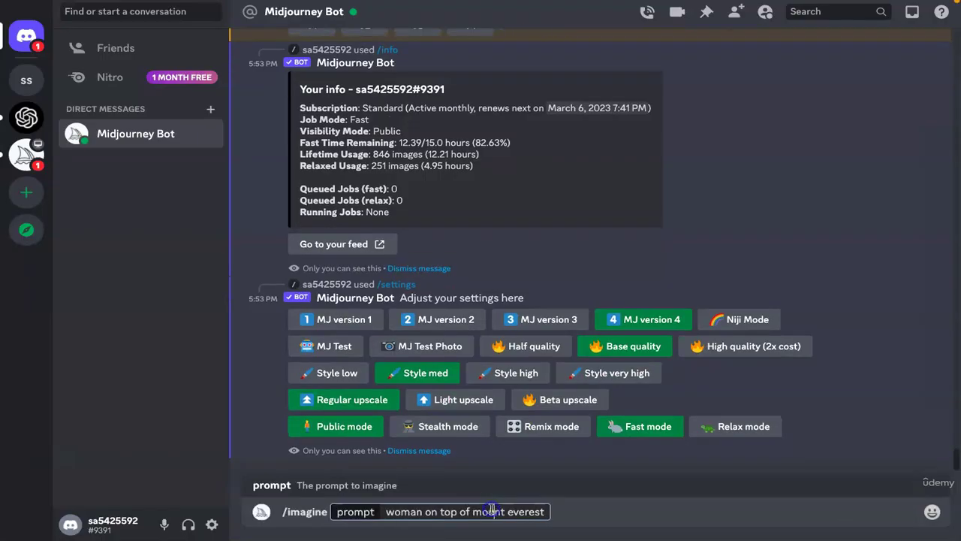
Shorten the image prompt to "woman on top of mountain" and submit it for generation
left_click_drag(473, 513, 482, 513)
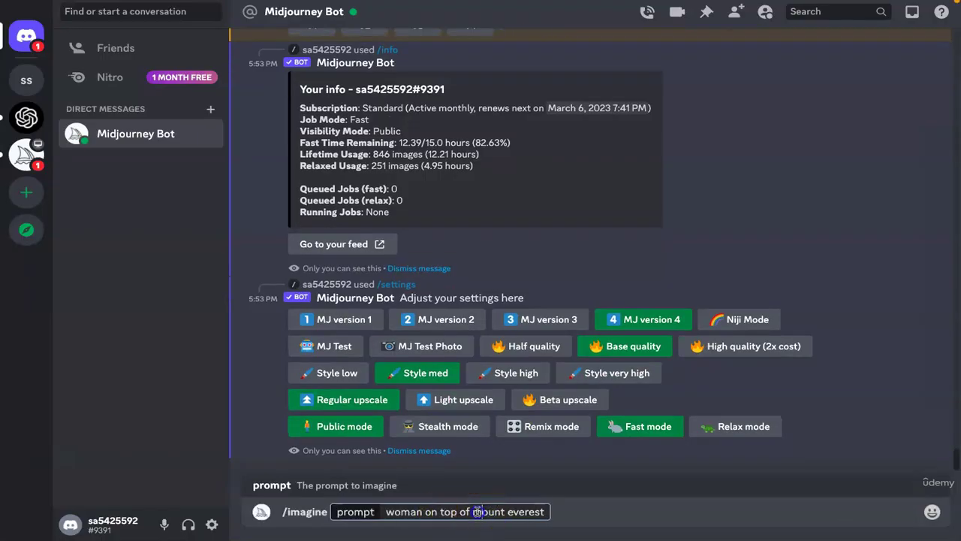
left_click(552, 512)
key("BackSpace")
key("BackSpace")
key("BackSpace")
key("BackSpace")
key("BackSpace")
key("BackSpace")
key("BackSpace")
key("BackSpace")
type("ain")
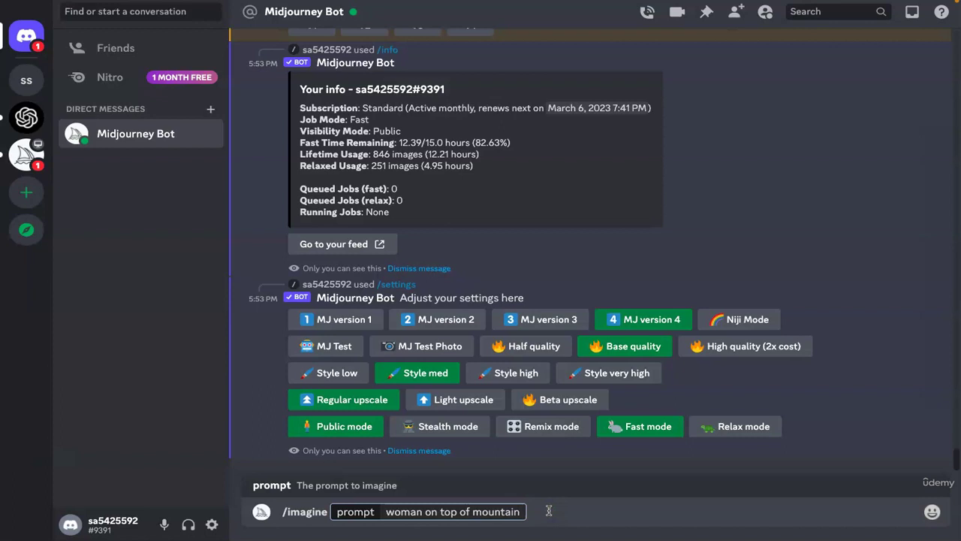
key("Return")
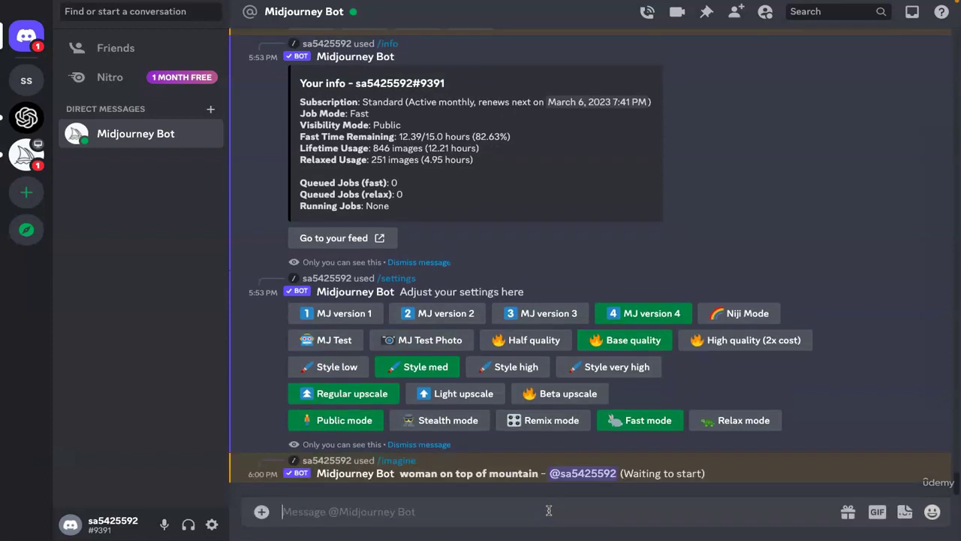
Reuse the last prompt with "1800s" added at its start and submit "1800s woman on top of mountain"
key("Up")
key("Left")
key("Left")
key("Left")
key("Left")
key("Left")
key("Left")
key("Left")
key("Left")
key("Left")
key("Left")
key("Left")
key("Left")
key("Left")
key("Left")
key("Left")
key("Left")
key("Left")
key("Left")
key("Left")
key("Left")
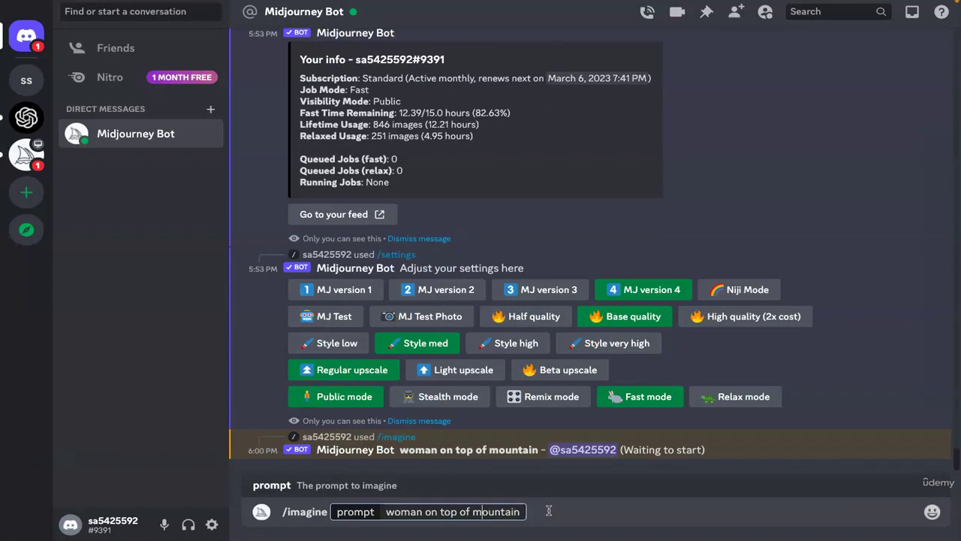
key("Left")
key("Left")
type("1800s")
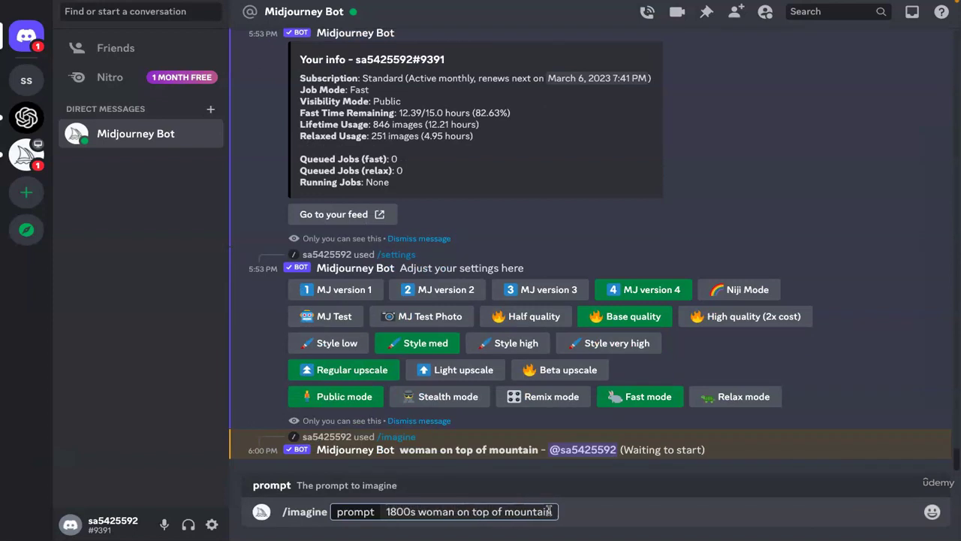
key("Return")
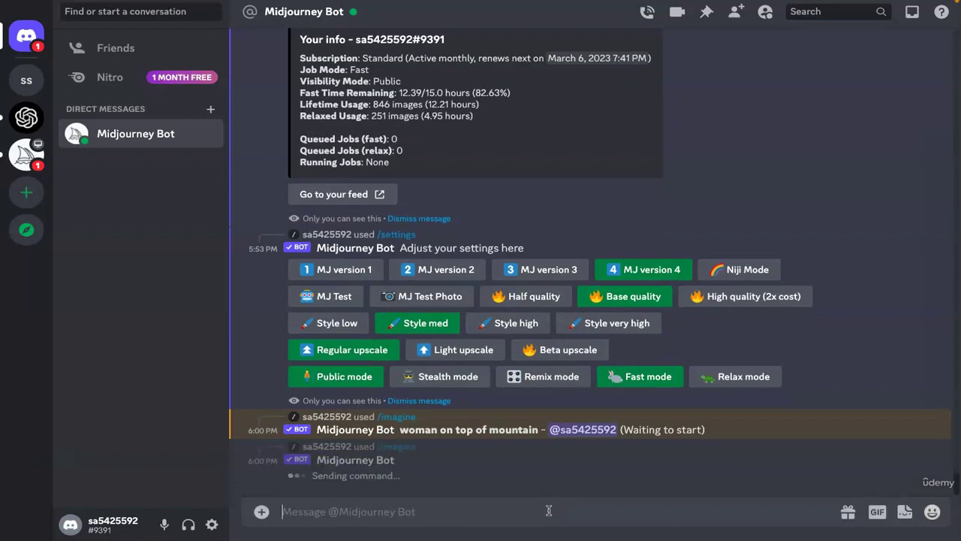
Reuse the last prompt with "1800s" replaced by "futurstic" and submit "futurstic woman on top of mountain"
key("Up")
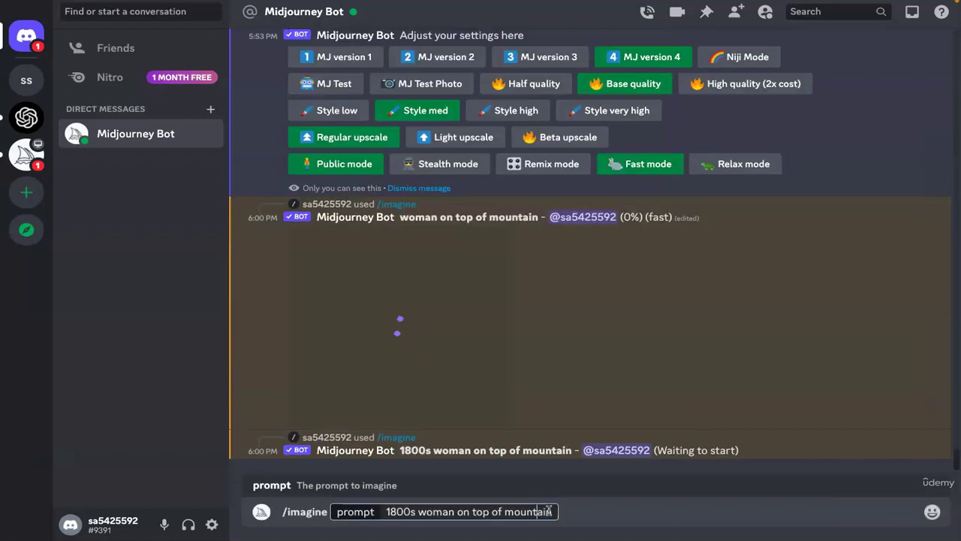
key("Left")
key("Left")
key("Left")
key("Left")
key("Left")
key("Left")
key("Left")
key("Left")
key("Left")
key("Left")
key("Left")
key("Left")
key("Left")
key("Left")
key("Left")
key("Left")
key("Left")
key("Left")
key("Left")
key("Left")
key("shift+Left")
key("shift+Left")
key("shift+Left")
key("shift+Left")
key("shift+Left")
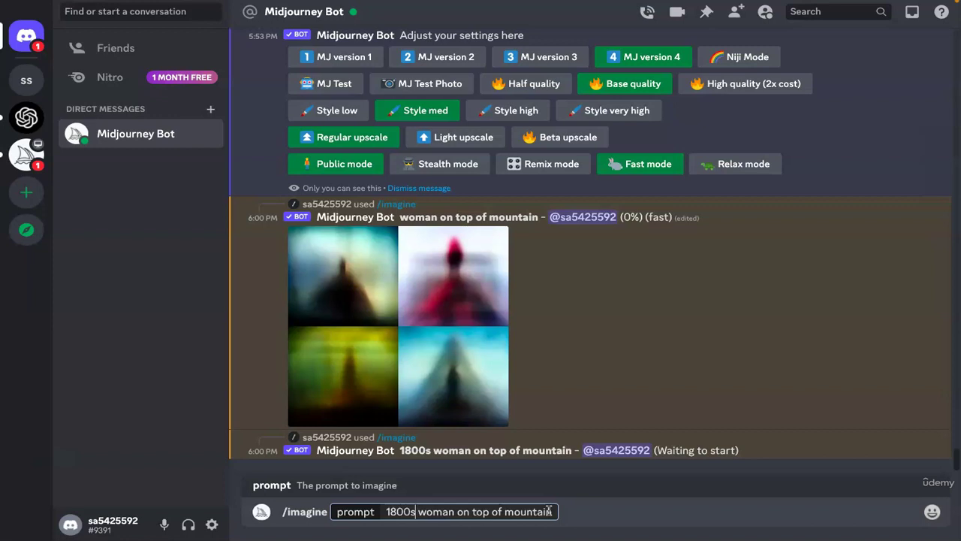
key("BackSpace")
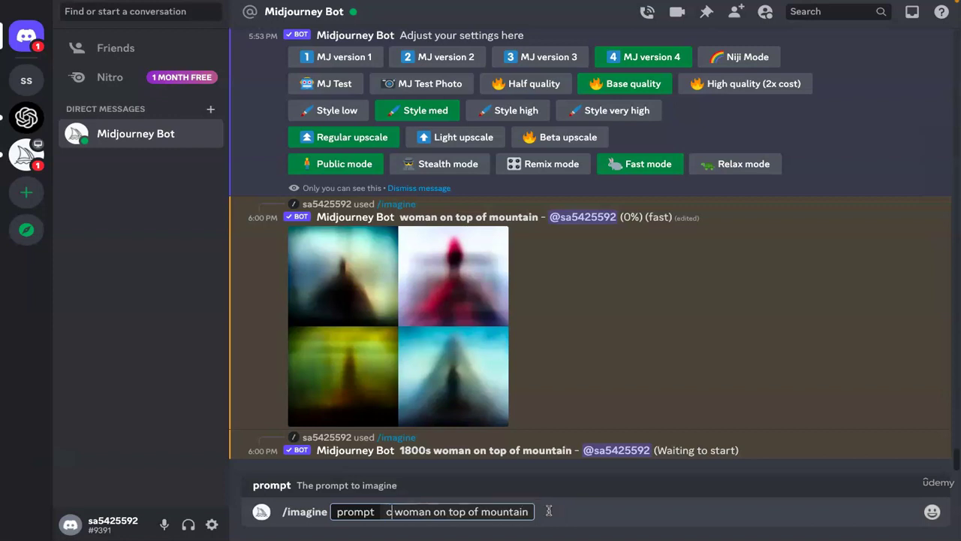
type("futurstic")
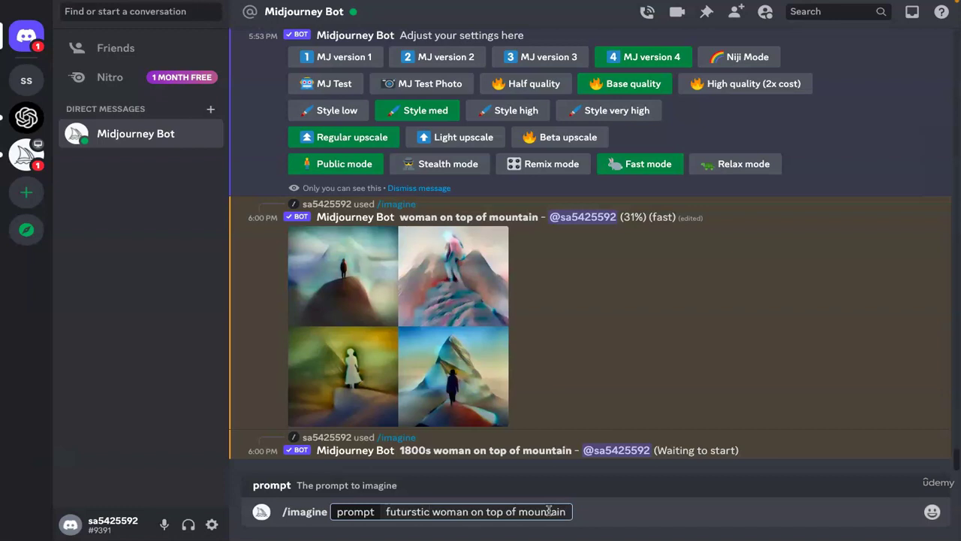
key("Return")
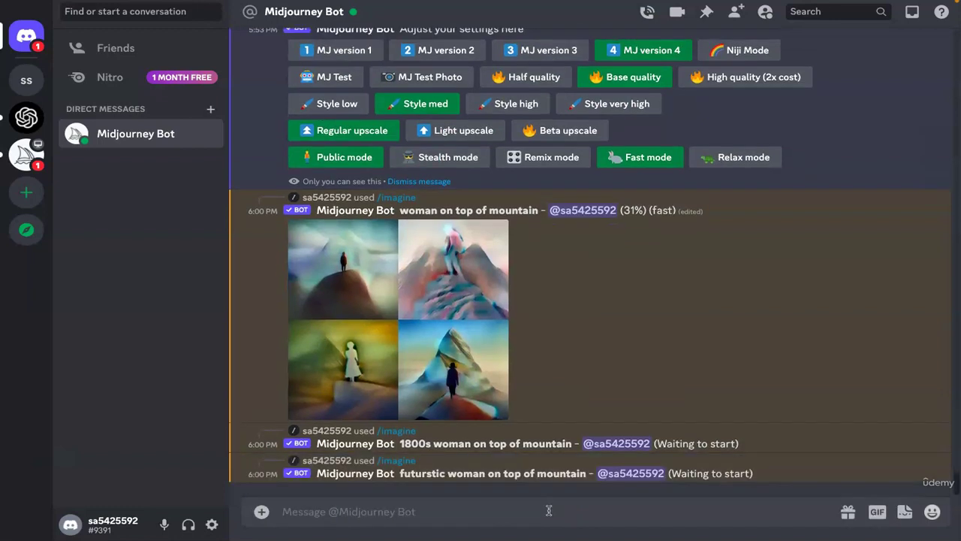
Reuse the last prompt with "futurstic" replaced by "photoreasltic" and submit "photoreasltic woman on top of mountain"
key("Up")
key("Left")
key("Left")
key("Left")
key("Left")
key("Left")
key("Left")
key("Left")
key("Left")
key("Left")
key("Left")
key("Left")
key("Left")
key("Left")
key("Left")
key("Left")
key("Left")
key("Left")
key("Left")
key("Left")
key("Left")
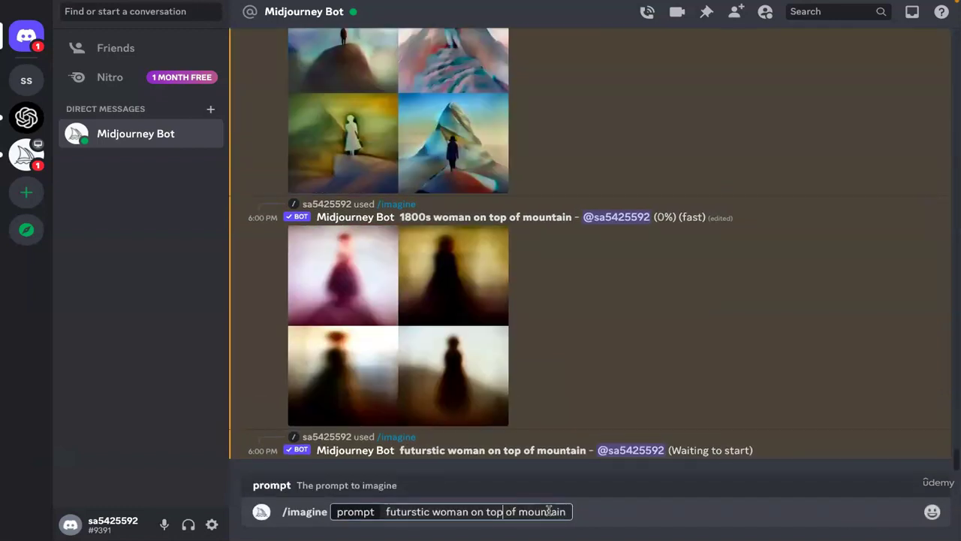
key("Left")
key("Left")
key("shift+Left")
key("shift+Left")
key("shift+Left")
key("shift+Left")
key("shift+Left")
key("shift+Left")
key("shift+Left")
key("shift+Left")
key("shift+Left")
type("photoreasltic")
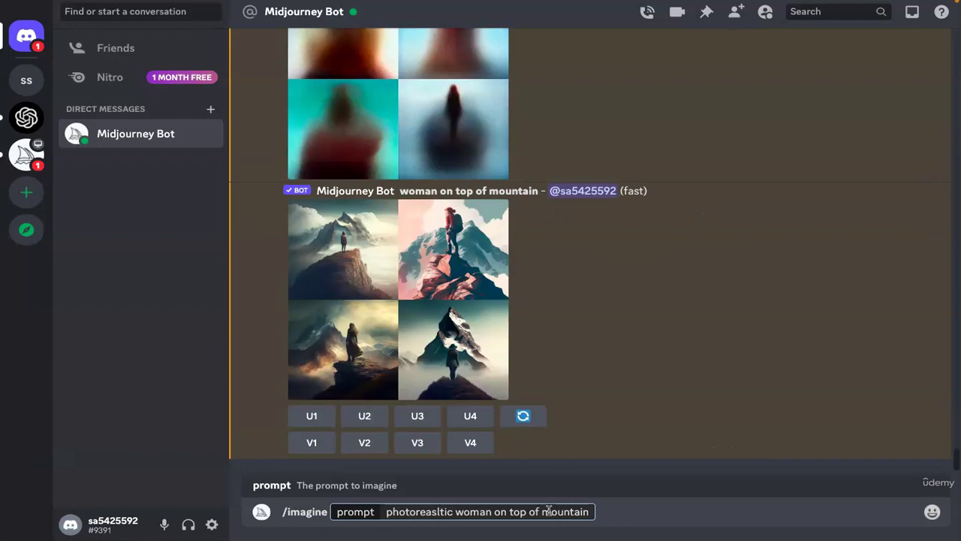
key("Return")
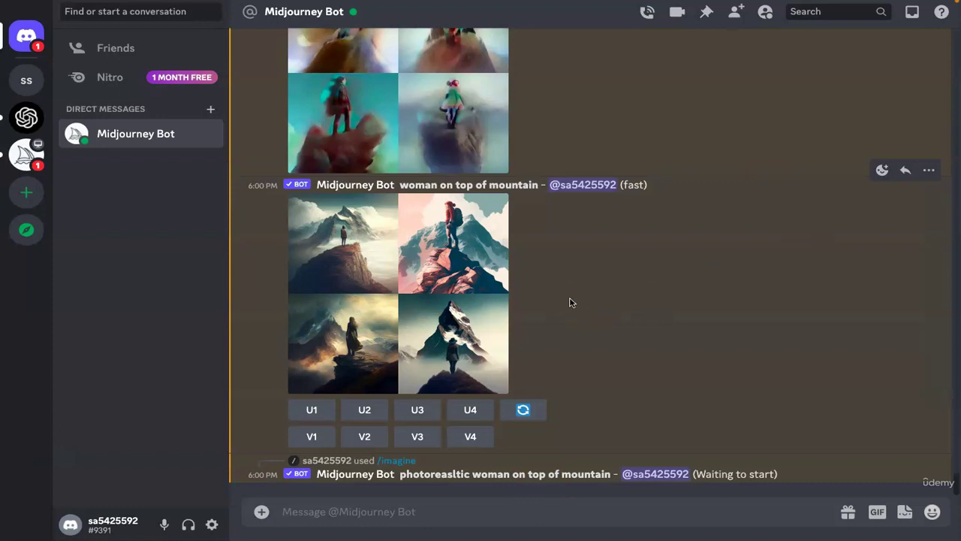
Examine the enlarged image grid generated for the plain "woman on top of mountain" prompt, then close it
left_click(693, 311)
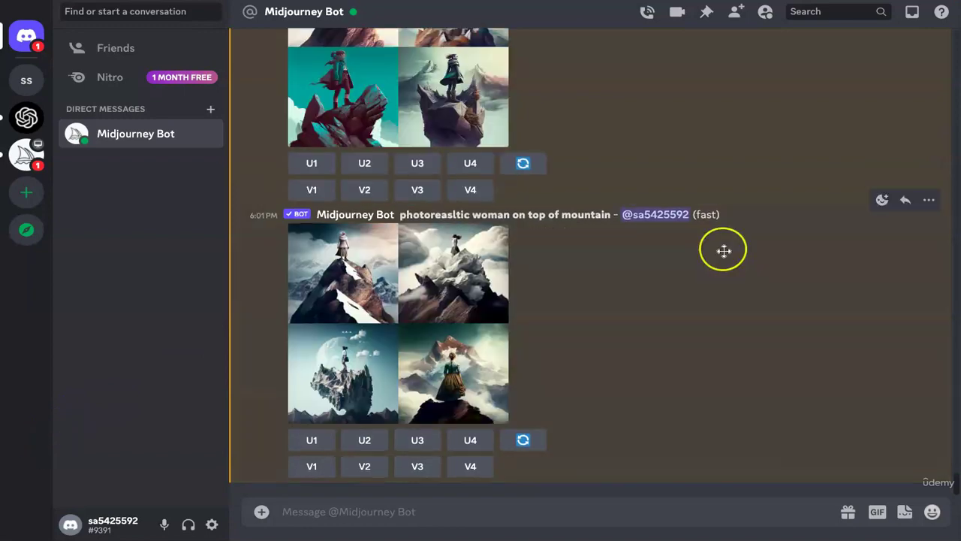
scroll(723, 250, "up", 10)
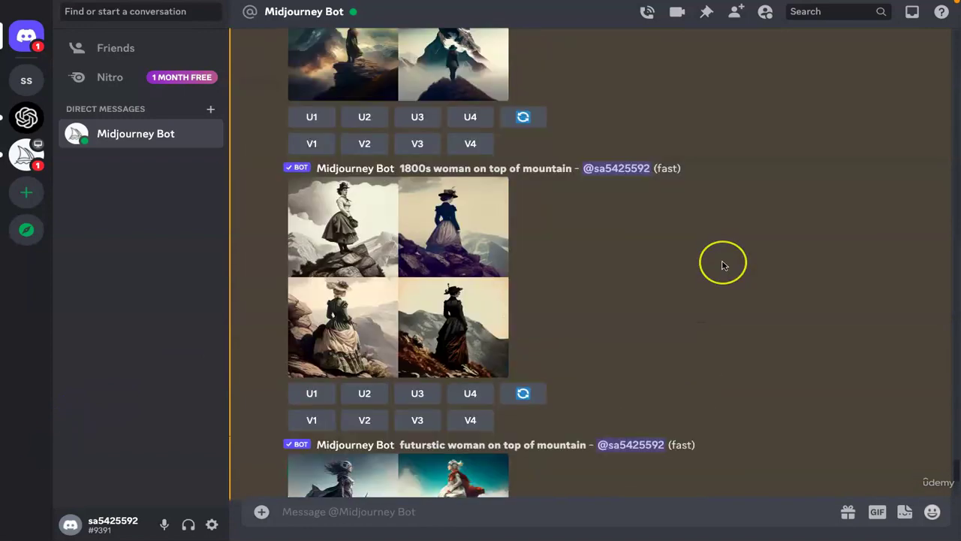
scroll(723, 265, "up", 3)
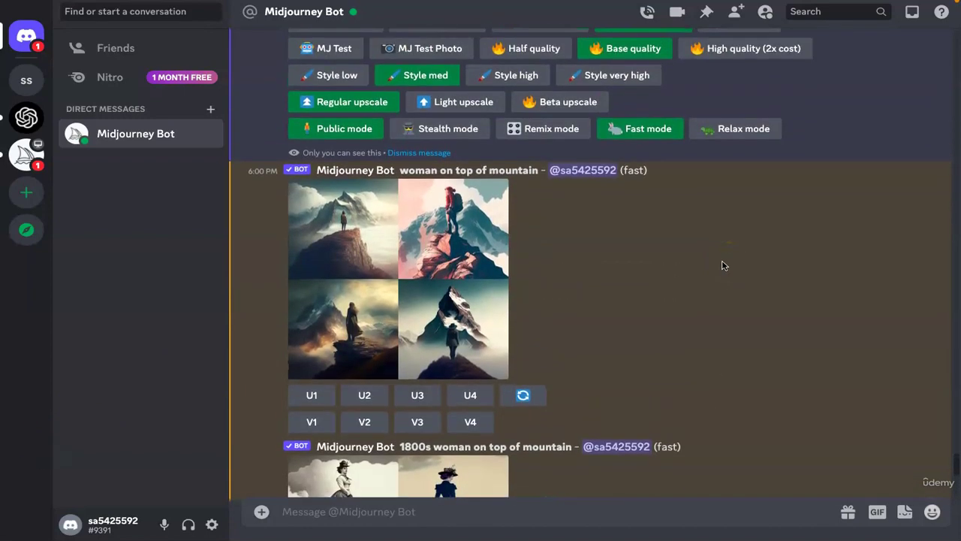
scroll(723, 265, "down", 1)
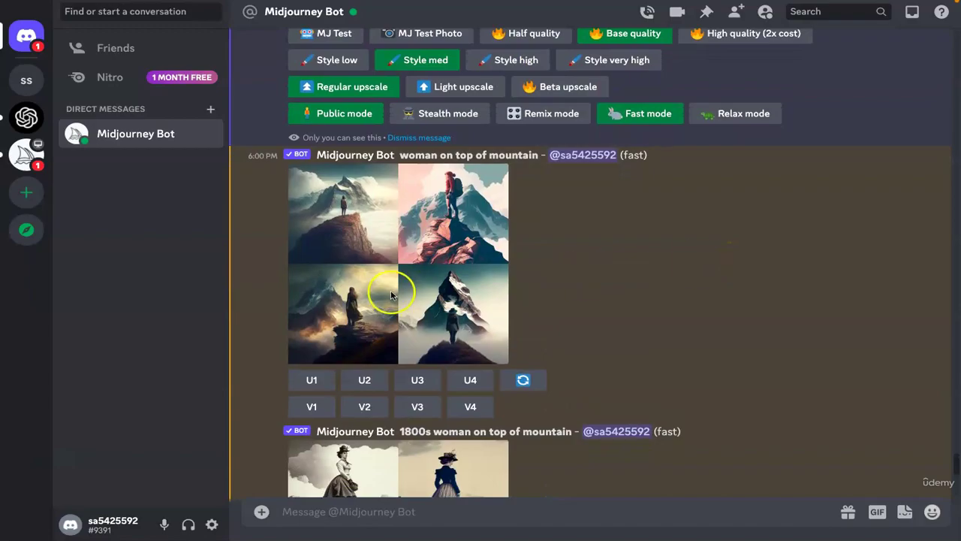
left_click(391, 294)
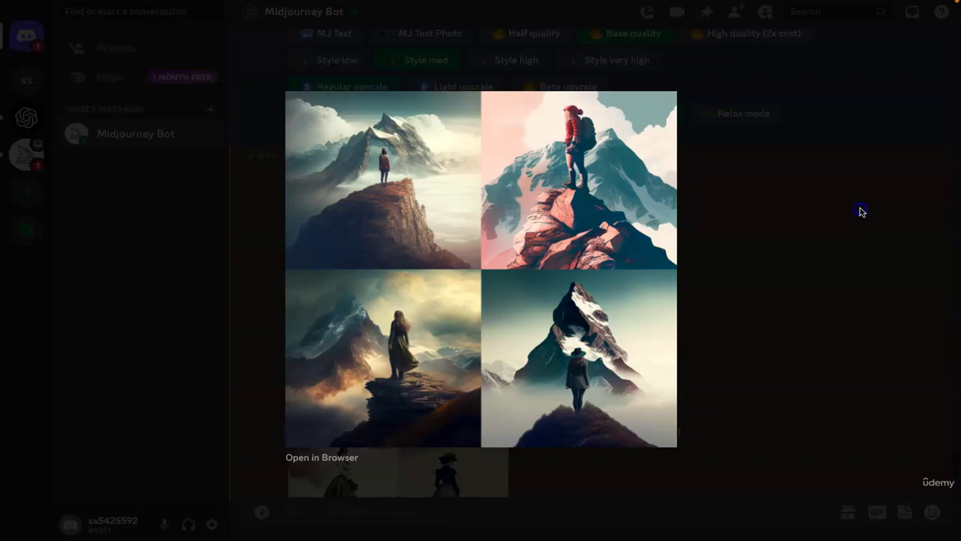
left_click(862, 212)
Examine the enlarged image grid of the "1800s woman on top of mountain" prompt and close it
scroll(732, 304, "down", 5)
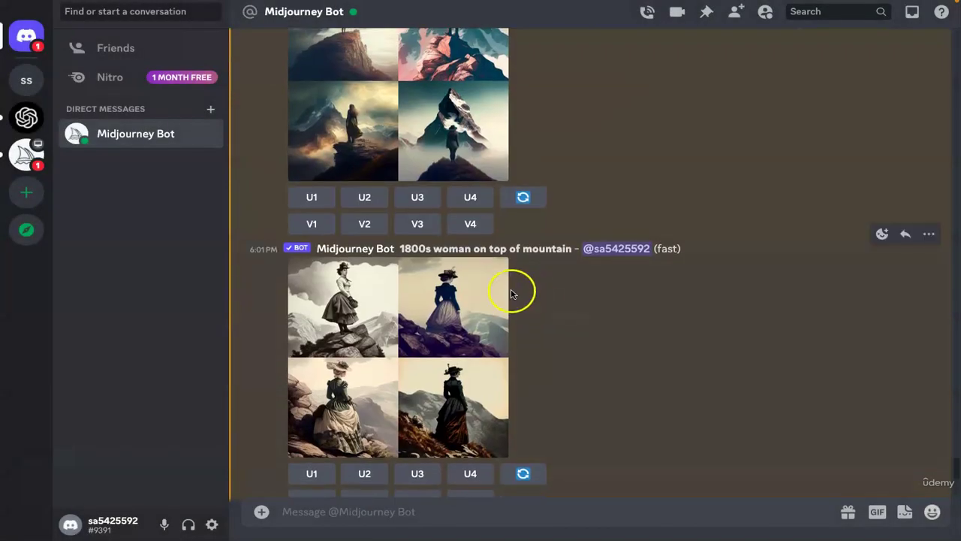
left_click(412, 338)
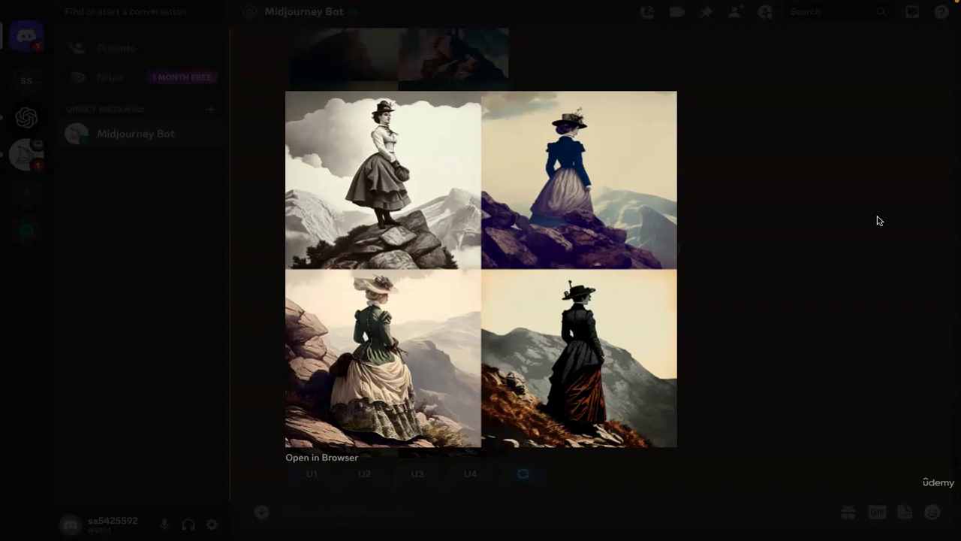
left_click(879, 220)
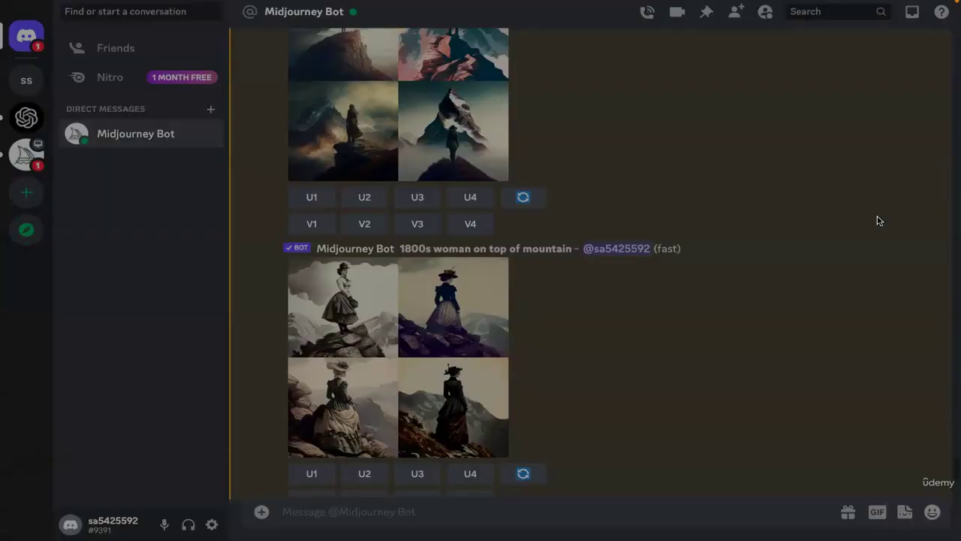
Examine the enlarged image grid of the "futurstic woman on top of mountain" prompt and close it
left_click(762, 292)
scroll(757, 293, "down", 4)
scroll(760, 296, "down", 2)
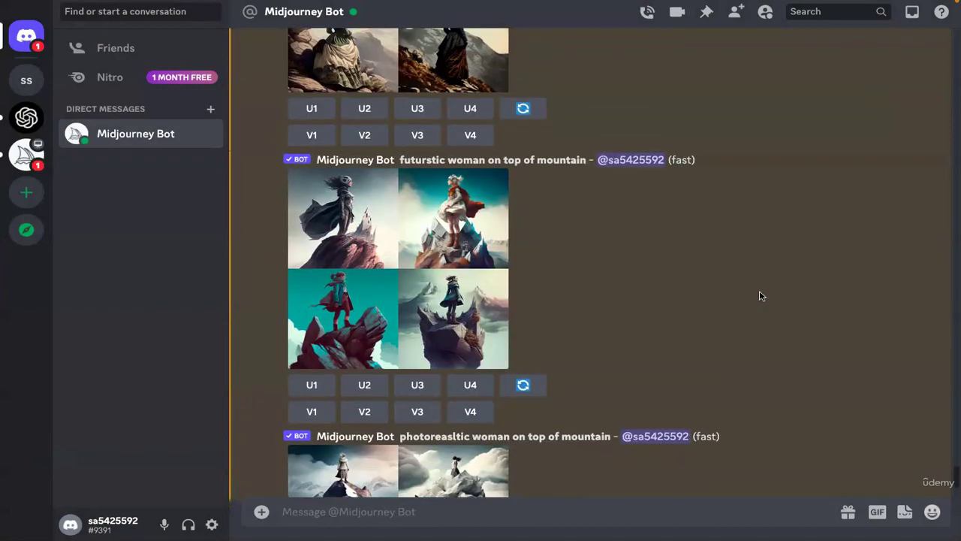
left_click(460, 241)
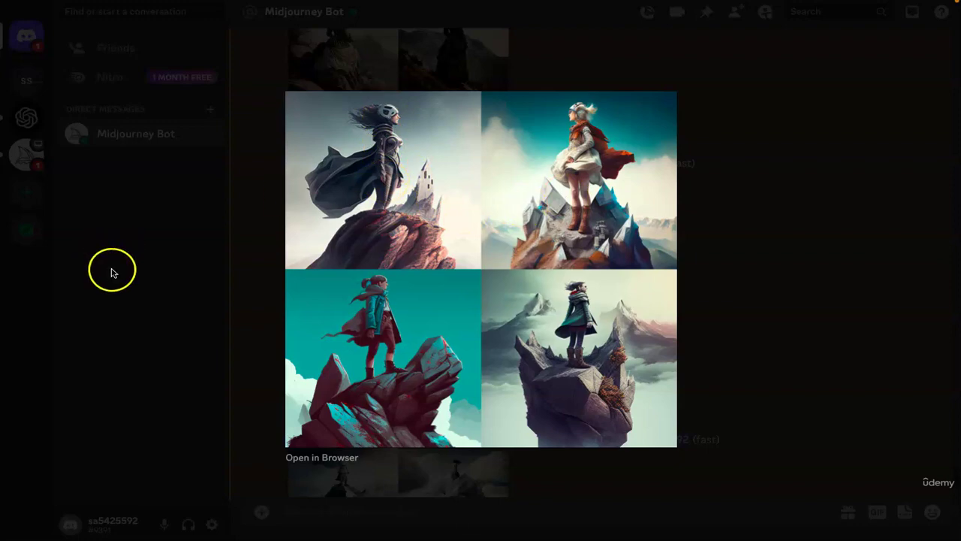
left_click(149, 277)
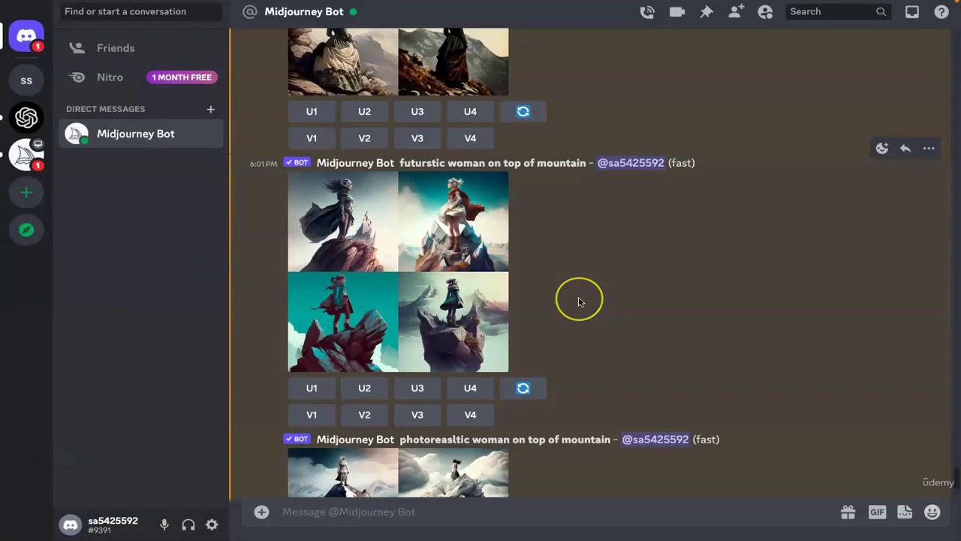
Examine the enlarged image grid of the "photoreasltic woman on top of mountain" prompt and close it
scroll(579, 295, "down", 3)
left_click(378, 339)
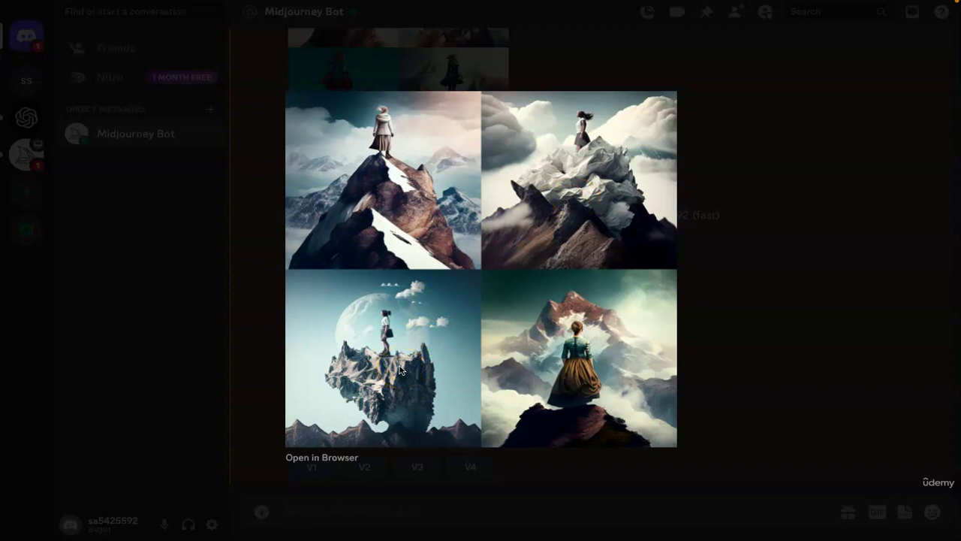
left_click(777, 398)
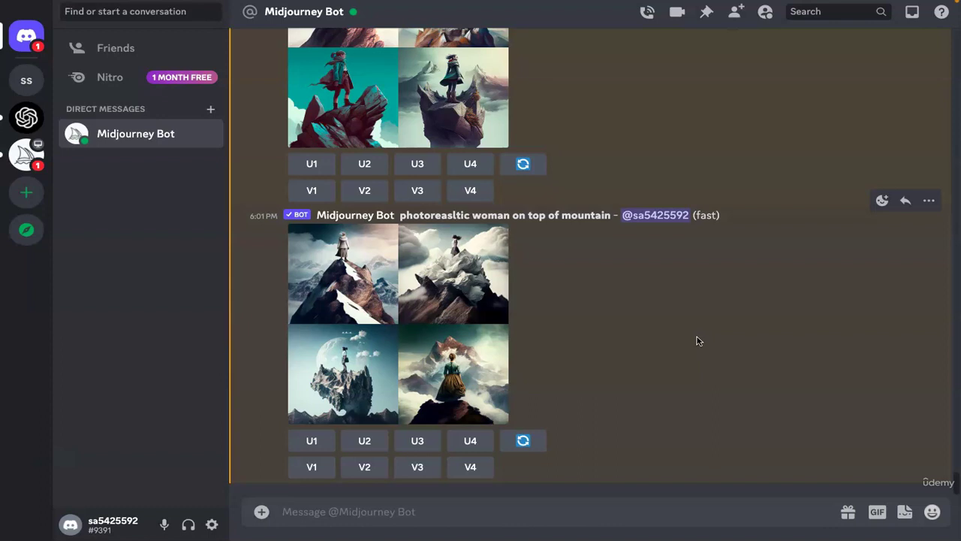
left_click(367, 319)
left_click(657, 388)
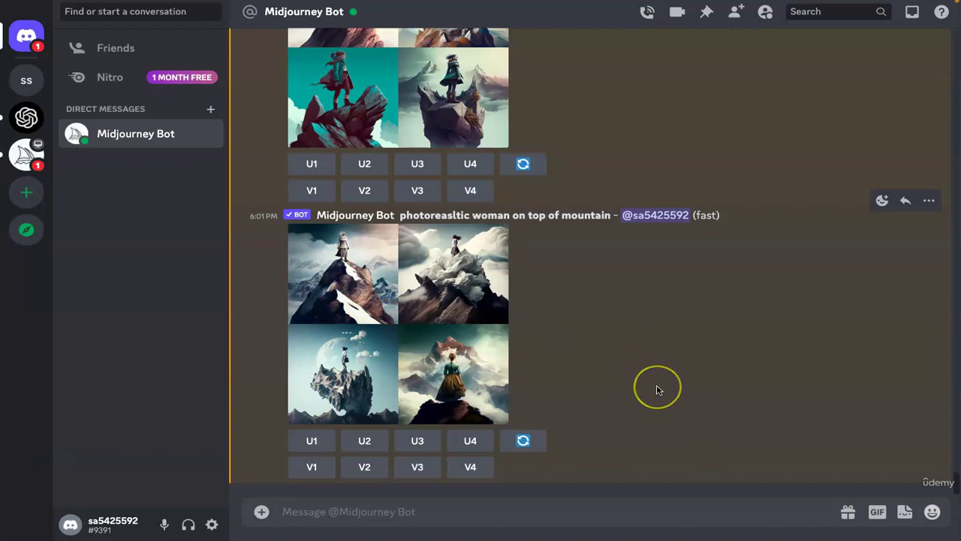
Generate variations of the fourth "photoreasltic woman on top of mountain" image and view the resulting grid enlarged
left_click(477, 467)
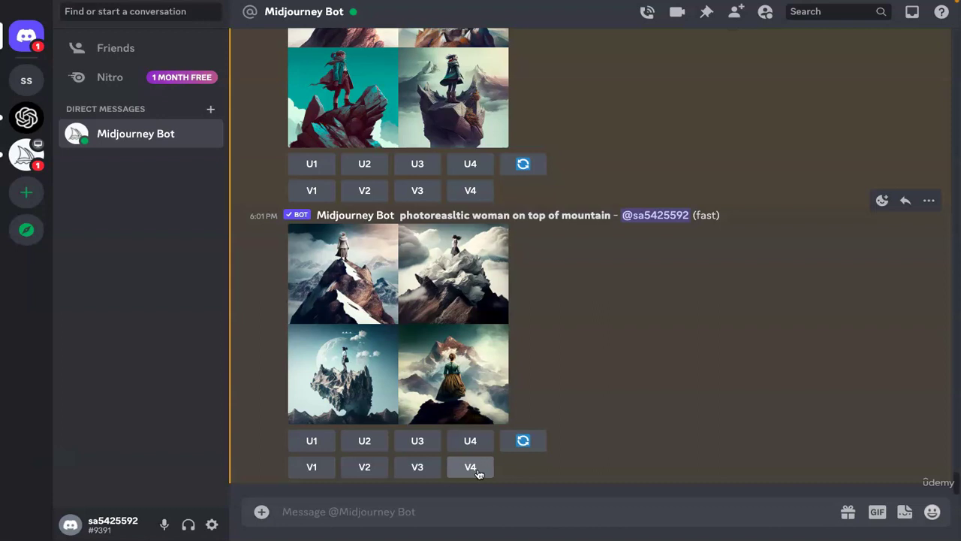
left_click(686, 332)
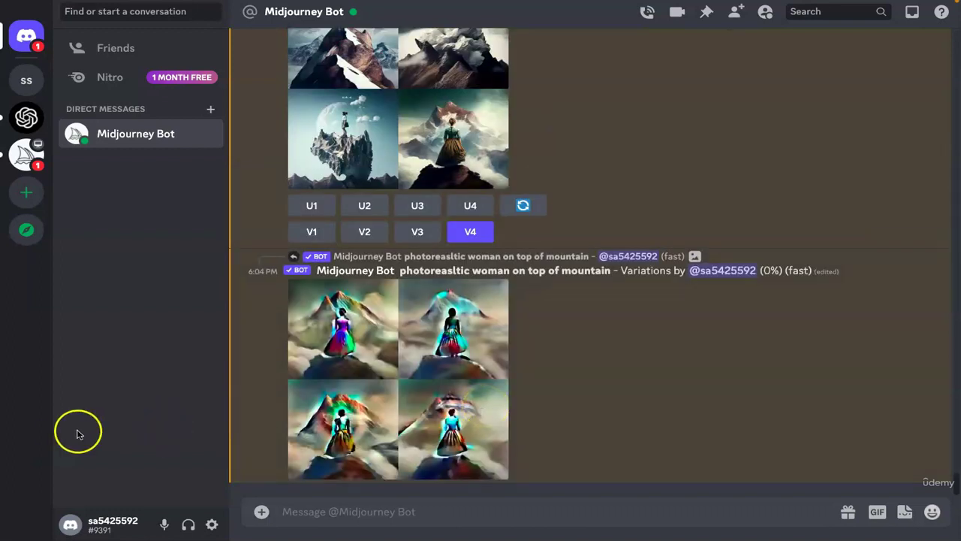
left_click(389, 316)
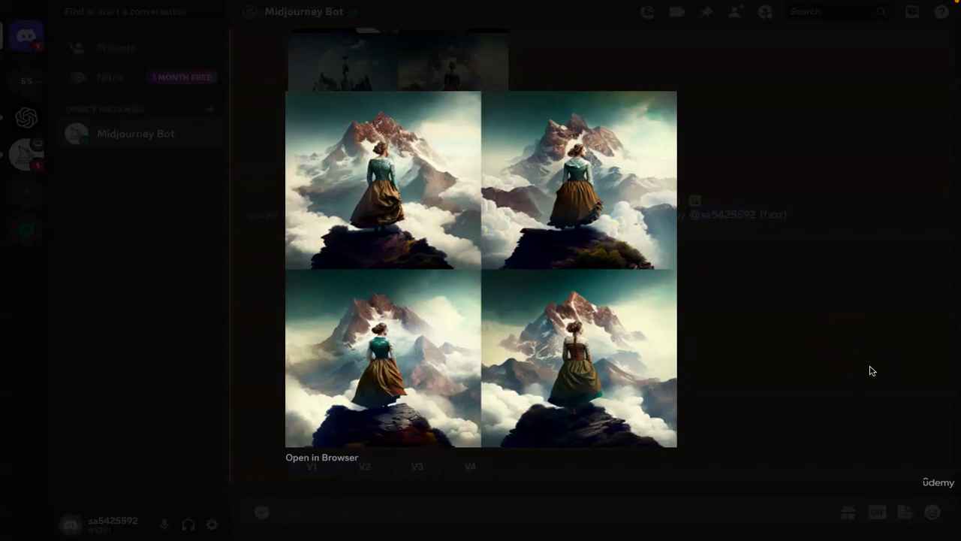
left_click(785, 335)
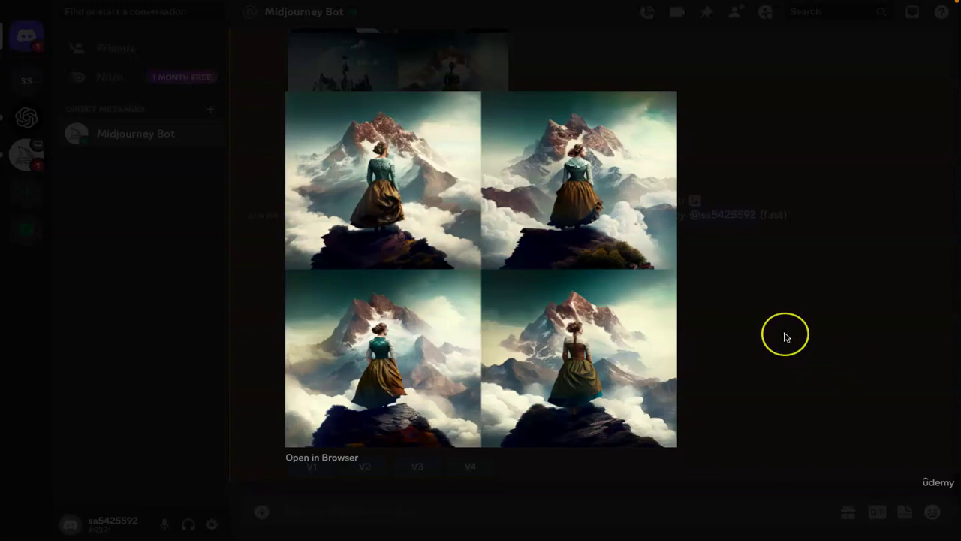
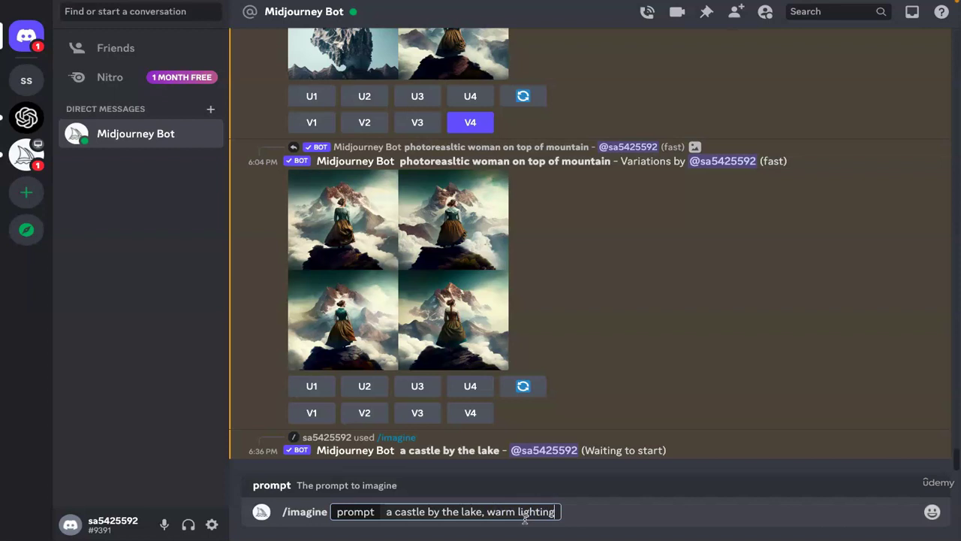
Submit the image prompt "a castle by the lake, warm lighting" for generation
key("Return")
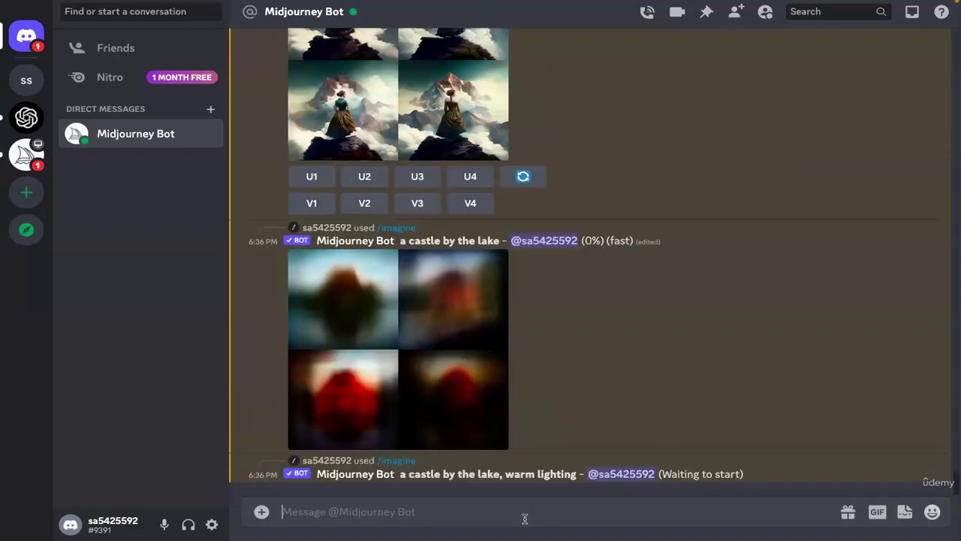
Submit the image prompt "a castle by the lake, cool lighting" for generation, reusing the warm lighting prompt
key("Up")
left_click(525, 512)
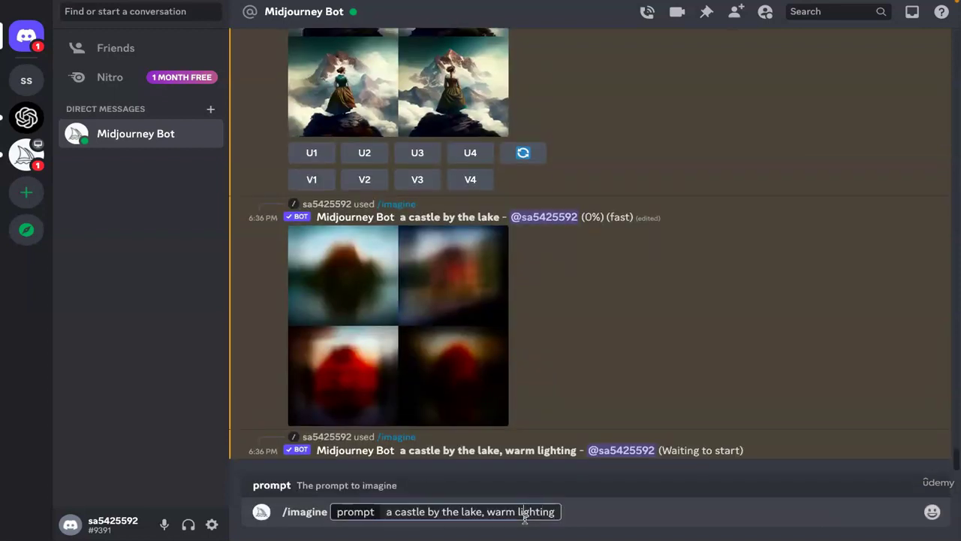
key("shift+Left")
key("shift+Left")
key("shift+Left")
key("shift+Left")
key("shift+Left")
type("cool")
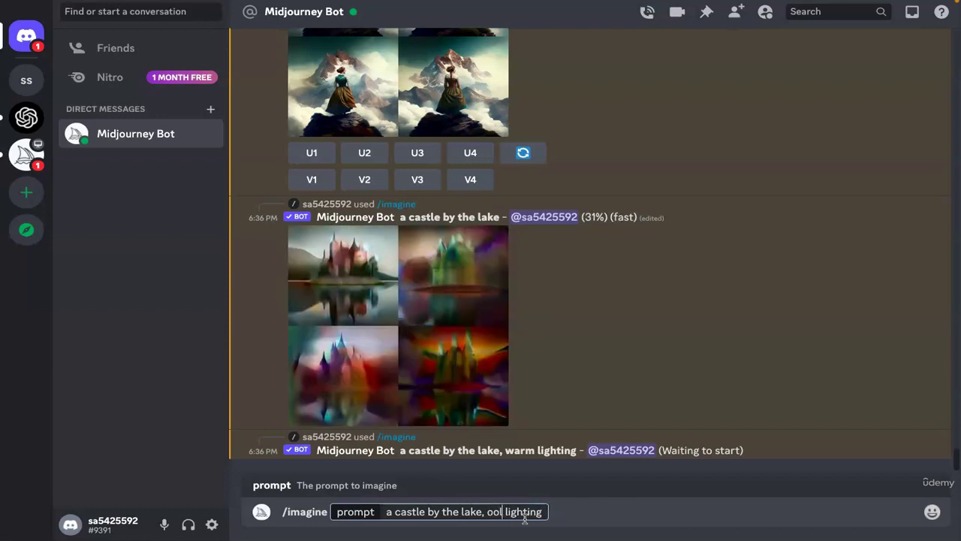
key("Left")
key("Left")
key("Left")
key("Left")
type("c")
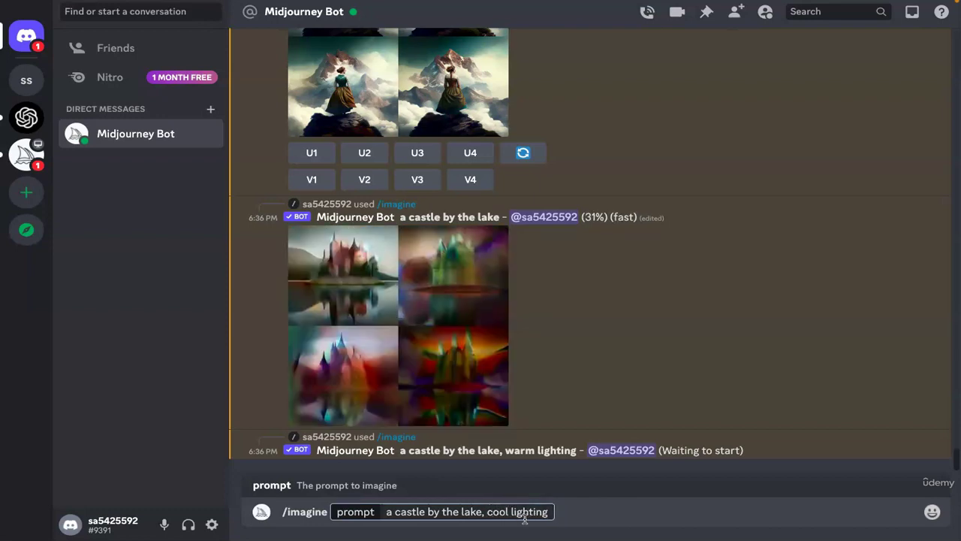
key("Return")
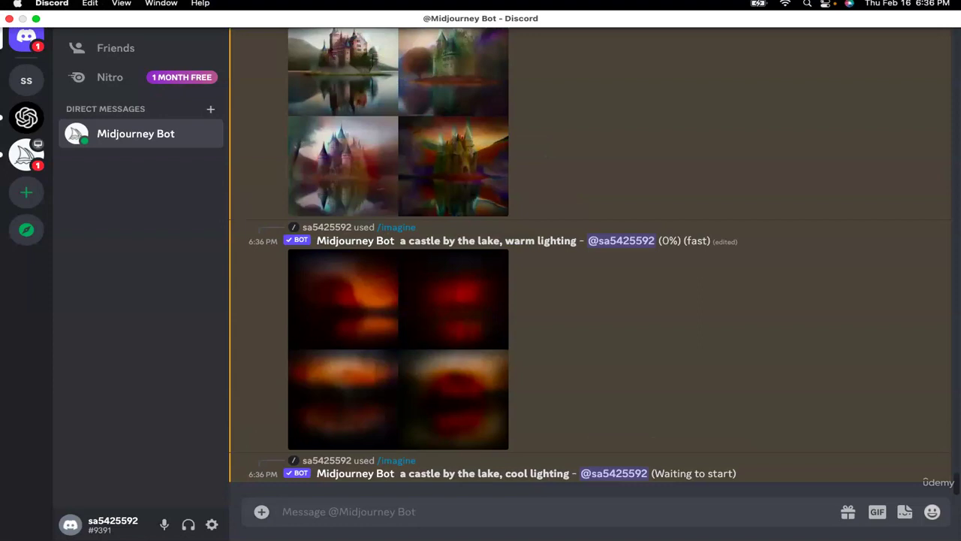
Examine the enlarged image grid of the "a castle by the lake" prompt and close it
left_click(671, 339)
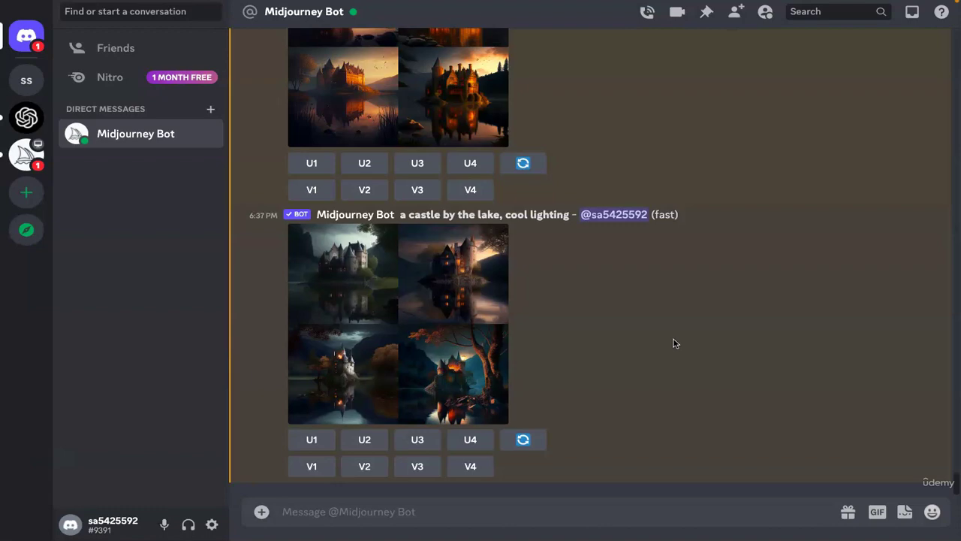
scroll(673, 344, "up", 5)
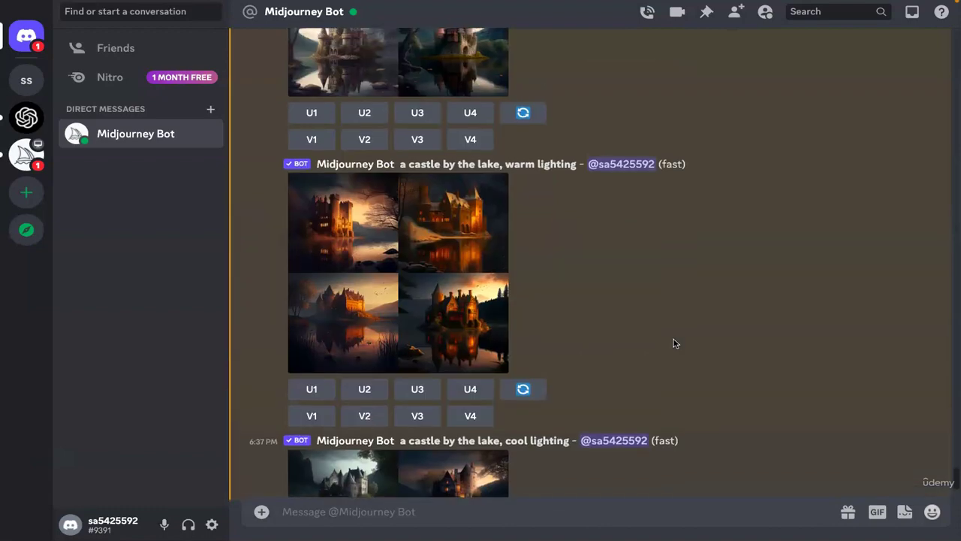
left_click(437, 161)
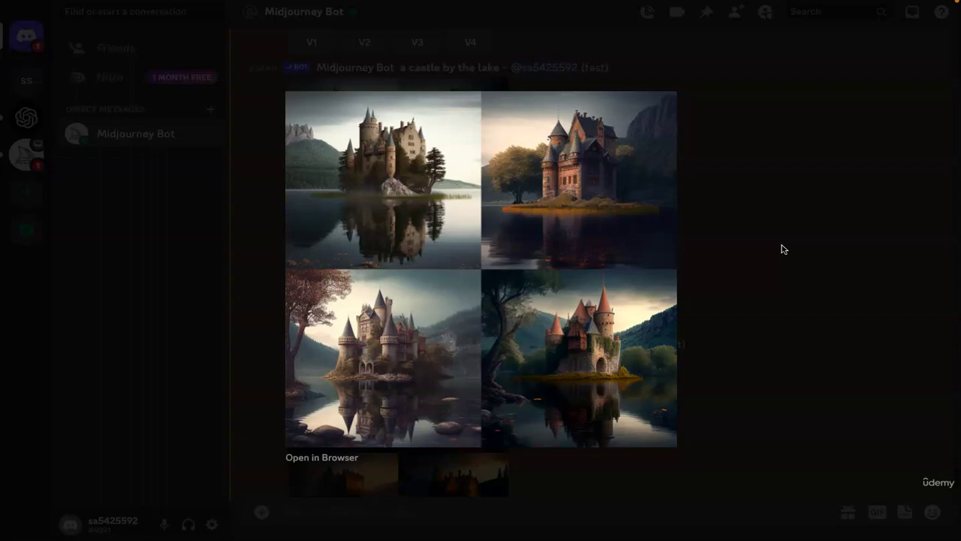
left_click(781, 250)
Examine the enlarged image grid of the "a castle by the lake, warm lighting" prompt and close it
scroll(781, 249, "down", 3)
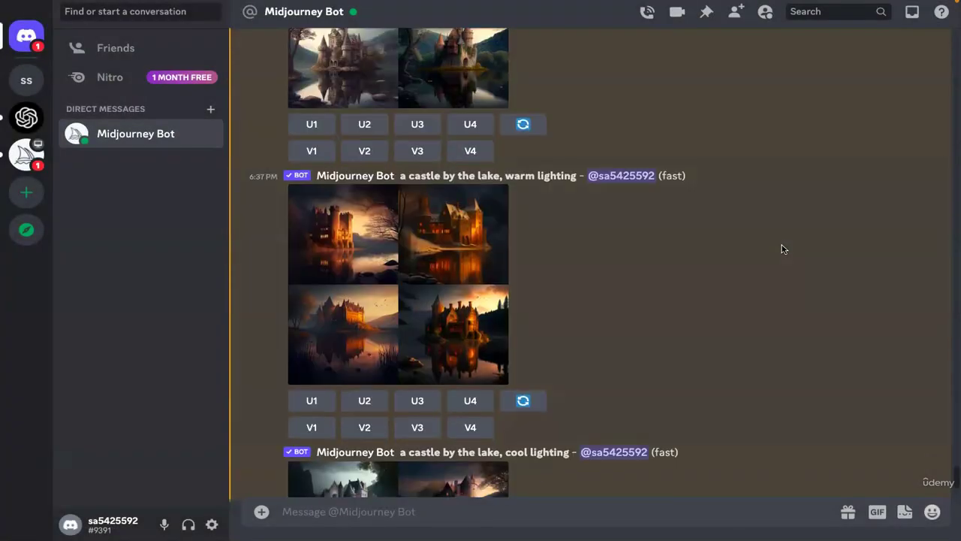
left_click(482, 188)
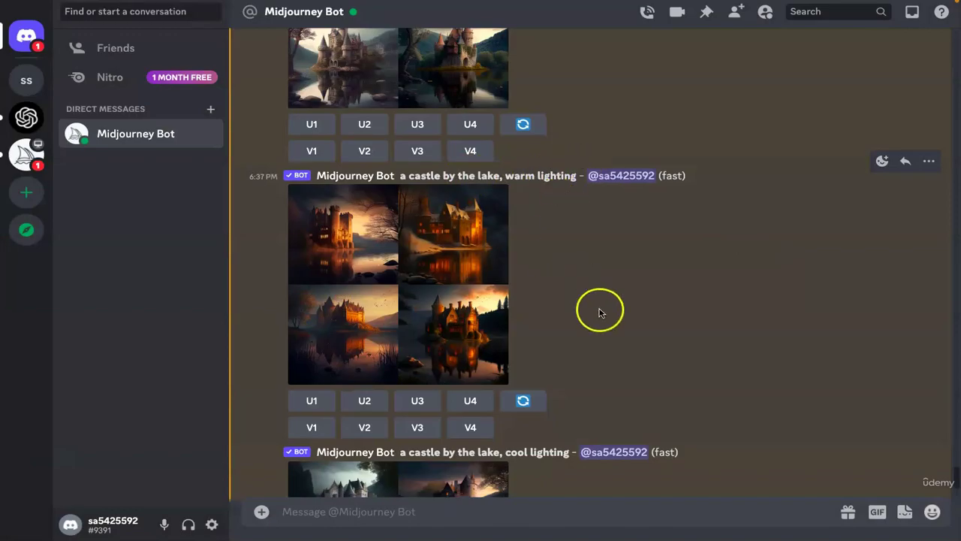
left_click(407, 300)
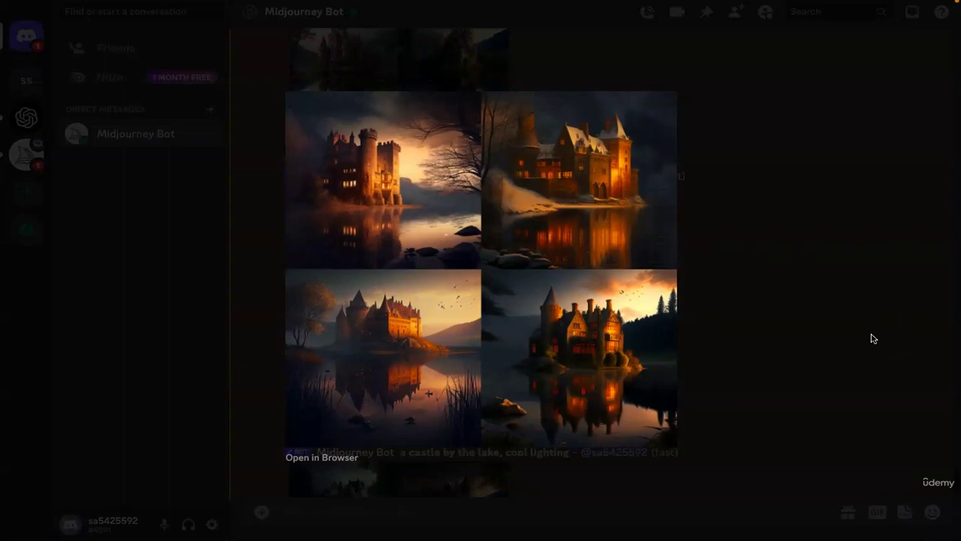
left_click(871, 338)
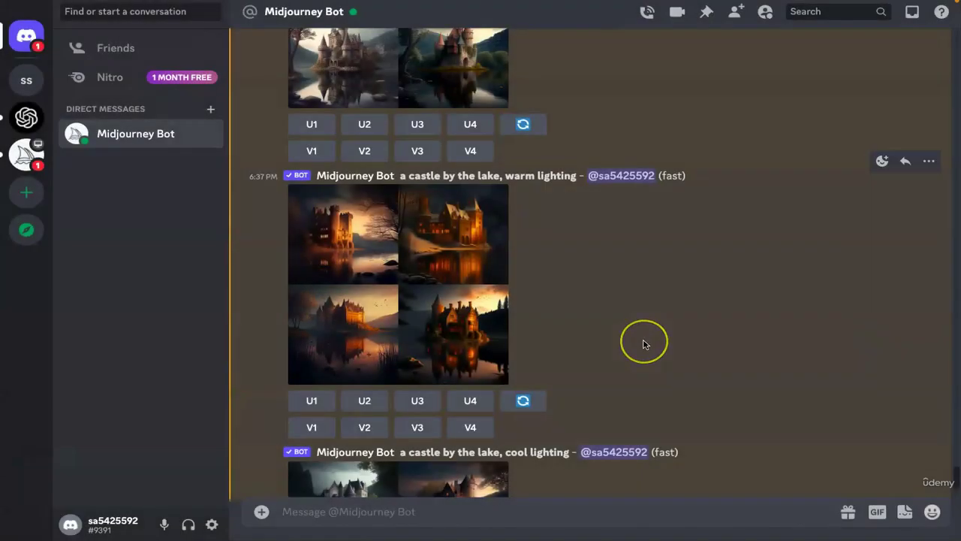
Examine the enlarged image grid of the "a castle by the lake, cool lighting" prompt and close it
scroll(643, 338, "down", 3)
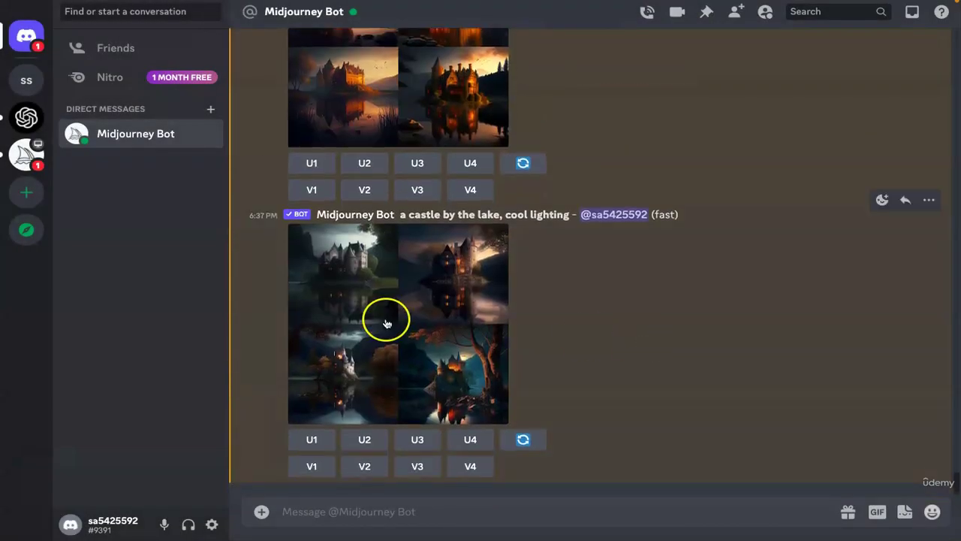
left_click(386, 321)
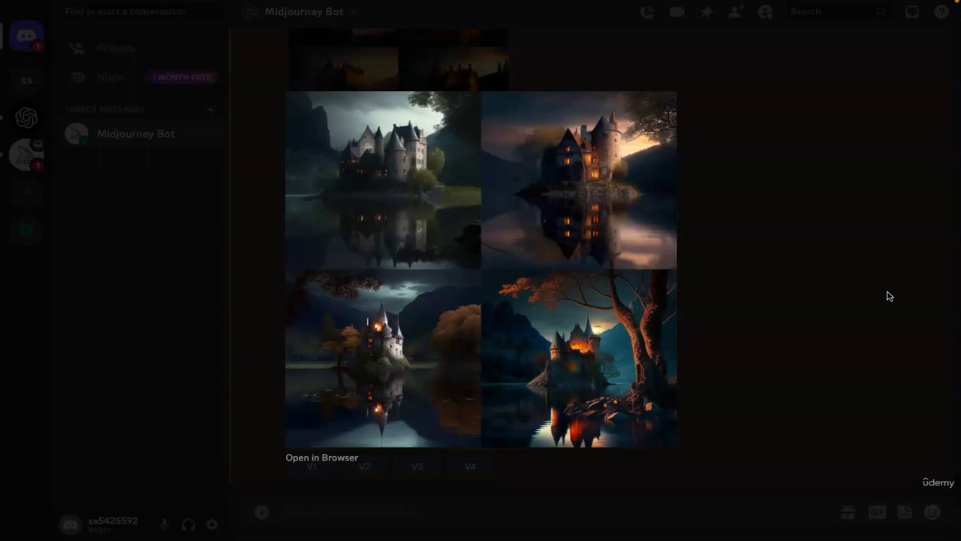
left_click(87, 444)
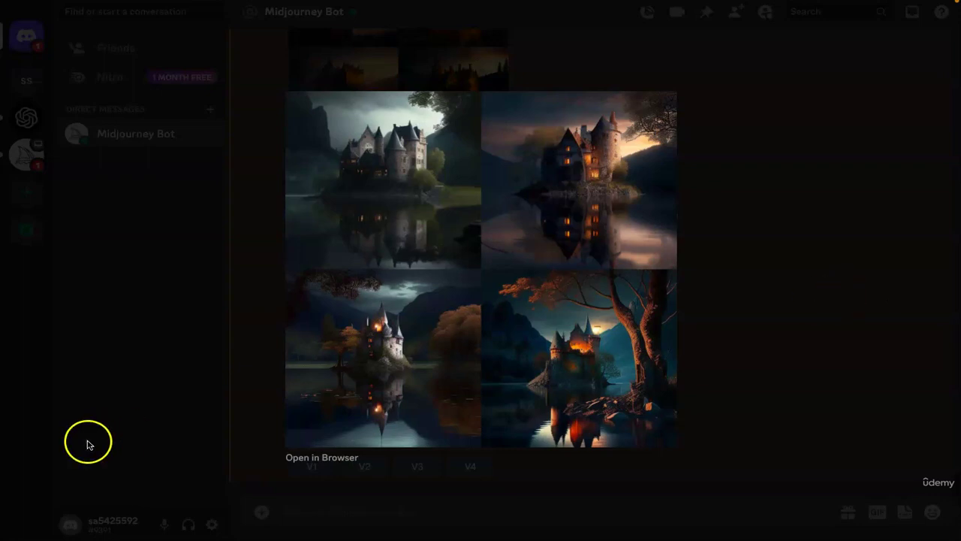
Review the lighting styles listed on the presentation slide "The use of Lighting" and return to Discord
left_click(178, 260)
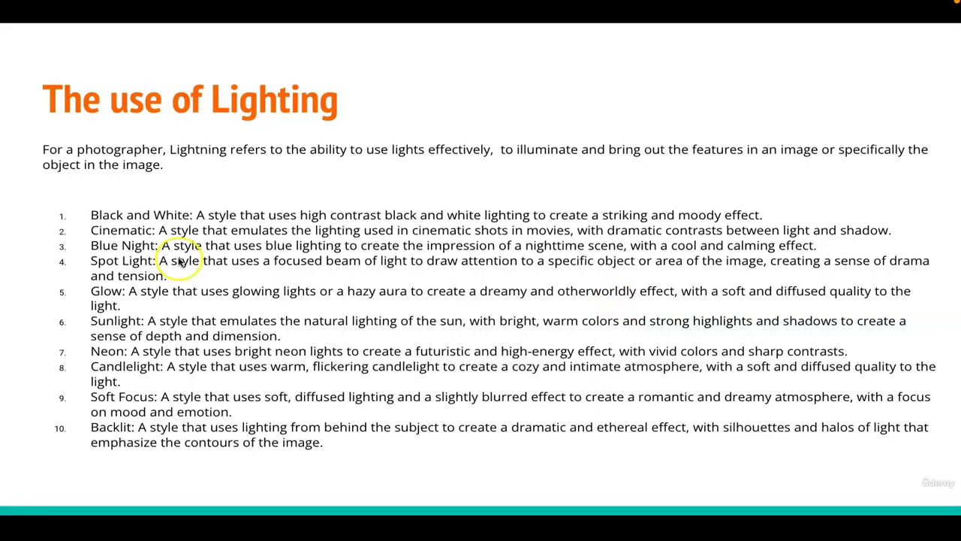
left_click(122, 227)
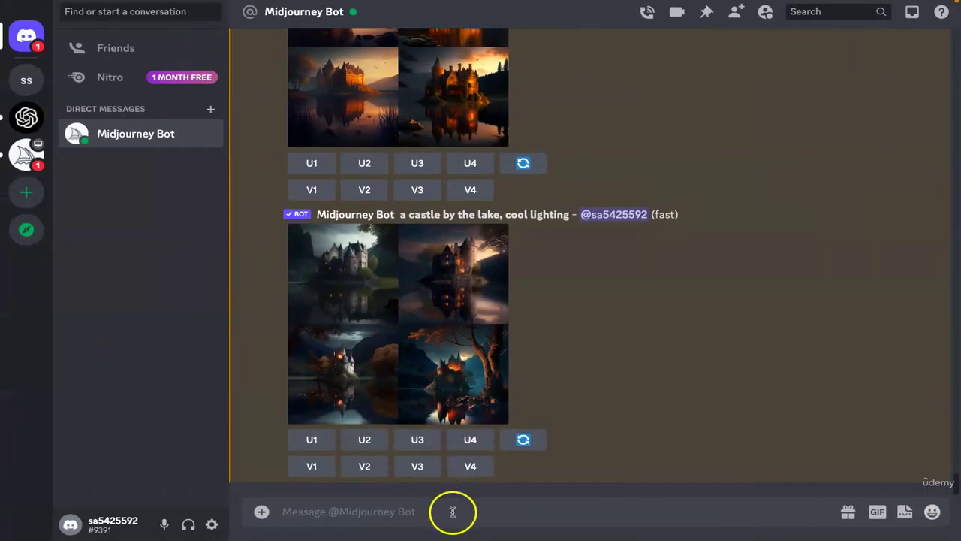
type("/")
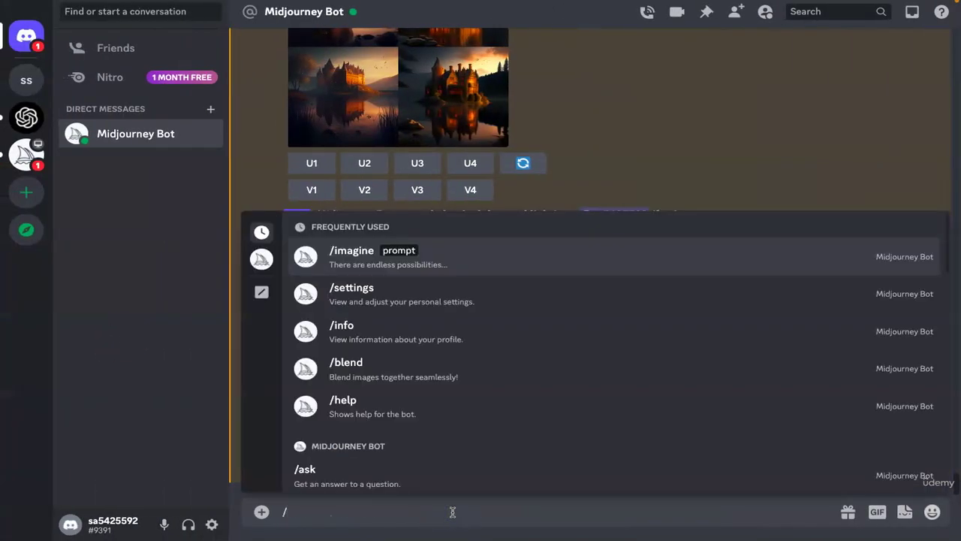
type("i")
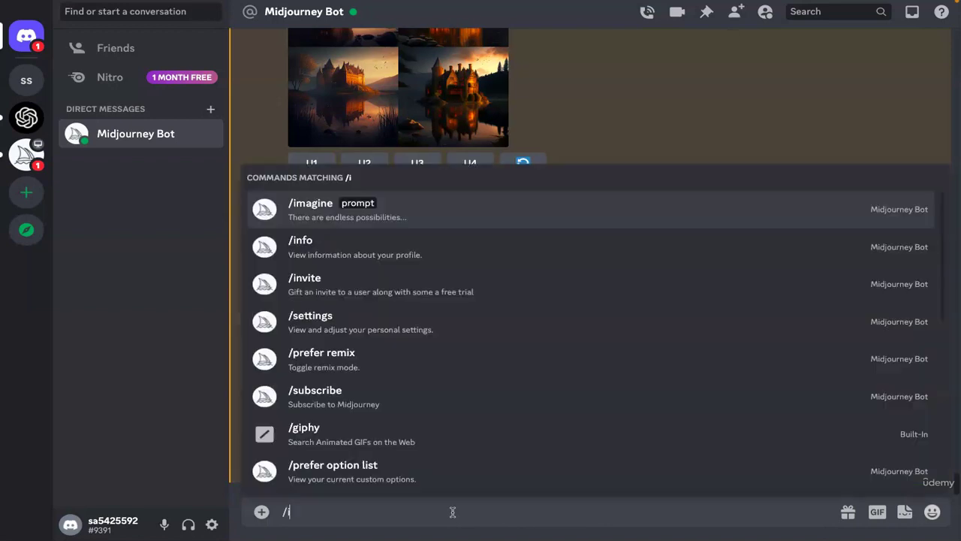
key("Tab")
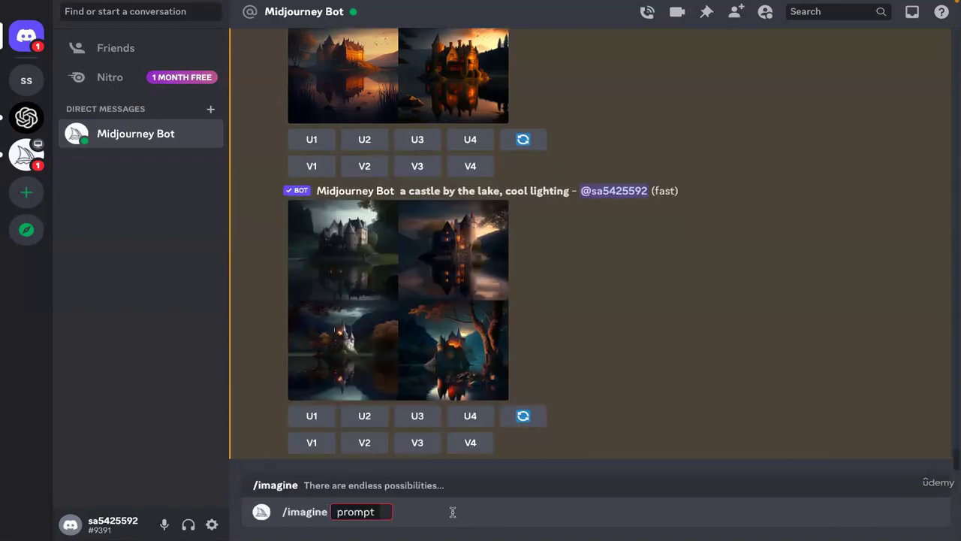
key("BackSpace")
key("BackSpace")
type("/settings")
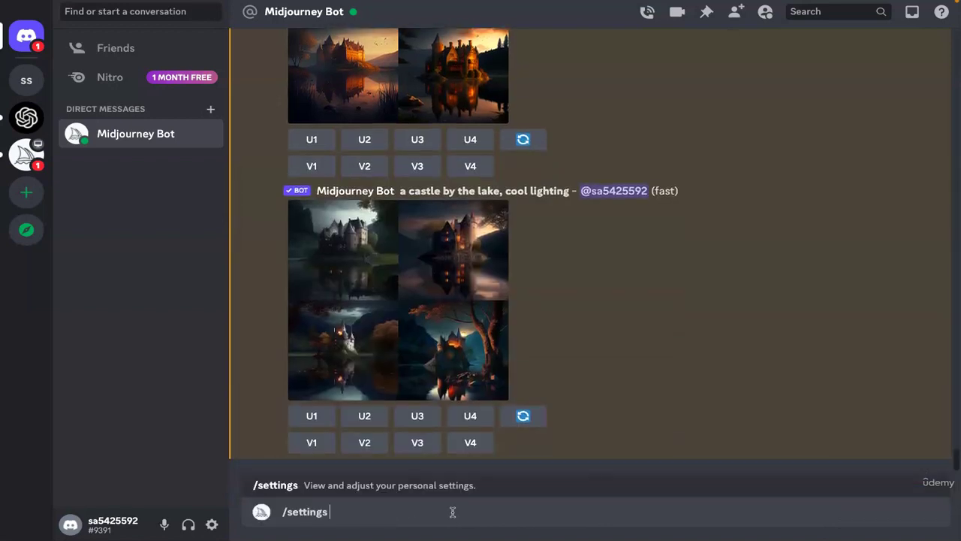
key("BackSpace")
key("BackSpace")
key("BackSpace")
key("BackSpace")
key("BackSpace")
key("BackSpace")
key("BackSpace")
key("BackSpace")
key("BackSpace")
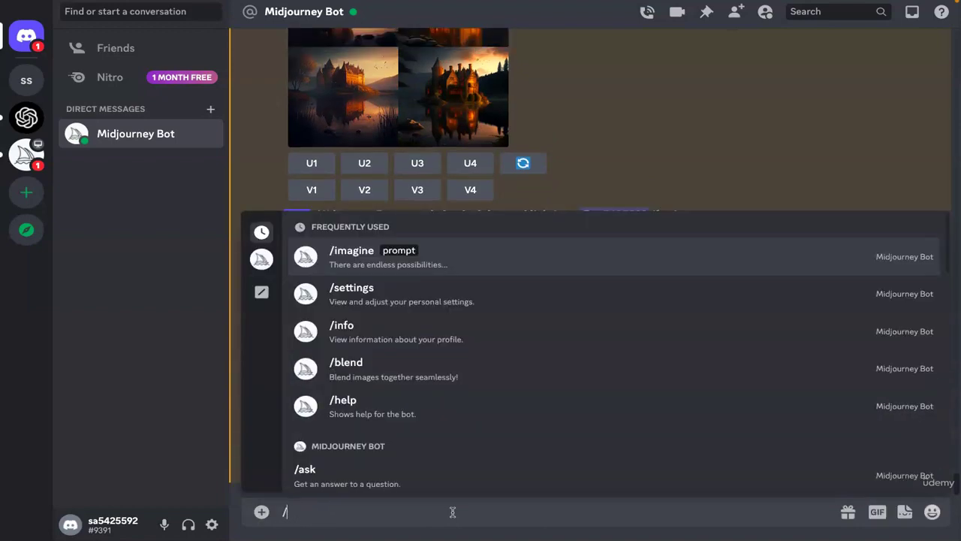
Submit the image prompt "a castle by the lake, moonlighting" for generation with the /imagine command
type("/imagine")
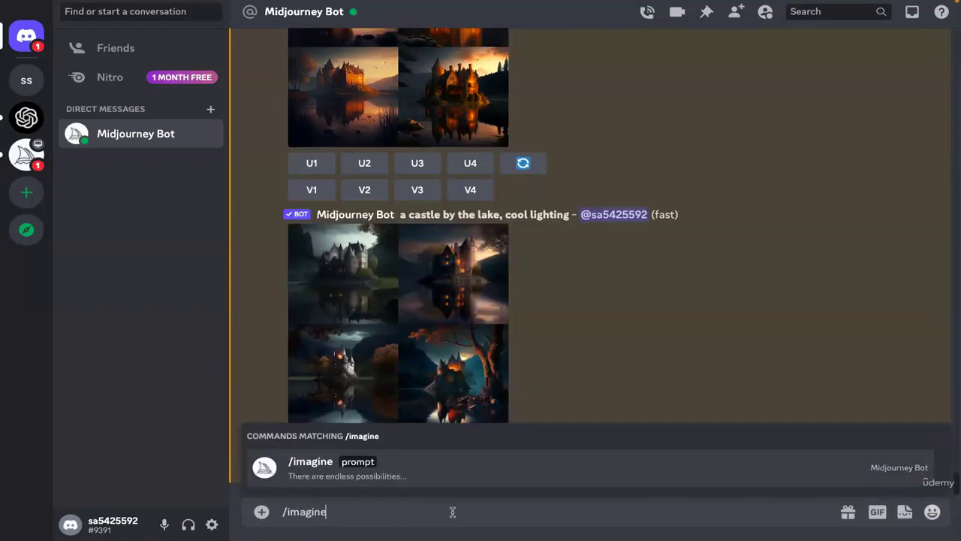
key("Tab")
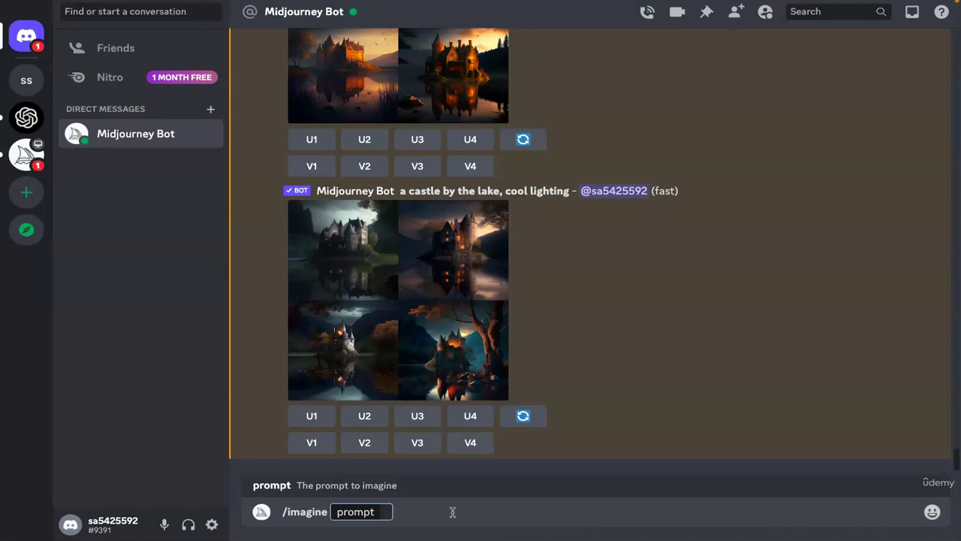
type("a castle")
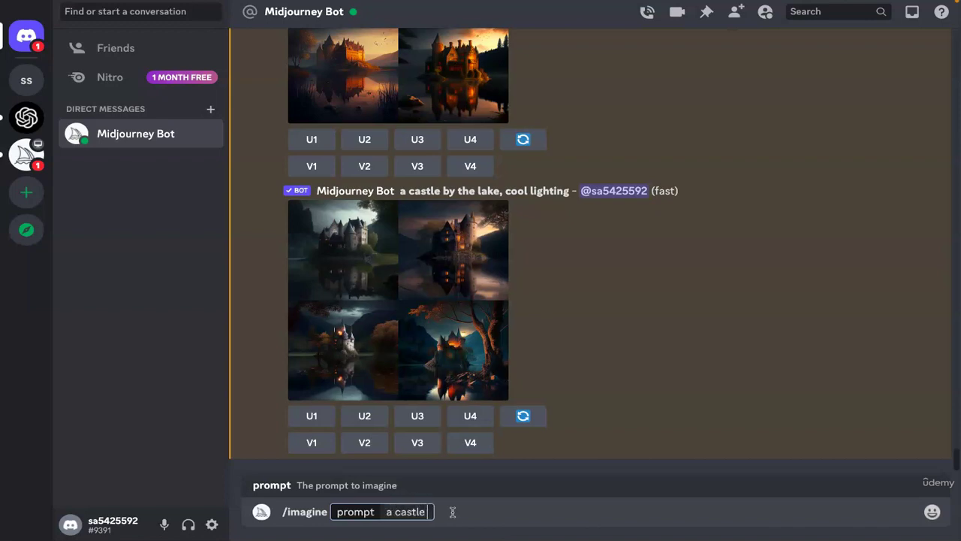
type(" by the lake, ")
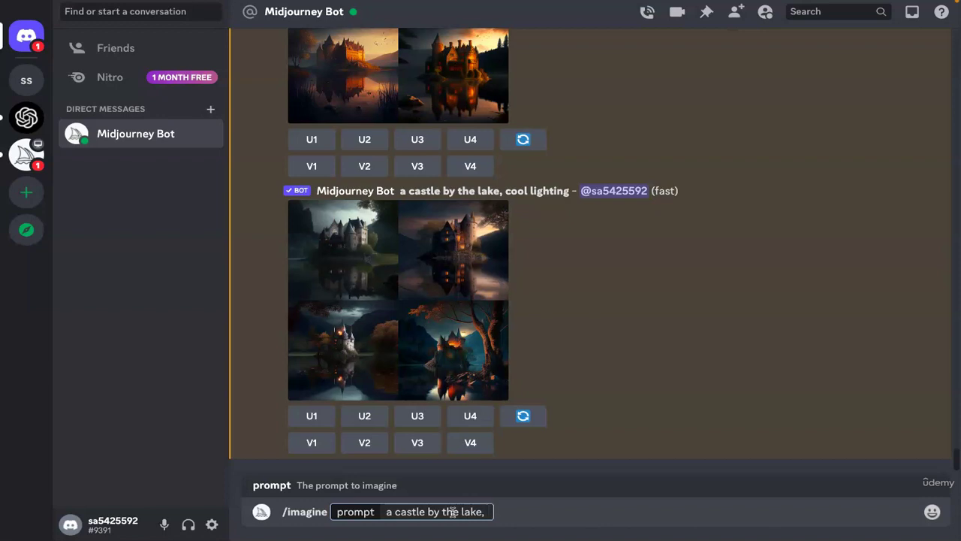
type("moonlight")
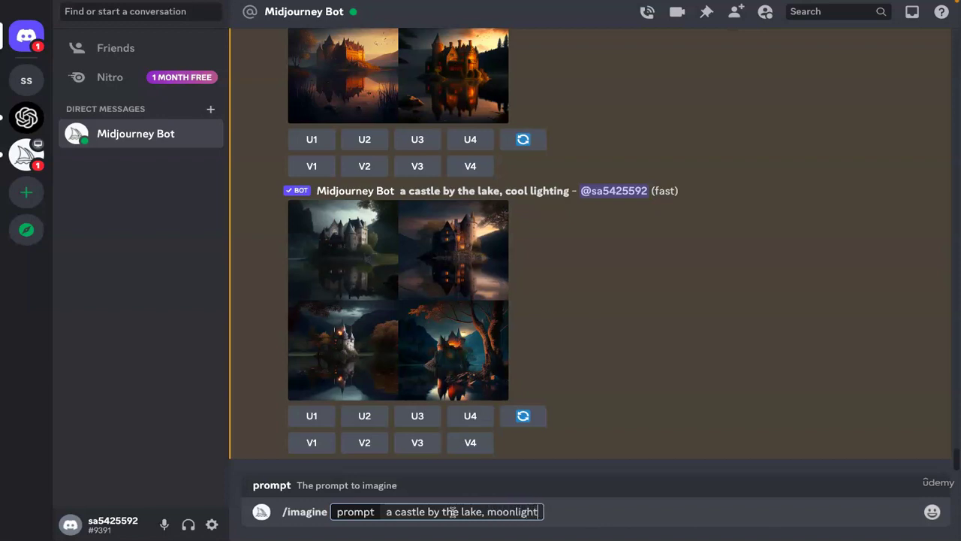
type("ing")
key("Return")
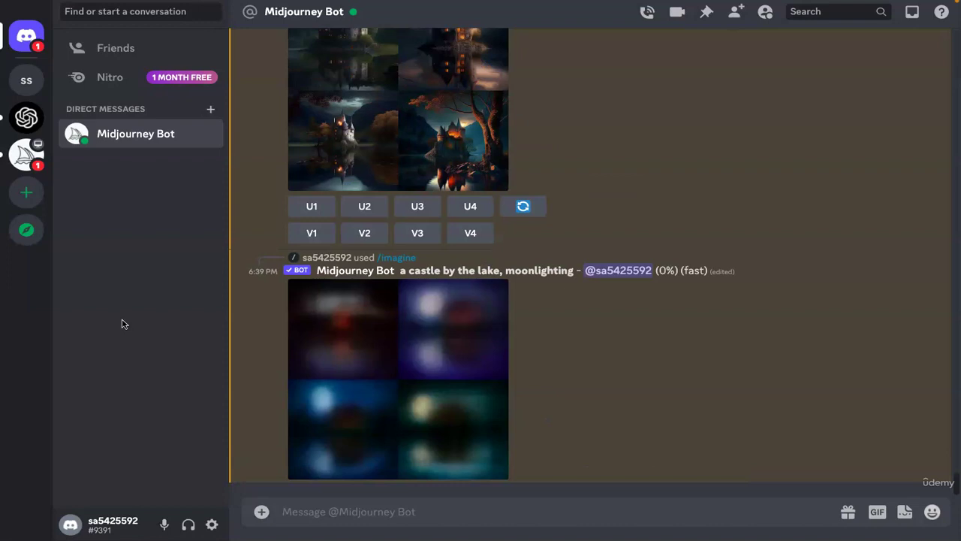
Reuse the moonlighting prompt and submit it for generation as "a castle by the lake, natural lighting"
left_click(350, 514)
type("/")
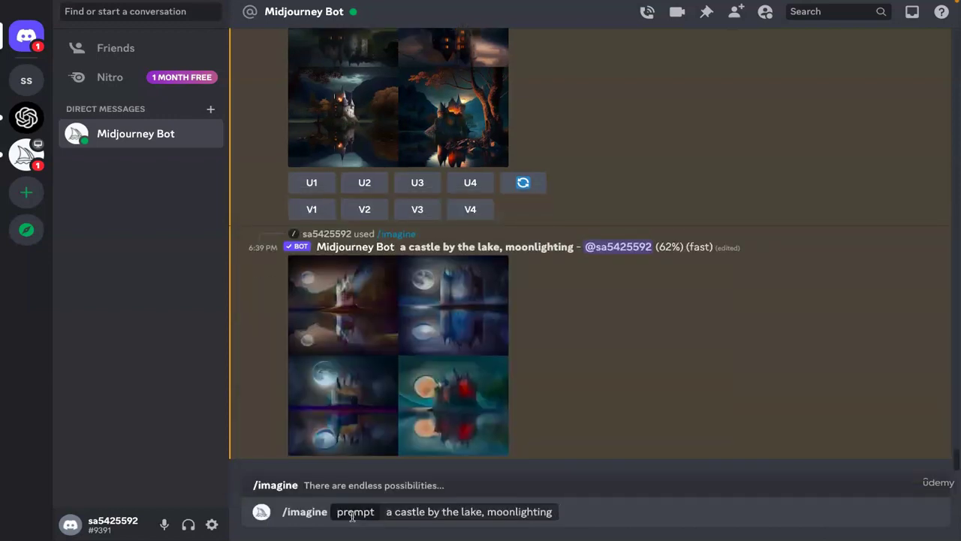
key("shift+Left")
key("shift+Left")
key("shift+Left")
key("shift+Left")
key("shift+Left")
key("shift+Left")
key("shift+Left")
key("shift+Left")
key("shift+Left")
key("shift+Left")
key("shift+Left")
key("shift+Left")
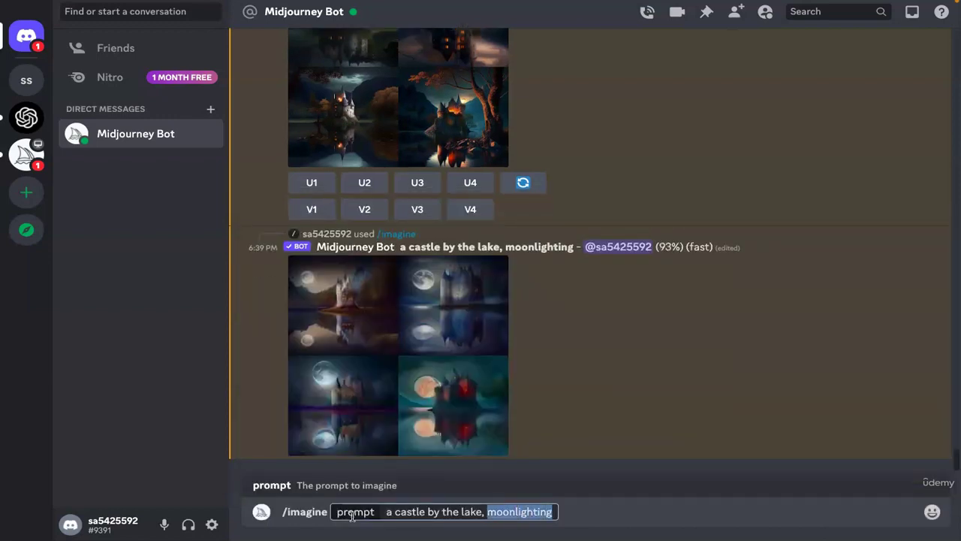
type("natur")
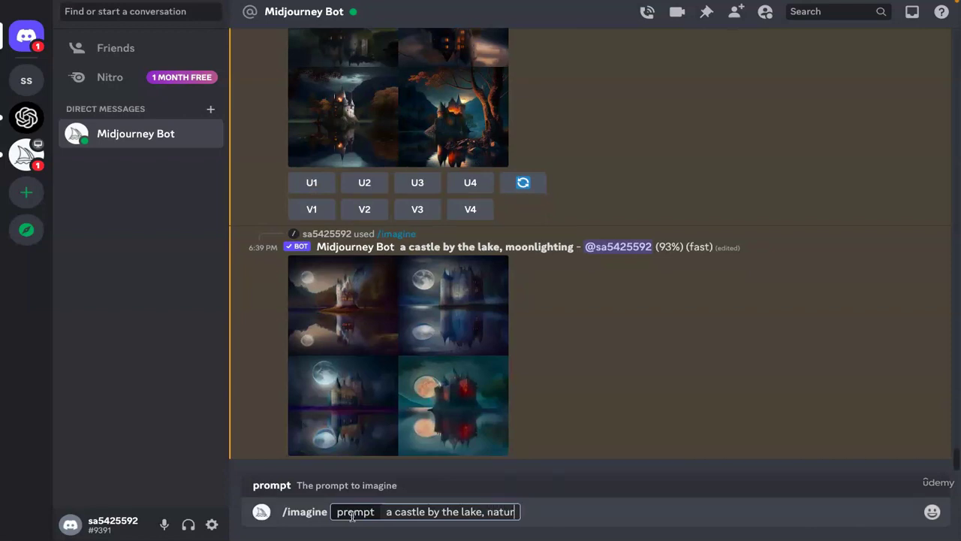
type("al lighting")
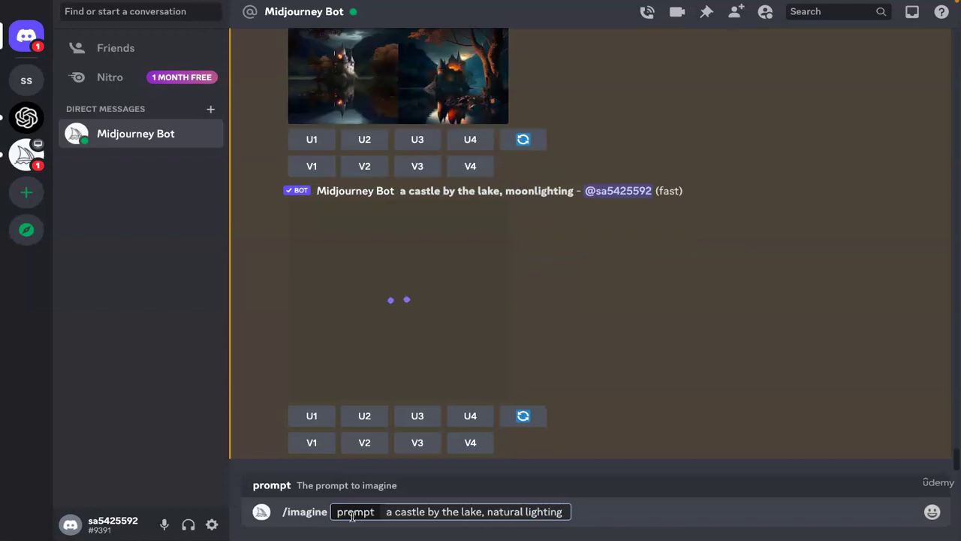
key("Return")
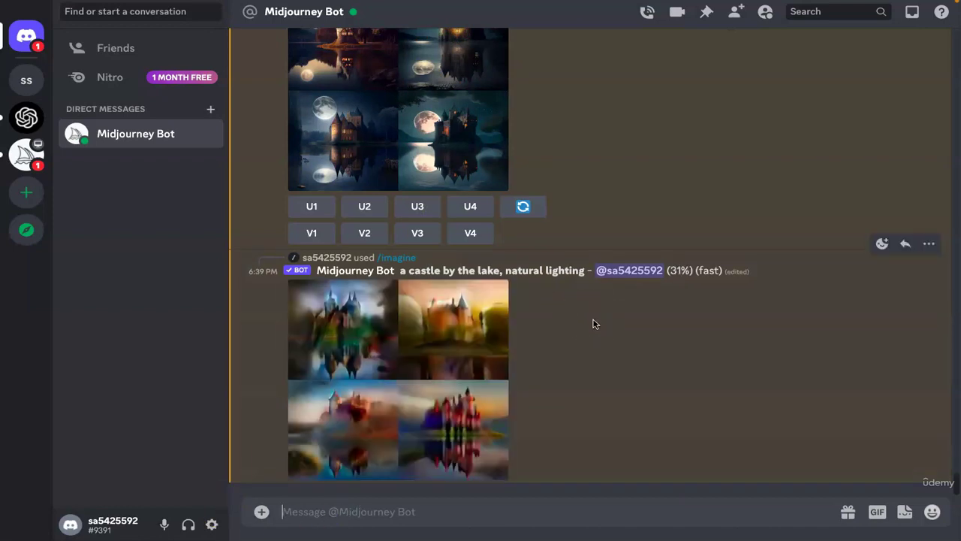
Examine the enlarged image grid of the "a castle by the lake, moonlighting" prompt, close it and go to the natural lighting grid
scroll(593, 319, "up", 2)
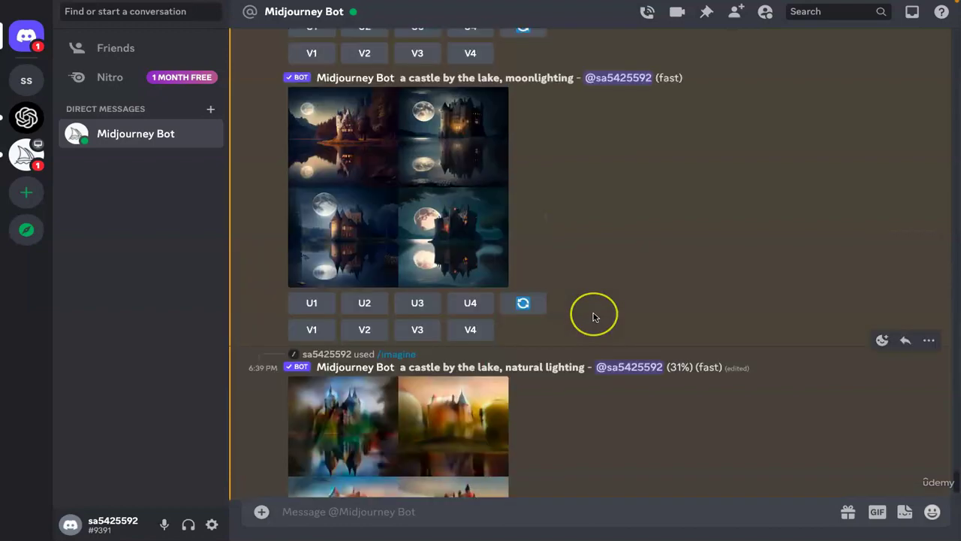
left_click(350, 246)
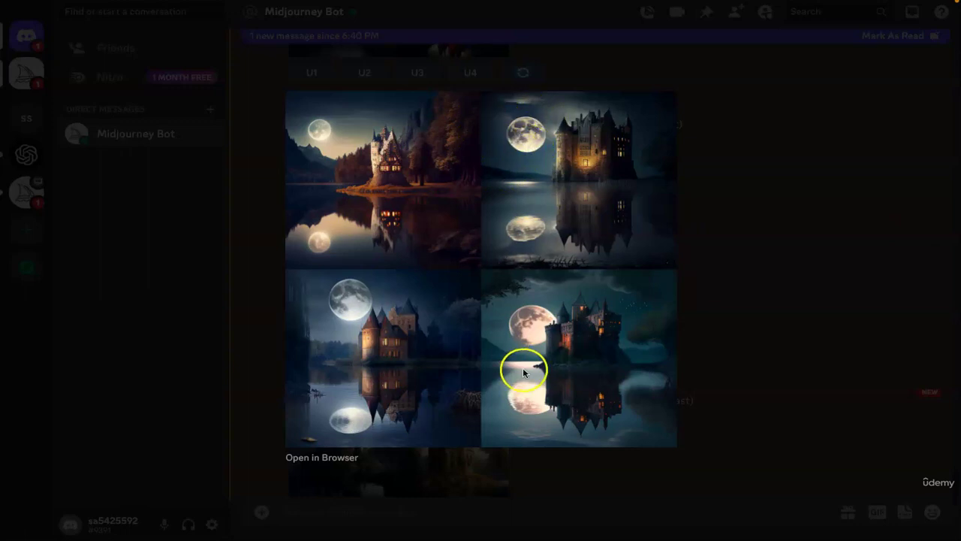
left_click(837, 322)
scroll(741, 326, "down", 3)
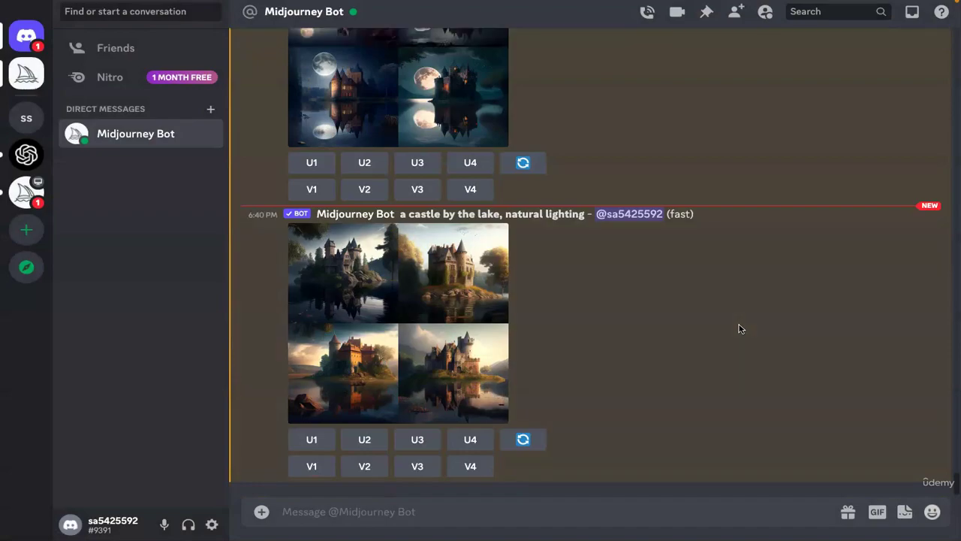
Examine the enlarged image grid of the "a castle by the lake, natural lighting" prompt and close it
left_click(397, 340)
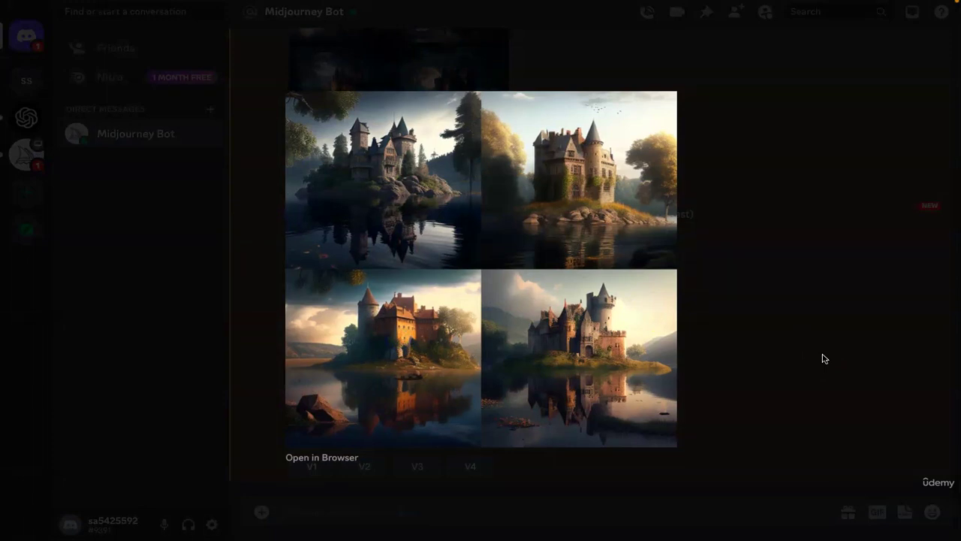
left_click(785, 345)
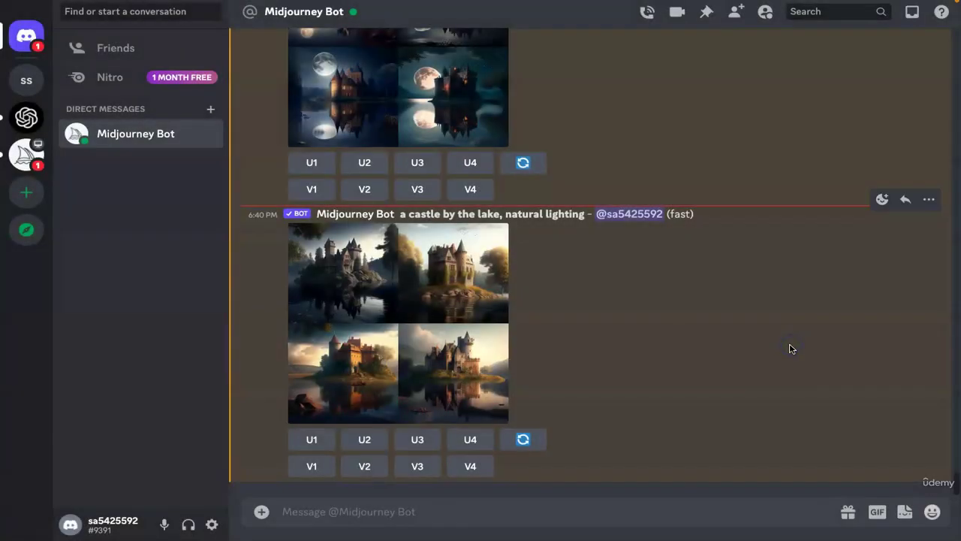
left_click(531, 512)
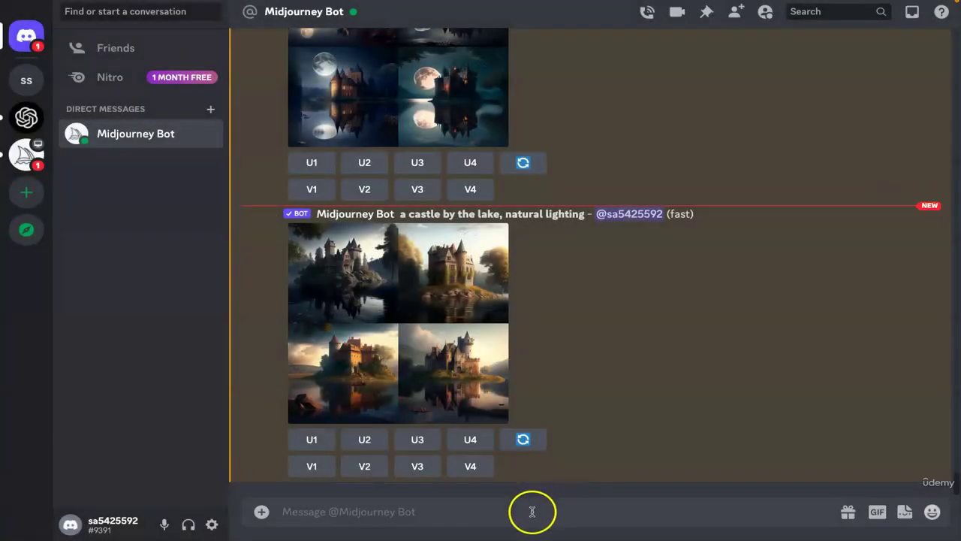
type("/settings")
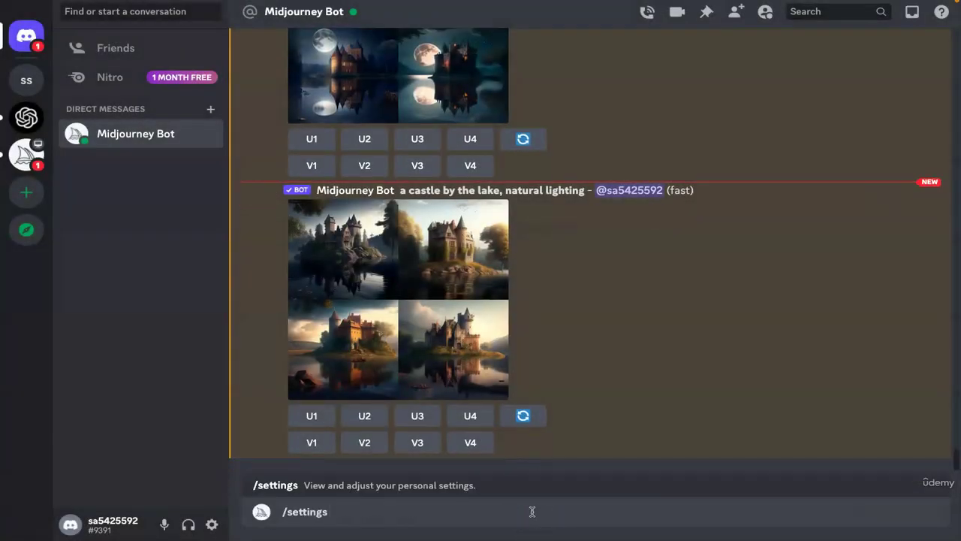
key("BackSpace")
key("BackSpace")
key("BackSpace")
key("BackSpace")
key("BackSpace")
key("BackSpace")
key("BackSpace")
key("BackSpace")
key("BackSpace")
key("BackSpace")
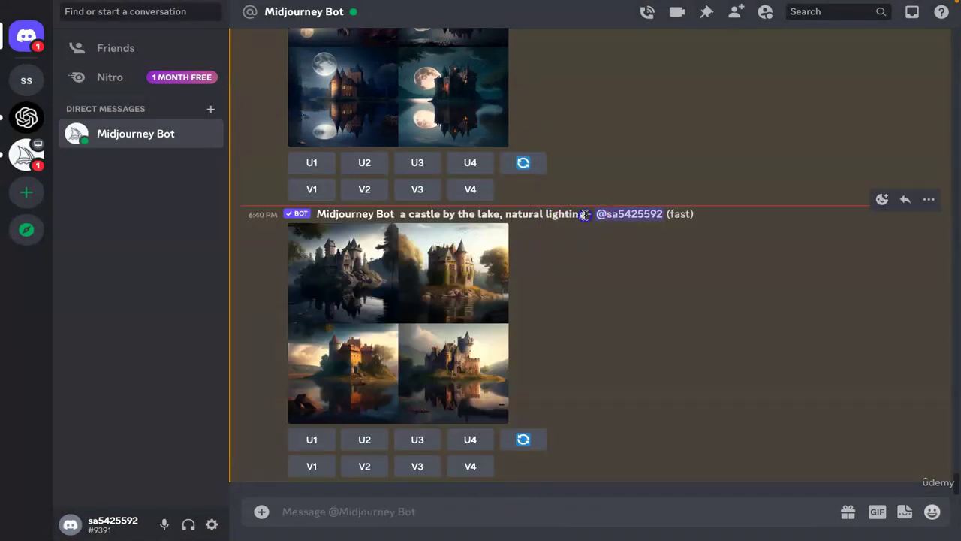
Copy the prompt text "a castle by the lake, natural lighting" from the latest result into a new /imagine command
left_click_drag(585, 214, 396, 213)
key("ctrl+c")
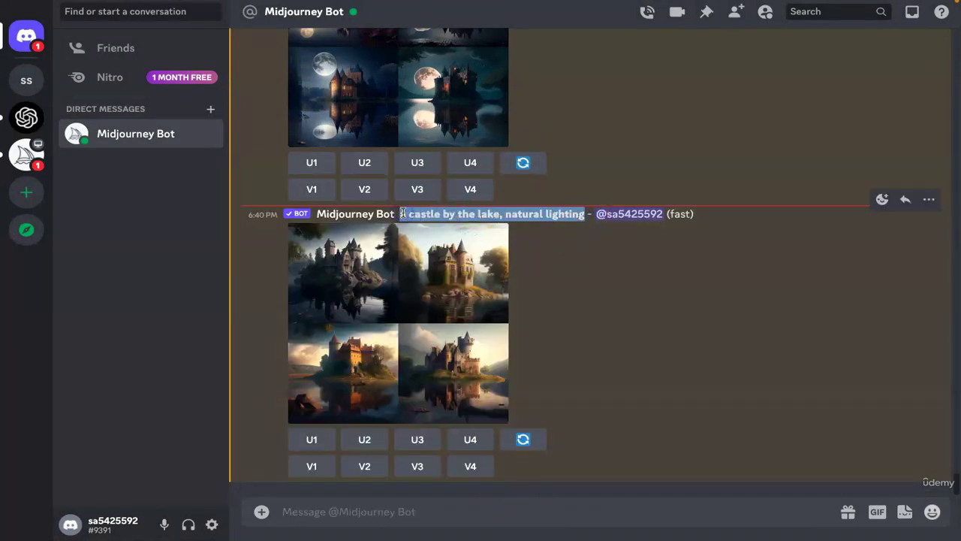
left_click(389, 511)
type("/")
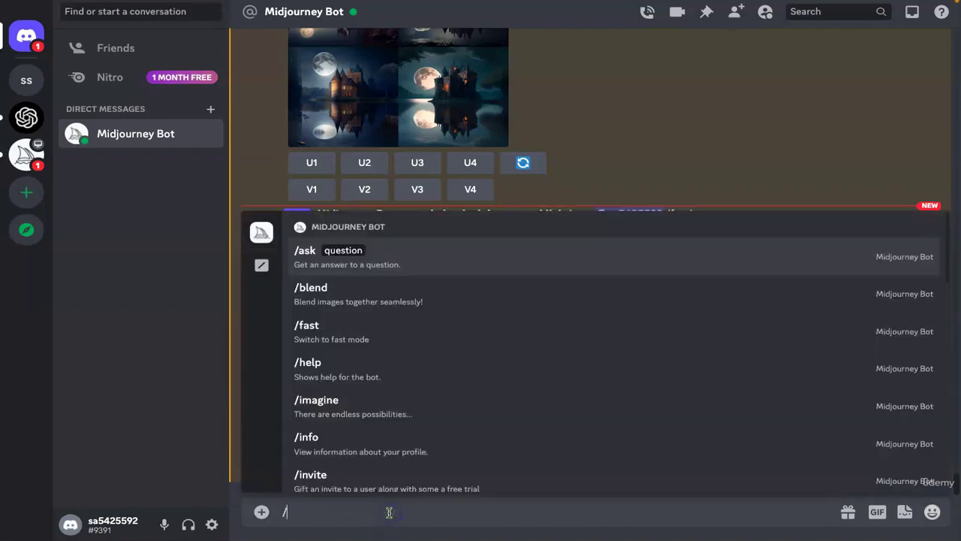
type("imagine")
key("Tab")
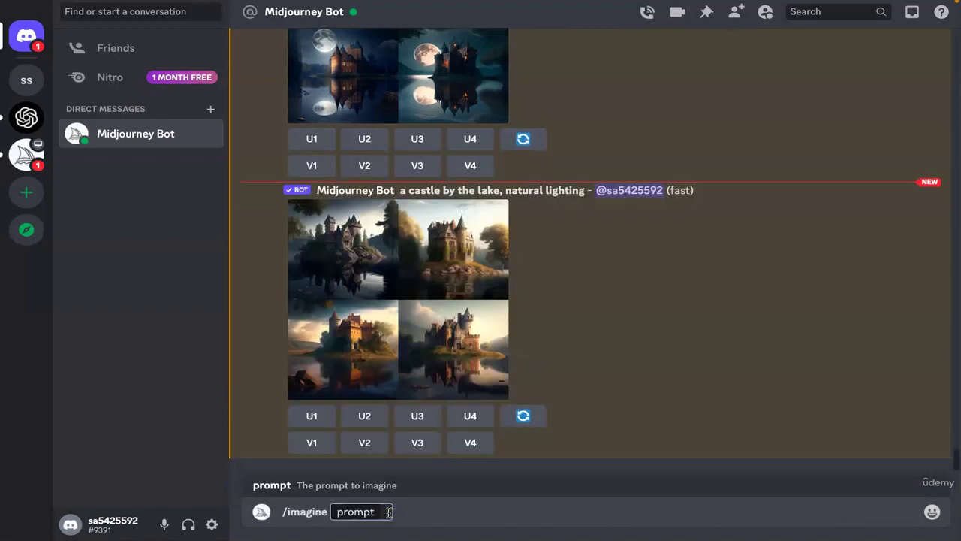
key("ctrl+v")
Change the lighting in the pasted prompt and submit it as "a castle by the lake, volumetric lighting"
key("BackSpace")
key("BackSpace")
key("BackSpace")
key("BackSpace")
key("BackSpace")
key("BackSpace")
key("BackSpace")
key("BackSpace")
key("BackSpace")
key("BackSpace")
key("BackSpace")
key("BackSpace")
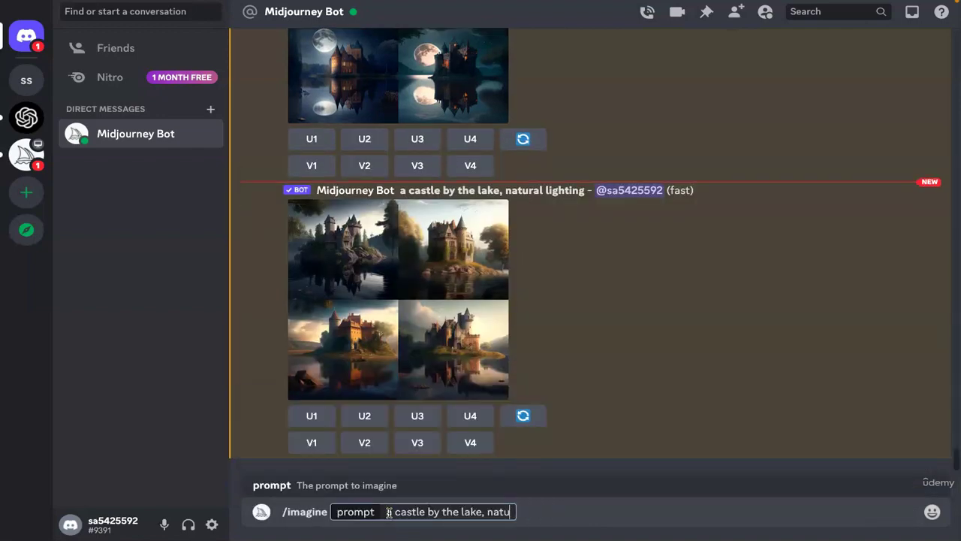
key("BackSpace")
key("BackSpace")
key("BackSpace")
key("BackSpace")
type("volumetric li")
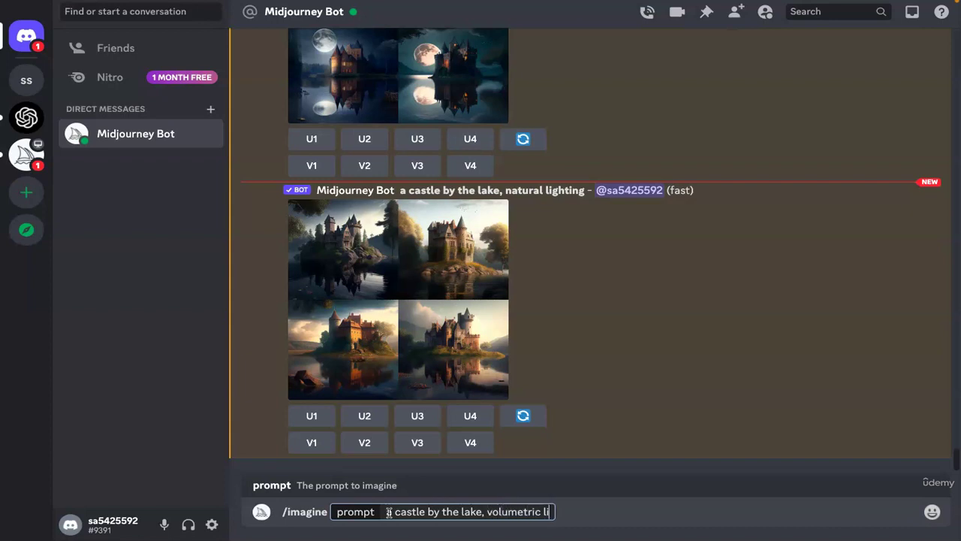
type("ghting")
key("Return")
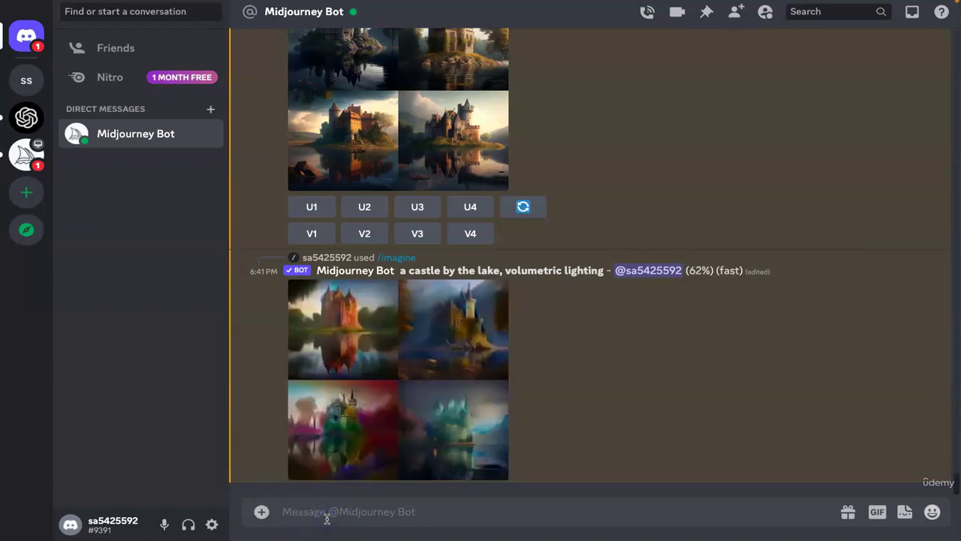
Reuse the volumetric lighting prompt and submit it for generation as "a castle by the lake, long exposure lighting"
type("/imagine prompt: a castle by the lake, volumetric lighting")
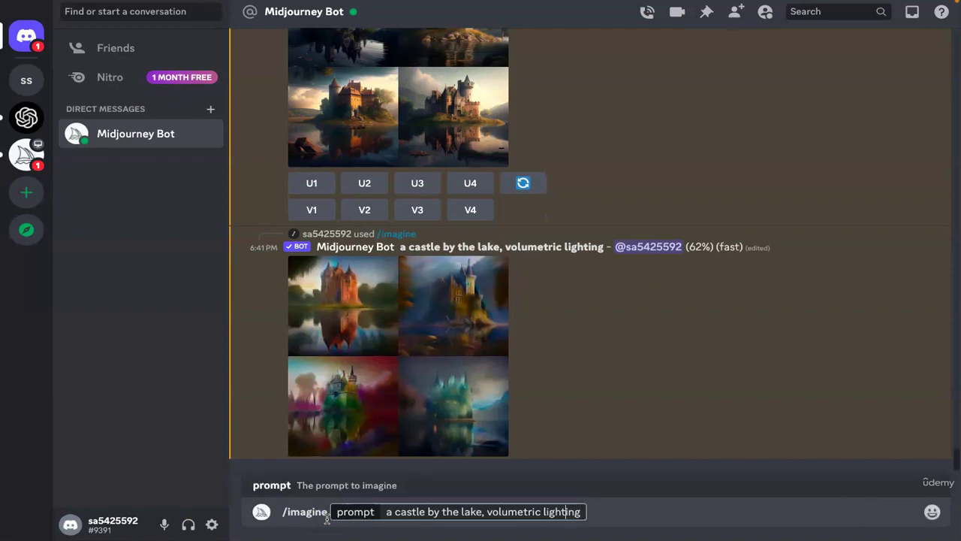
key("Left")
key("Left")
key("Left")
key("Left")
key("Left")
key("Left")
key("Left")
key("shift+Left")
key("shift+Left")
key("shift+Left")
key("shift+Left")
key("shift+Left")
key("shift+Left")
key("shift+Left")
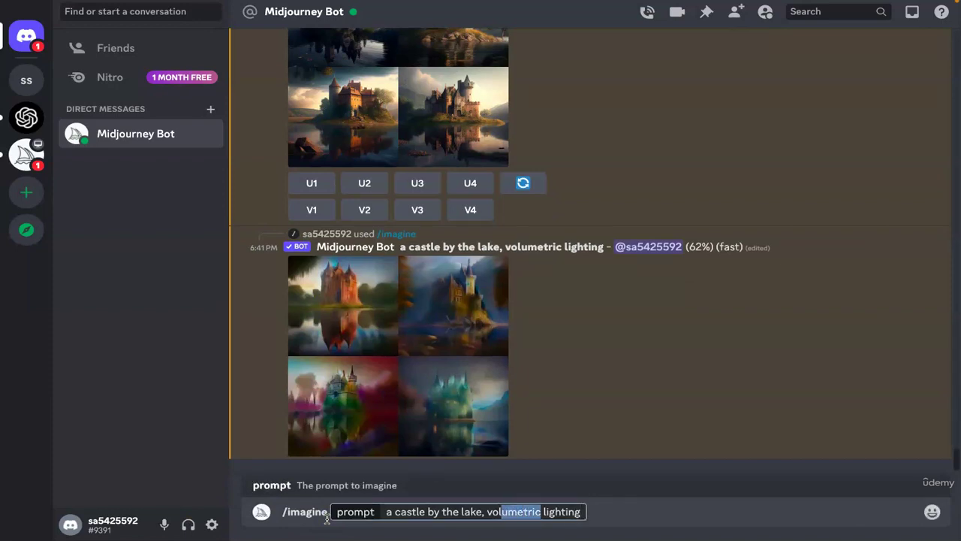
key("shift+Left")
key("shift+Left")
key("shift+Left")
type("longe")
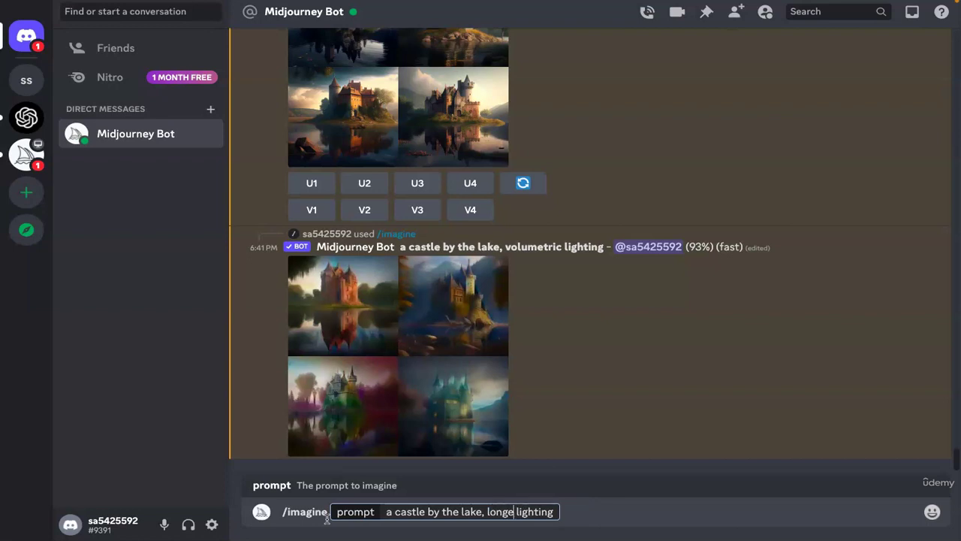
type("xposure")
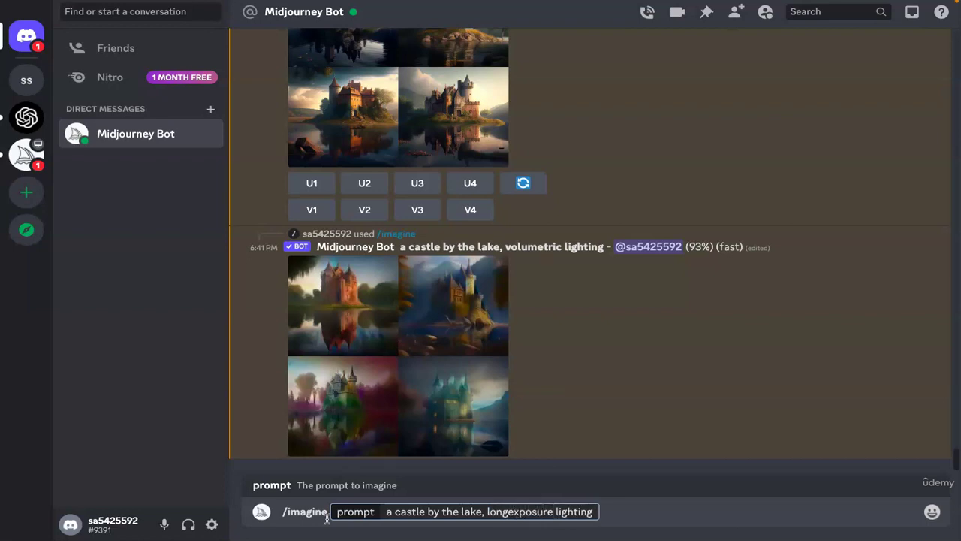
key("Left")
key("Left")
key("Left")
key("Left")
key("Left")
key("Left")
key("Left")
key("Left")
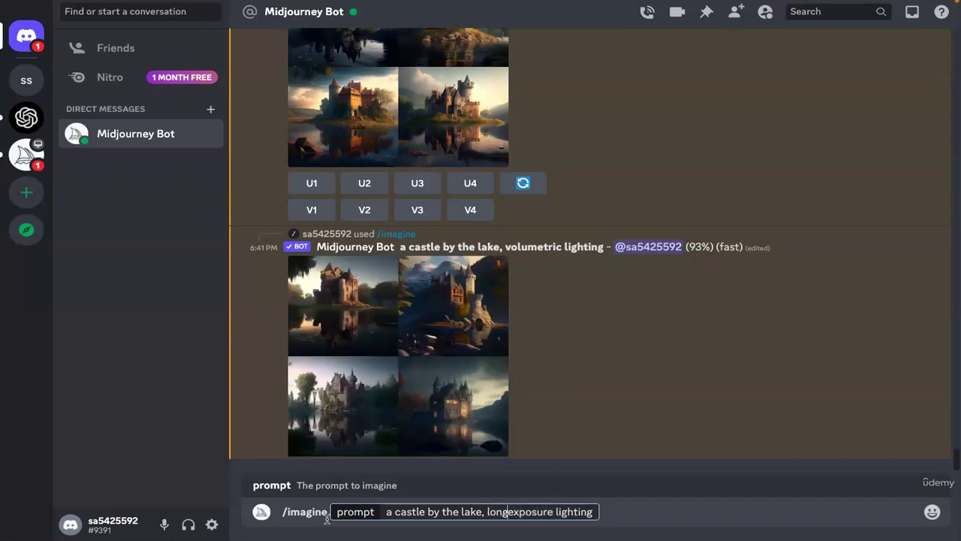
key("Return")
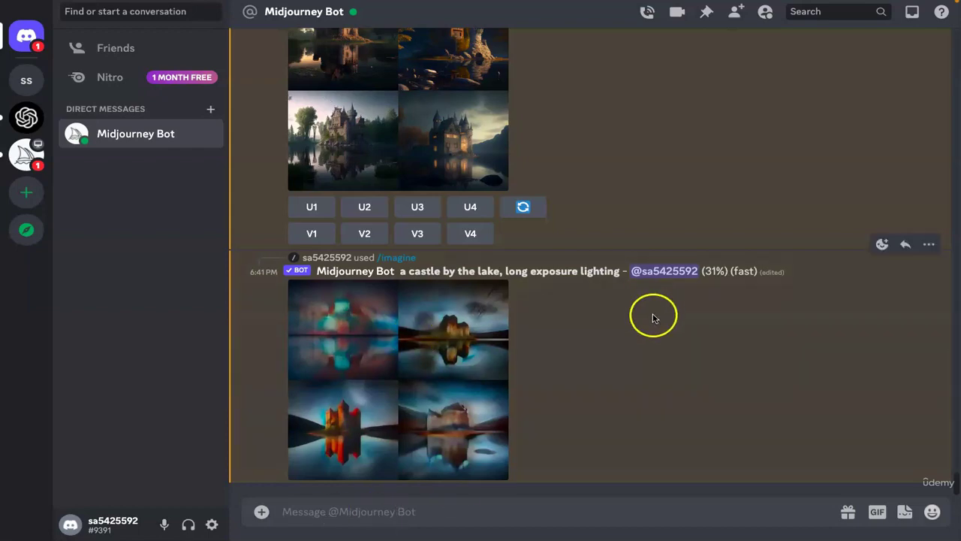
Examine the enlarged image grids of the volumetric lighting and long exposure lighting prompts, closing each one
scroll(654, 316, "up", 3)
scroll(654, 337, "up", 3)
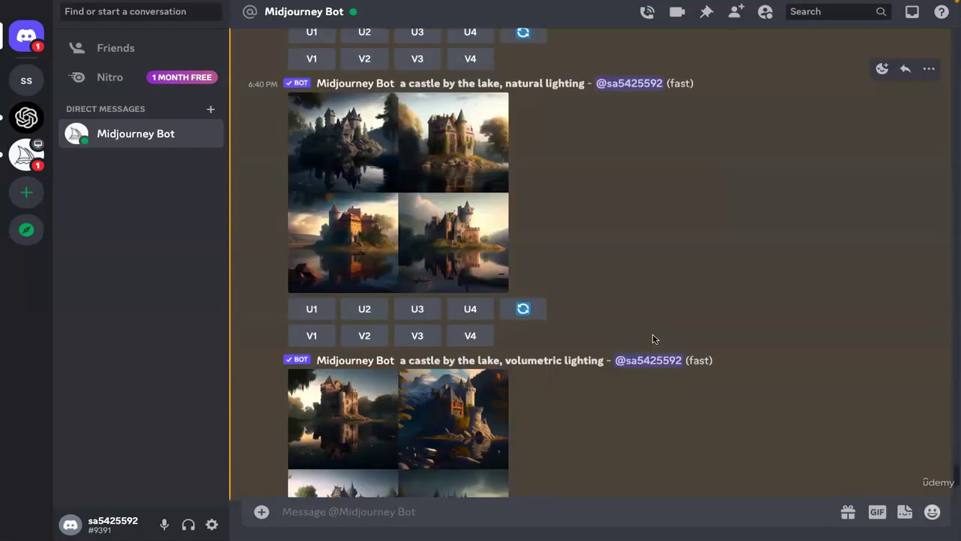
scroll(654, 337, "down", 2)
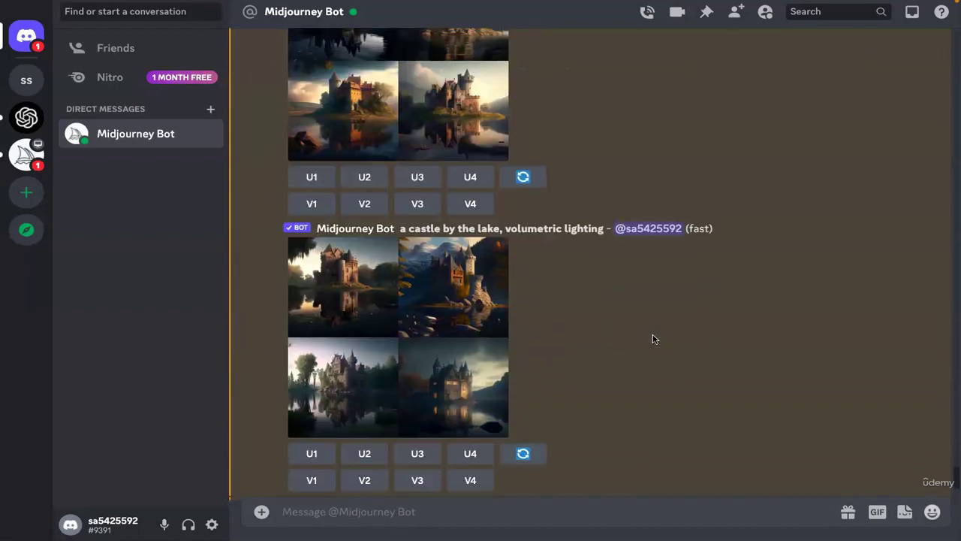
left_click(442, 362)
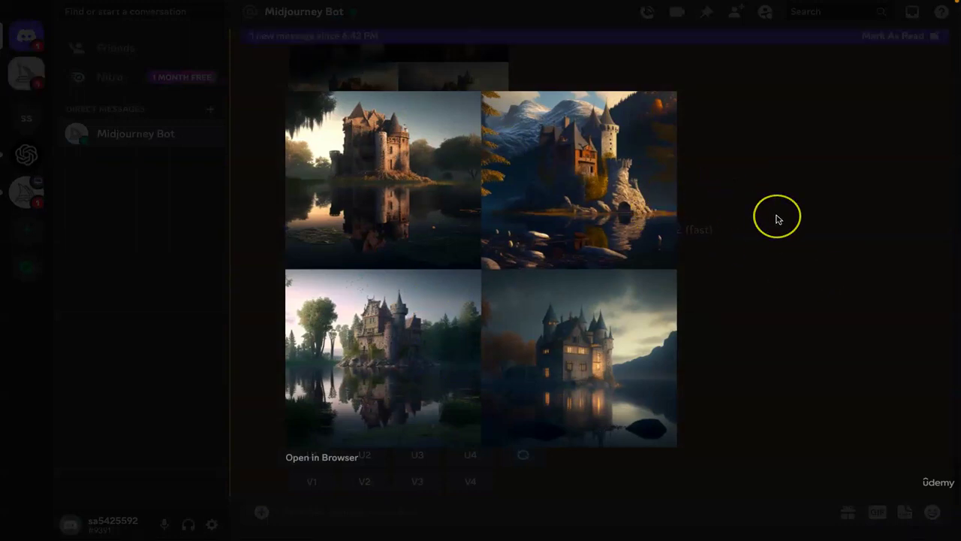
left_click(791, 354)
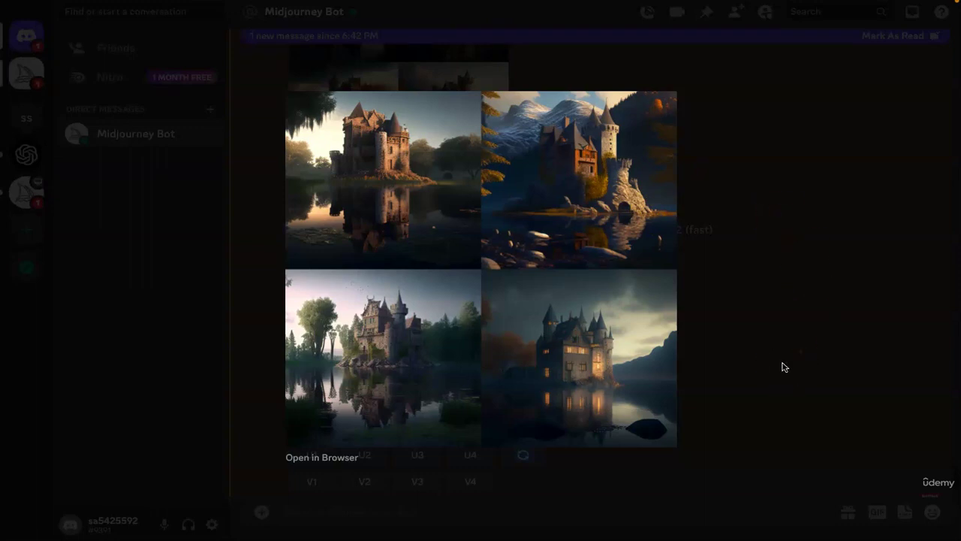
left_click(783, 367)
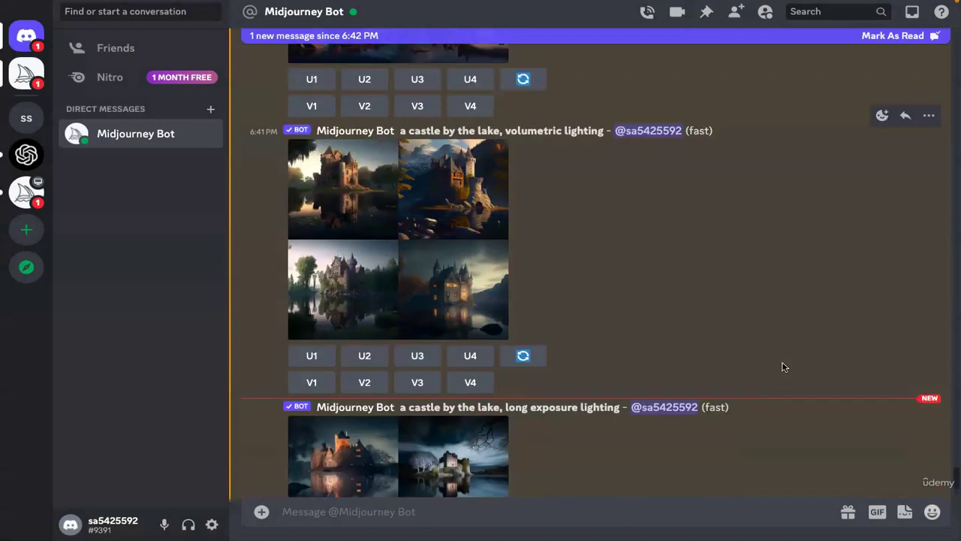
left_click(460, 368)
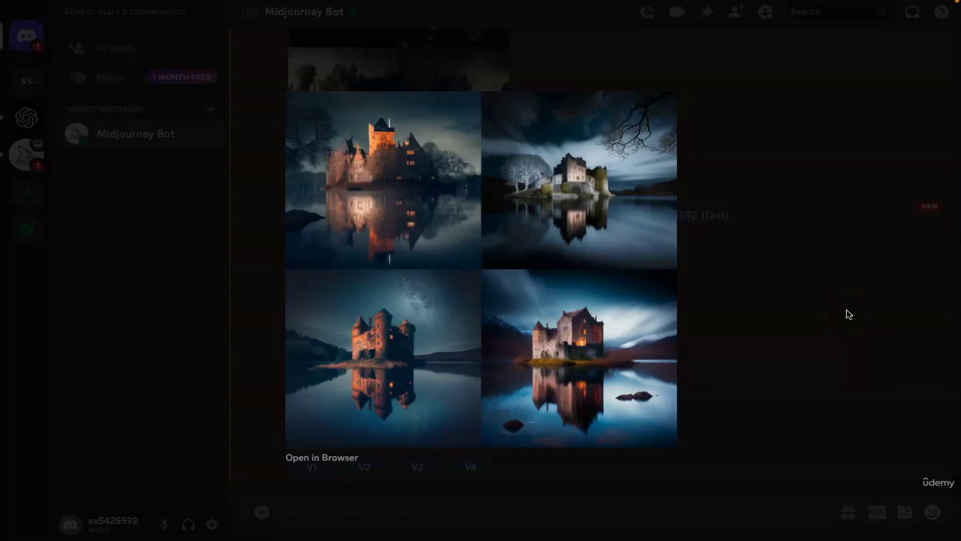
left_click(847, 314)
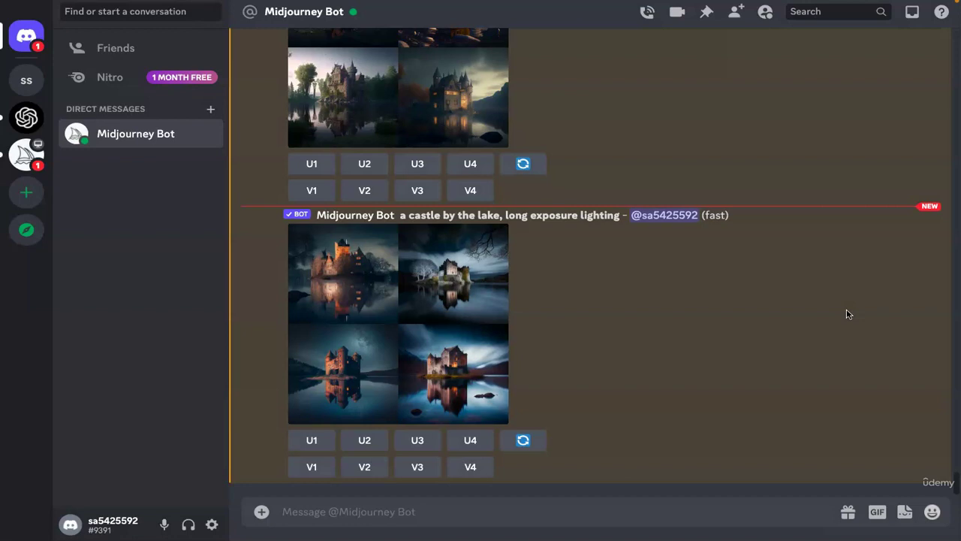
left_click(533, 515)
type("/settings")
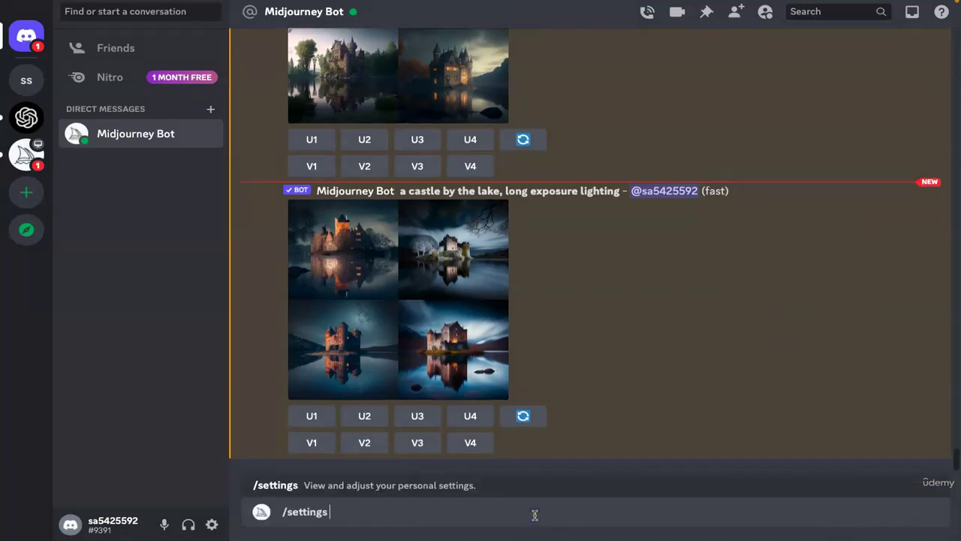
left_click(476, 515)
left_click_drag(338, 518, 283, 512)
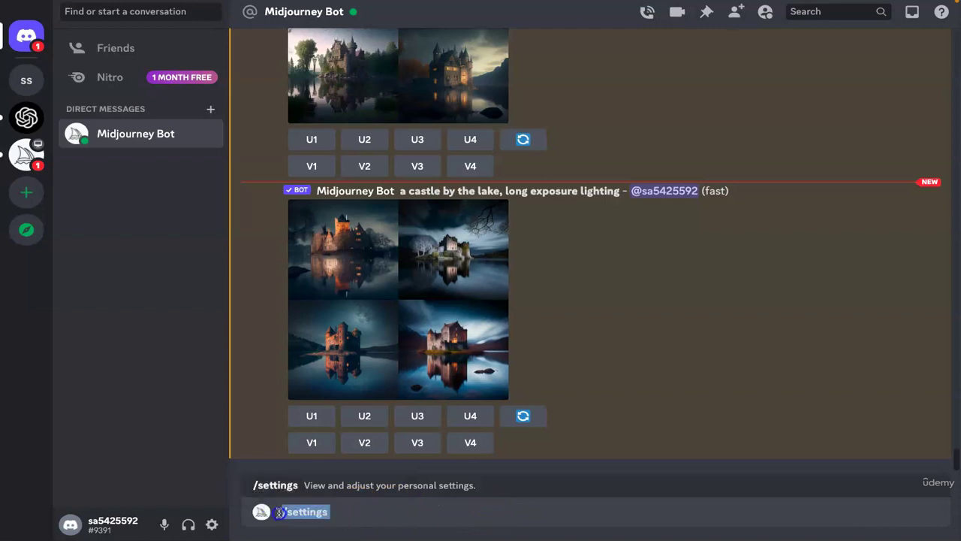
key("BackSpace")
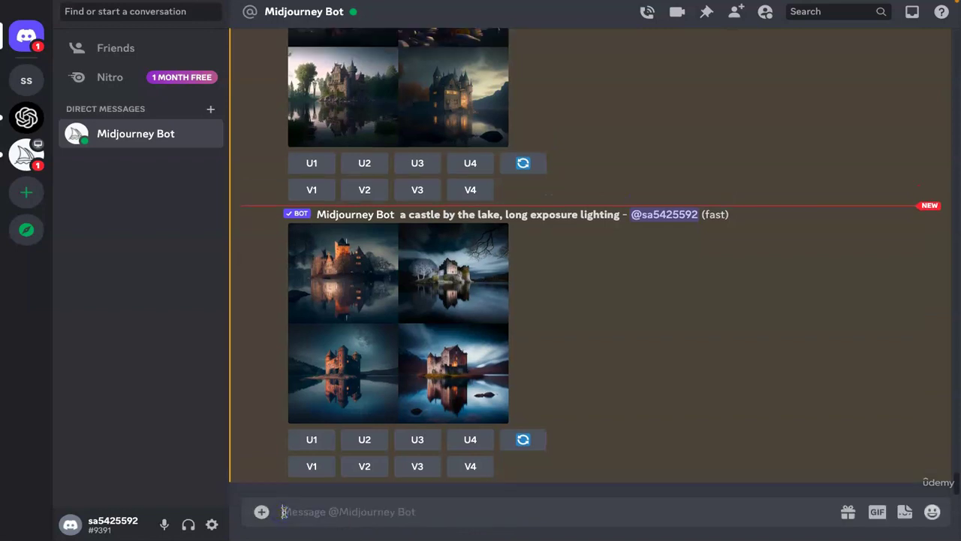
Paste the copied natural lighting prompt into a new /imagine command and submit it as "a castle by the lake, spotlight"
type("/imagine")
key("Tab")
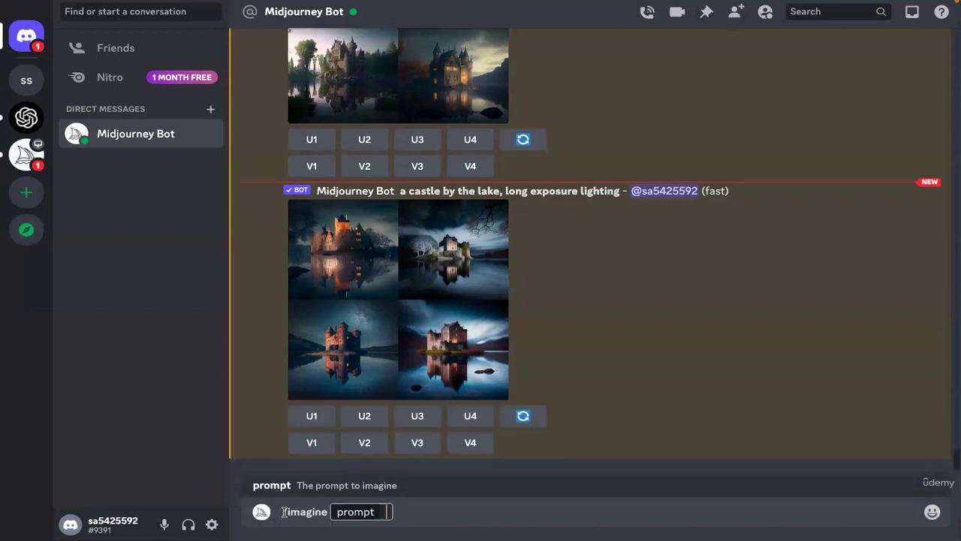
key("ctrl+v")
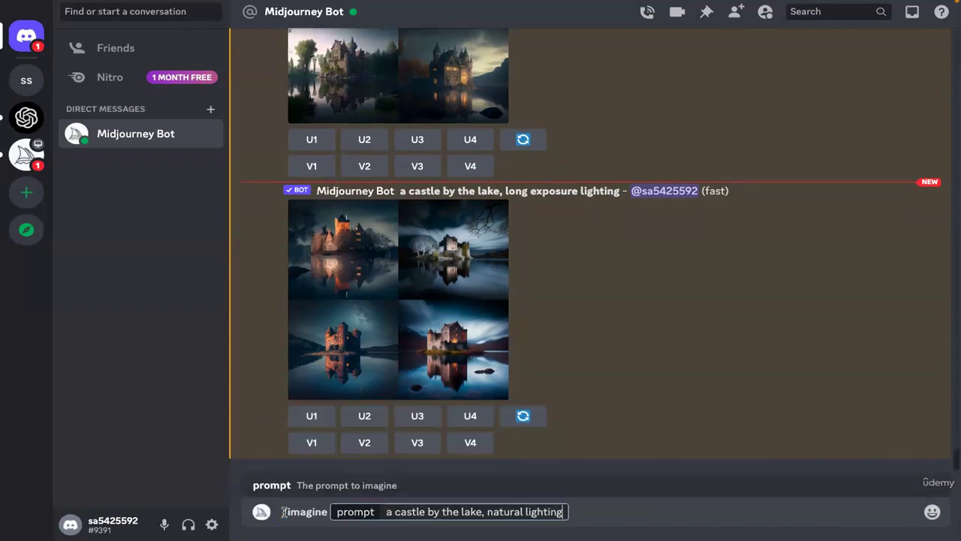
key("BackSpace")
key("BackSpace")
key("BackSpace")
key("BackSpace")
key("BackSpace")
key("BackSpace")
key("BackSpace")
key("BackSpace")
key("BackSpace")
key("BackSpace")
key("BackSpace")
key("BackSpace")
key("BackSpace")
key("BackSpace")
key("BackSpace")
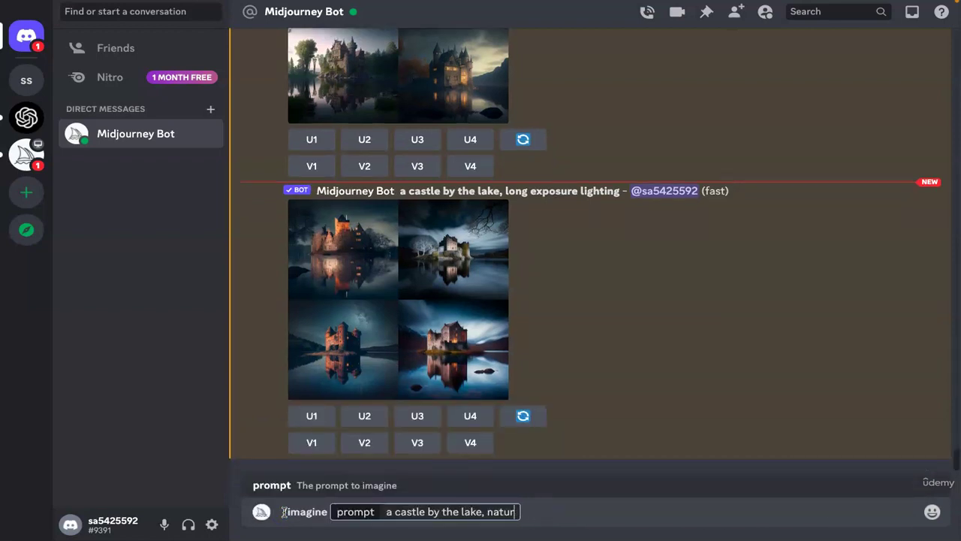
key("BackSpace")
type("spotlight")
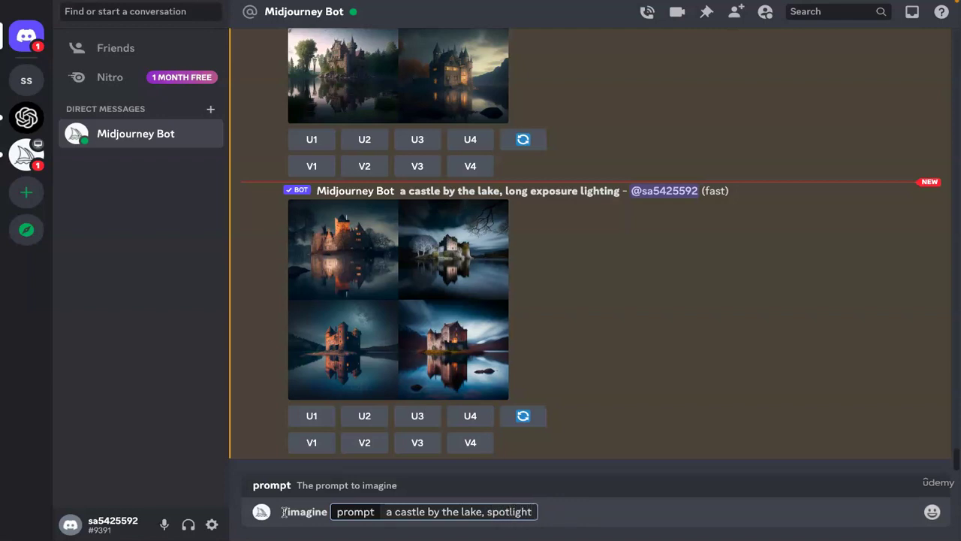
key("Return")
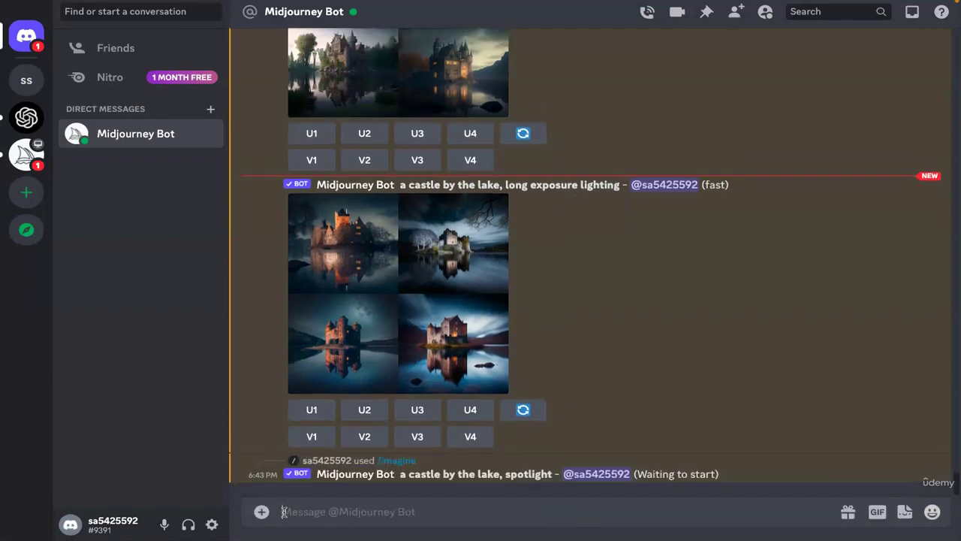
left_click(736, 382)
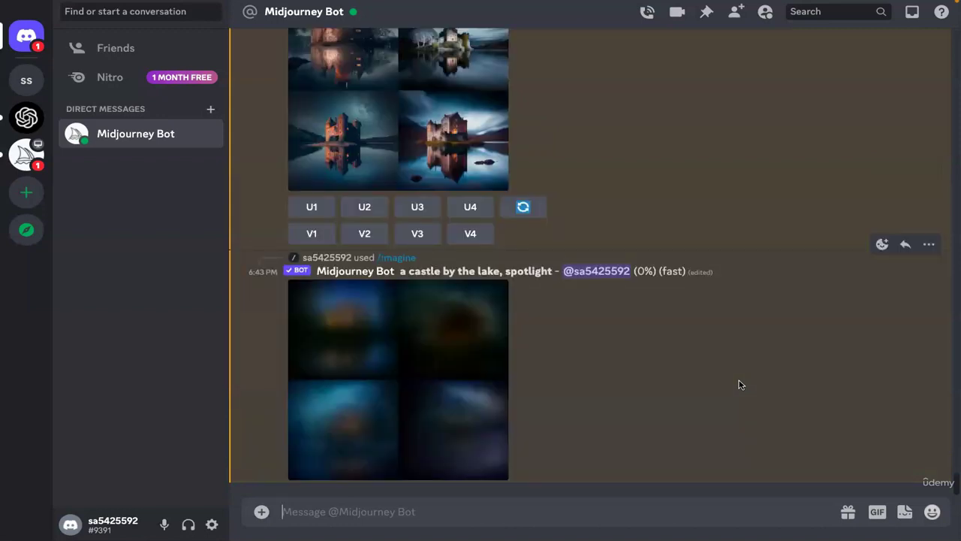
Reuse the spotlight prompt in a new /imagine command and submit it as "a castle by the lake, backlight"
left_click(554, 500)
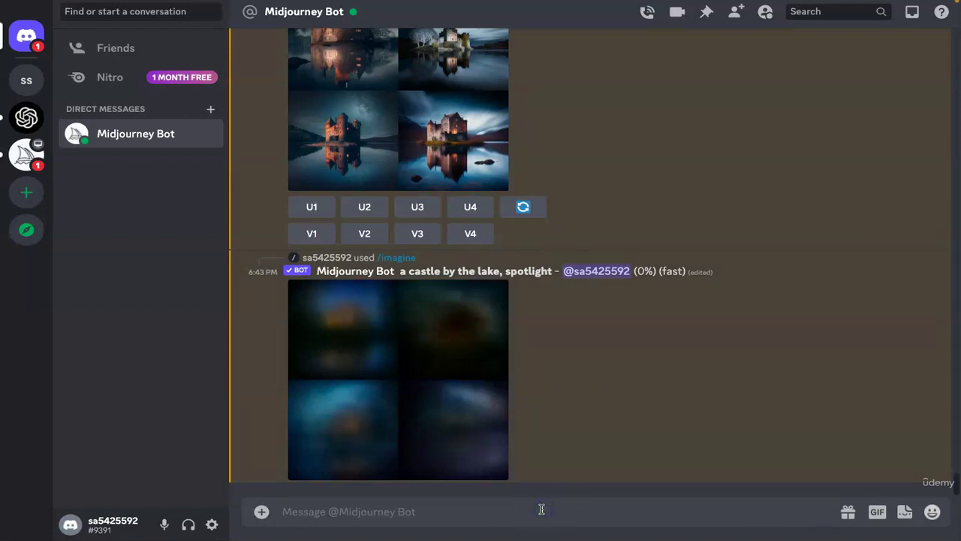
type("/imagine prompt: a castle by the lake, spotlight")
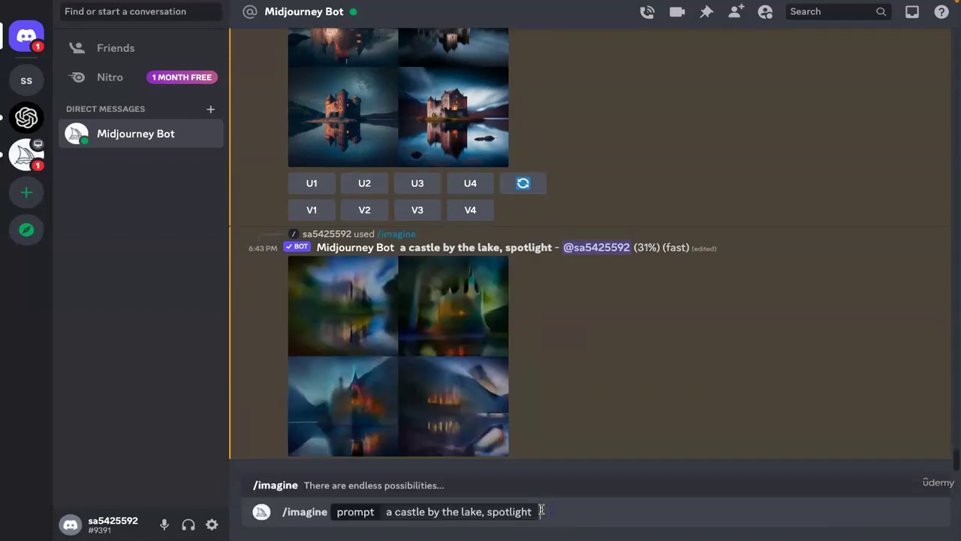
key("Left")
key("Left")
key("Left")
key("Left")
key("Left")
key("shift+Left")
key("shift+Left")
key("shift+Left")
key("shift+Left")
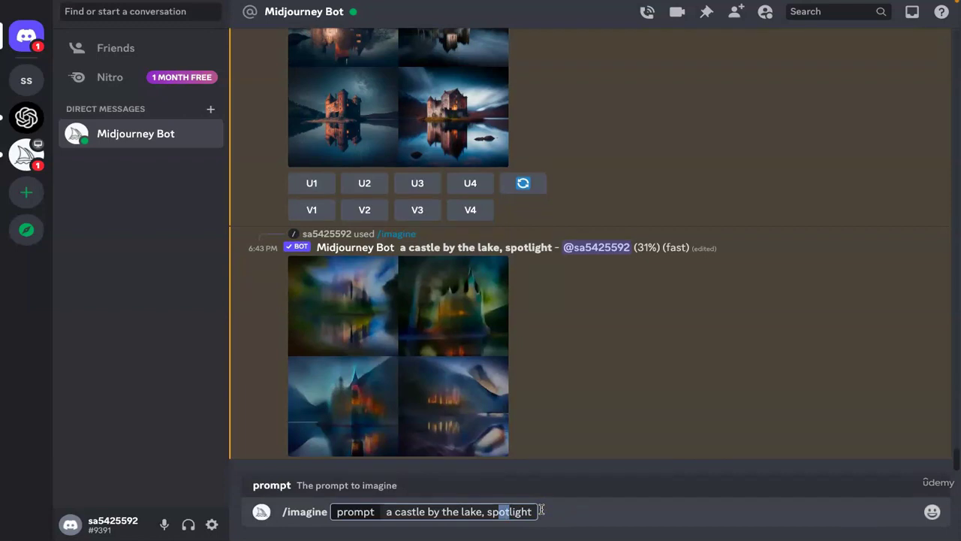
type("back")
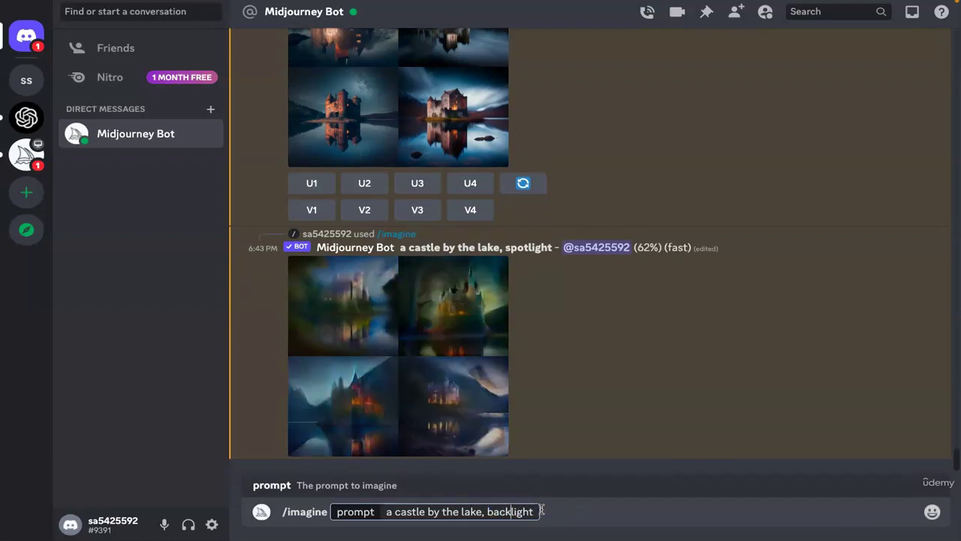
key("Return")
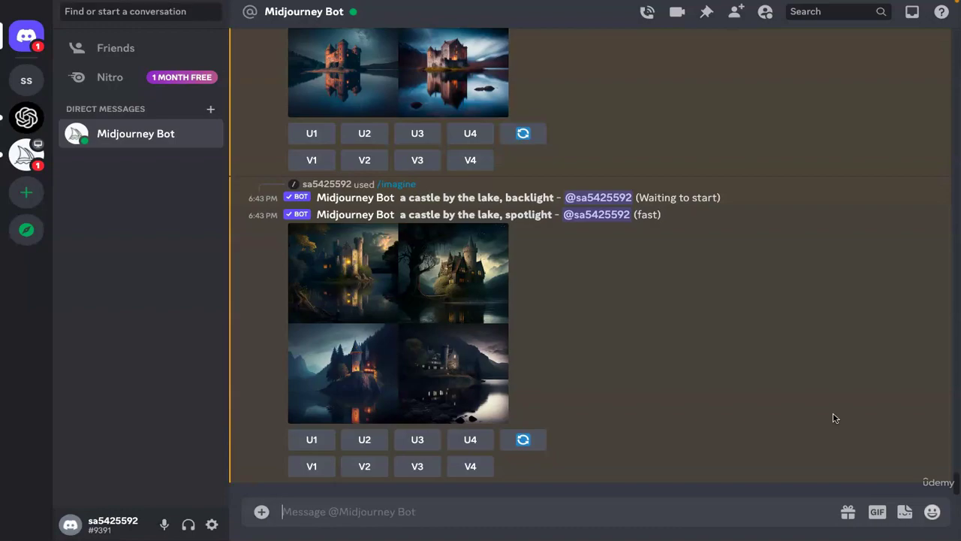
View the enlarged spotlight image grid and paste a copy of its prompt into a new /imagine command
left_click(390, 330)
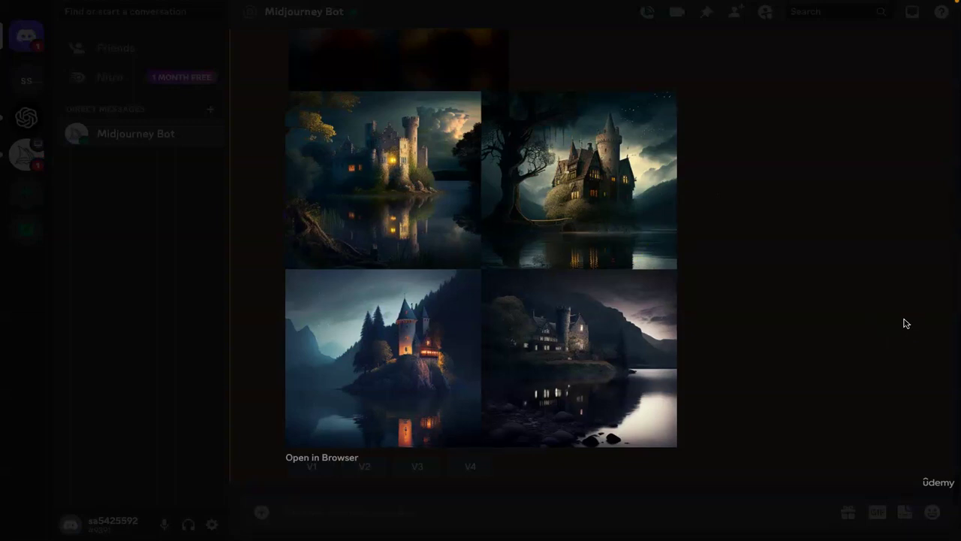
left_click(663, 290)
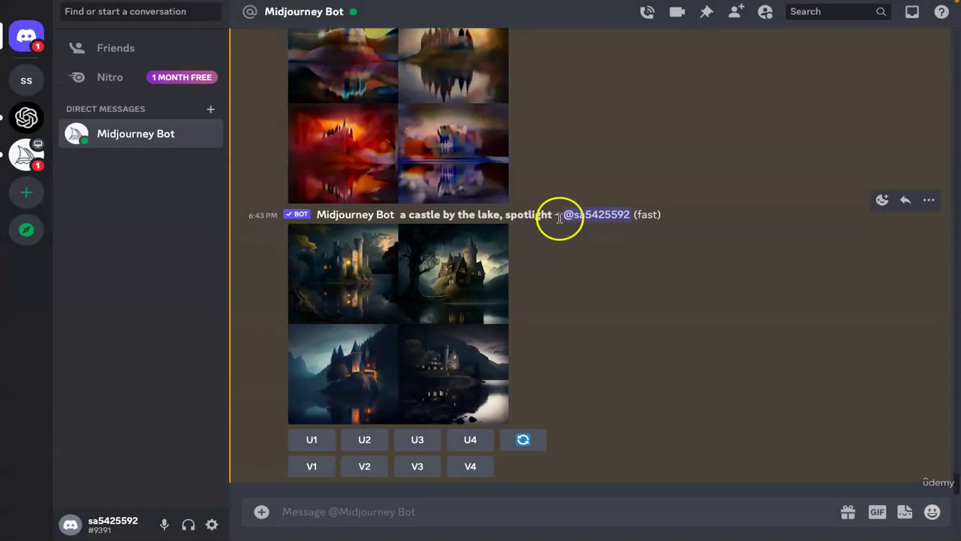
left_click_drag(553, 215, 396, 215)
key("ctrl+c")
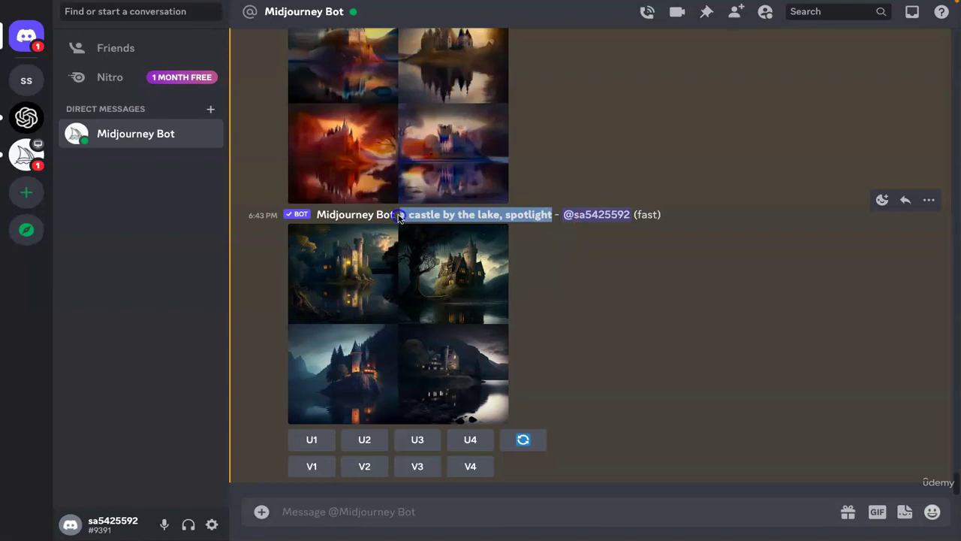
left_click(413, 505)
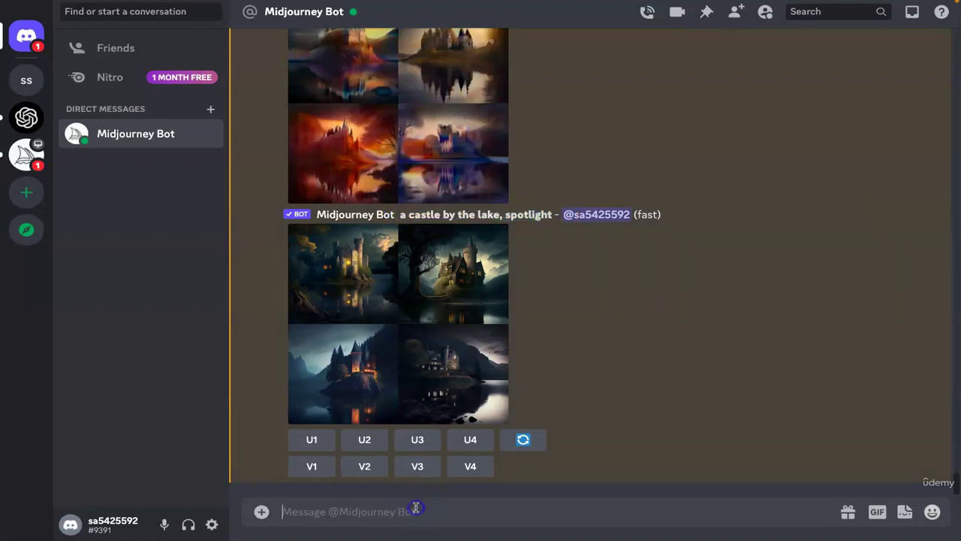
type("/imagine")
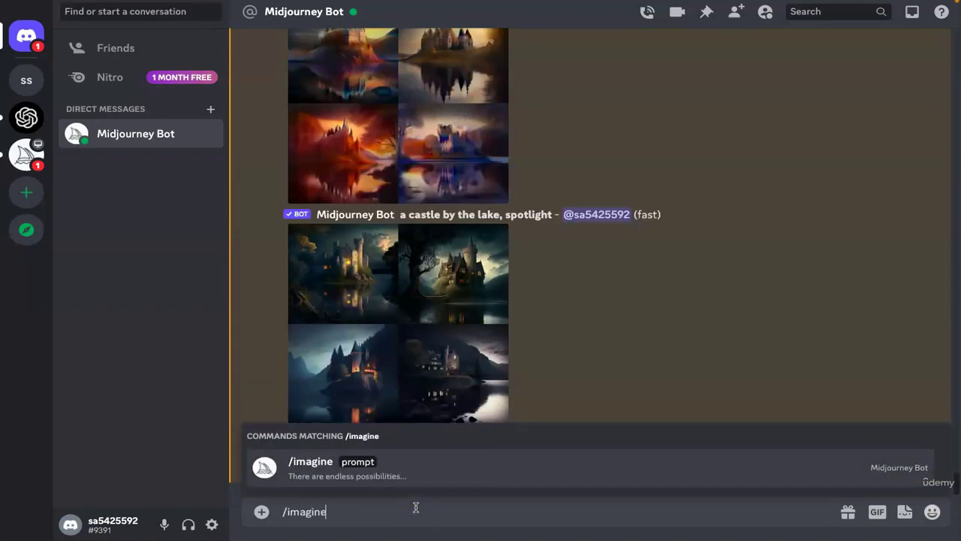
key("Tab")
key("ctrl+v")
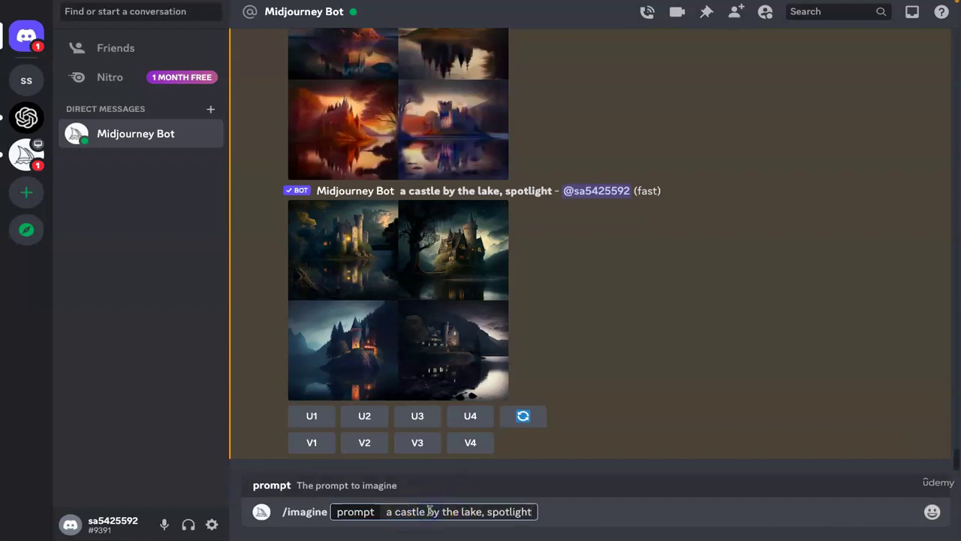
Reword the pasted prompt by moving the lighting next to the subject and submit it as "a castle in spotlight by the lake"
type("in spotlight")
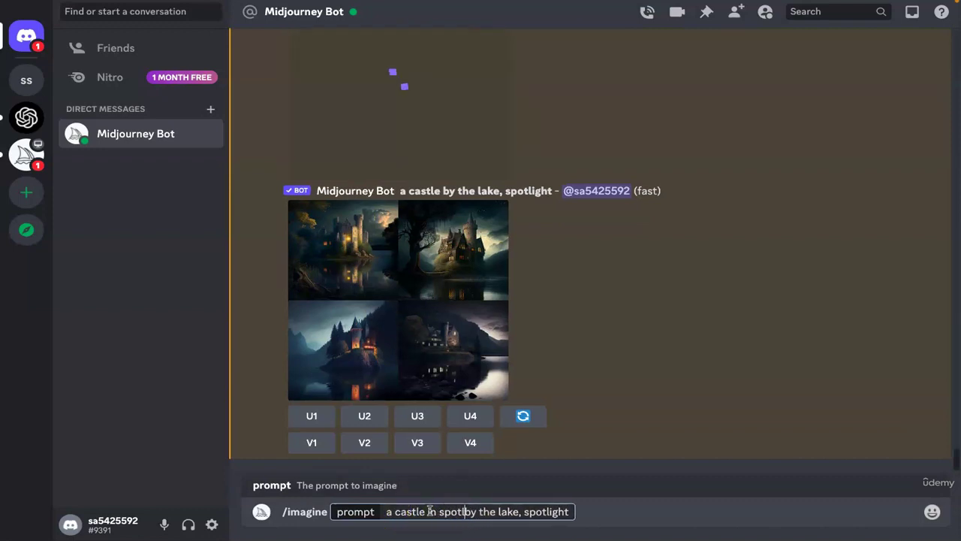
key("Right")
key("Right")
key("Right")
key("Right")
key("Right")
key("Right")
key("Right")
key("Right")
key("Right")
key("Right")
key("Right")
key("Right")
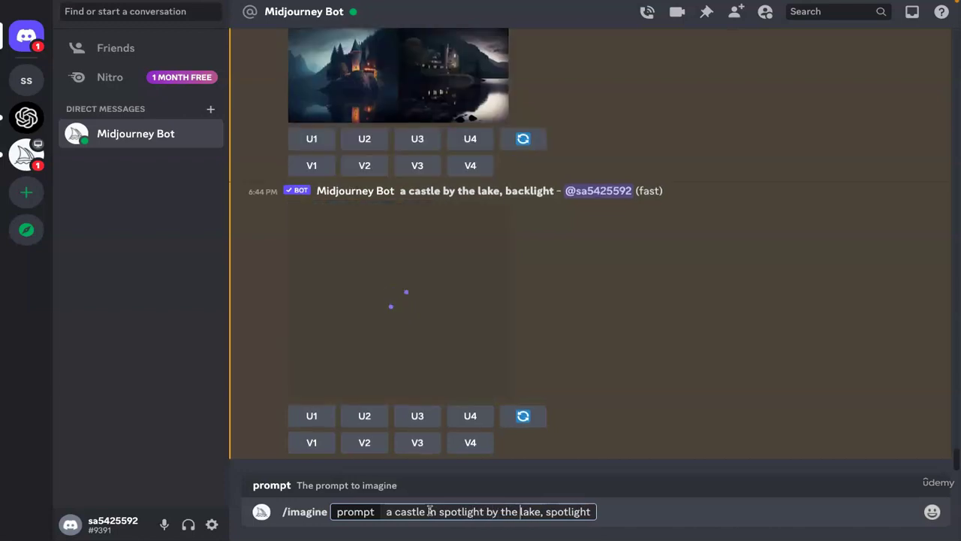
key("shift+Right")
key("shift+Right")
key("shift+Right")
key("shift+Right")
key("shift+Right")
key("shift+Right")
key("shift+Right")
key("shift+Right")
key("shift+Right")
key("shift+Right")
key("shift+Right")
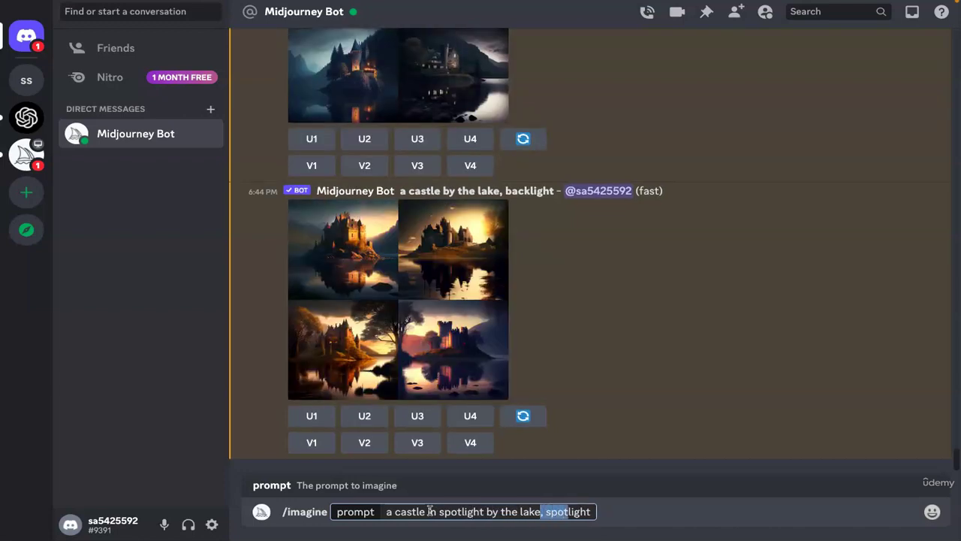
key("BackSpace")
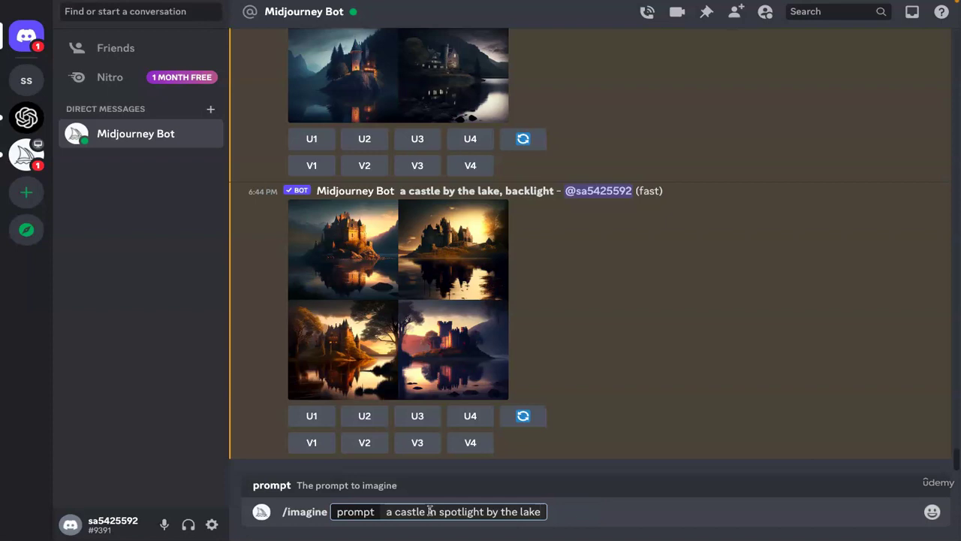
key("Return")
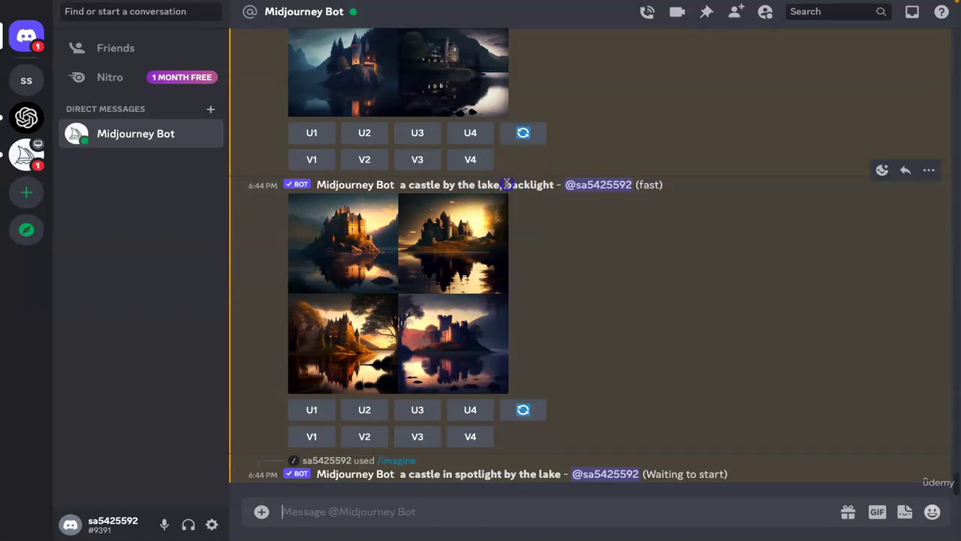
Examine the enlarged image grids of the backlight prompt and the "a castle in spotlight by the lake" prompt, closing each one
left_click_drag(506, 184, 557, 185)
left_click(434, 292)
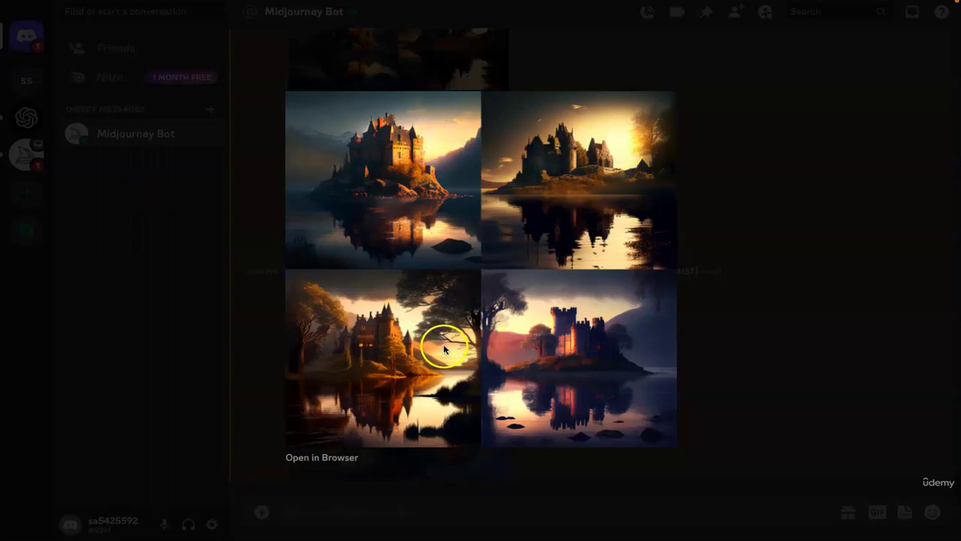
left_click(135, 328)
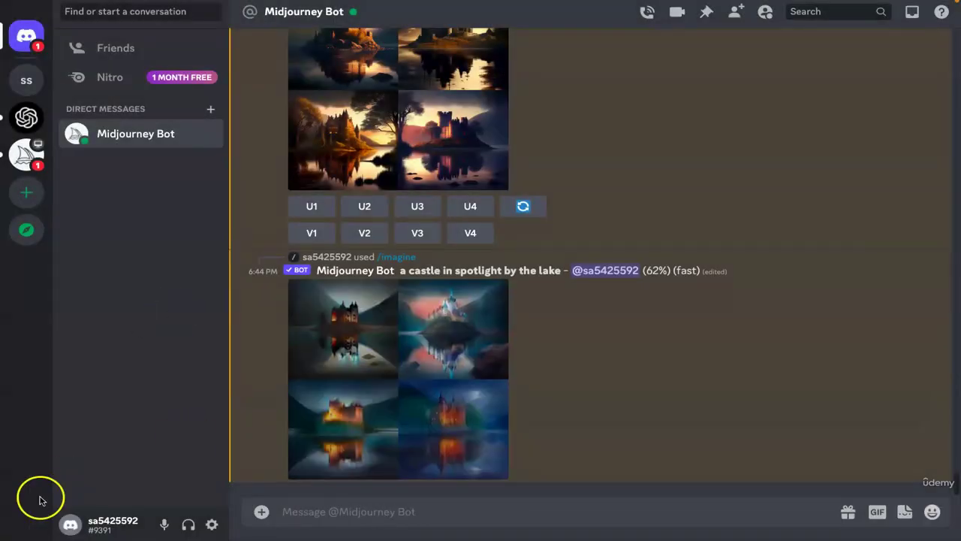
mouse_move(413, 4)
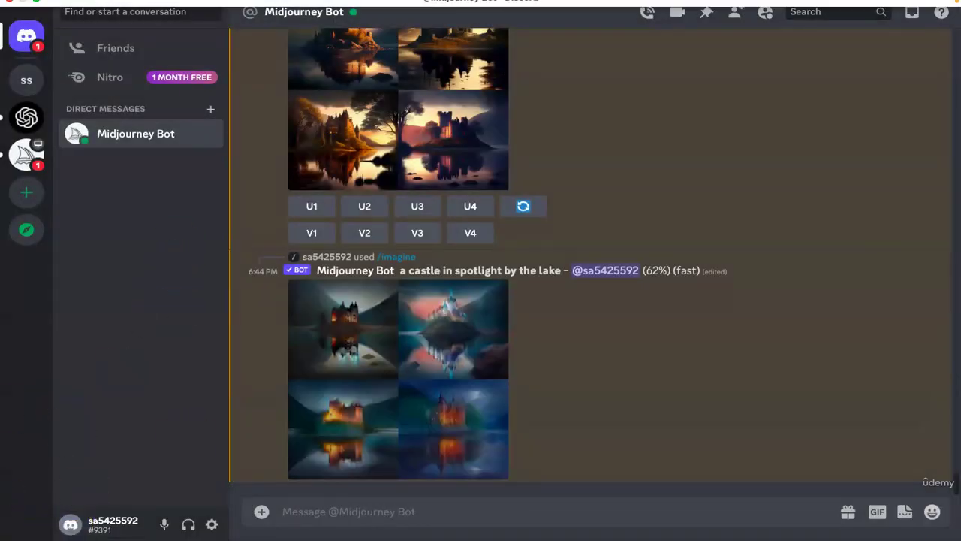
left_click(365, 309)
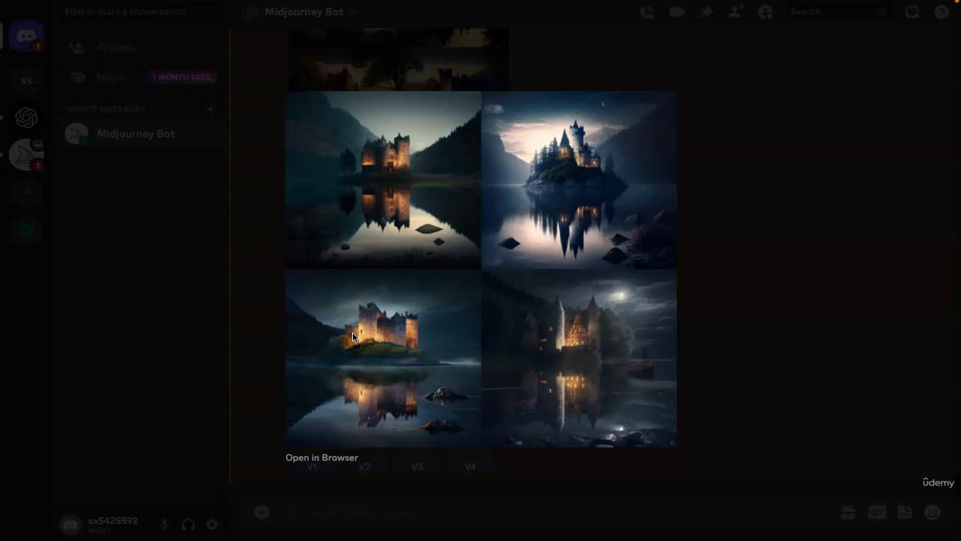
left_click(818, 333)
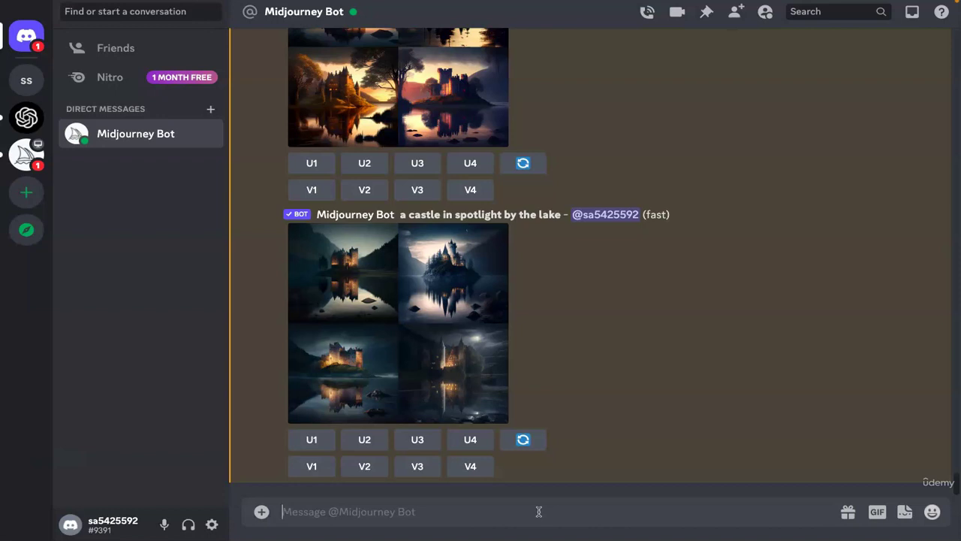
left_click(680, 431)
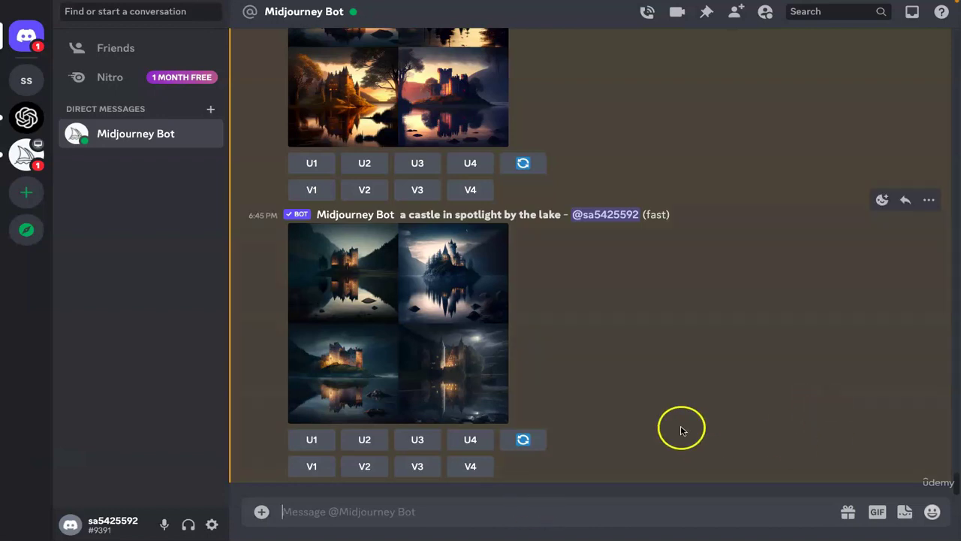
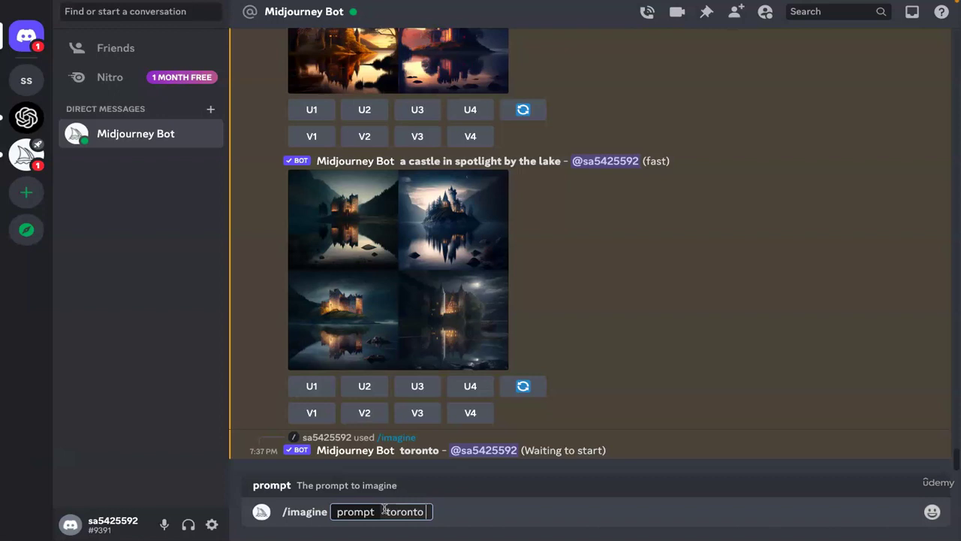
Extend the "toronto" prompt and submit it for generation as "toronto panaorma view"
type("panaorma view")
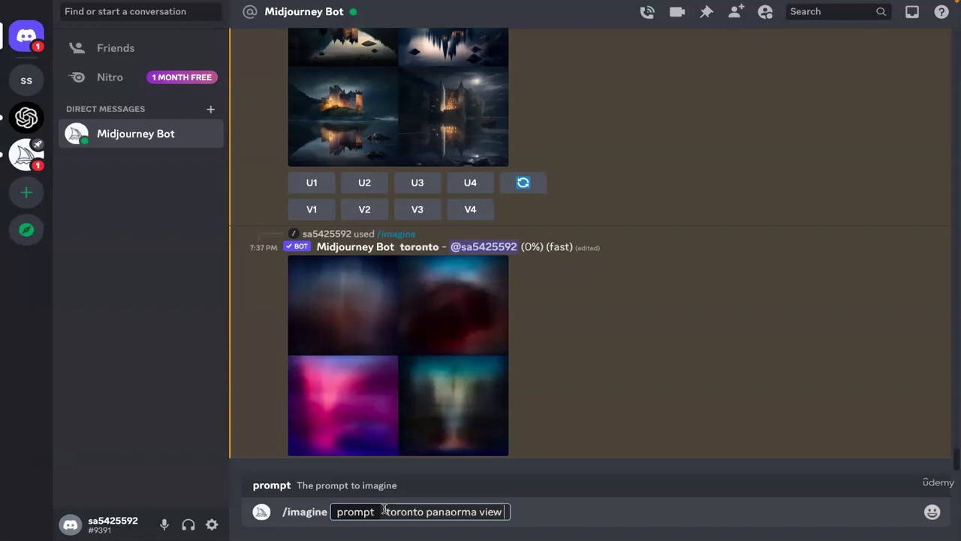
key("Return")
Reuse the panorama prompt with the view type replaced and submit it as "toronto dslr view"
key("ctrl+z")
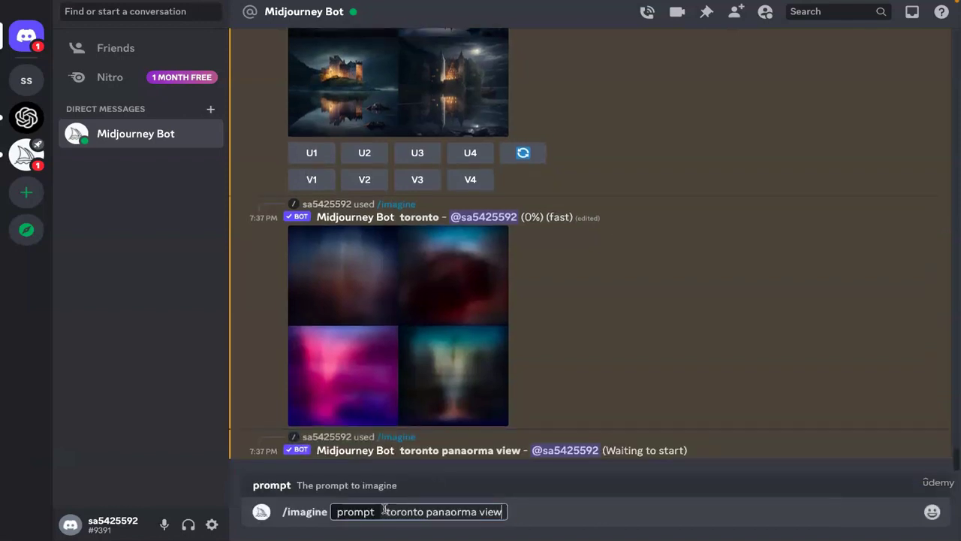
key("Left")
key("Left")
key("Left")
key("Left")
key("Left")
key("shift+Left")
key("shift+Left")
key("shift+Left")
key("shift+Left")
key("shift+Left")
key("shift+Left")
key("shift+Left")
key("shift+Left")
type("dslr")
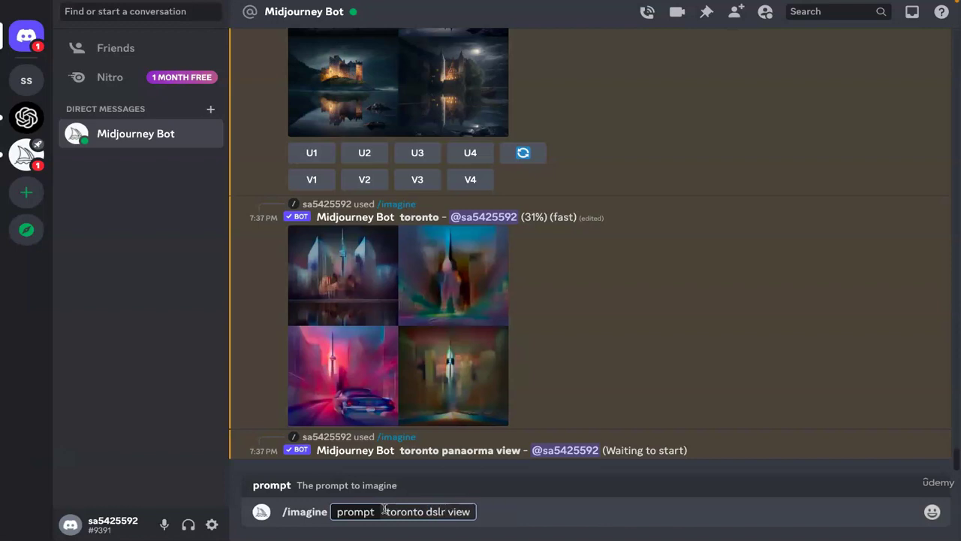
key("Return")
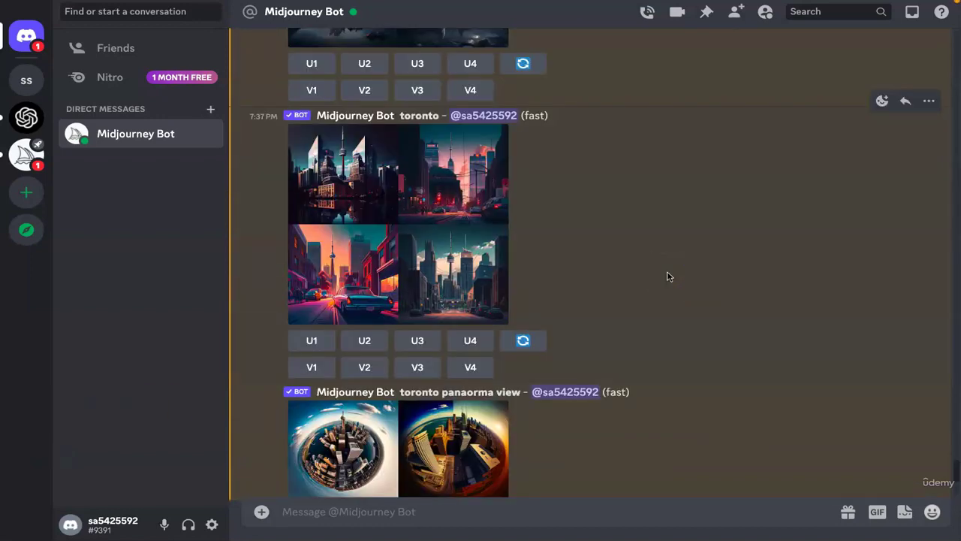
Examine the four images in the enlarged grid of the plain "toronto" prompt and close it
left_click(422, 124)
left_click(409, 254)
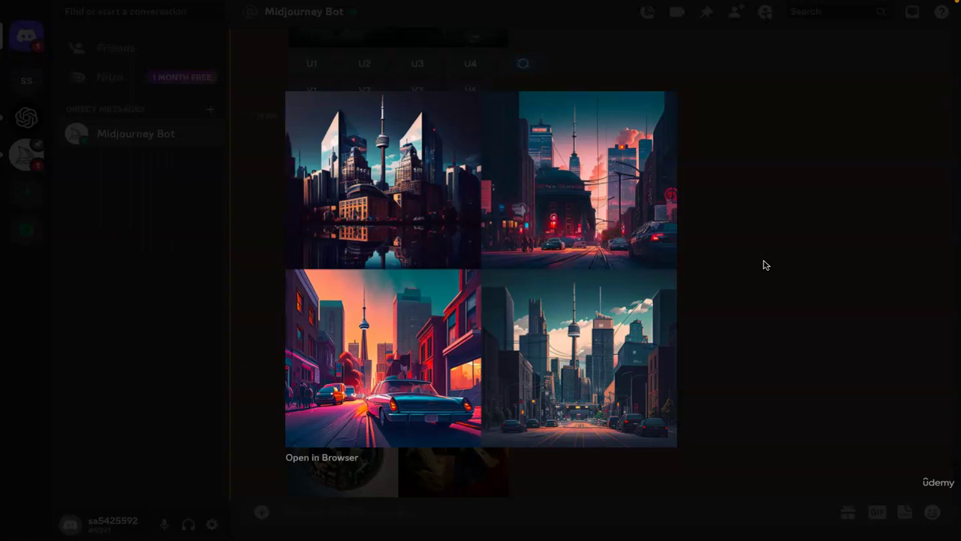
left_click(421, 418)
left_click(366, 385)
left_click(509, 420)
left_click(626, 435)
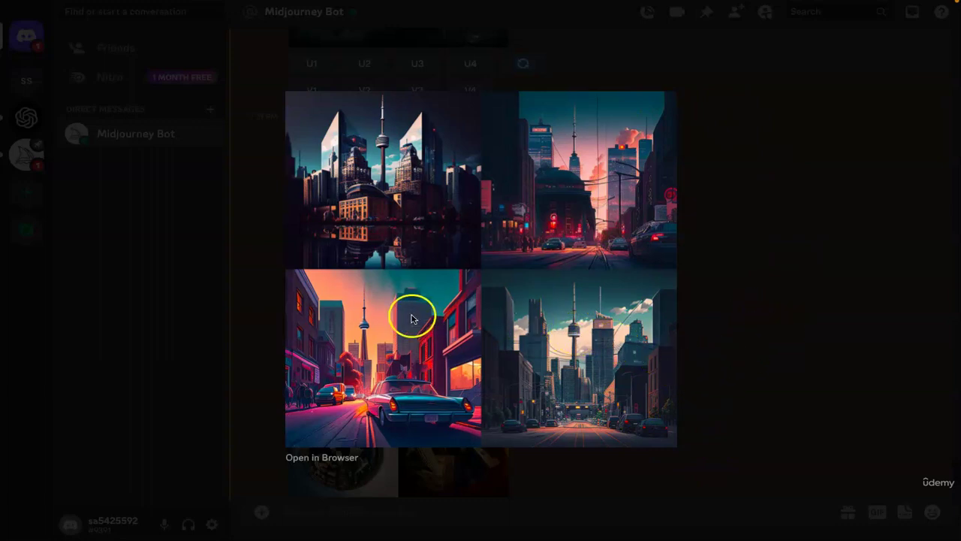
left_click(766, 275)
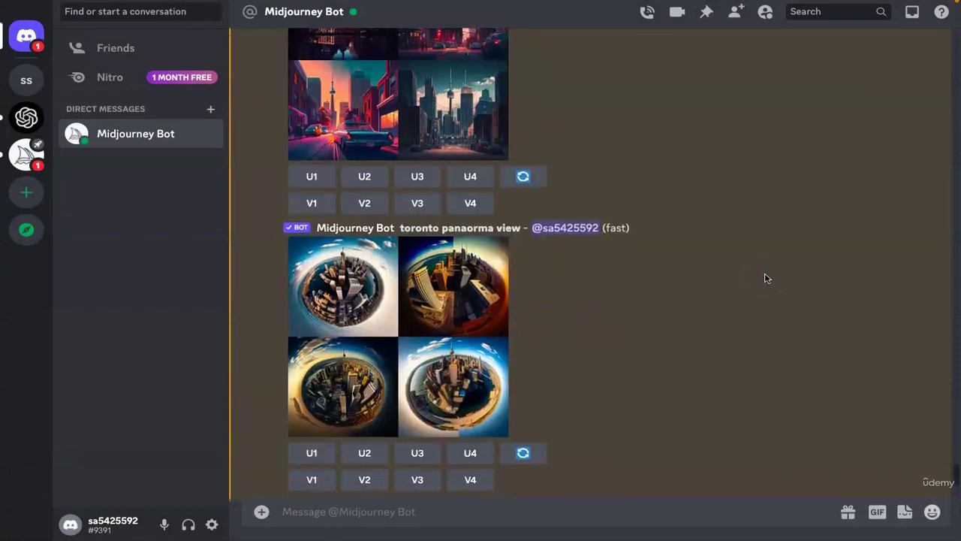
Examine the enlarged image grid of "toronto panaorma view", close it, and enlarge the "toronto dslr view" grid
scroll(764, 276, "down", 3)
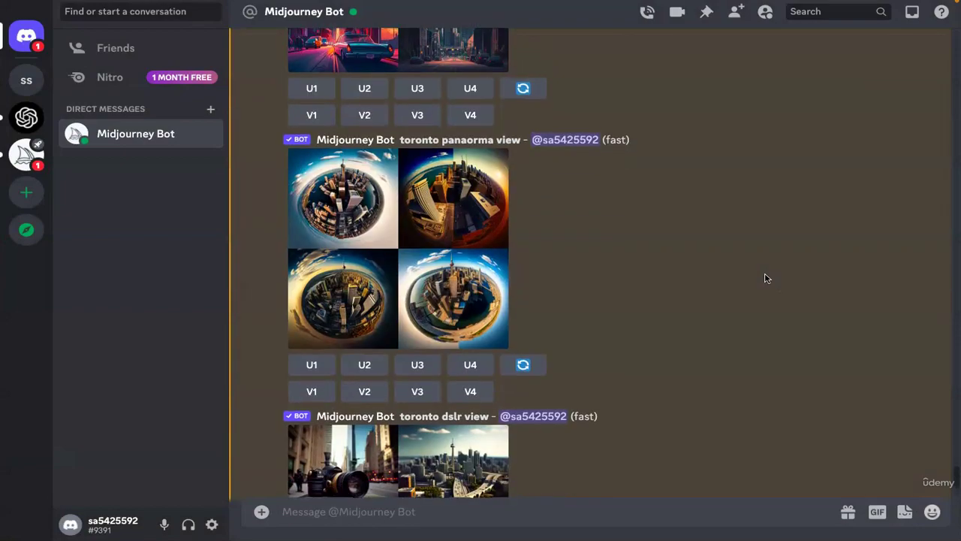
left_click(445, 216)
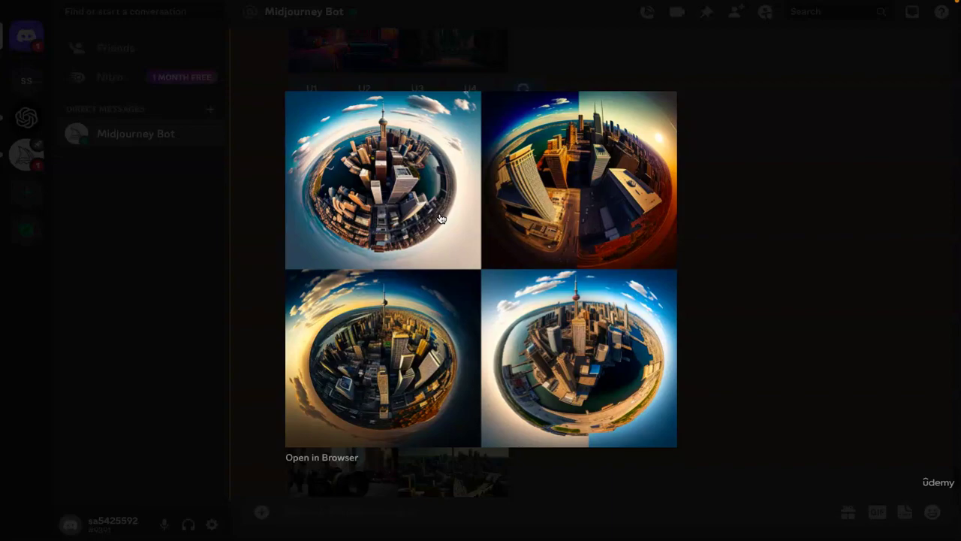
left_click(800, 257)
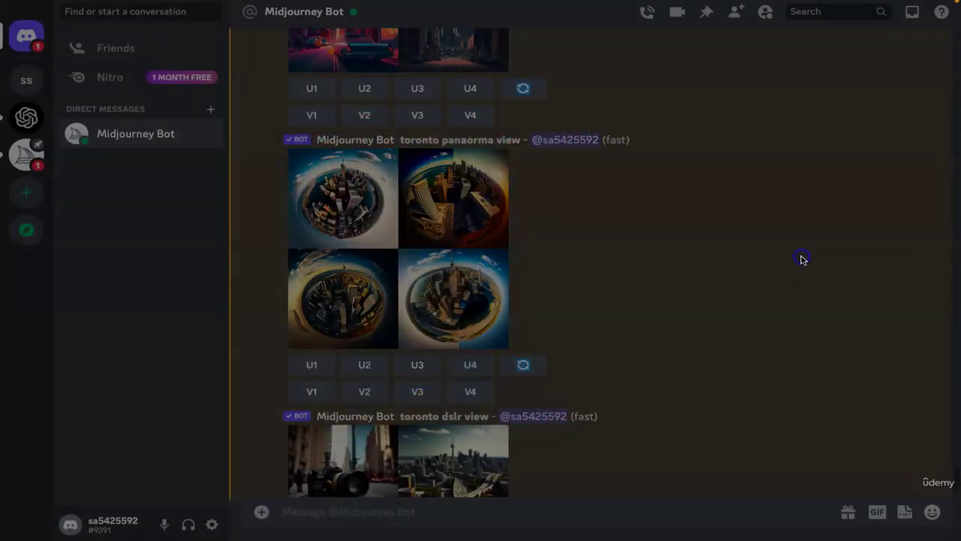
scroll(800, 257, "down", 5)
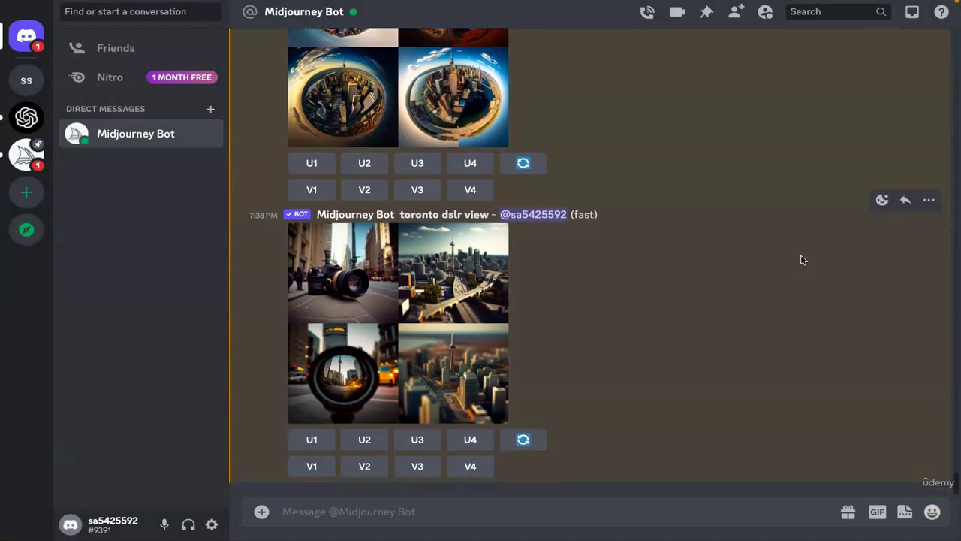
left_click(393, 322)
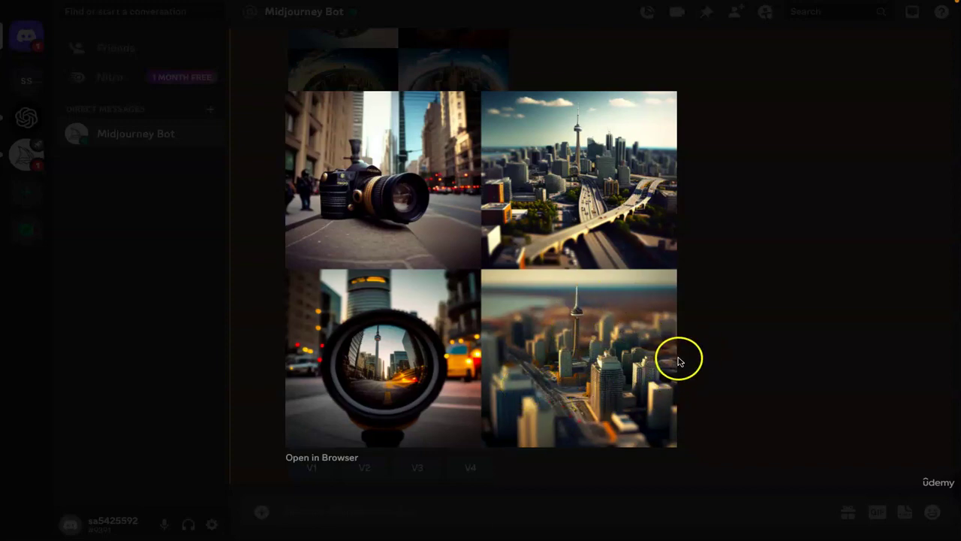
Close the enlarged "toronto dslr view" grid and submit a new imagine prompt reading "toronto microscopy view"
left_click(830, 319)
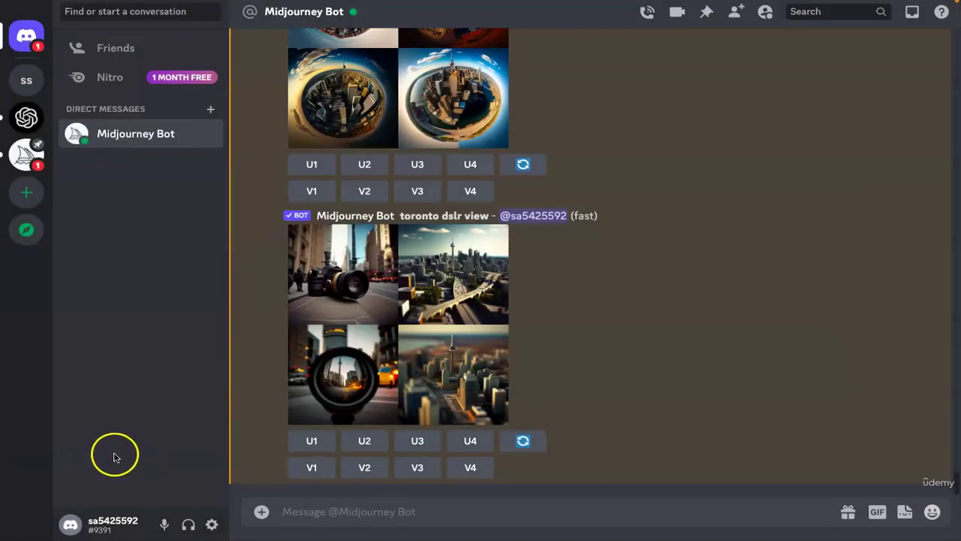
left_click(471, 511)
type("/imagine")
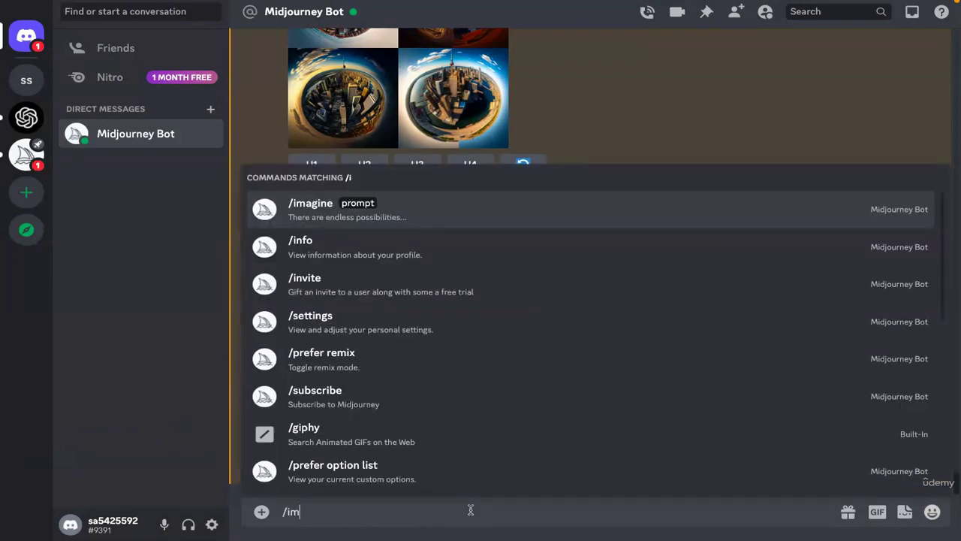
key("Tab")
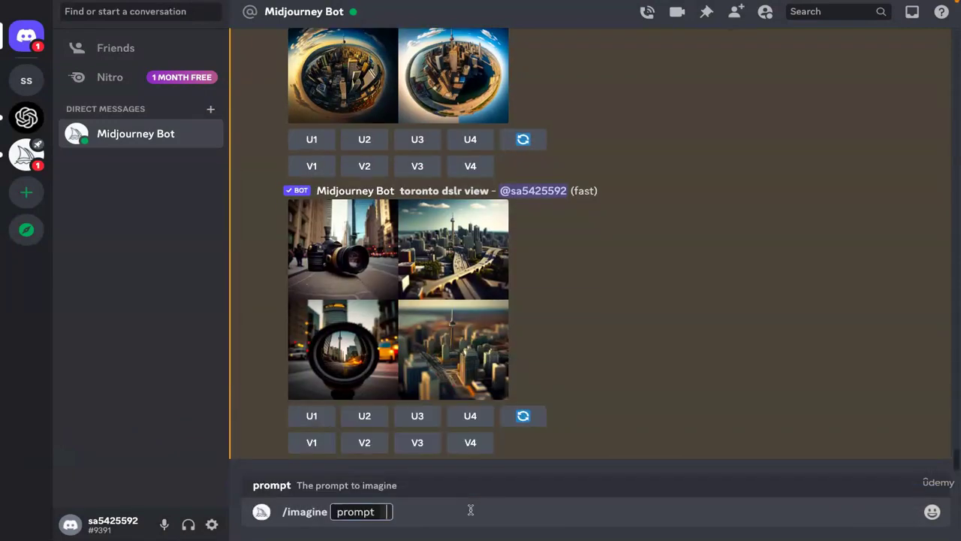
type("toront")
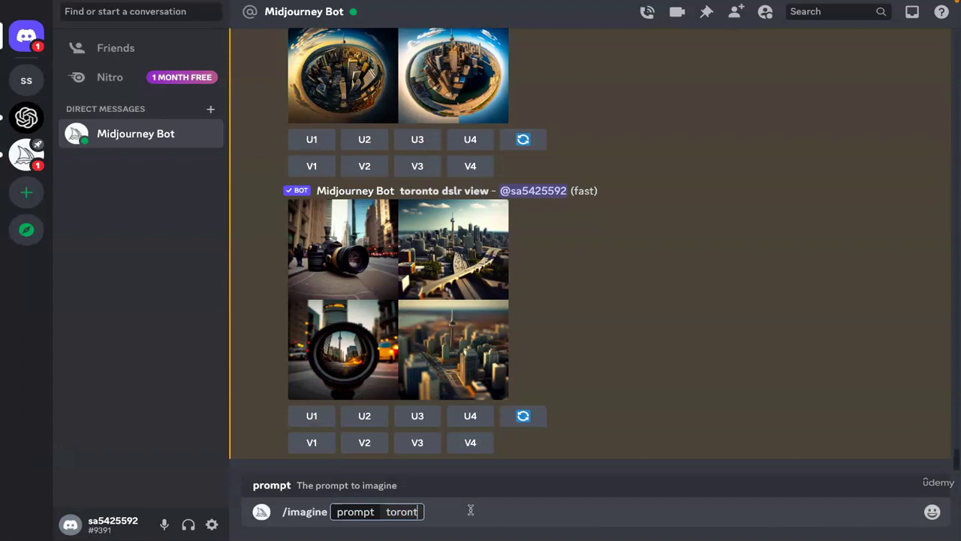
type("o micros")
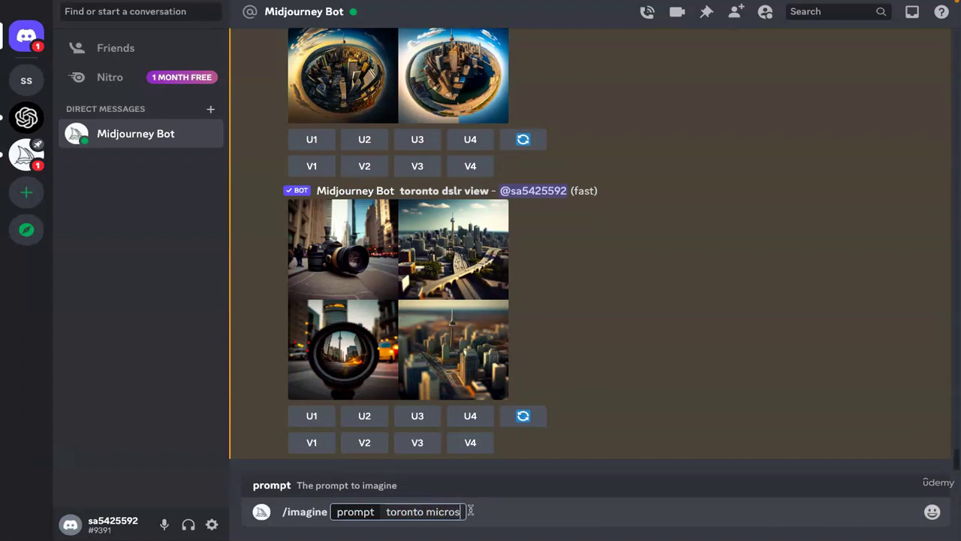
type("copy view")
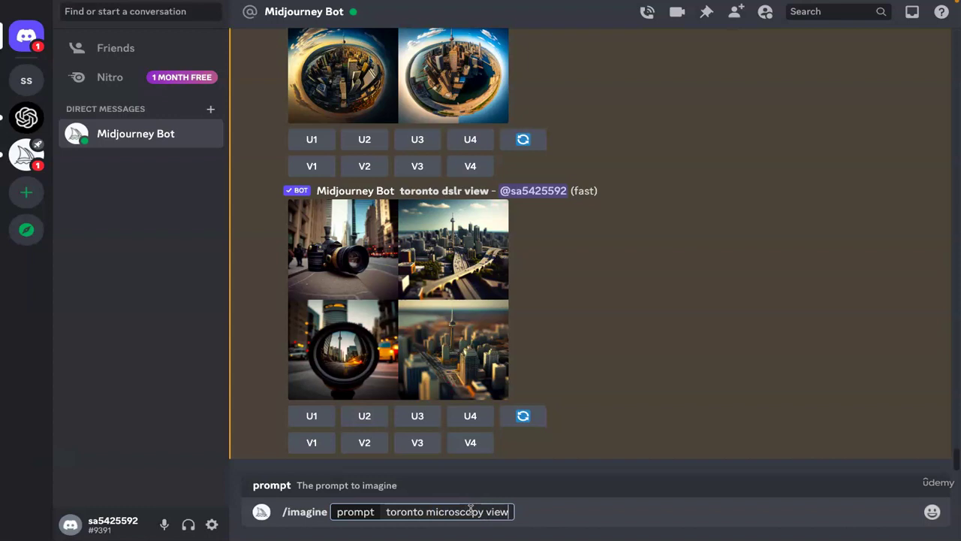
key("Return")
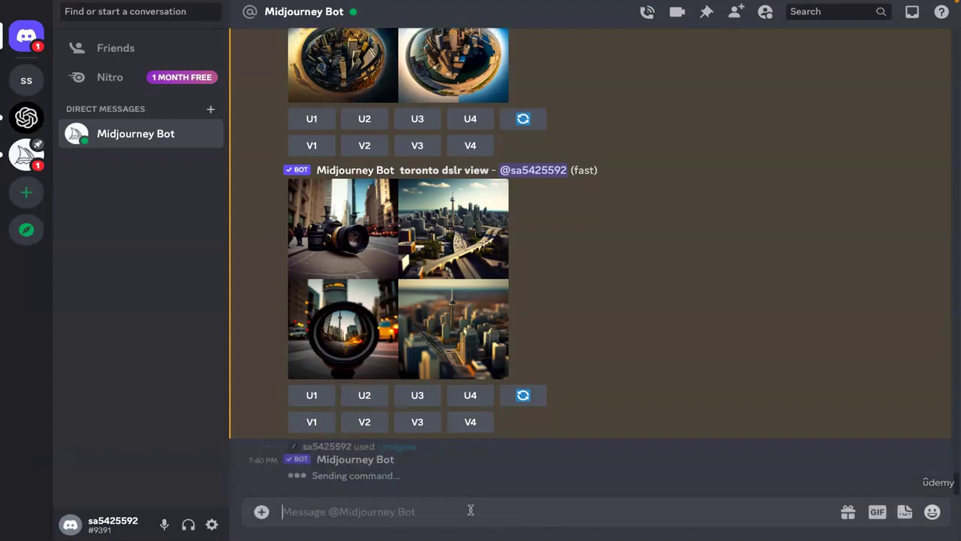
Reuse the microscopy prompt with the view type replaced and submit it as "toronto miniature view"
key("Up")
key("Left")
key("Left")
key("Left")
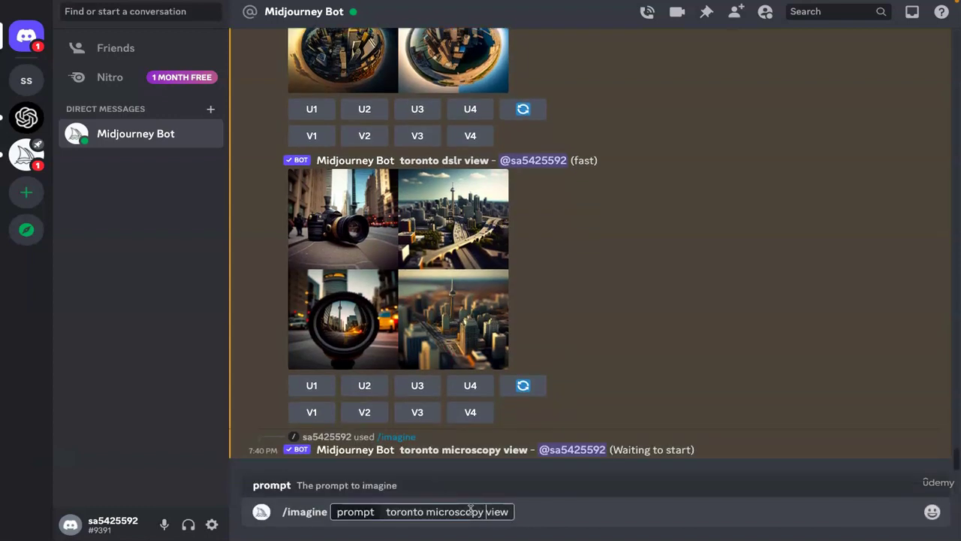
key("shift+Left")
key("shift+Left")
key("shift+Left")
key("shift+Left")
key("shift+Left")
key("shift+Left")
key("shift+Left")
key("shift+Left")
key("shift+Left")
key("shift+Left")
type("minature")
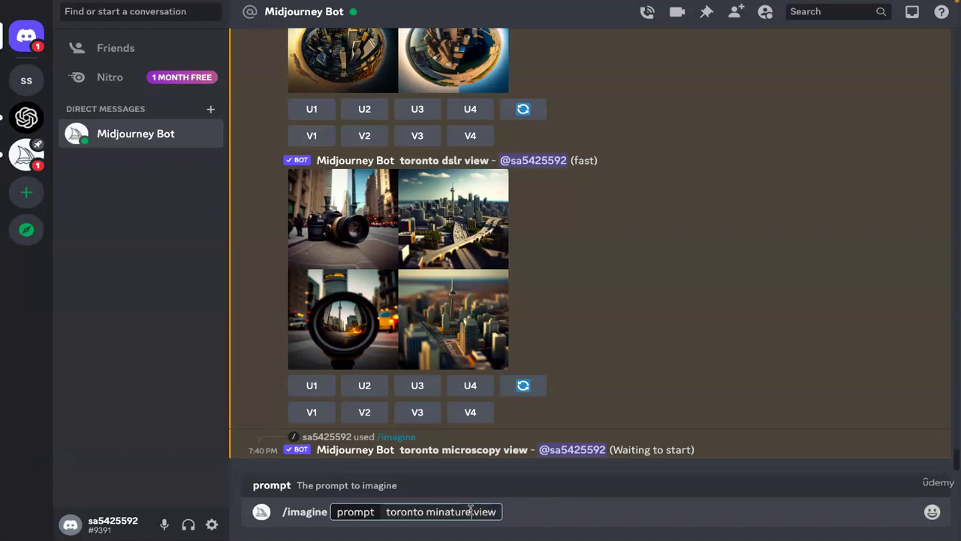
key("Left")
key("Left")
key("Left")
type("i")
key("Return")
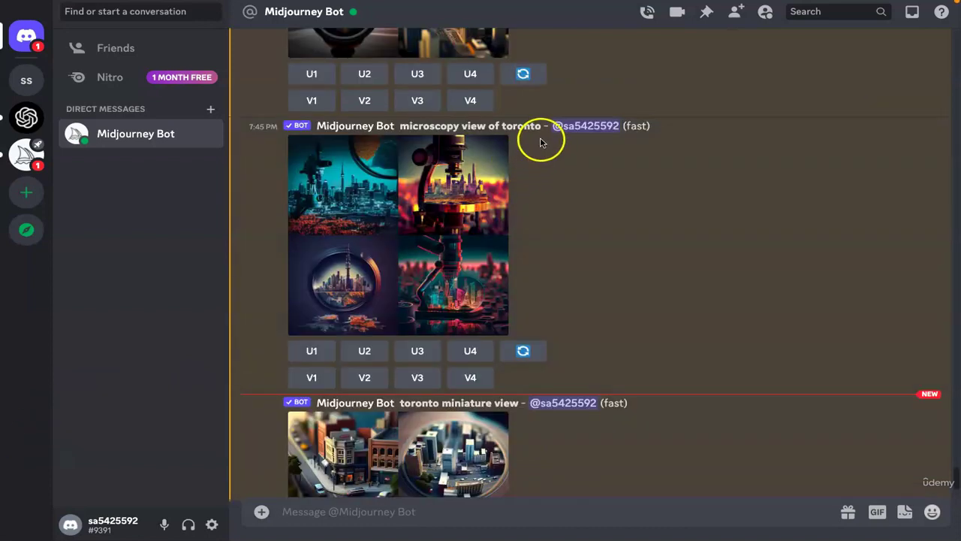
Examine the prompt wording and enlarged image grid of "microscopy view of toronto", and close the grid
left_click_drag(541, 127, 401, 122)
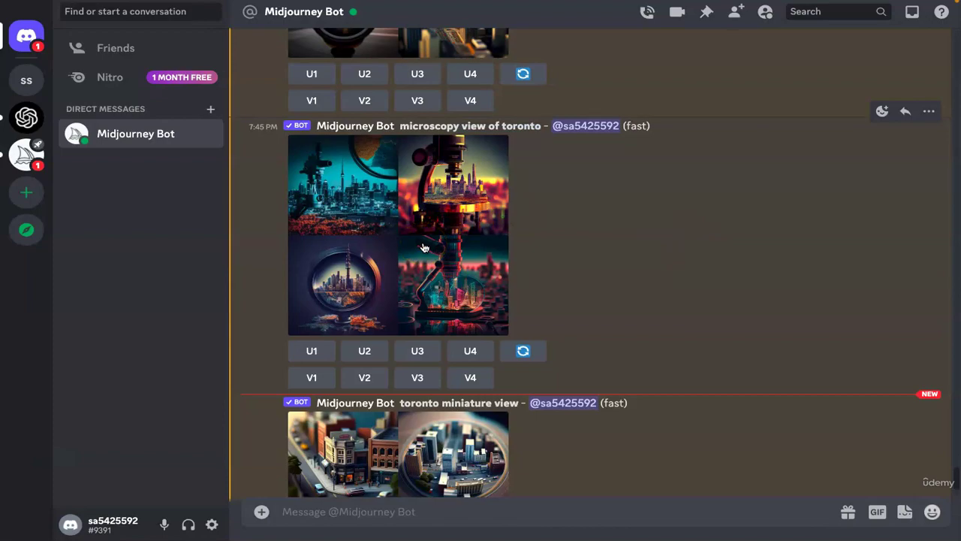
left_click(425, 248)
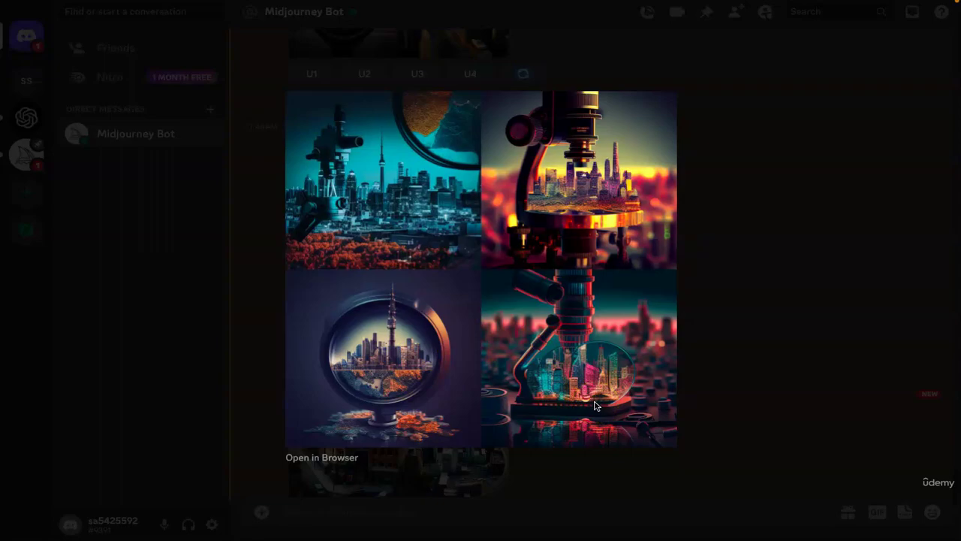
left_click(798, 333)
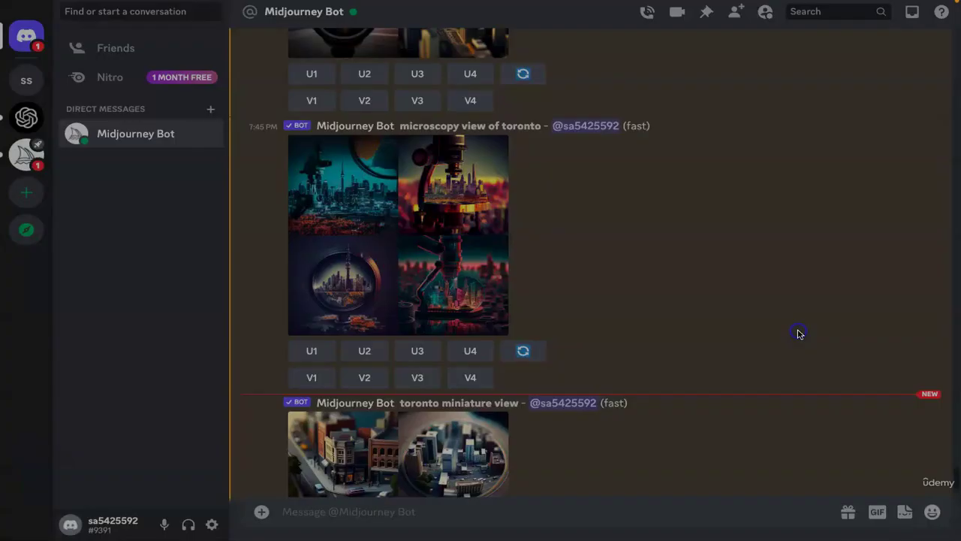
Examine the four images in the enlarged grid of "toronto miniature view" and close it
scroll(800, 334, "down", 3)
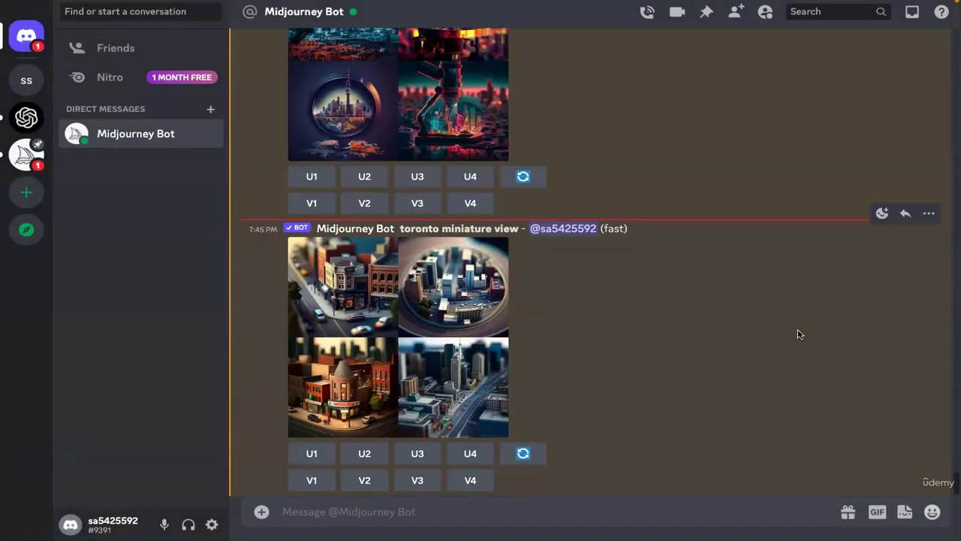
scroll(800, 334, "down", 1)
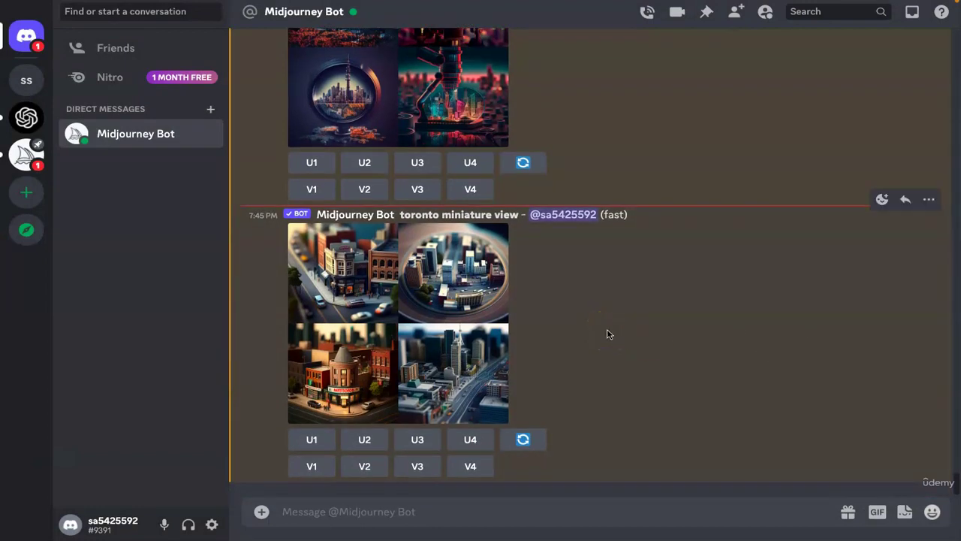
left_click(378, 343)
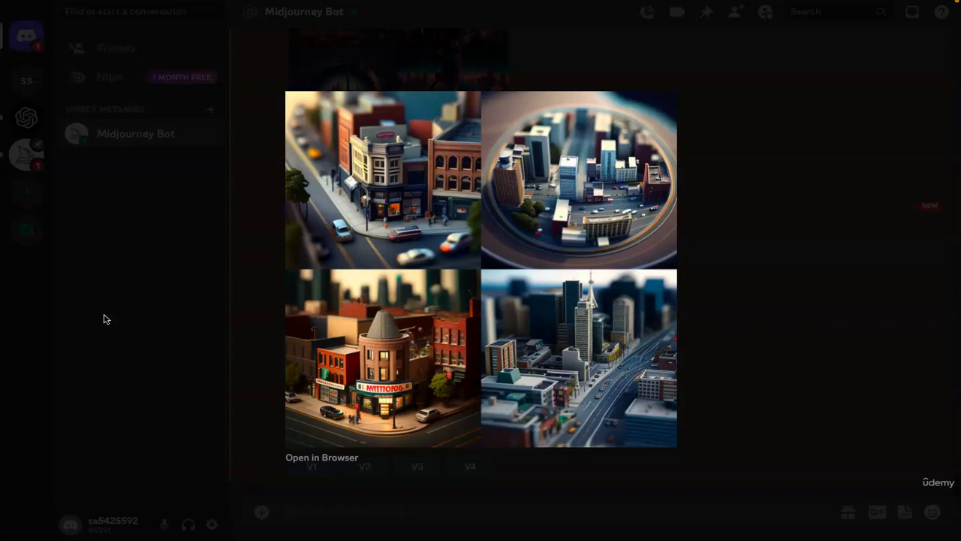
left_click(141, 371)
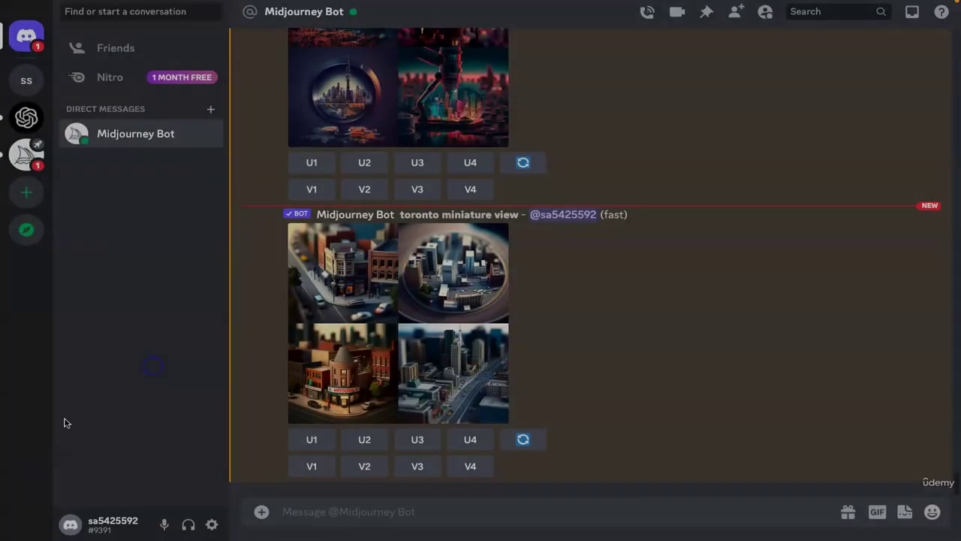
Submit a new imagine prompt reading "Motion Capture of toronto"
left_click(434, 511)
type("/imagine")
key("Tab")
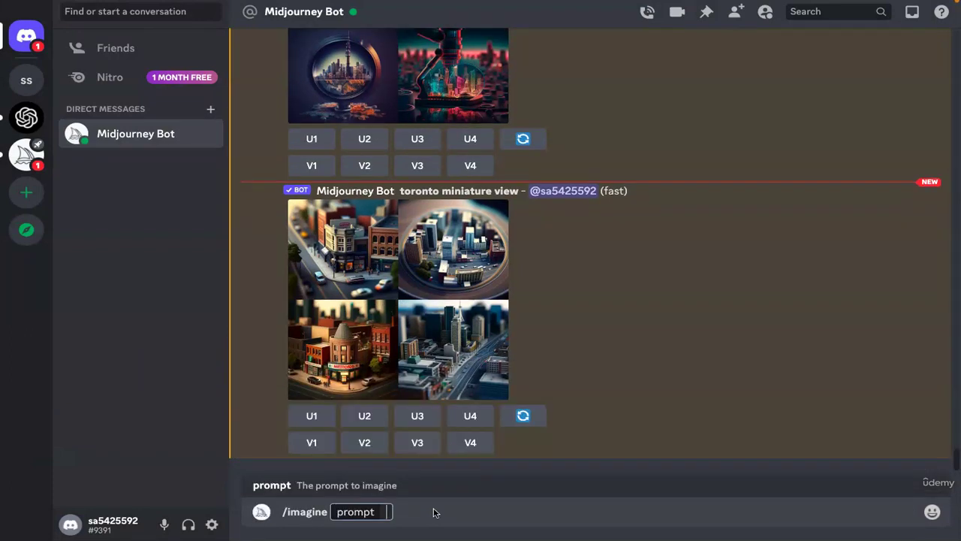
type("Motion Capture")
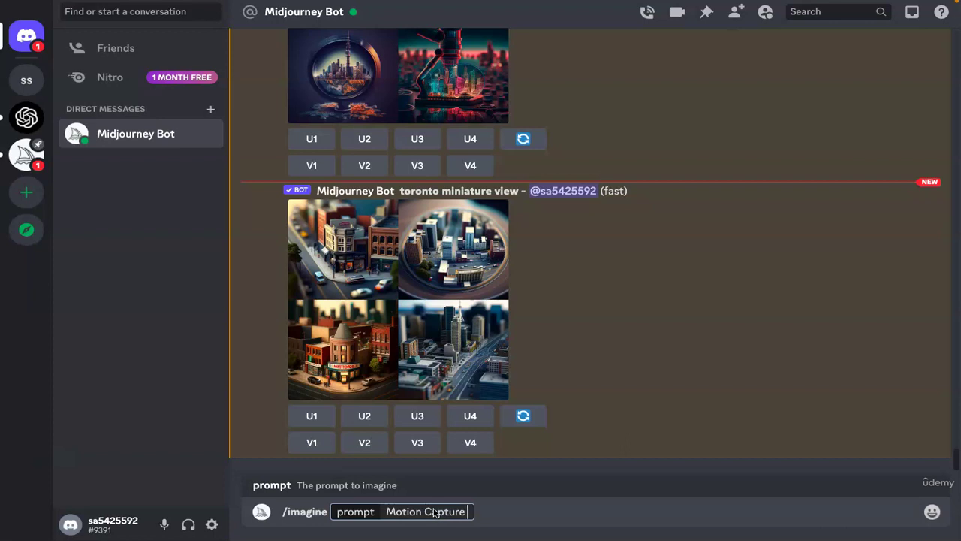
type("of toronto")
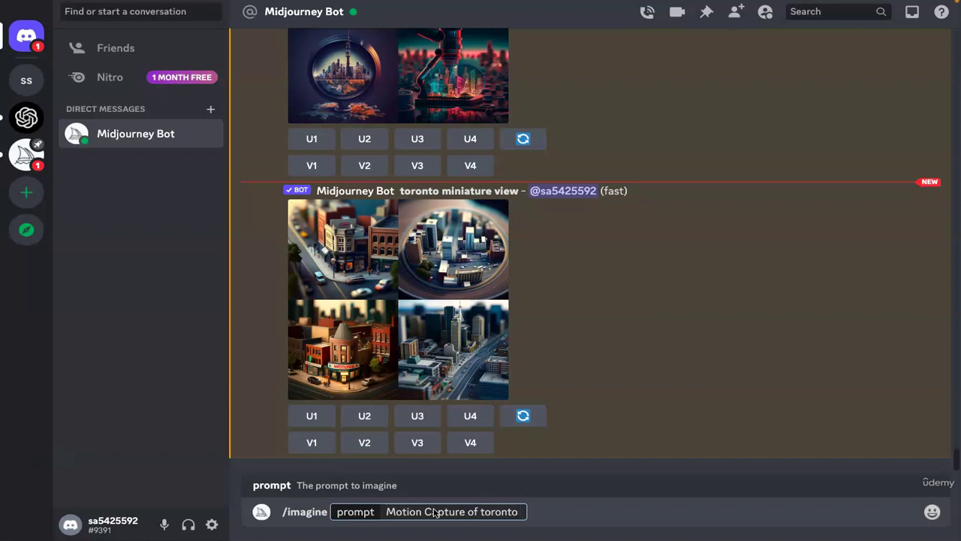
key("Return")
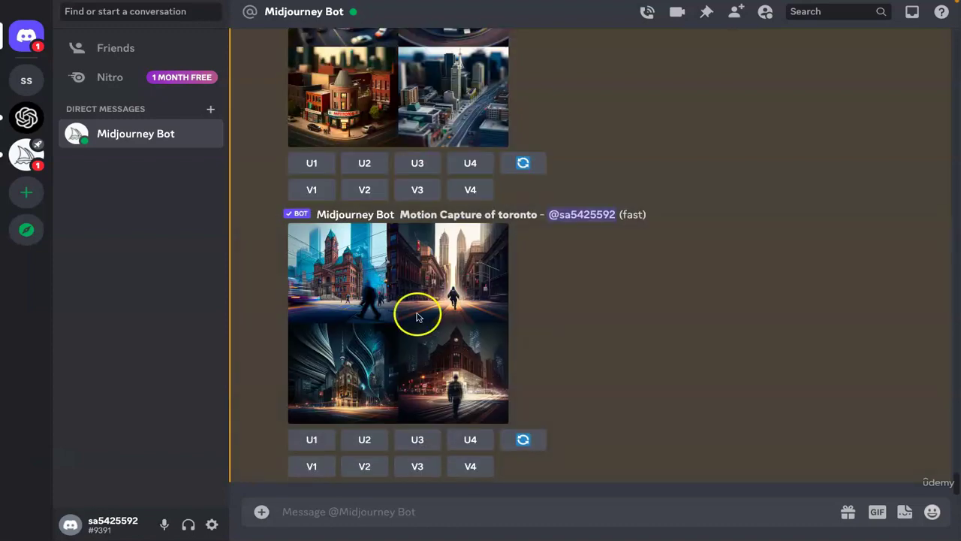
Examine the four images in the enlarged grid of "Motion Capture of toronto" and close it
left_click(388, 323)
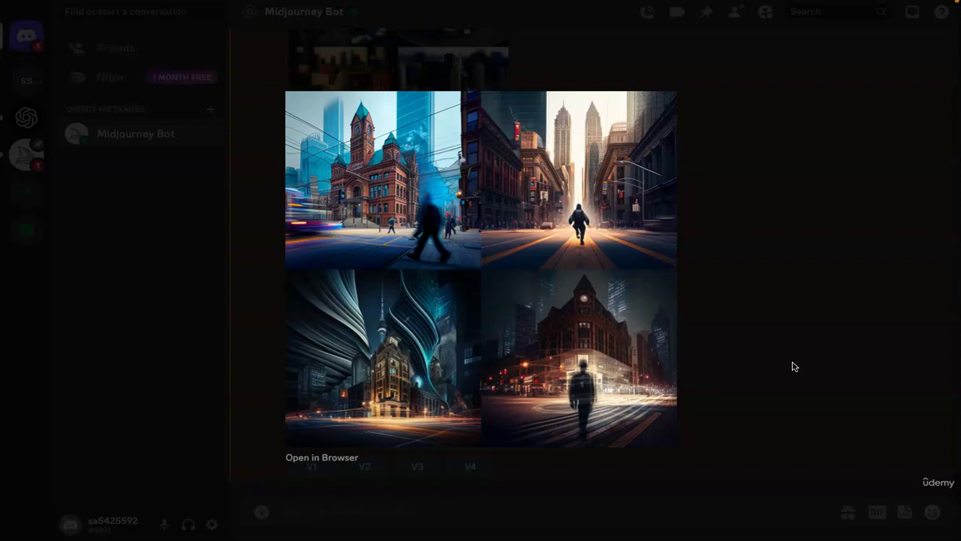
key("Escape")
left_click(726, 322)
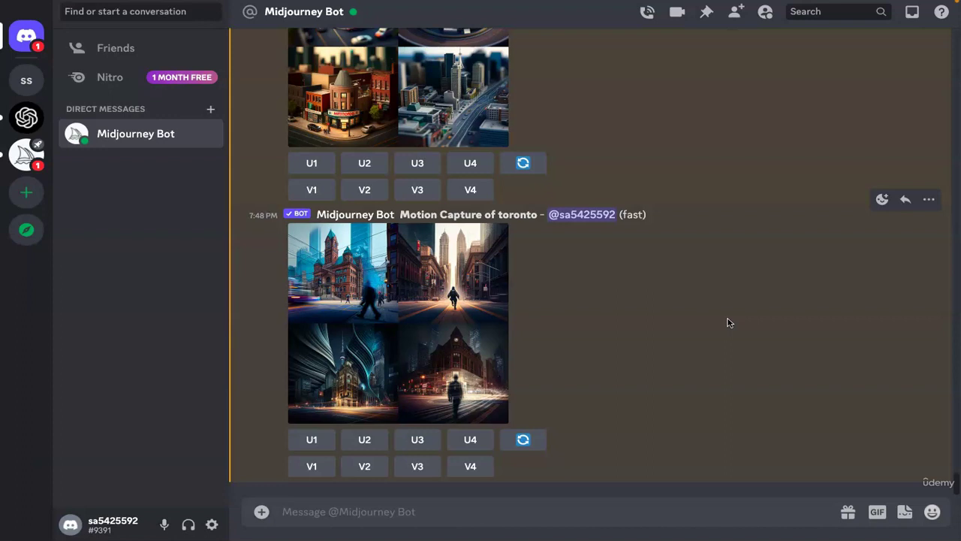
left_click(607, 354)
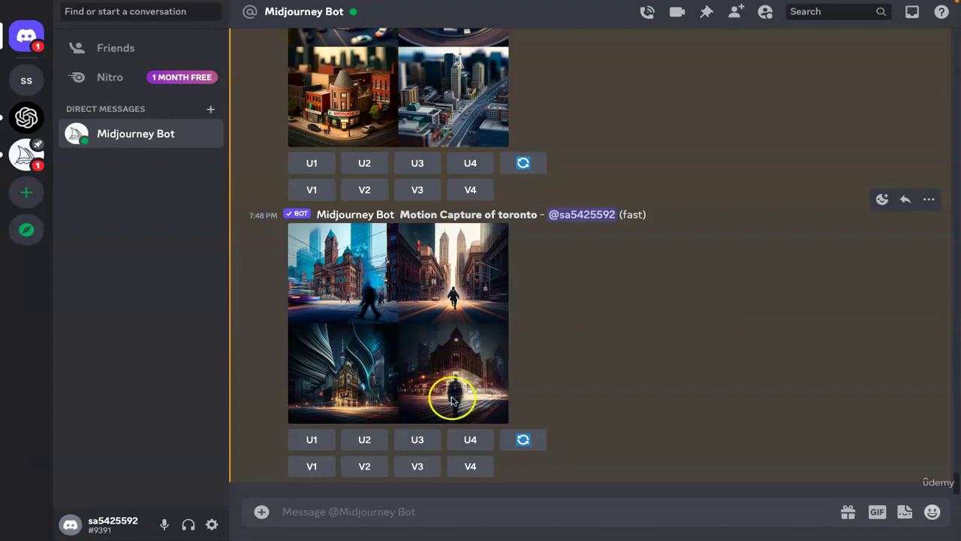
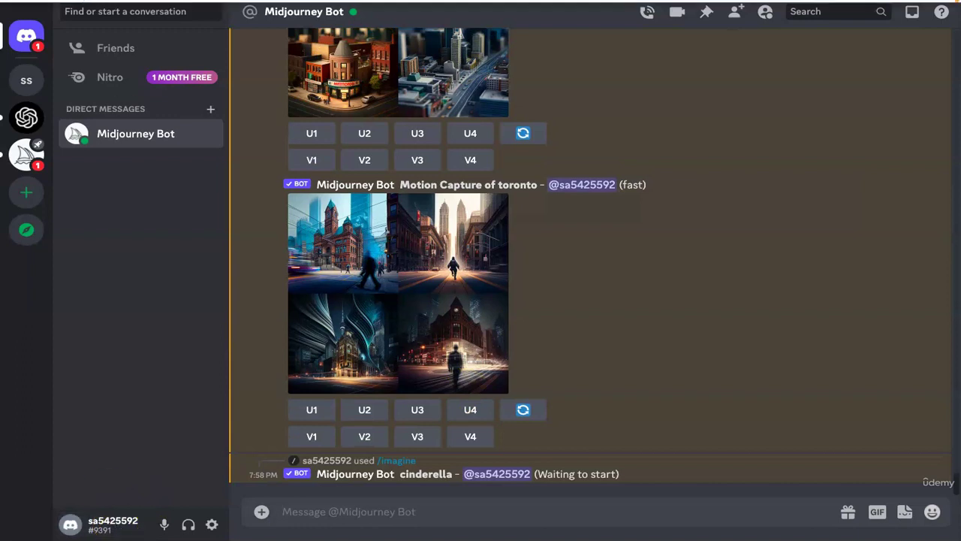
left_click(60, 407)
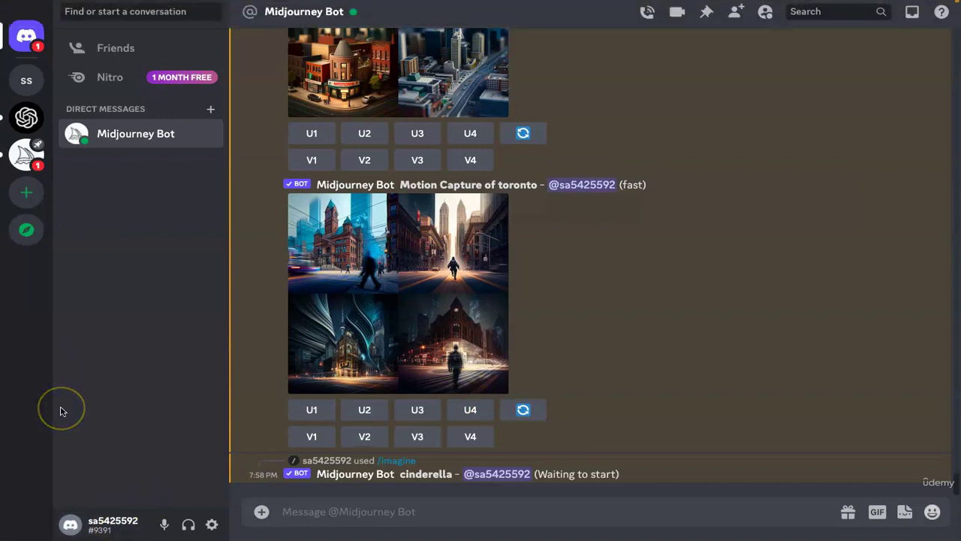
left_click(137, 412)
left_click(136, 405)
Submit a new imagine prompt reading "cinderella high angle camera shot"
left_click(388, 507)
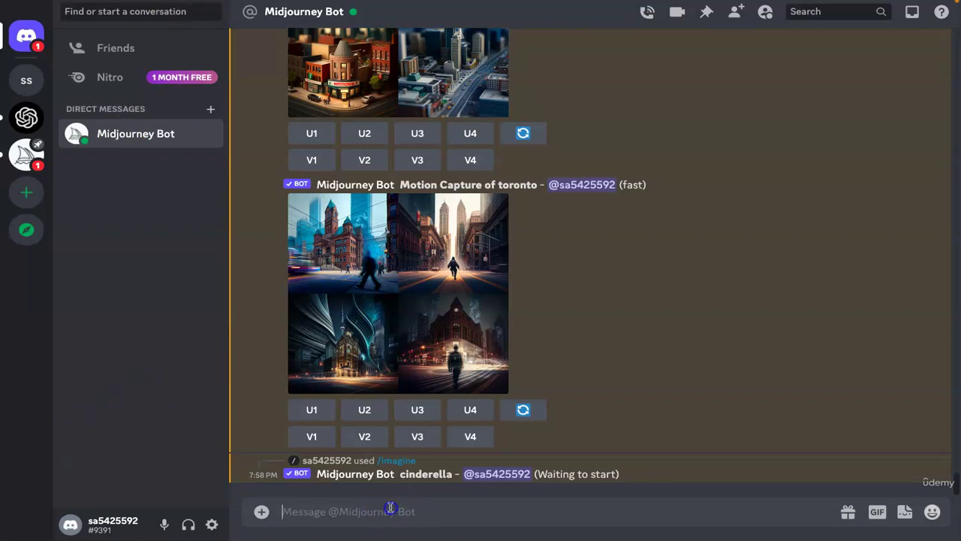
type("/imagine prompt: cinderella")
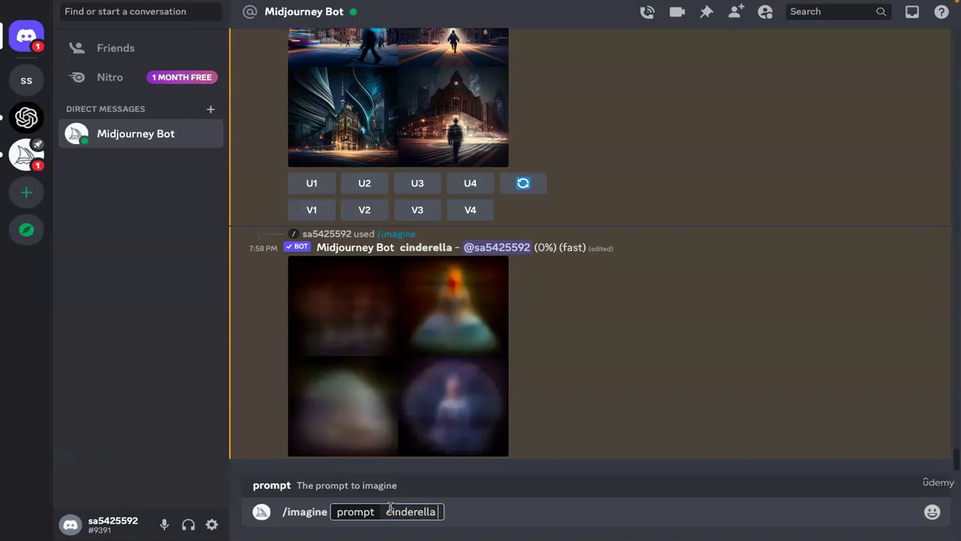
type("high")
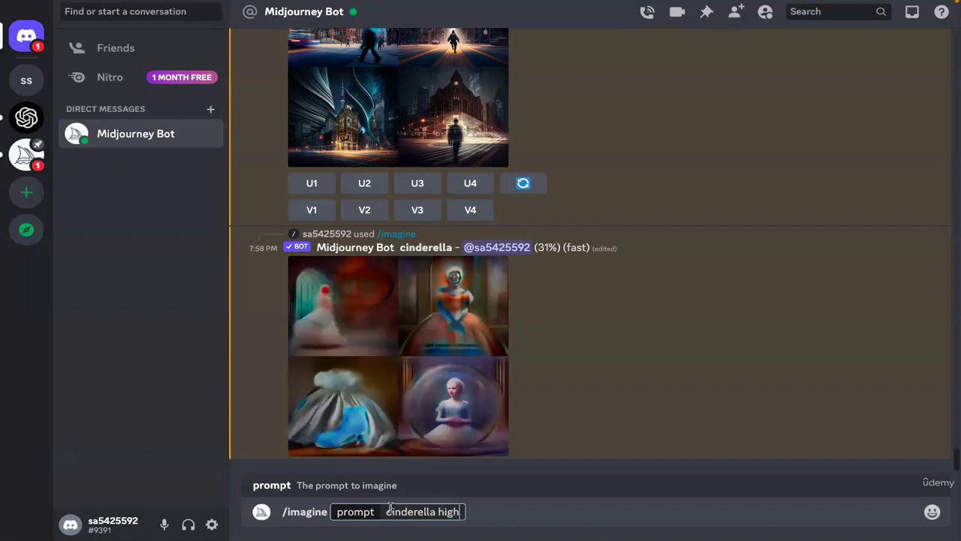
type(" angle ca")
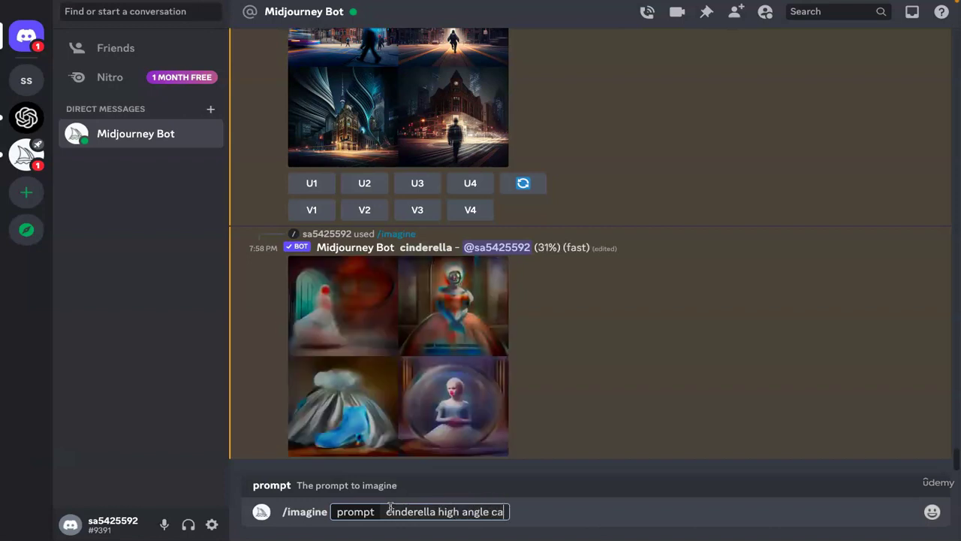
type("mera shot")
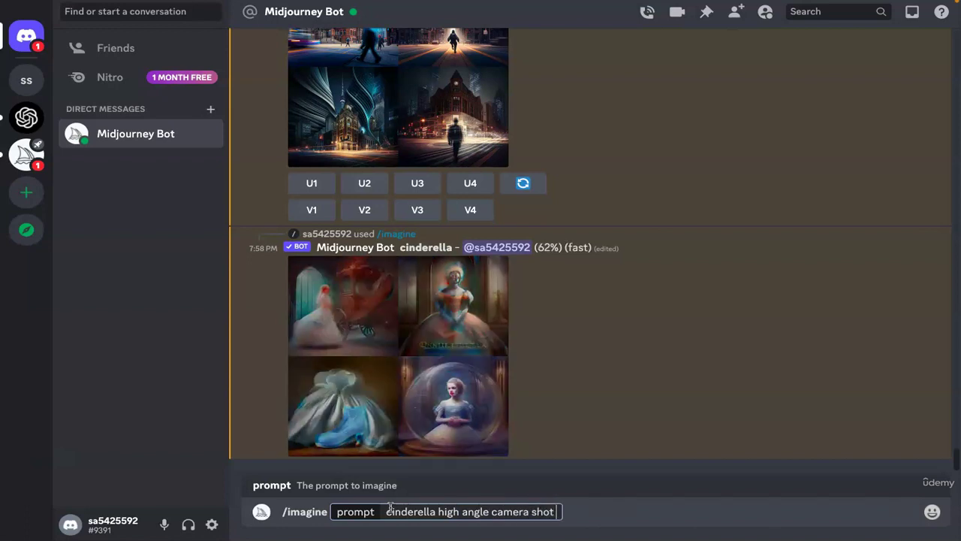
key("Return")
Reuse the high angle prompt with the angle word replaced and submit it as "cinderella low angle camera shot"
key("ctrl+z")
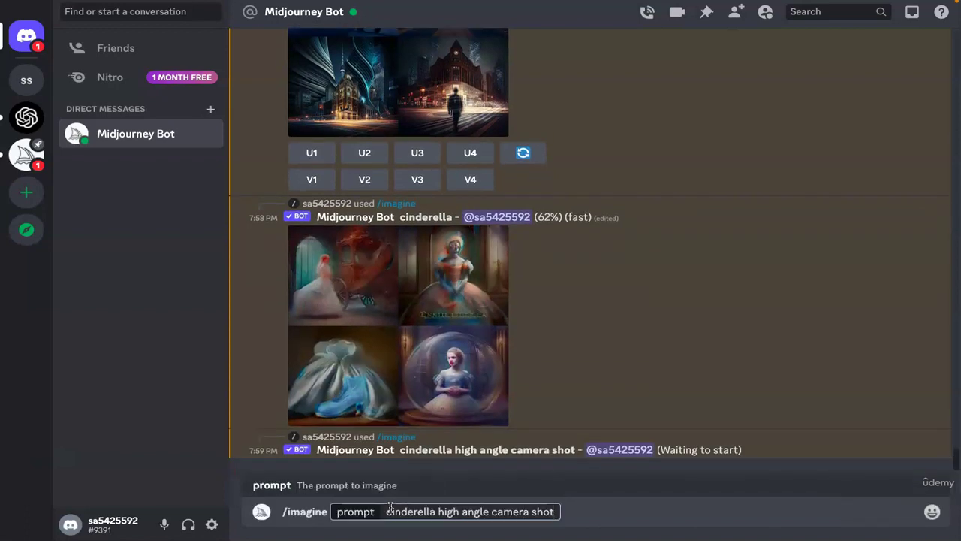
key("shift+Left")
key("shift+Left")
key("shift+Left")
key("shift+Left")
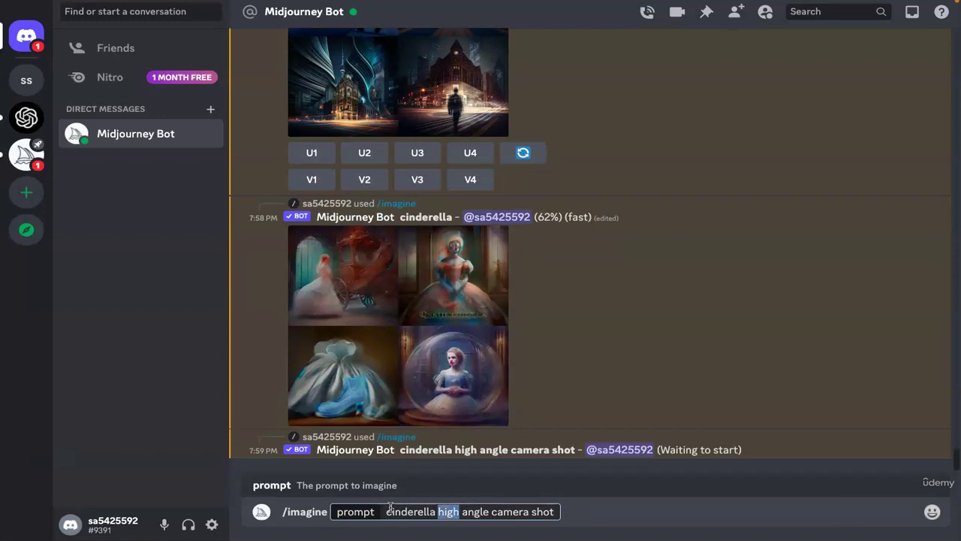
type("low")
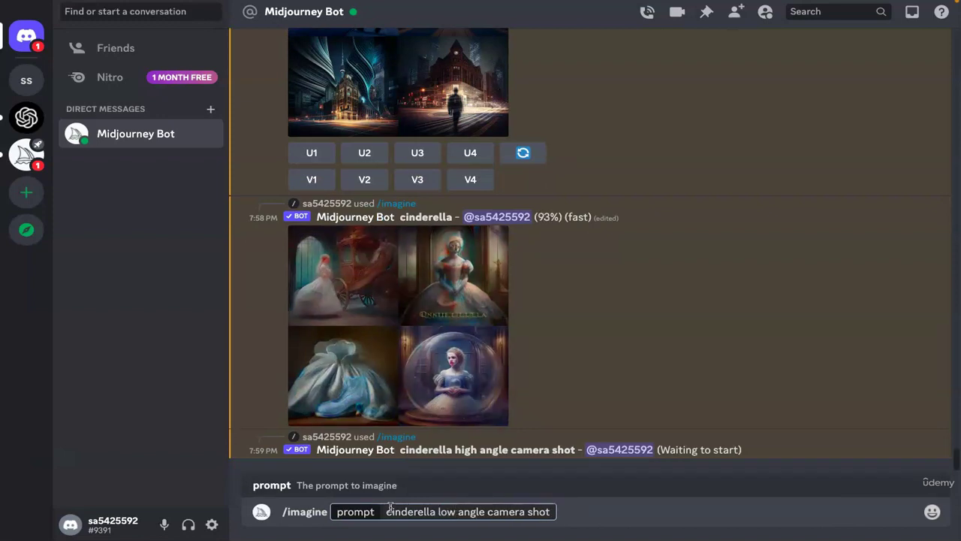
key("Return")
Reuse the low angle prompt with "low" replaced by "front view" and submit it as "cinderella front view angle camera shot"
key("ctrl+z")
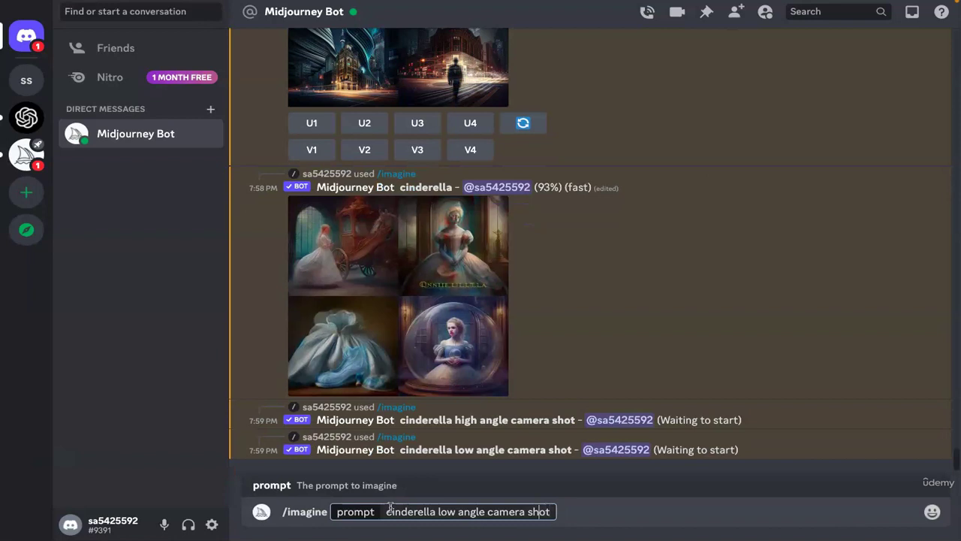
key("Left")
key("Left")
key("Left")
key("Left")
key("Left")
key("Left")
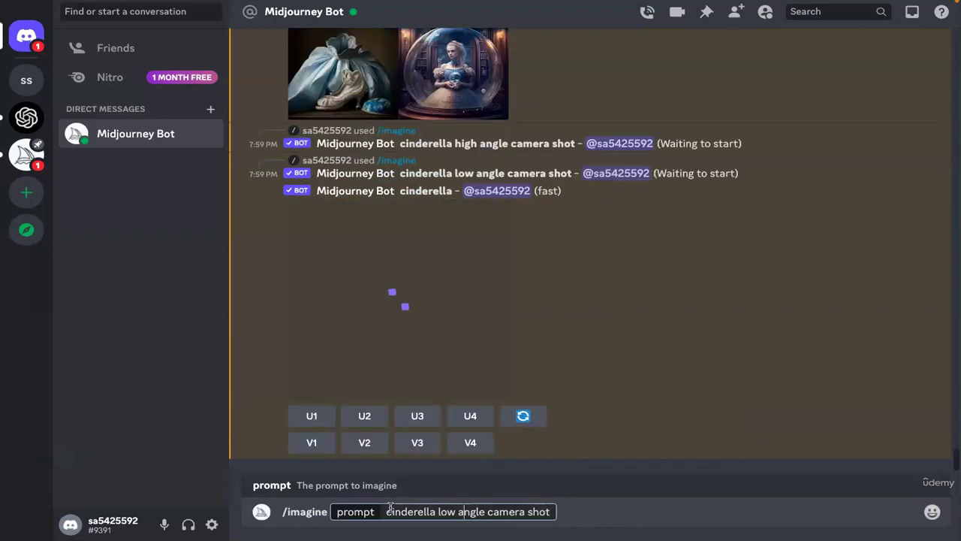
type("front view")
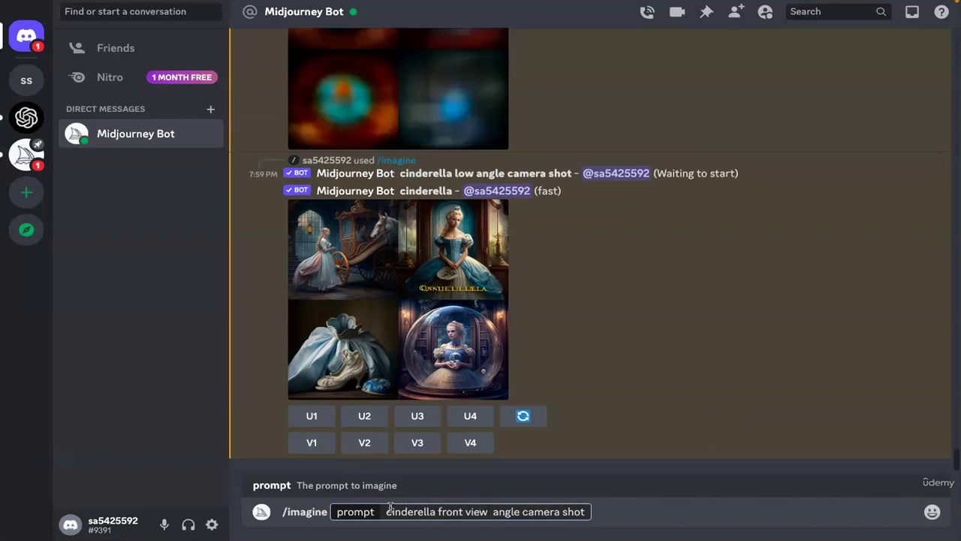
key("Return")
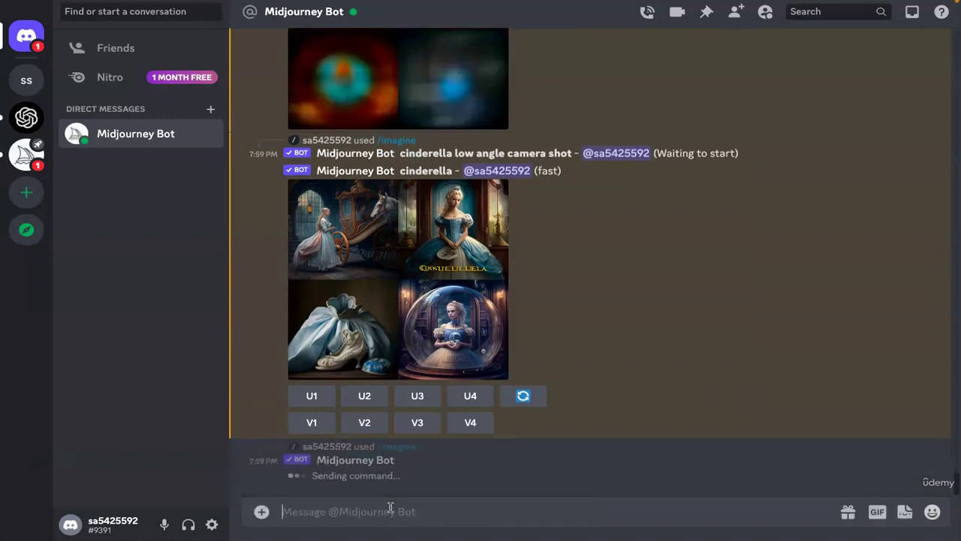
Reuse the front view prompt with "front" replaced by "rear" and submit it as "cinderella rear view angle camera shot"
key("ctrl+z")
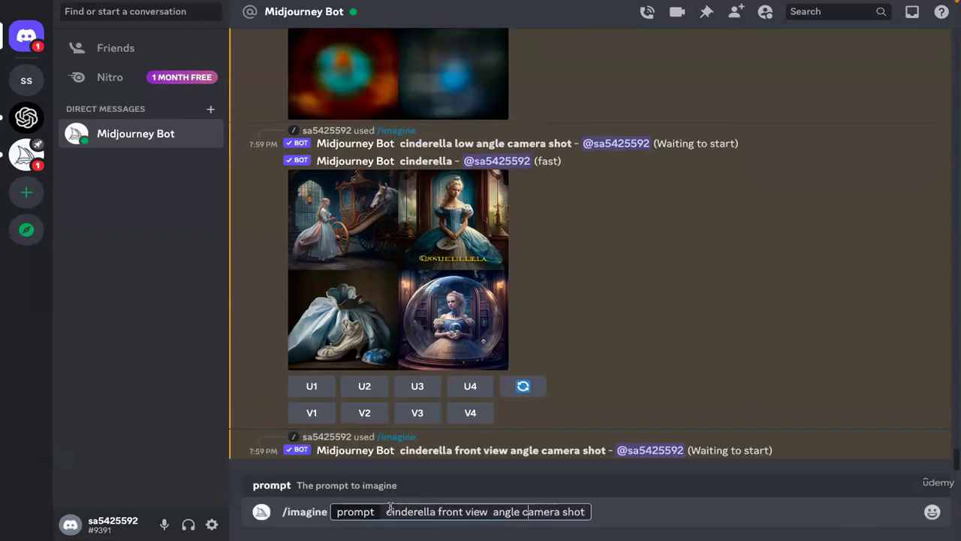
key("Left")
key("Left")
key("Left")
key("shift+Left")
key("shift+Left")
key("shift+Left")
key("shift+Left")
key("shift+Left")
type("reare")
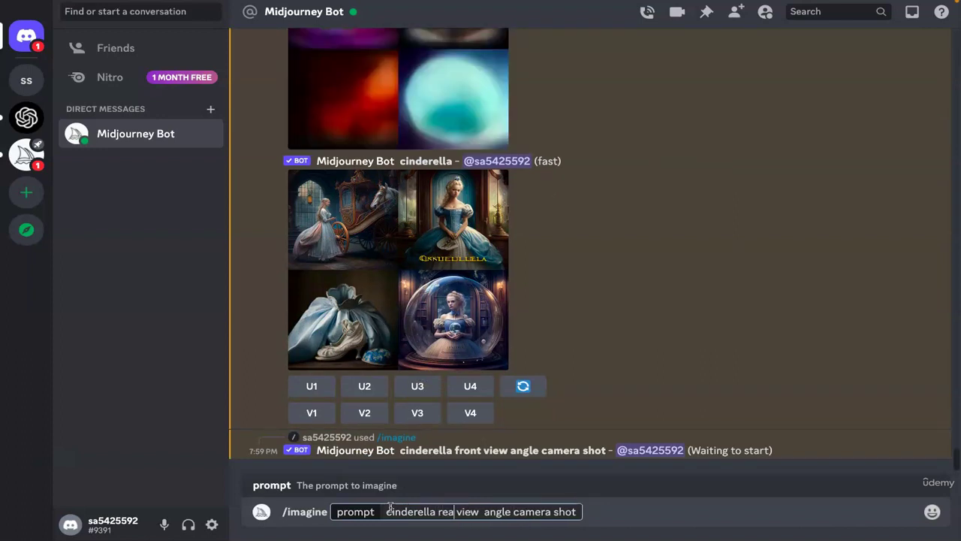
key("BackSpace")
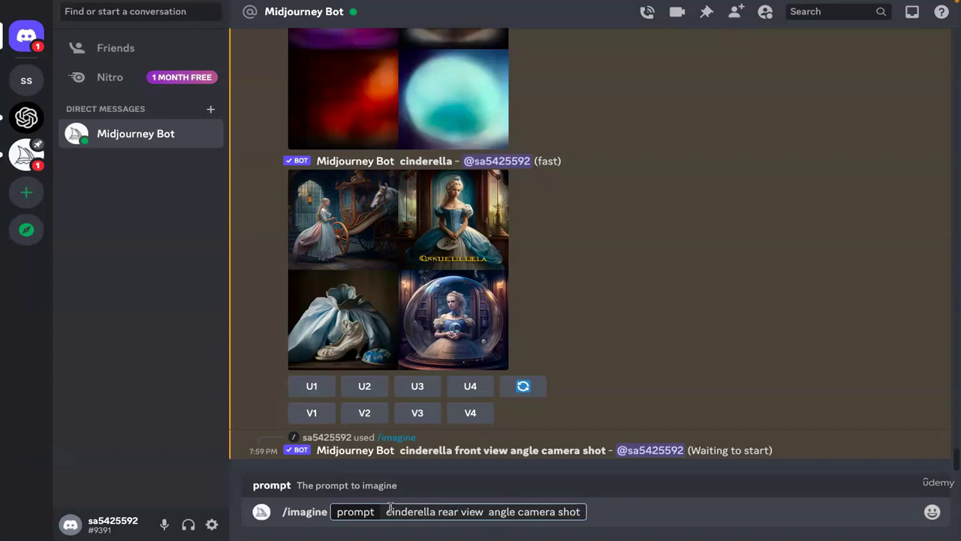
key("Return")
Reuse the rear view prompt, replacing "rear view angle" with "full body", and submit it as "cinderella full body camera shot"
key("Up")
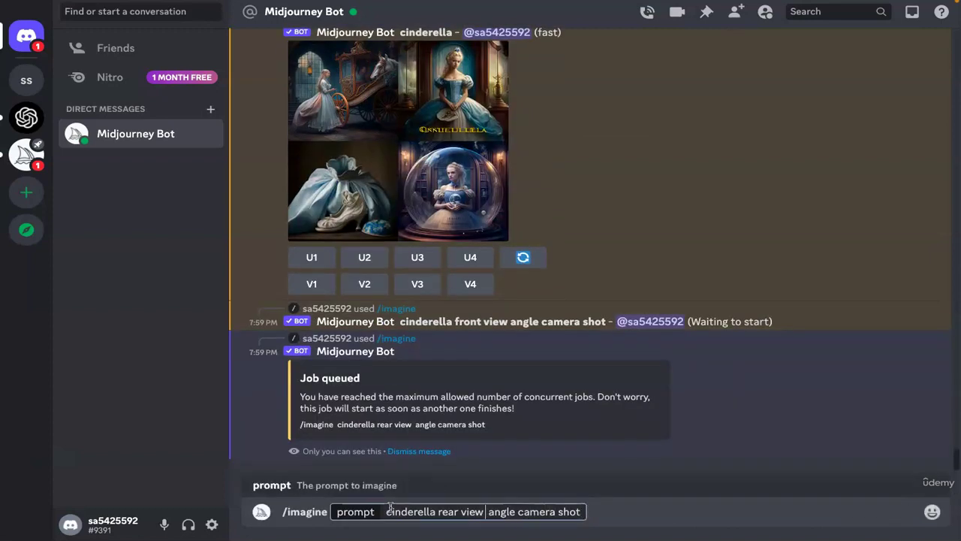
key("shift+Left")
key("shift+Left")
key("shift+Left")
key("shift+Left")
key("shift+Left")
key("shift+Left")
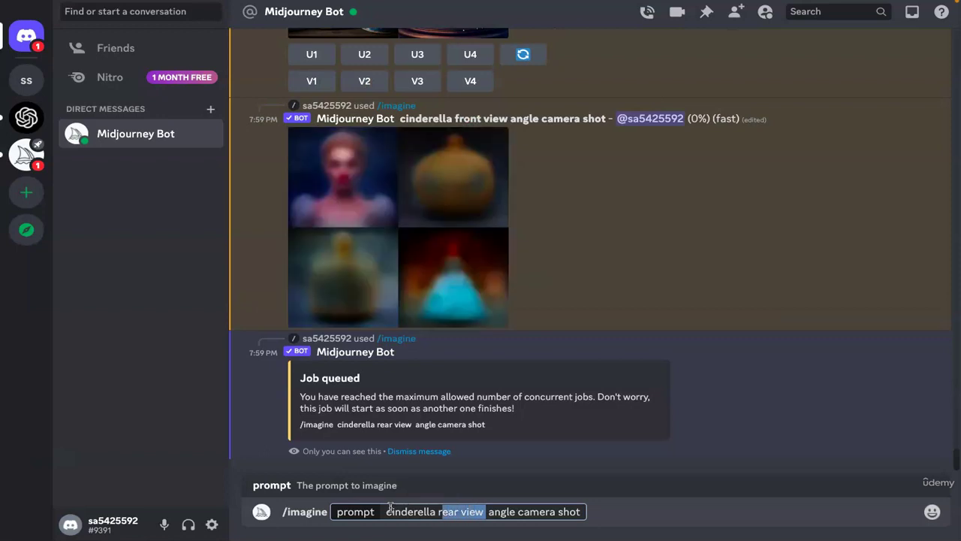
type("full bod")
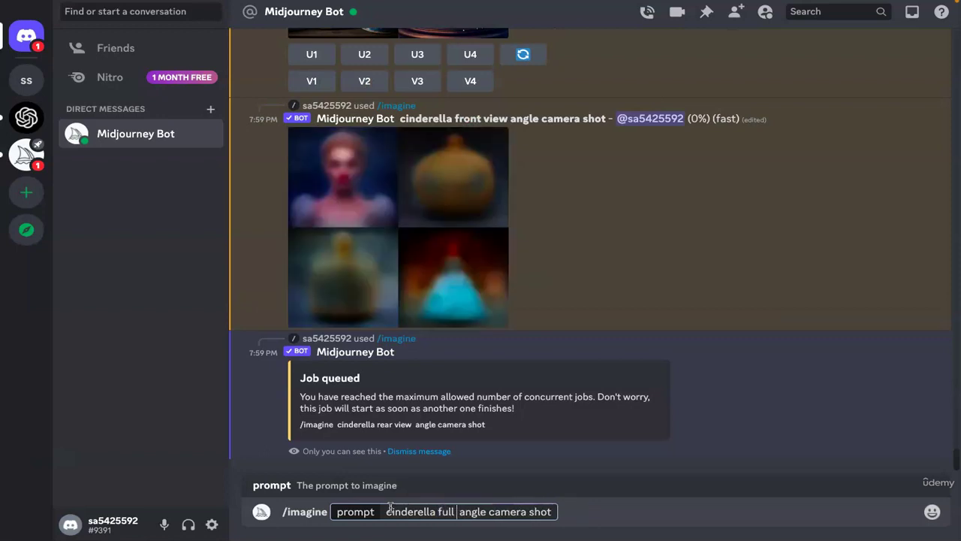
type("y")
key("shift+Right")
key("shift+Right")
key("shift+Right")
key("shift+Right")
key("shift+Right")
key("shift+Right")
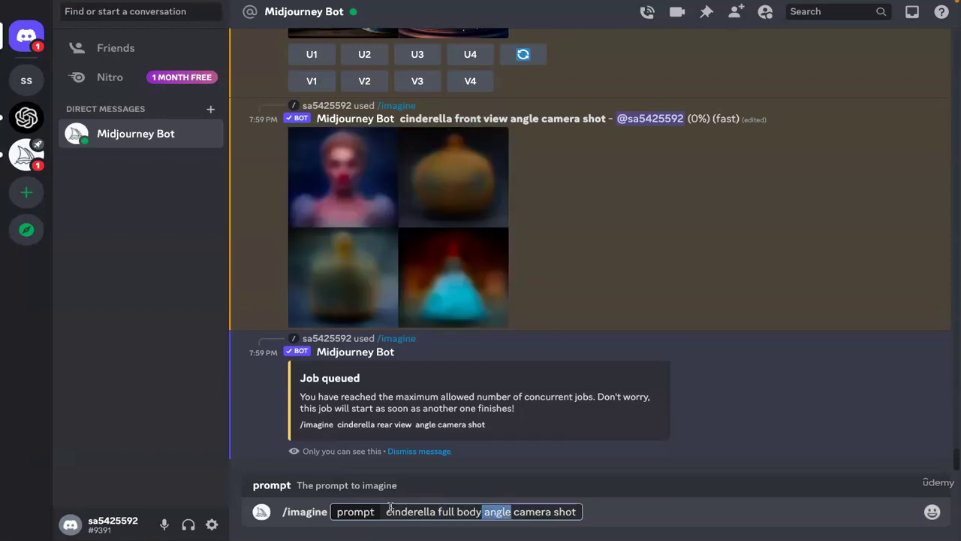
key("BackSpace")
key("Return")
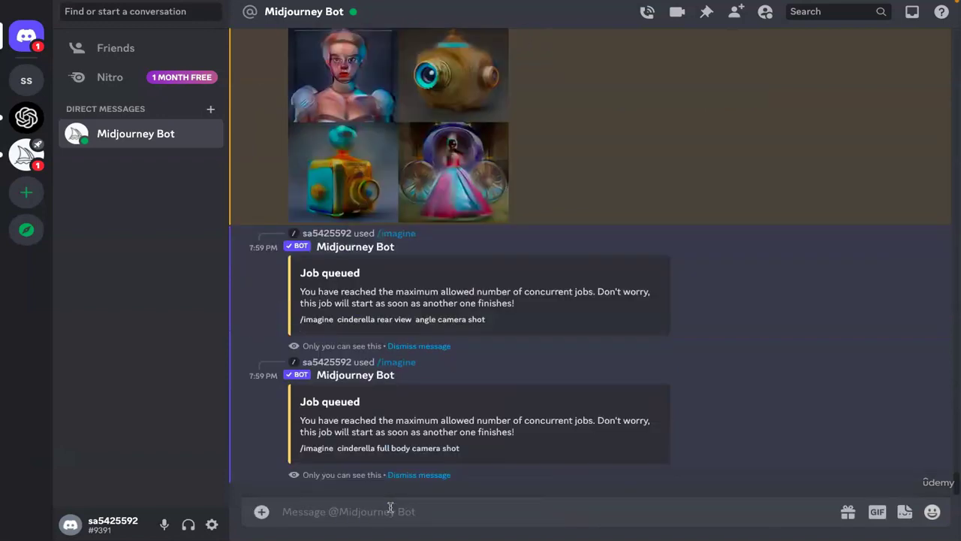
Reuse the full body prompt with "full body" replaced by "extreme closeup" and submit it as "cinderella extreme closeup camera shot"
key("Up")
key("Left")
key("Left")
key("Left")
key("Left")
key("Left")
key("Left")
key("Left")
key("Left")
key("Left")
key("Left")
key("Left")
key("Left")
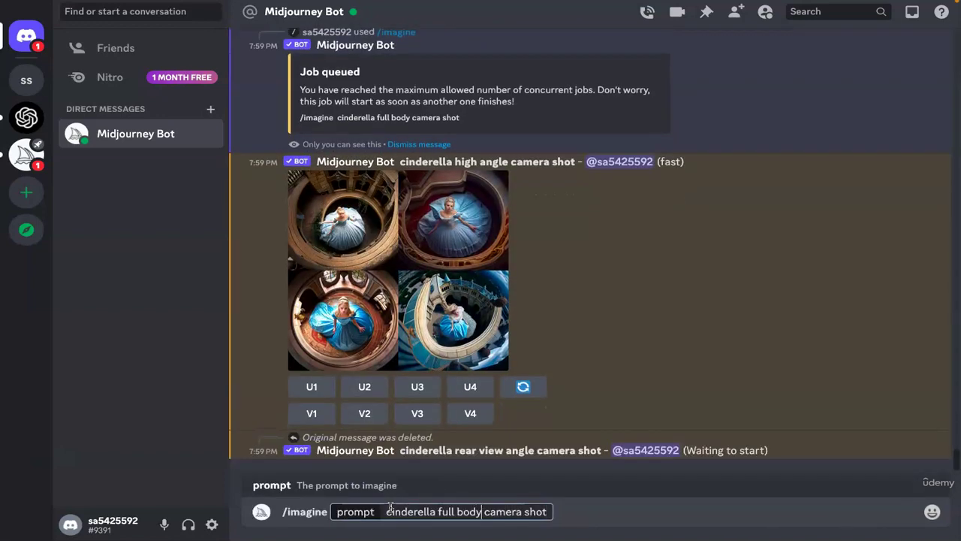
key("shift+Left")
key("shift+Left")
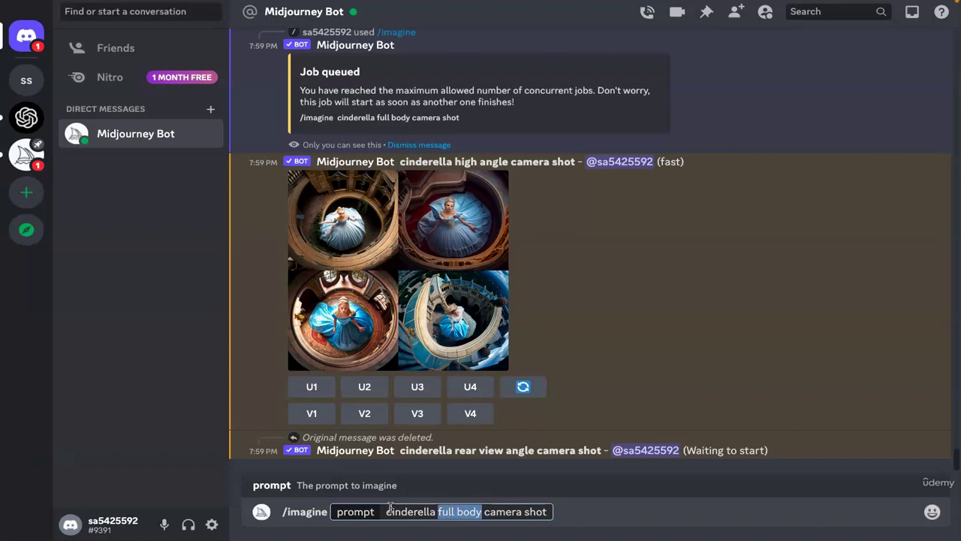
type("close")
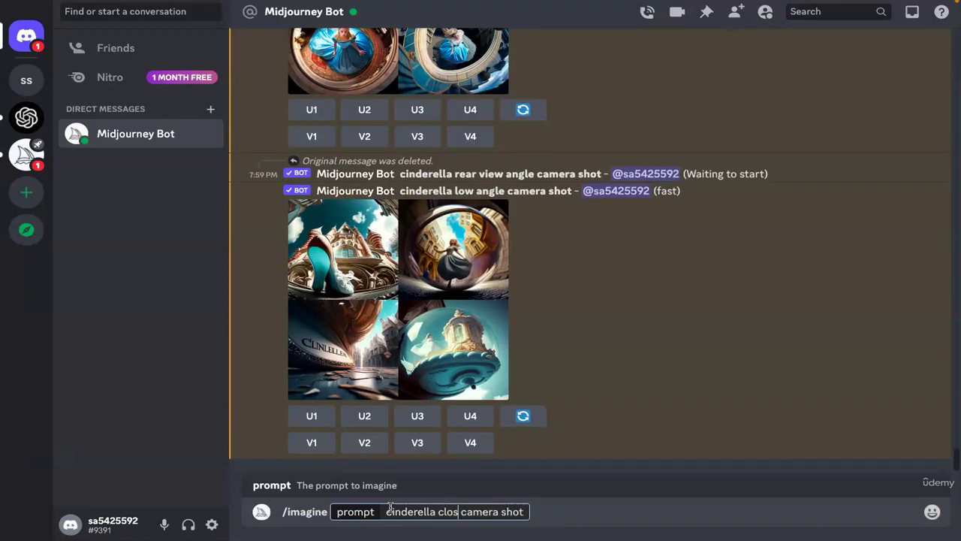
type("up")
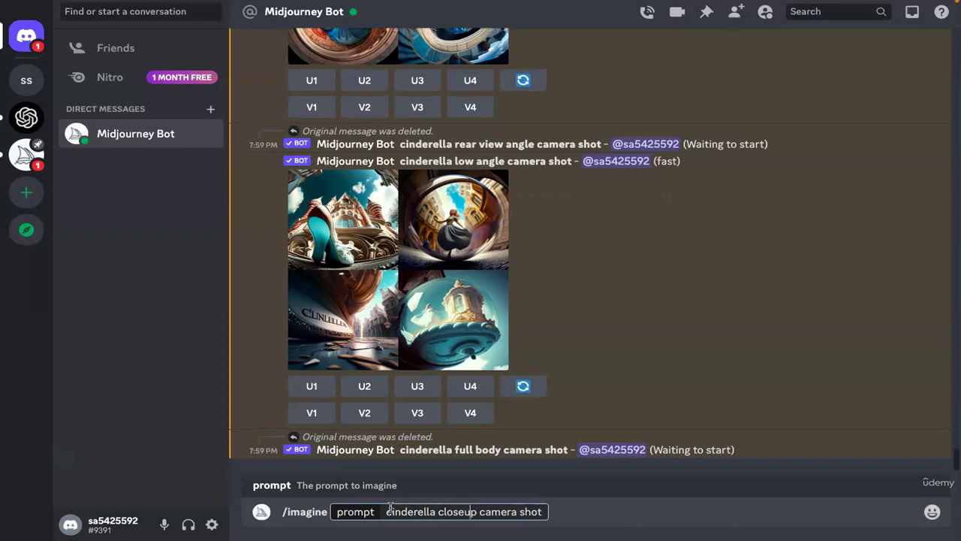
type("extreme")
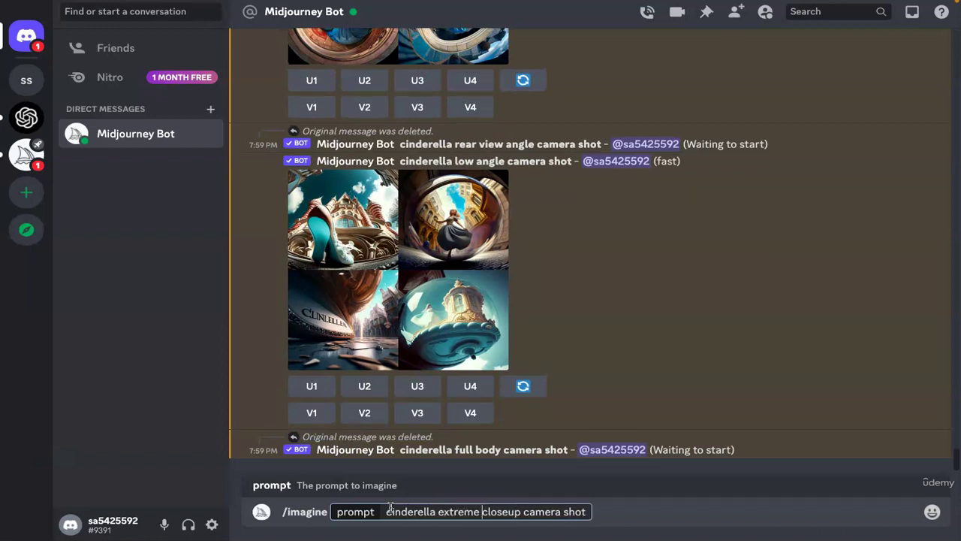
key("Return")
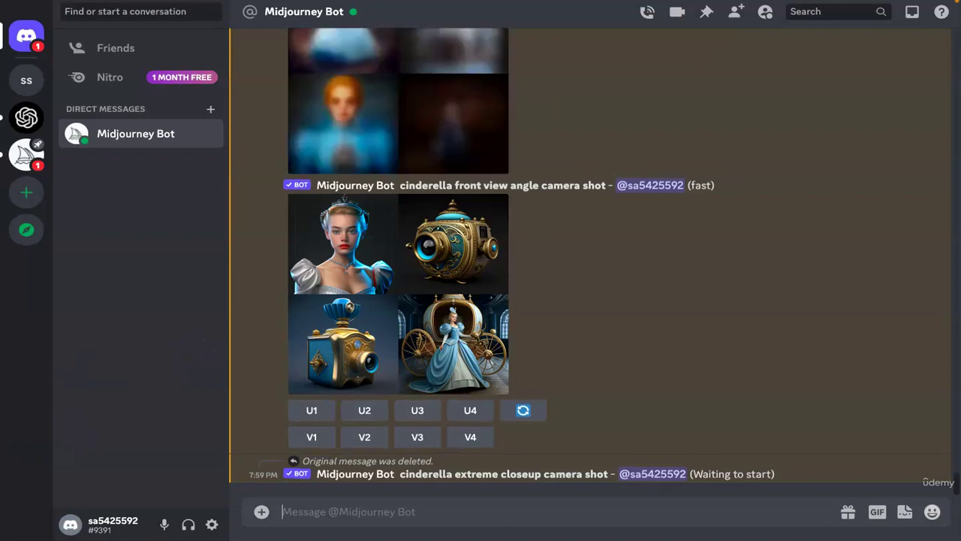
Examine the four images in the enlarged grid of the plain "cinderella" prompt and close it
scroll(579, 208, "up", 5)
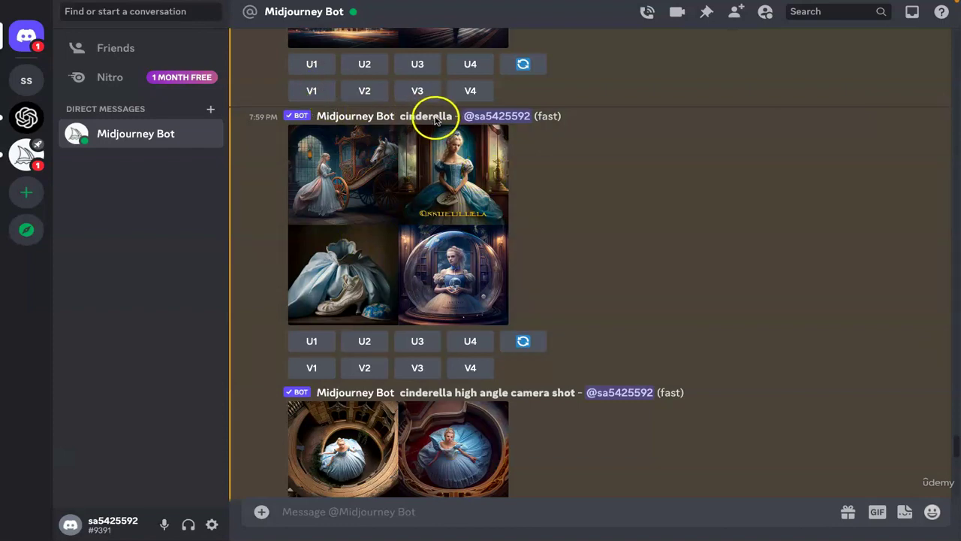
left_click(413, 215)
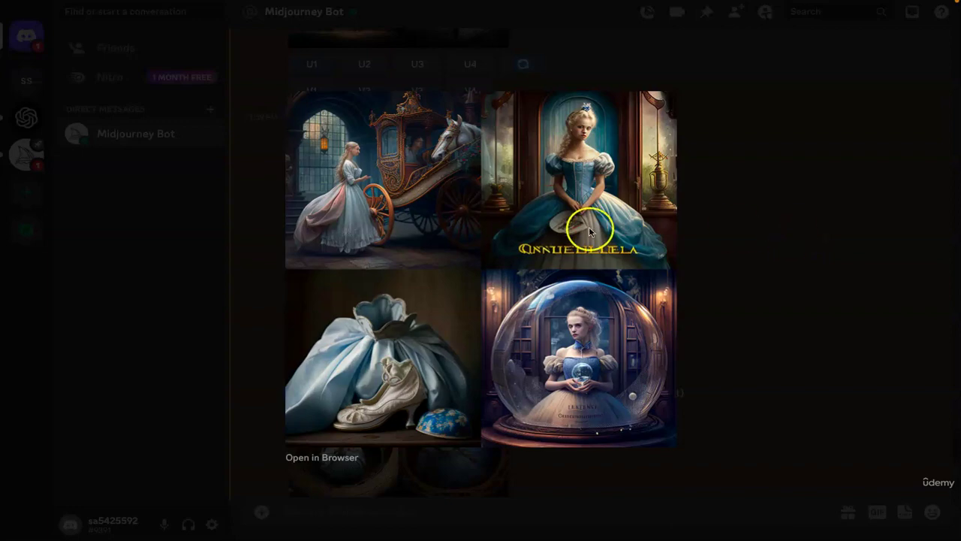
left_click(797, 286)
Examine the four images in the enlarged grid of "cinderella high angle camera shot" and close it
scroll(797, 289, "down", 3)
scroll(797, 288, "down", 1)
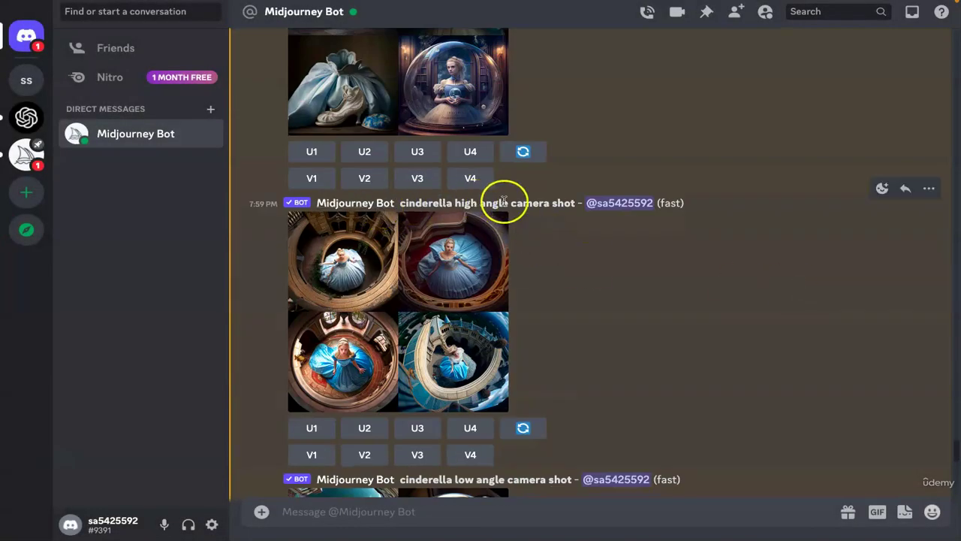
left_click(414, 304)
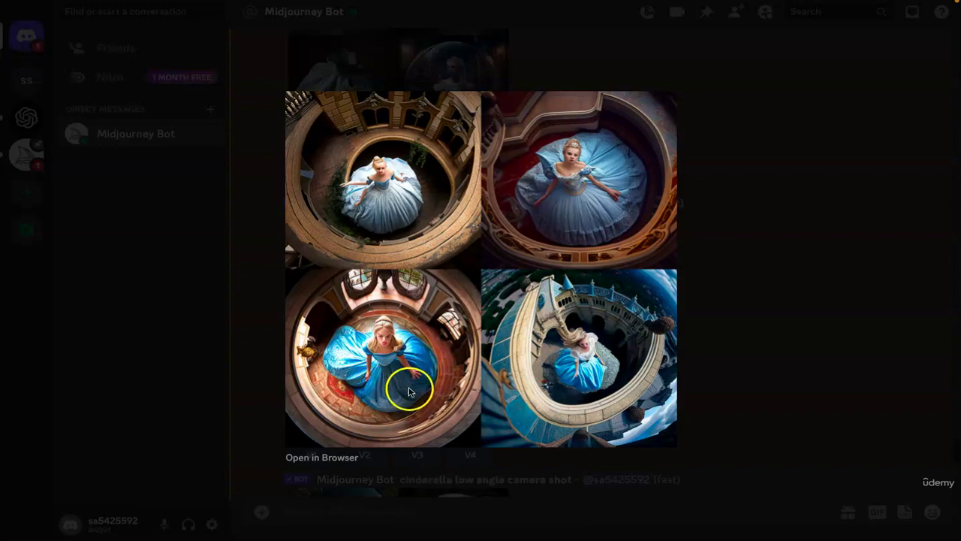
left_click(781, 261)
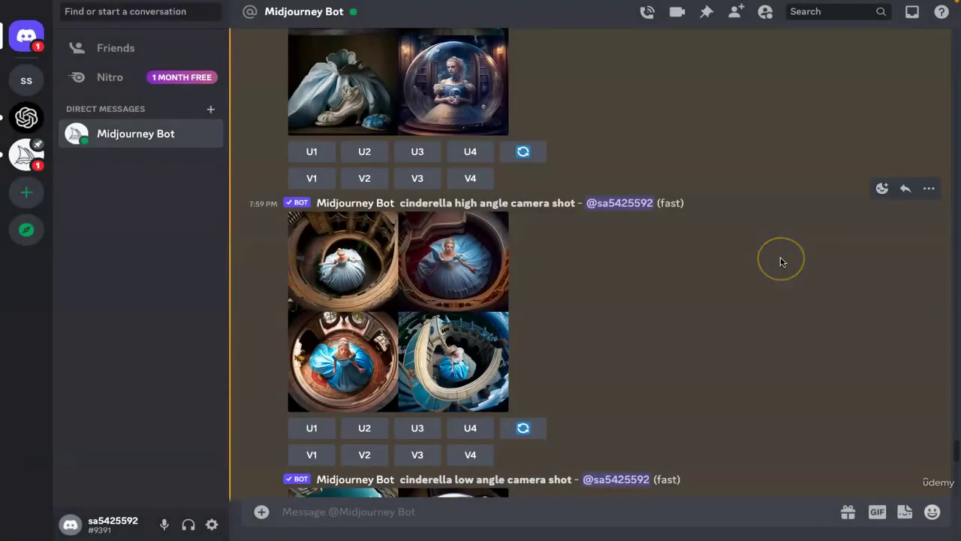
Examine the enlarged grid of "cinderella low angle camera shot", close it and check the wording of its prompt
scroll(781, 260, "down", 5)
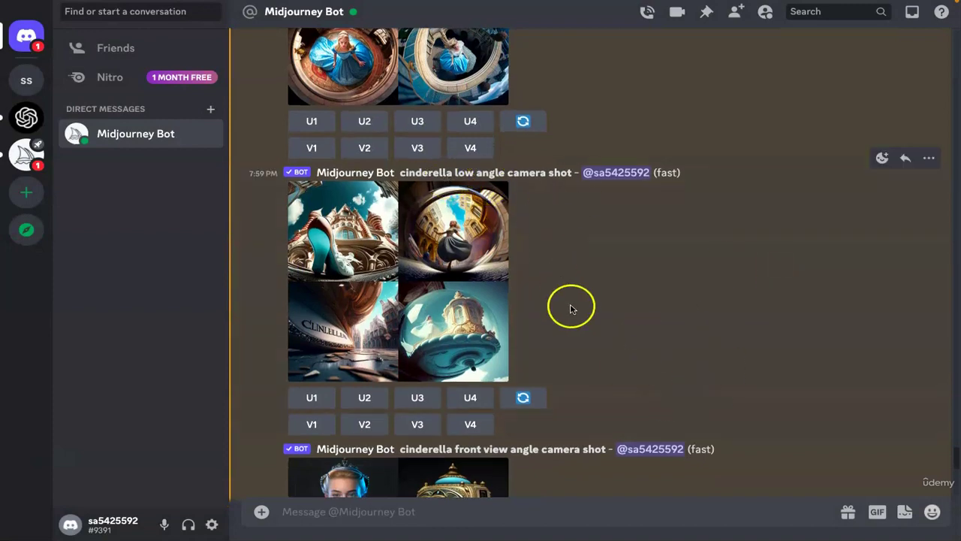
left_click(418, 305)
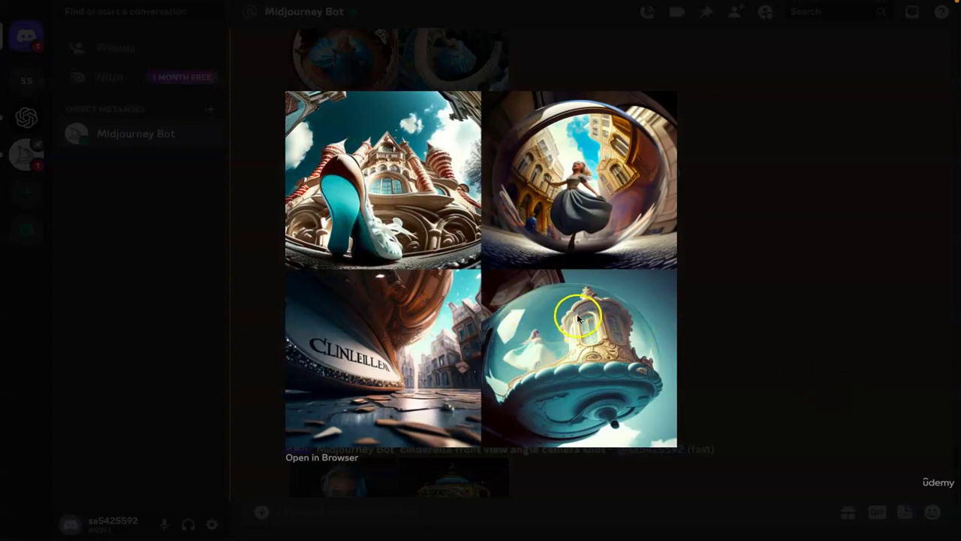
left_click(770, 320)
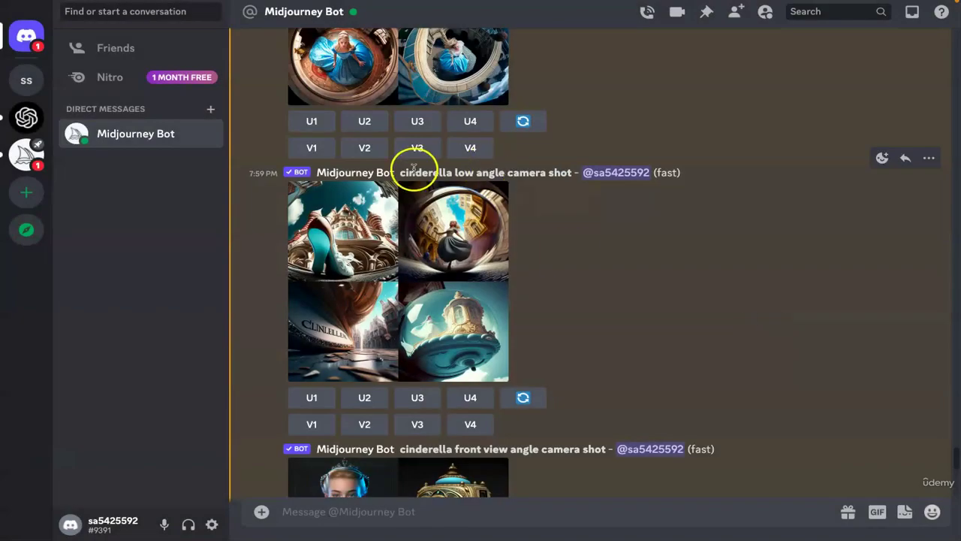
left_click_drag(400, 172, 507, 167)
Start a new imagine prompt beginning with "low angle image"
scroll(638, 361, "down", 5)
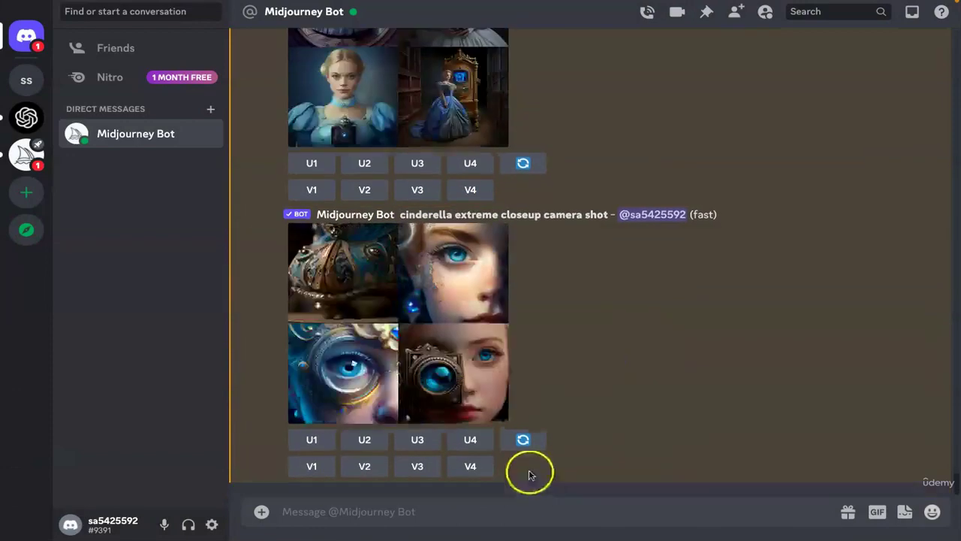
left_click(528, 515)
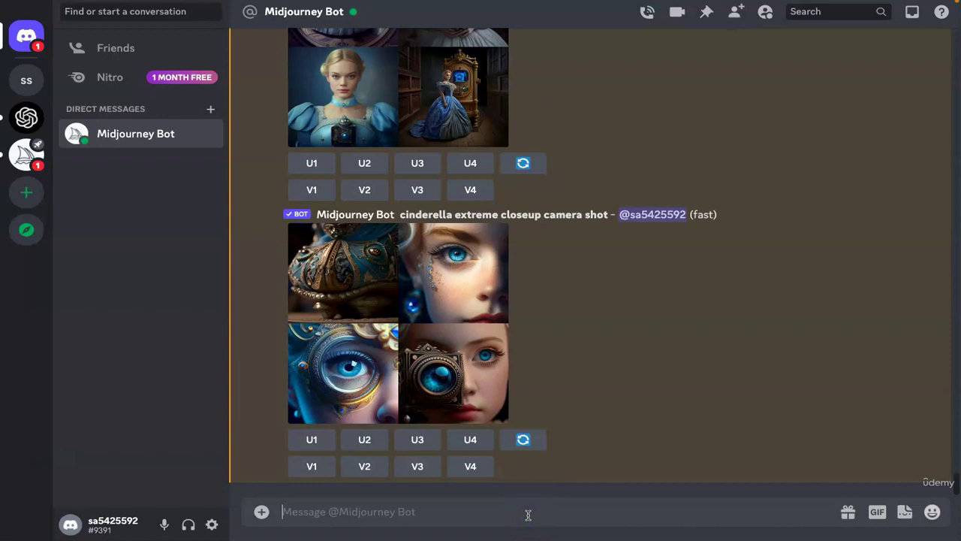
type("/imagine")
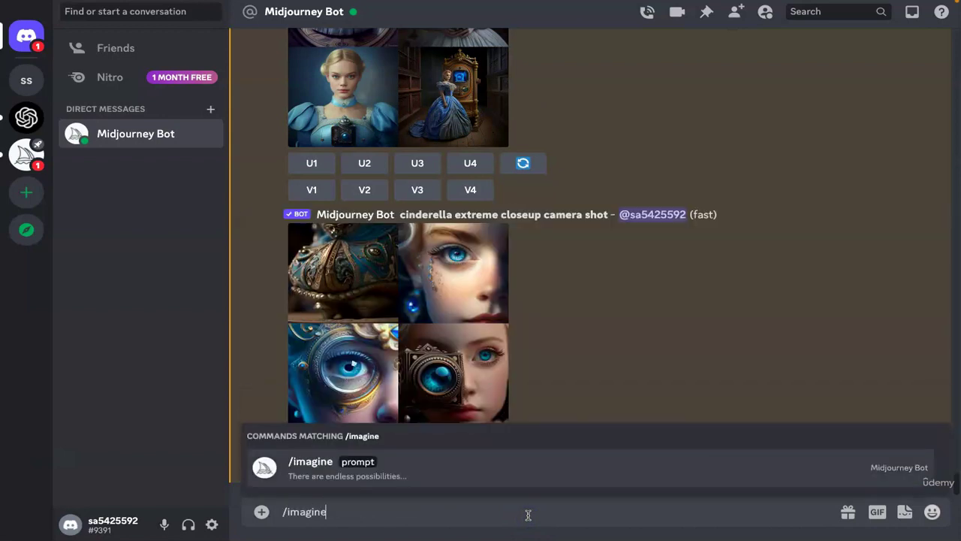
key("Tab")
type("low angle")
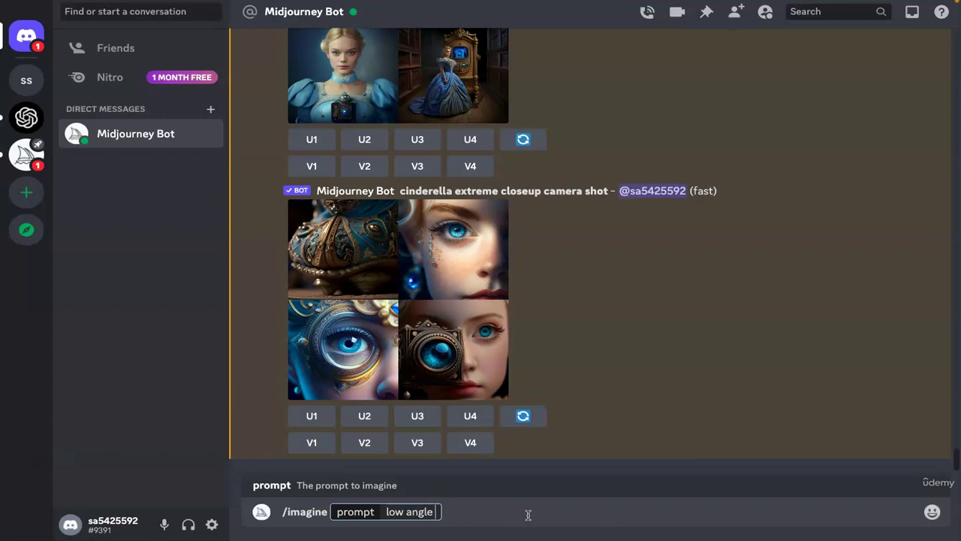
type(" image")
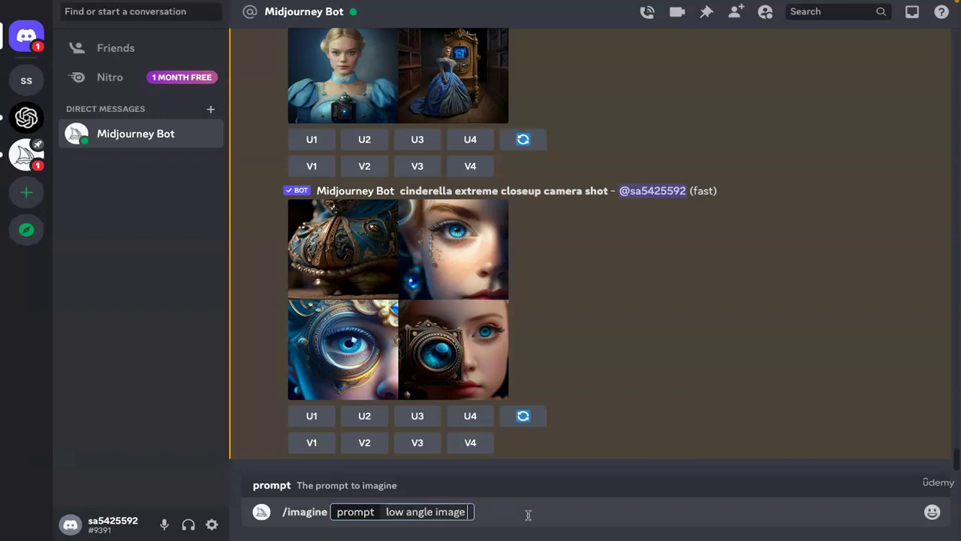
Complete the image prompt as "low angle phot of cinderella" and submit it to Midjourney Bot
type(" of cinderr")
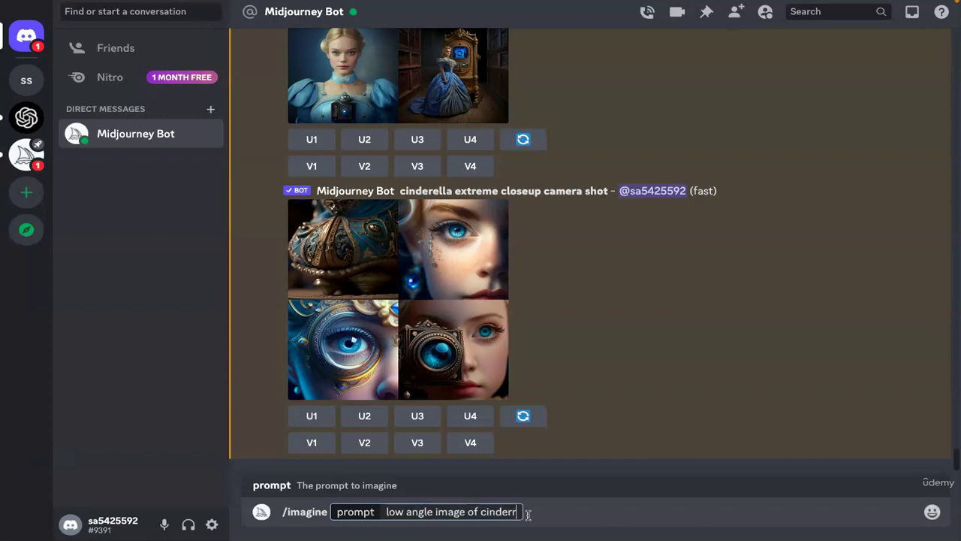
key("BackSpace")
key("BackSpace")
type("rella")
key("shift+Left")
key("shift+Left")
key("shift+Left")
type("phot")
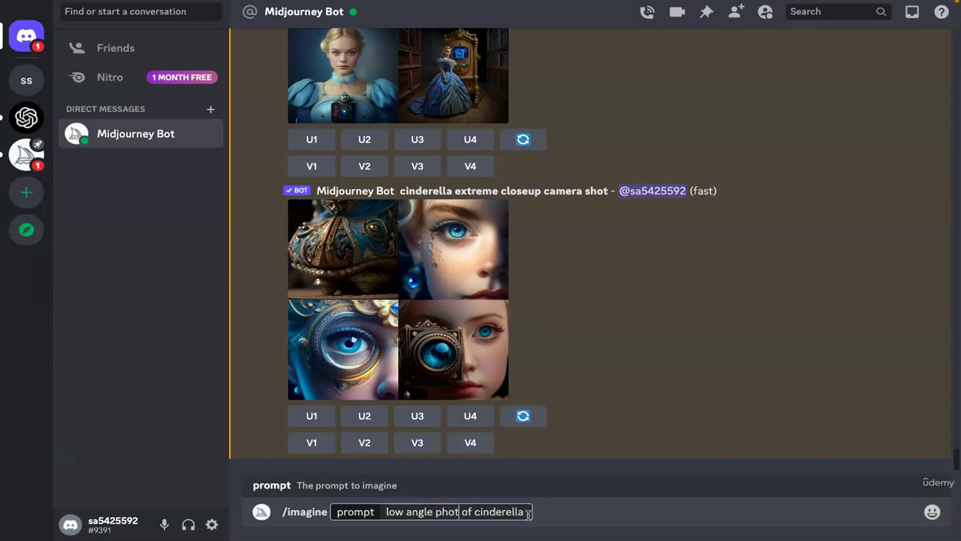
key("Return")
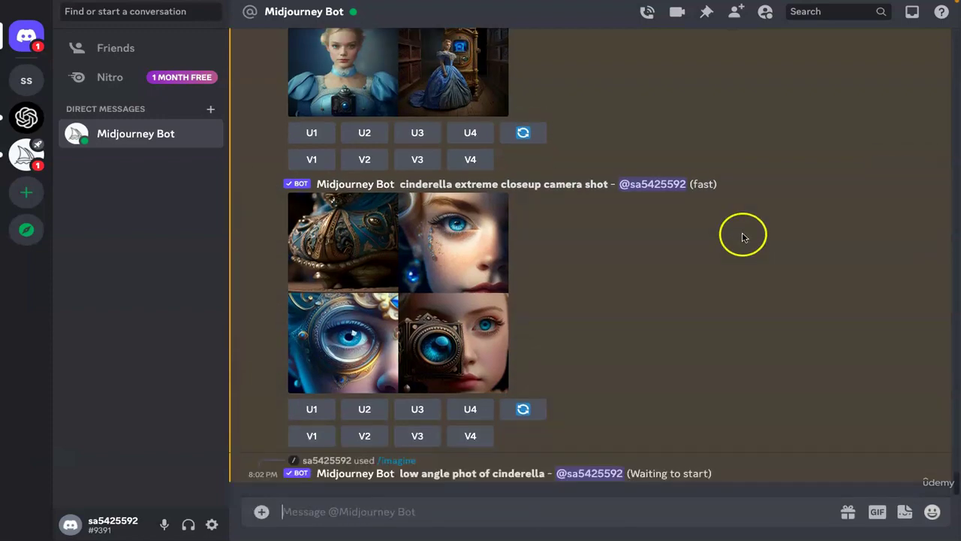
Find the earlier "cinderella front view angle camera shot" result, view its image grid enlarged, and close the preview
scroll(741, 237, "up", 8)
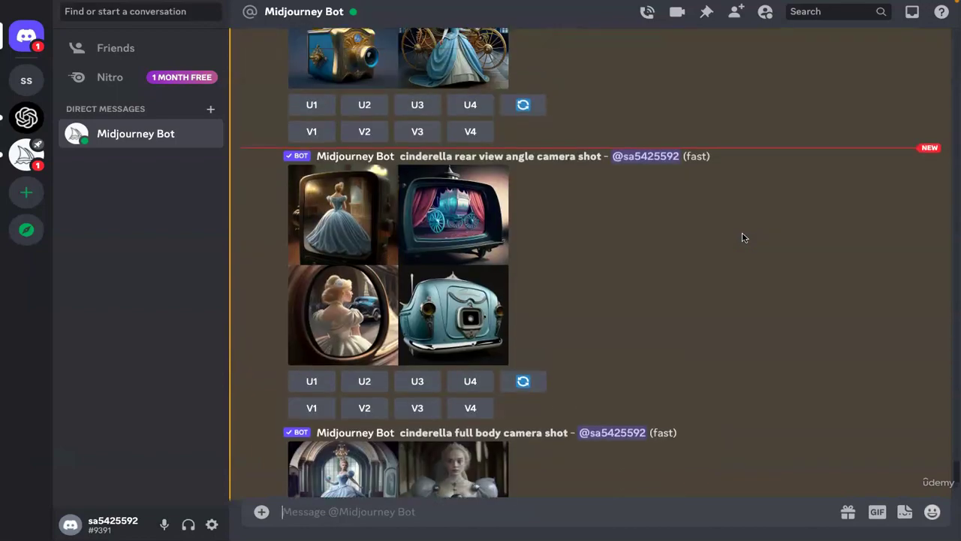
scroll(742, 237, "up", 6)
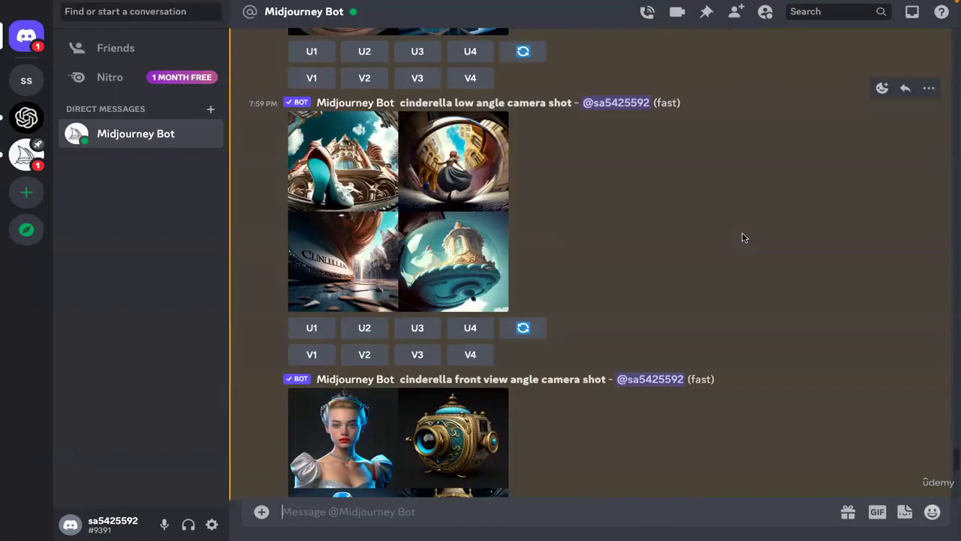
scroll(741, 238, "down", 1)
scroll(742, 238, "down", 4)
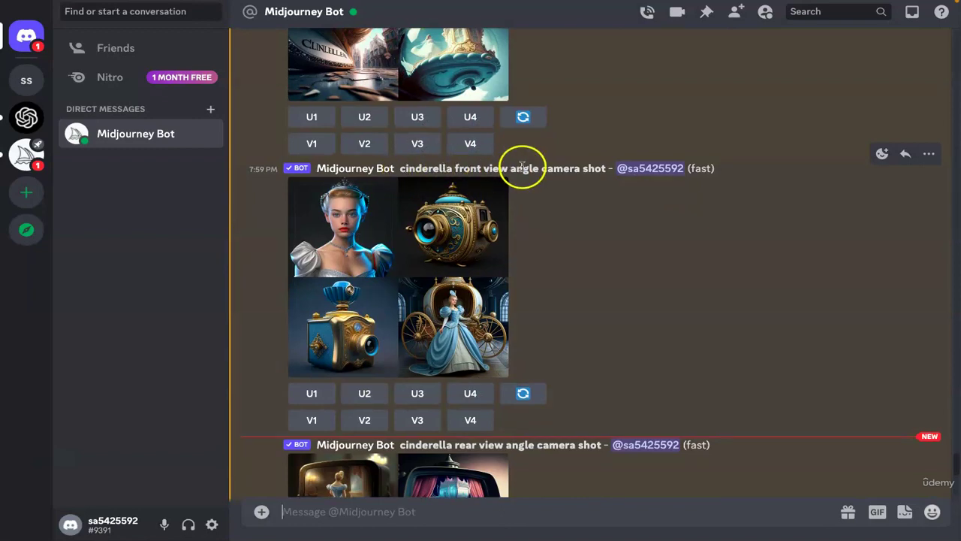
left_click(380, 261)
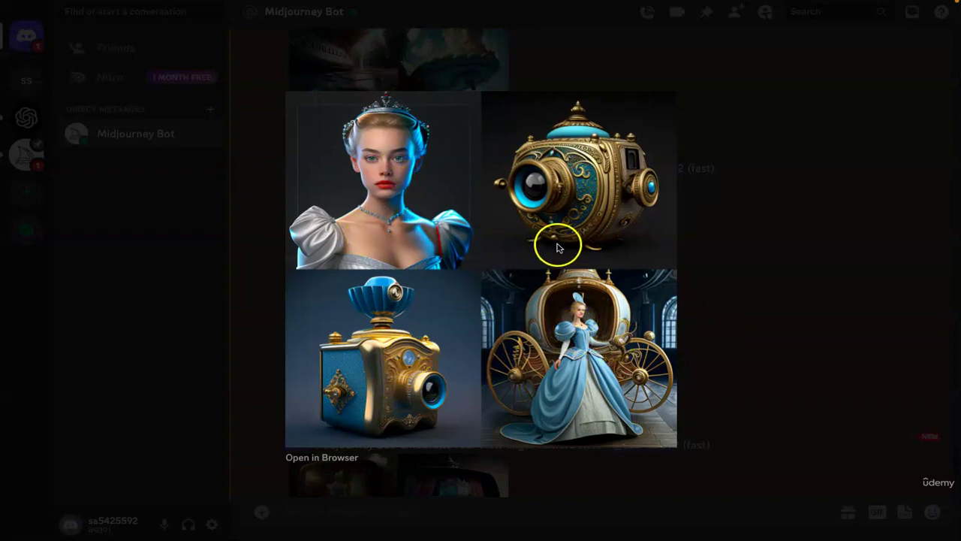
left_click(807, 239)
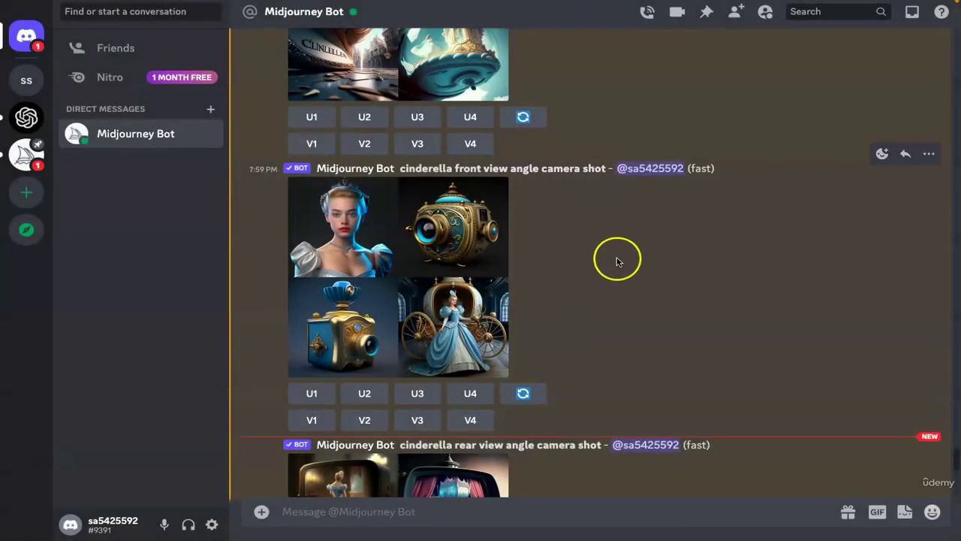
Examine the "cinderella rear view angle camera shot" images in the enlarged preview, and close it
scroll(618, 262, "down", 3)
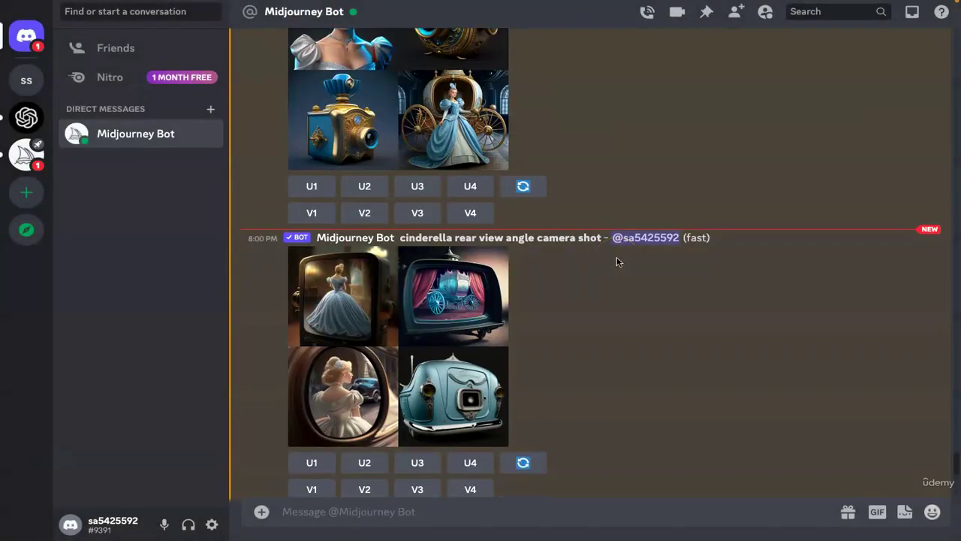
left_click(390, 338)
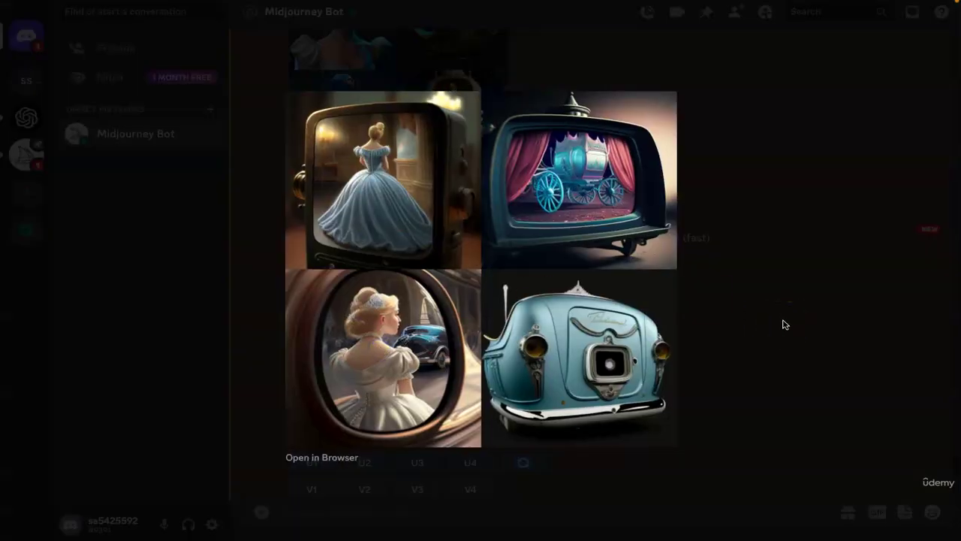
left_click(717, 310)
left_click(378, 191)
left_click(390, 384)
left_click(451, 343)
left_click(499, 425)
left_click(396, 332)
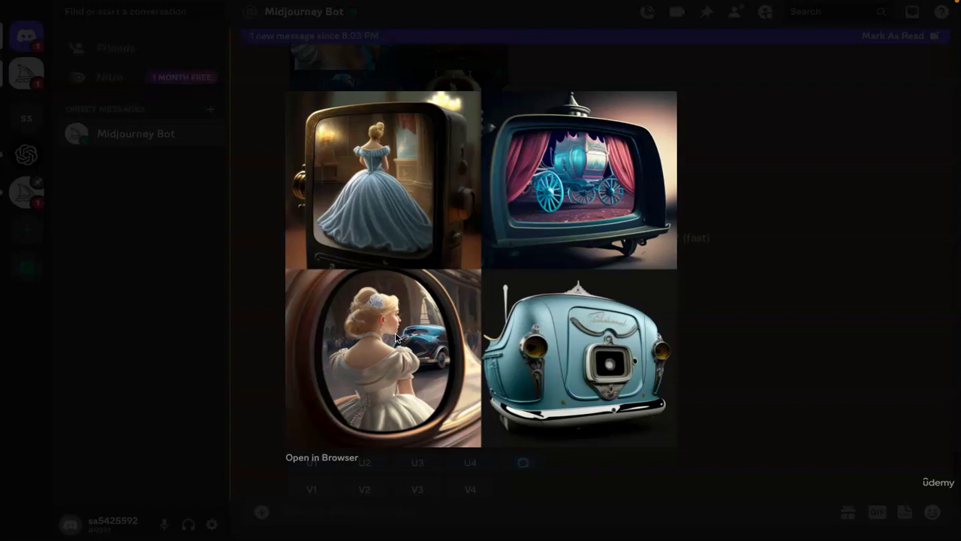
left_click(789, 281)
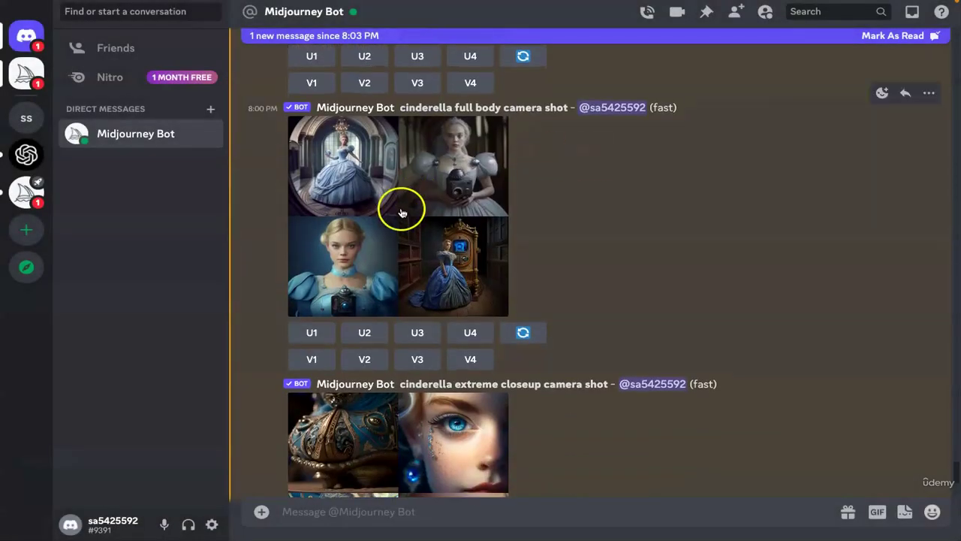
View the "cinderella full body camera shot" and "cinderella extreme closeup camera shot" image grids enlarged, closing each preview
left_click(402, 213)
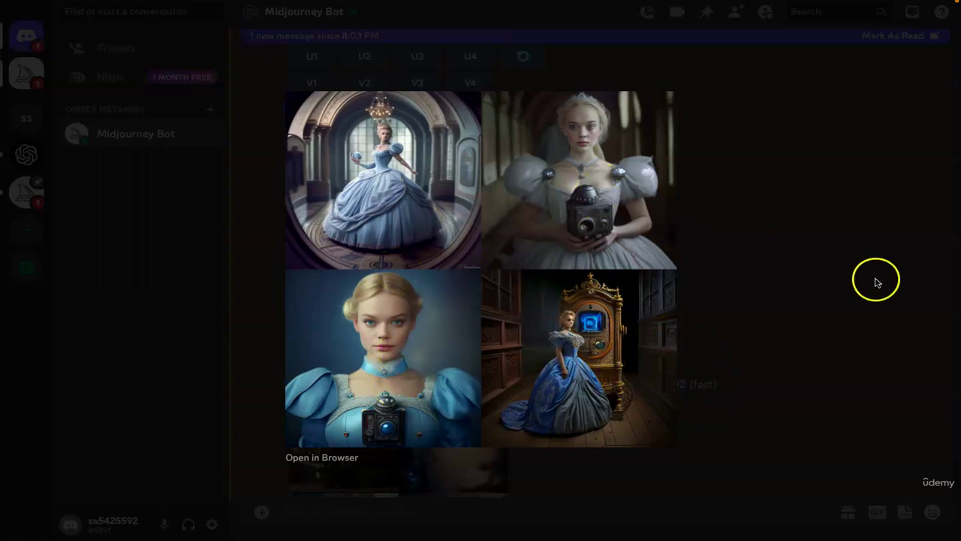
left_click(815, 248)
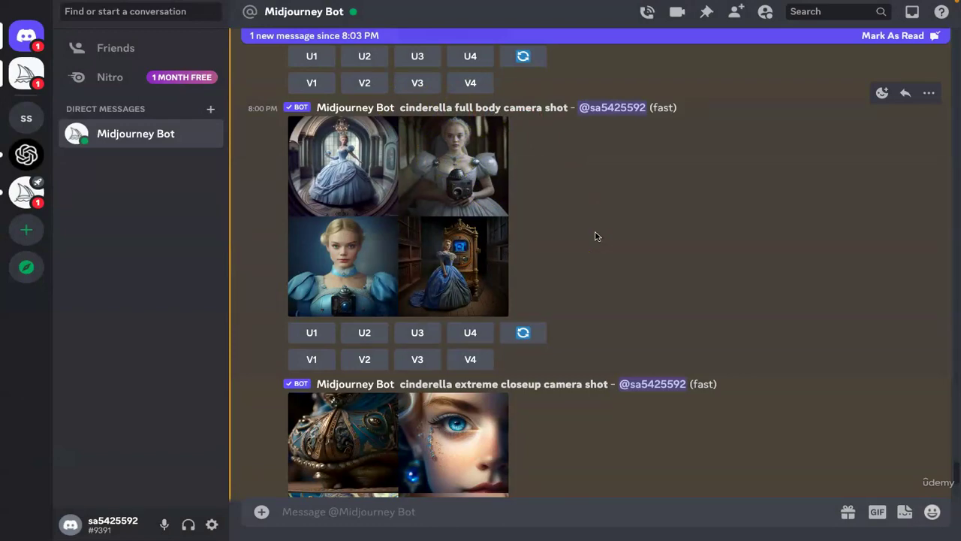
scroll(596, 237, "down", 3)
scroll(596, 237, "down", 2)
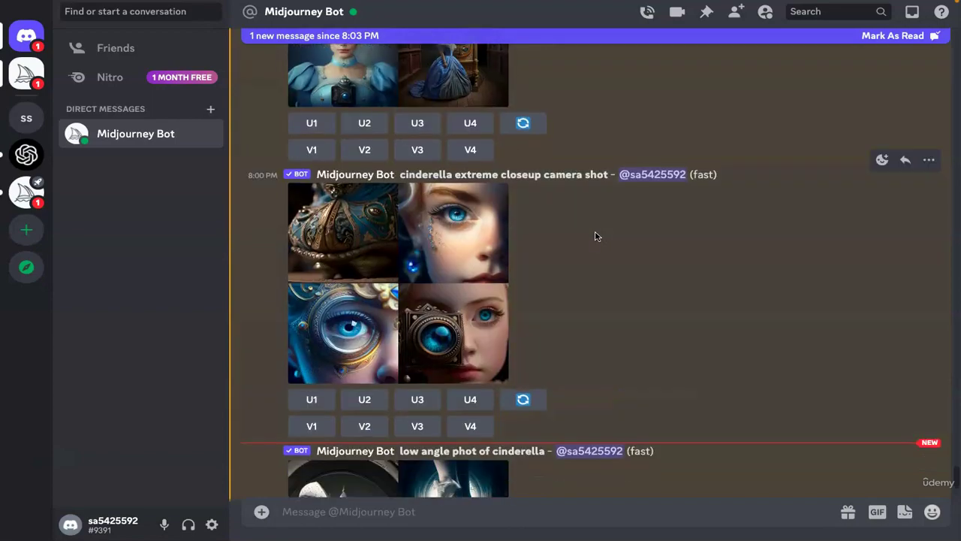
left_click(445, 267)
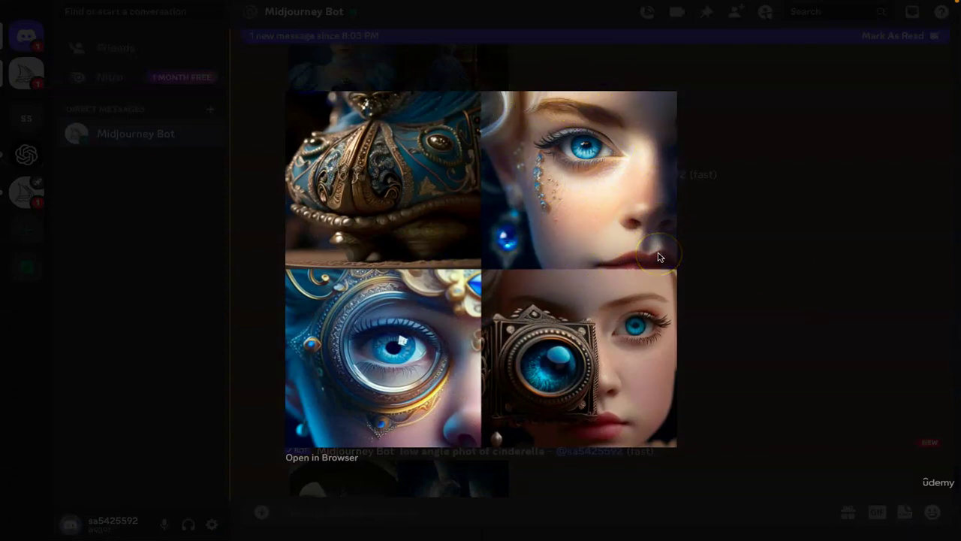
left_click(857, 260)
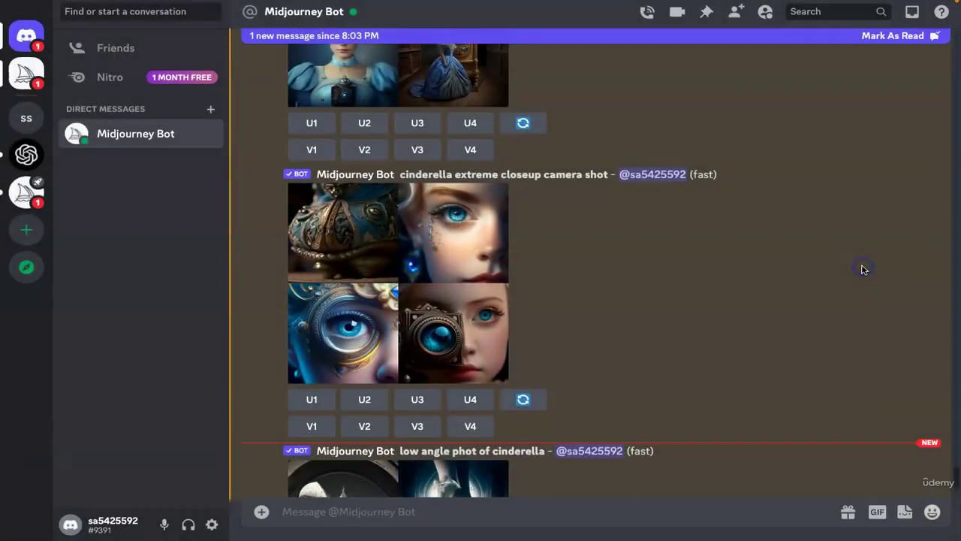
Examine the newly generated "low angle phot of cinderella" image grid in the enlarged preview, and close it
scroll(862, 268, "down", 5)
left_click(621, 338)
left_click(371, 346)
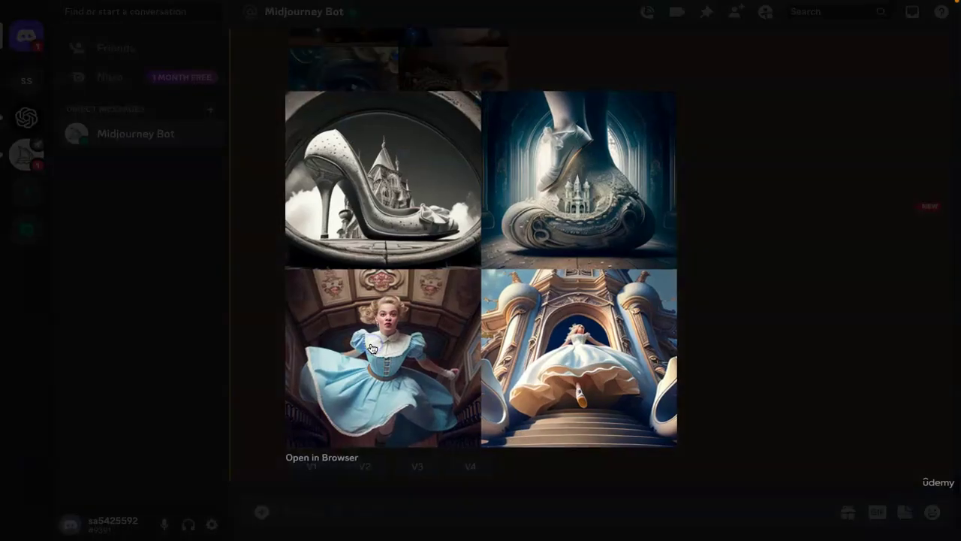
left_click(696, 284)
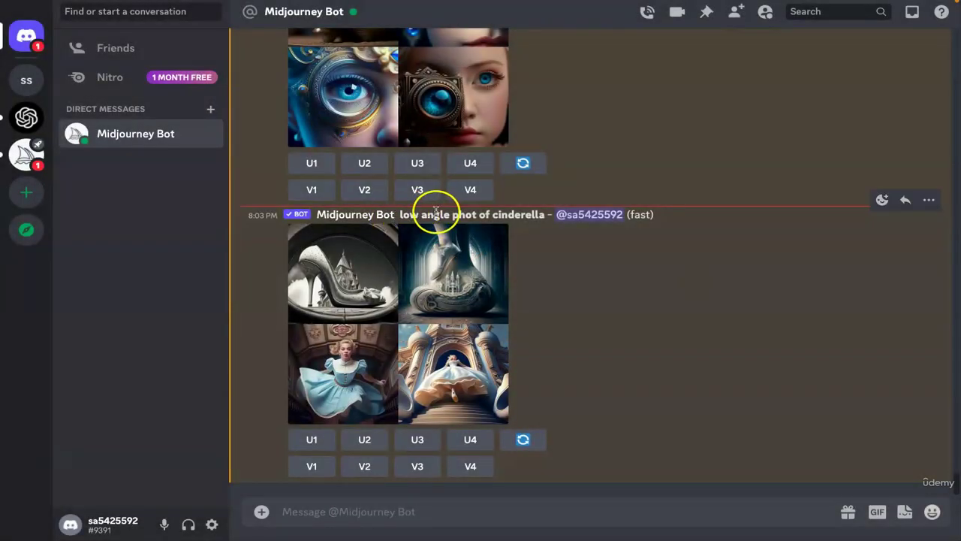
left_click(398, 300)
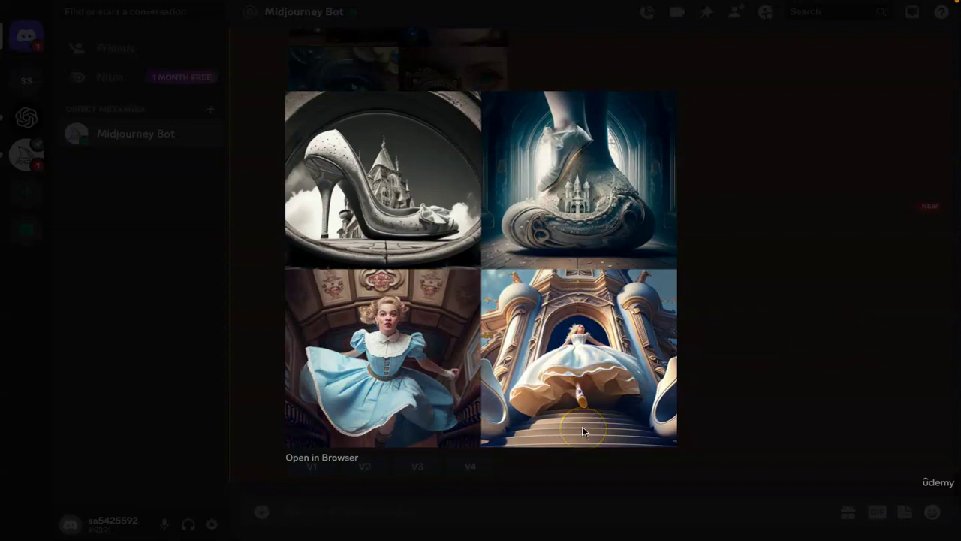
left_click(744, 317)
Copy "cinderella full body" from the earlier full body camera shot prompt and submit it as a new /imagine prompt
scroll(744, 316, "up", 5)
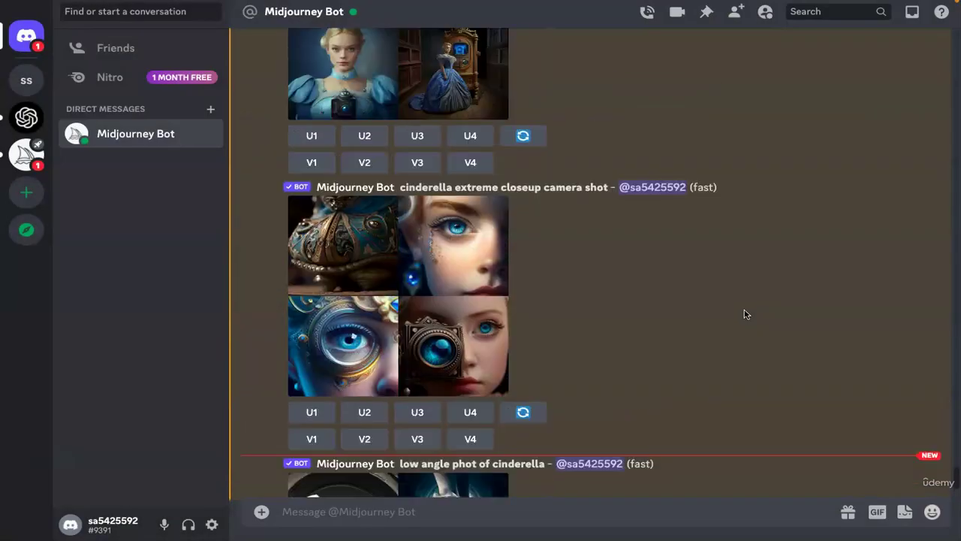
scroll(744, 313, "up", 4)
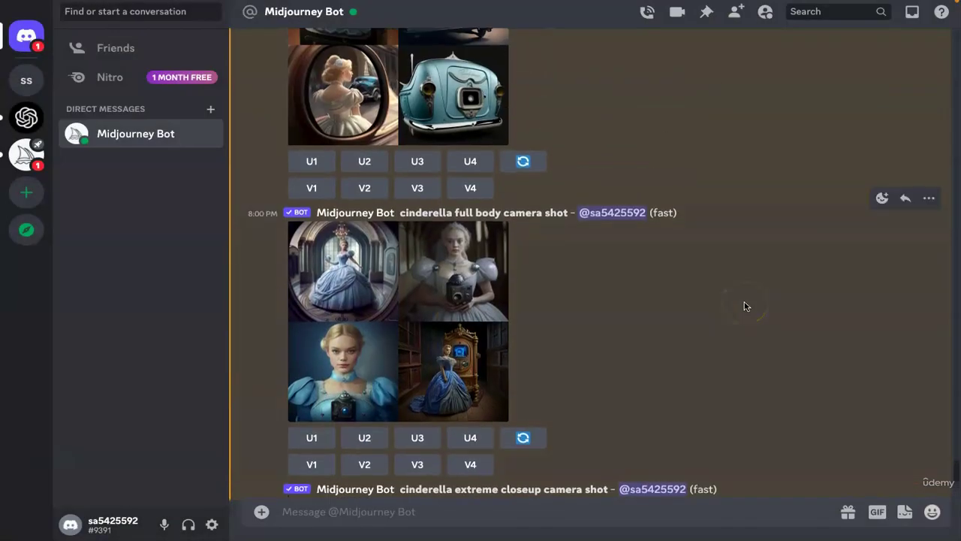
left_click_drag(503, 213, 403, 214)
key("ctrl+c")
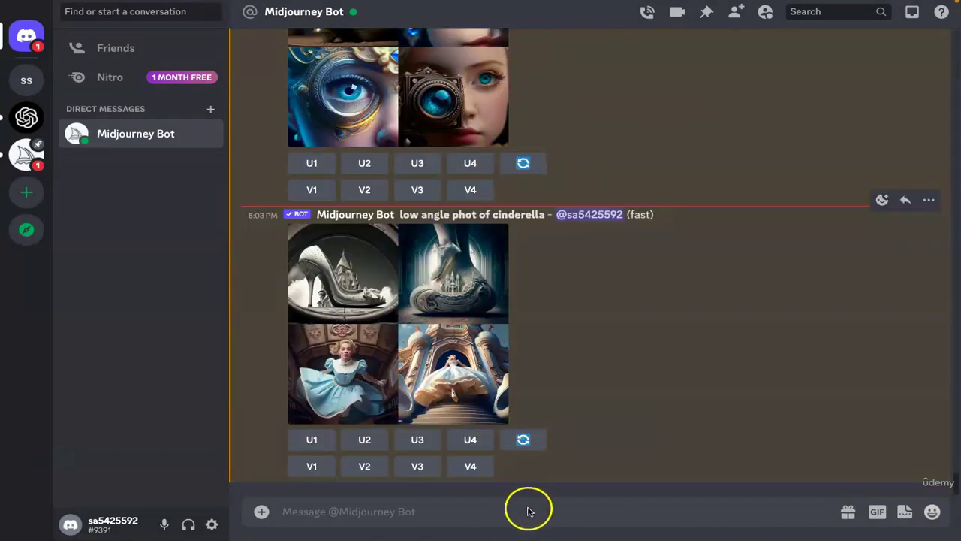
left_click(527, 510)
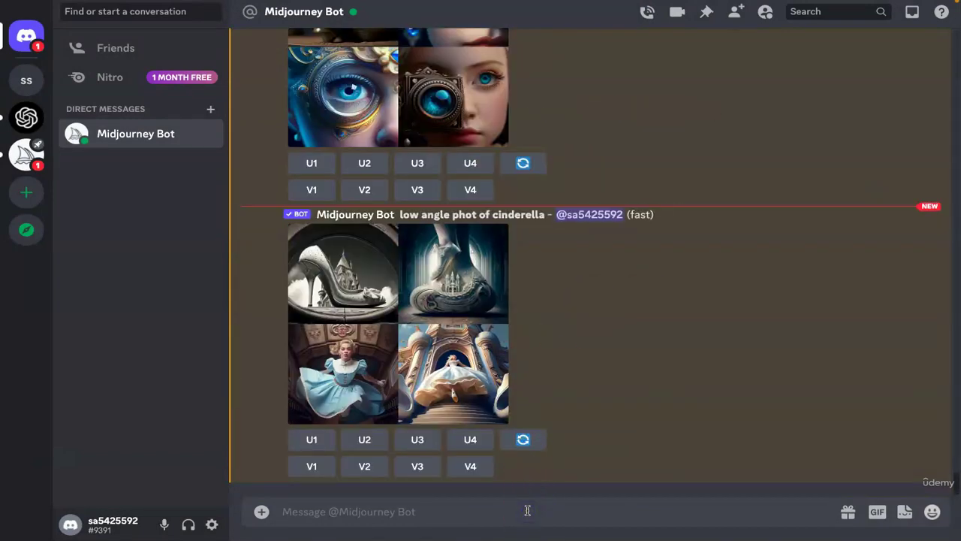
type("/imagine")
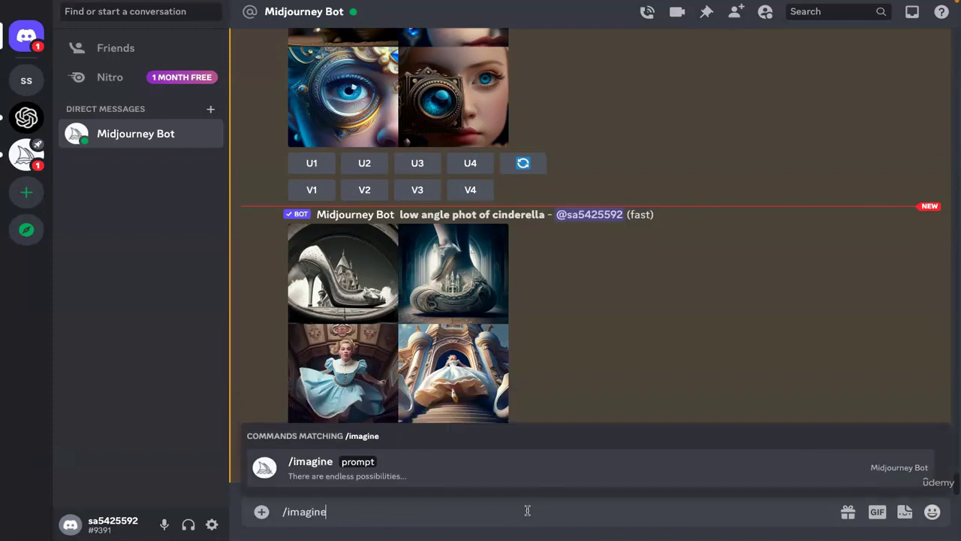
key("Tab")
key("ctrl+v")
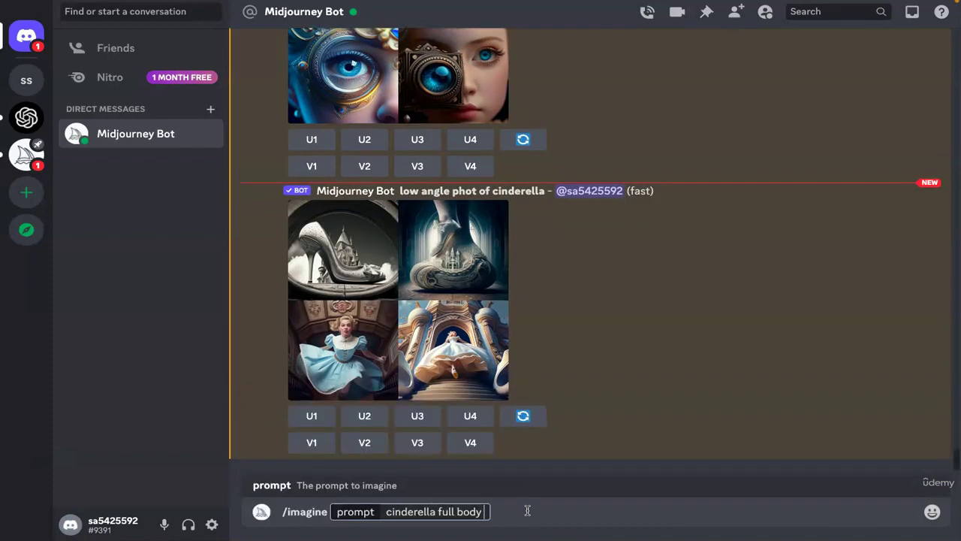
key("Return")
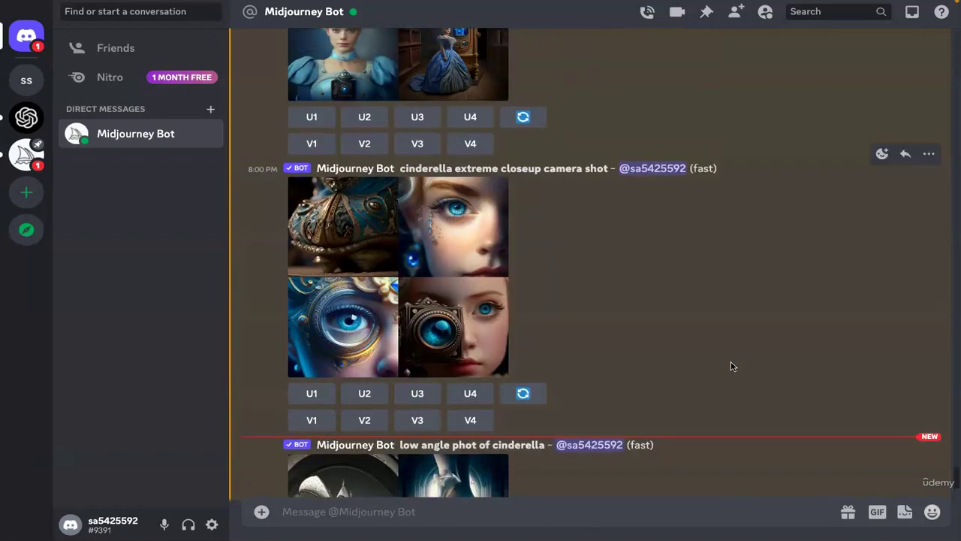
Look back over the earlier Cinderella camera shot results and enlarge the new "cinderella full body" image grid for comparison
scroll(733, 366, "up", 4)
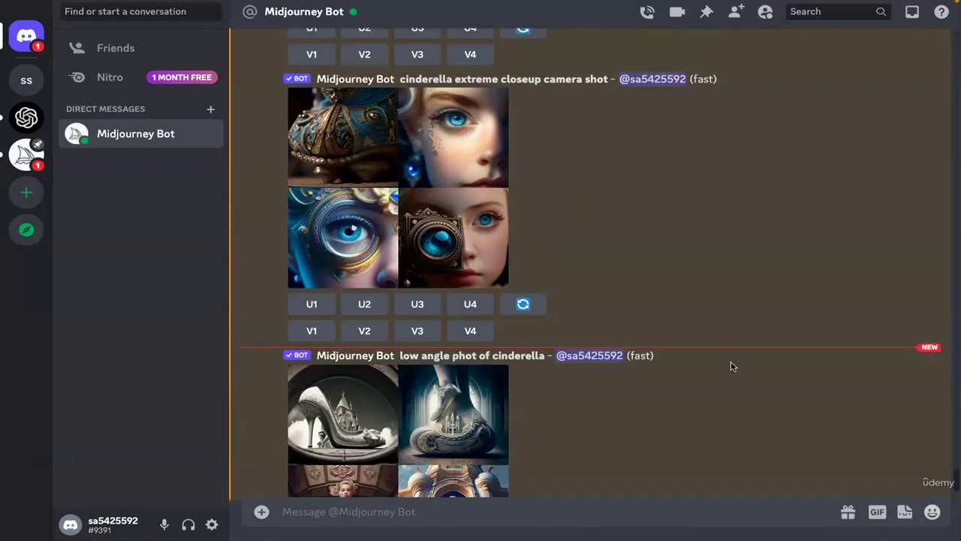
scroll(733, 366, "up", 5)
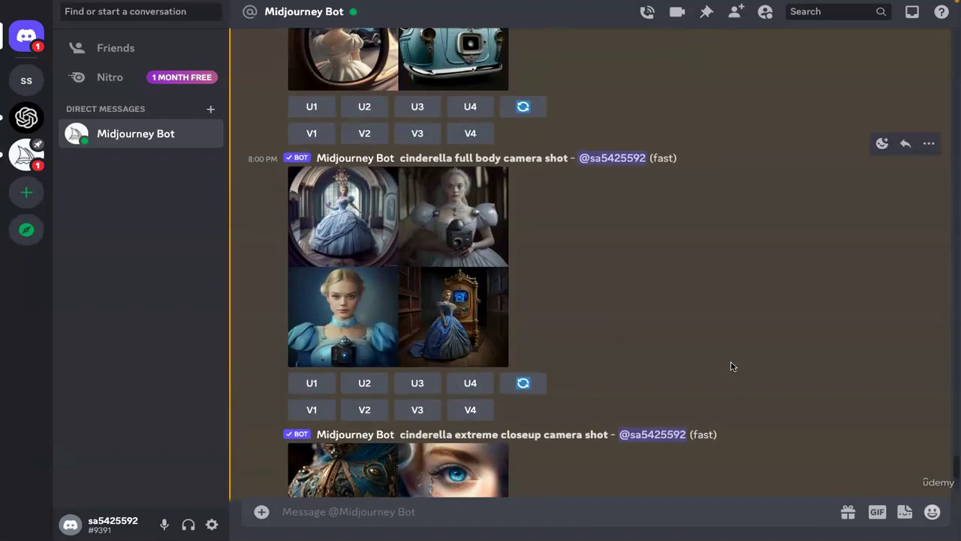
scroll(733, 367, "up", 4)
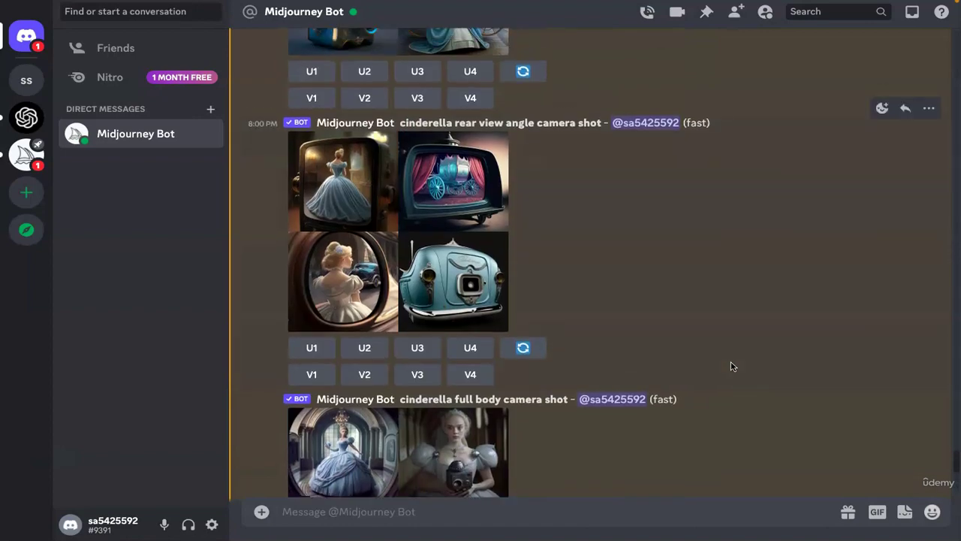
scroll(733, 367, "up", 3)
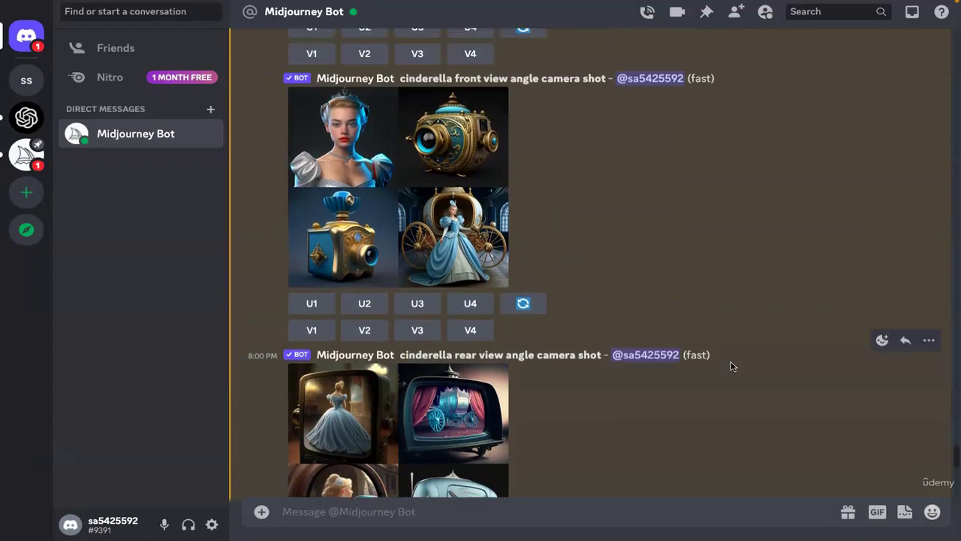
scroll(733, 367, "up", 3)
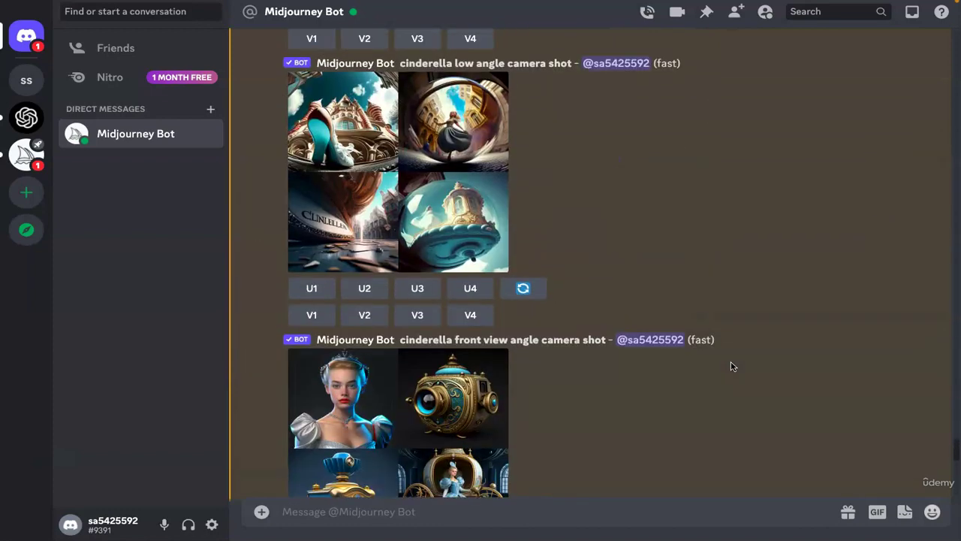
scroll(733, 366, "down", 5)
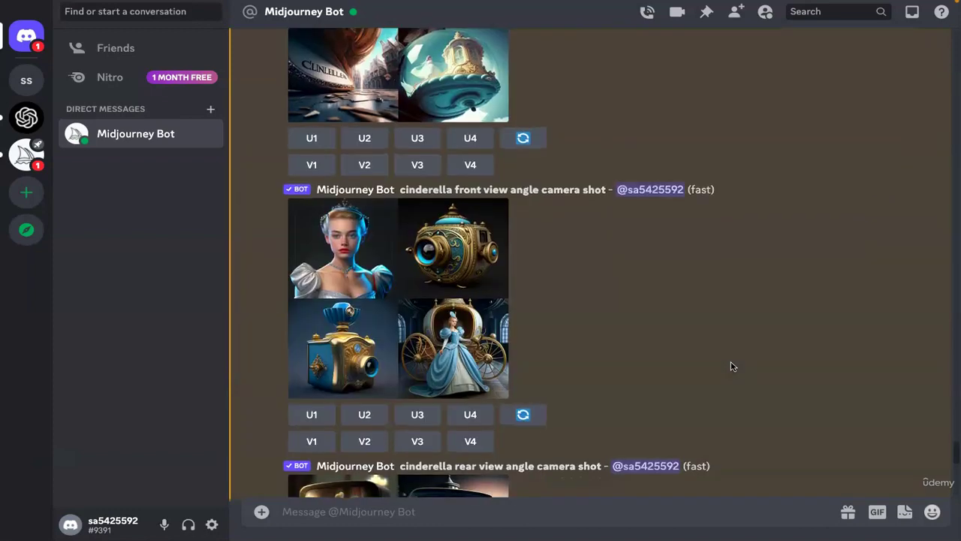
scroll(733, 367, "down", 10)
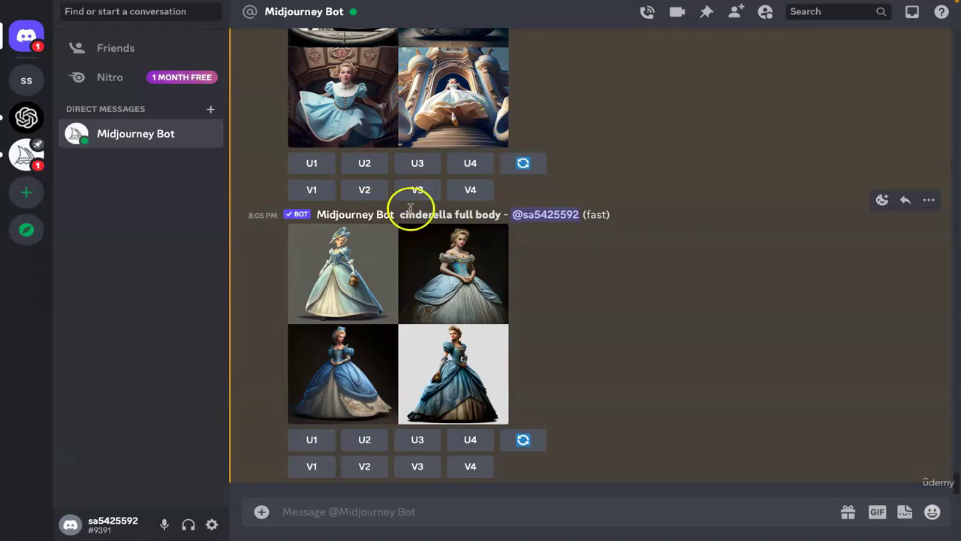
left_click(396, 328)
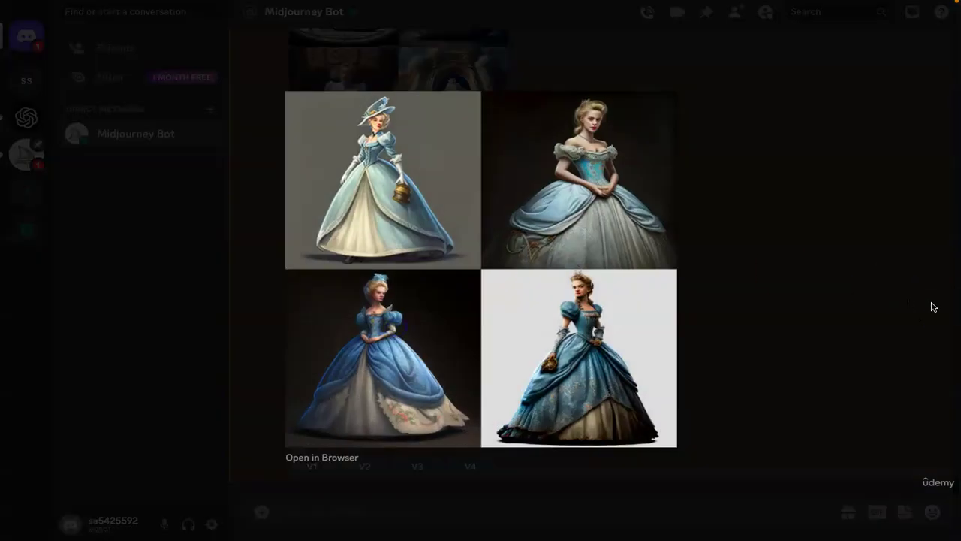
Close the enlarged preview of the "cinderella full body" image grid and return to the conversation
left_click(933, 306)
left_click(590, 270)
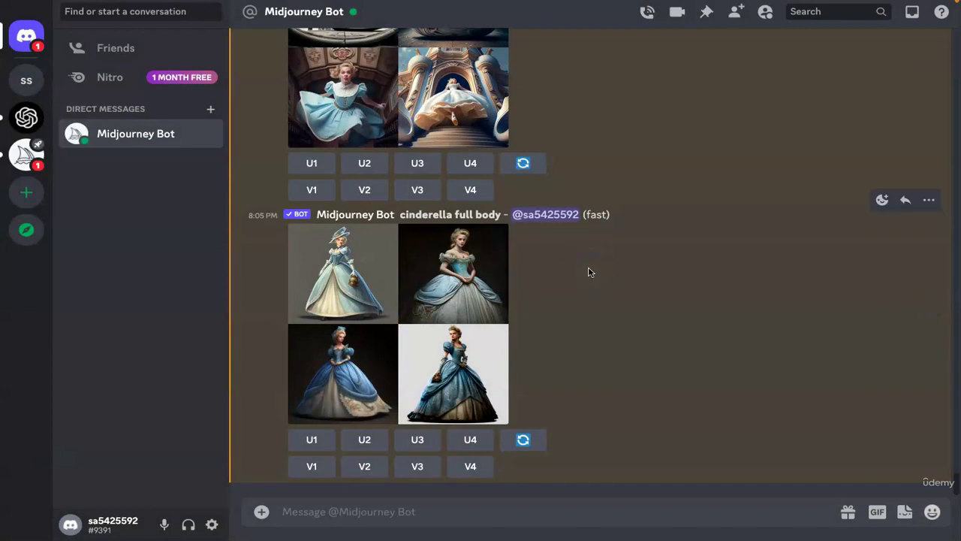
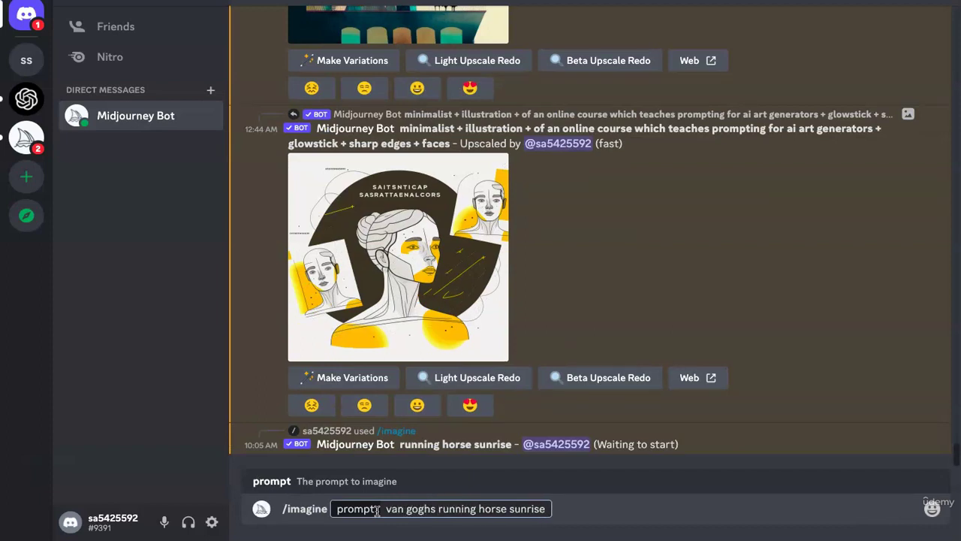
Change the start of the /imagine prompt so it reads "van gogh style painting of running horse sunrise" and submit it
key("BackSpace")
key("BackSpace")
type("style painting of")
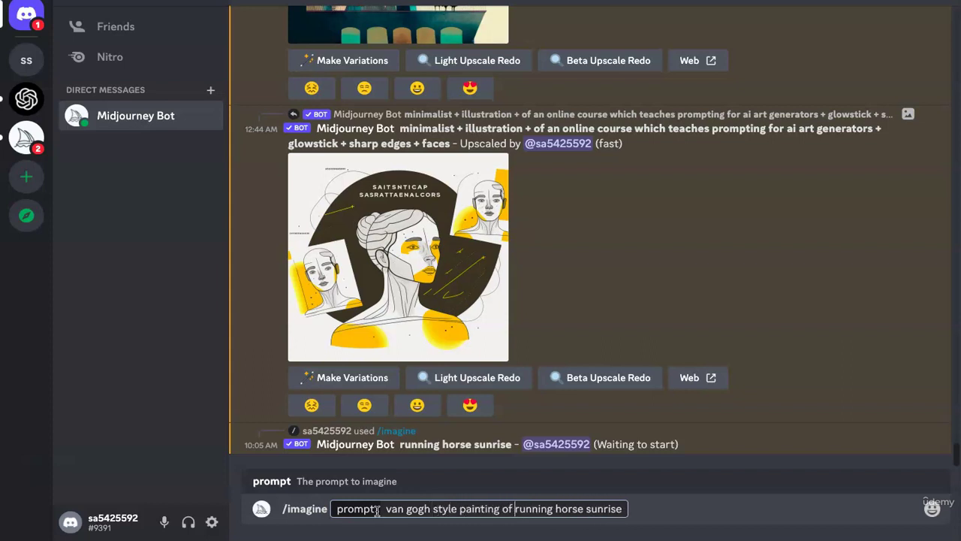
key("Return")
Bring back the last /imagine prompt, replace "van gogh" with "monet", and submit "monet style painting of running horse sunrise"
key("ctrl+z")
key("ctrl+Left")
key("Left")
key("Left")
key("Left")
key("Left")
key("Left")
key("Left")
key("Left")
key("Left")
key("Left")
key("Left")
key("Left")
key("Left")
key("Left")
key("Left")
key("Left")
key("Left")
key("Left")
key("Left")
key("Left")
key("Left")
key("Left")
key("Left")
key("Left")
key("Left")
key("Left")
key("Left")
key("Left")
key("Left")
key("Left")
key("shift+Left")
key("shift+Left")
key("shift+Left")
key("shift+Left")
key("shift+Left")
key("shift+Left")
key("shift+Left")
key("shift+Left")
type("monet")
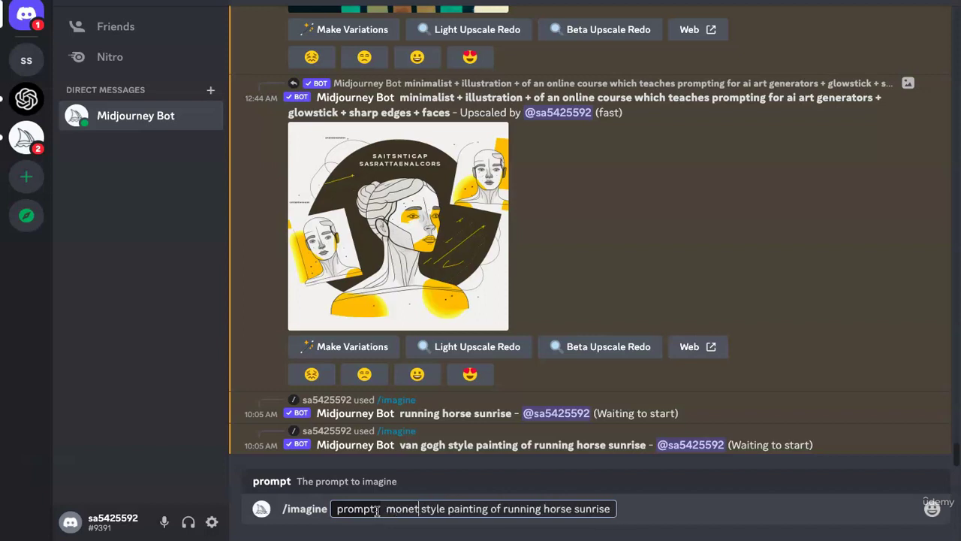
key("Return")
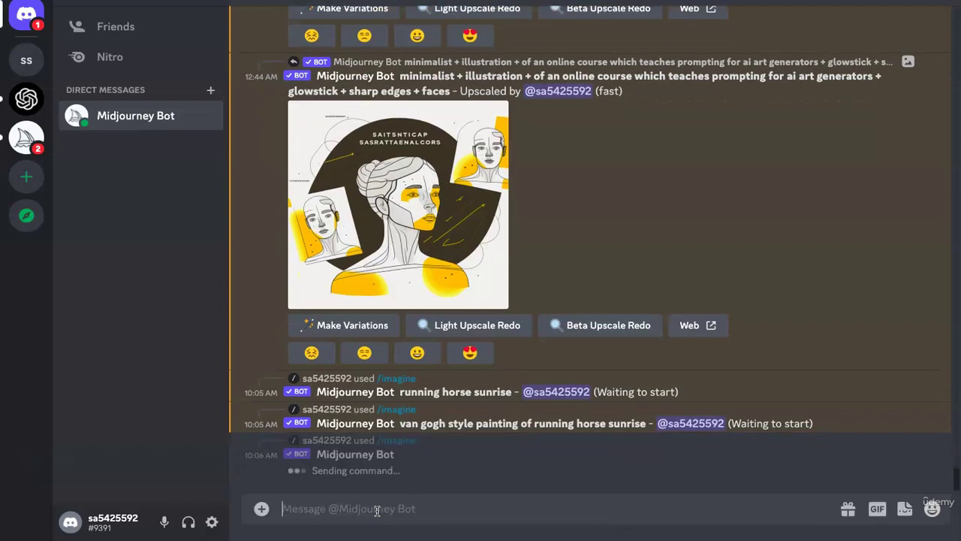
Recall the last /imagine prompt, replace "monet" with "banksy", and submit "banksy style painting of running horse sunrise"
key("Up")
key("Left")
key("Left")
key("Left")
key("Left")
key("Left")
key("Left")
key("Left")
key("Left")
key("Left")
key("Left")
key("Left")
key("Left")
key("Left")
key("Left")
key("Left")
key("Left")
key("Left")
key("Left")
key("Left")
key("Left")
key("Left")
key("Left")
key("Left")
key("Left")
key("Left")
key("Left")
key("Left")
key("Left")
key("Left")
key("Left")
key("Left")
key("Left")
key("Left")
key("Left")
key("Left")
key("Left")
key("shift+Left")
key("shift+Left")
key("shift+Left")
key("shift+Left")
key("shift+Left")
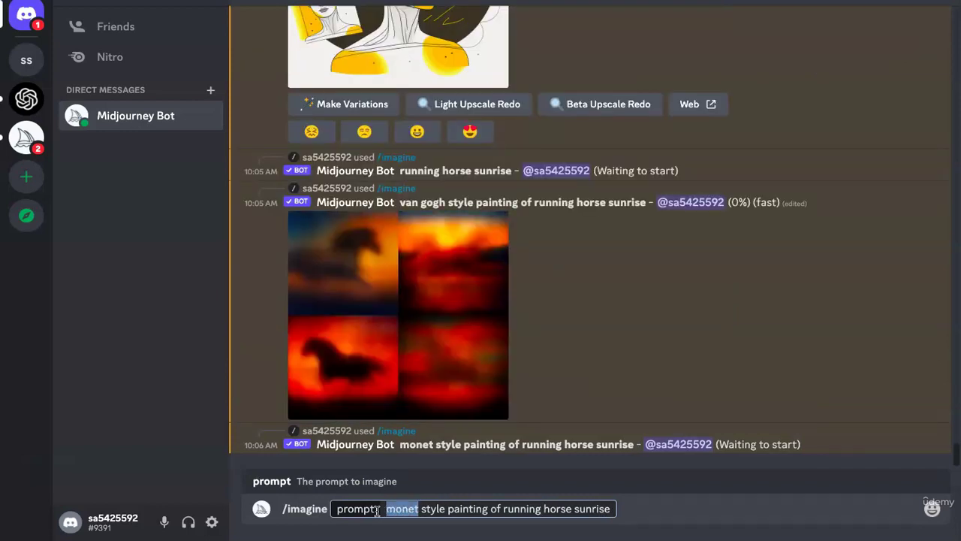
type("banksy")
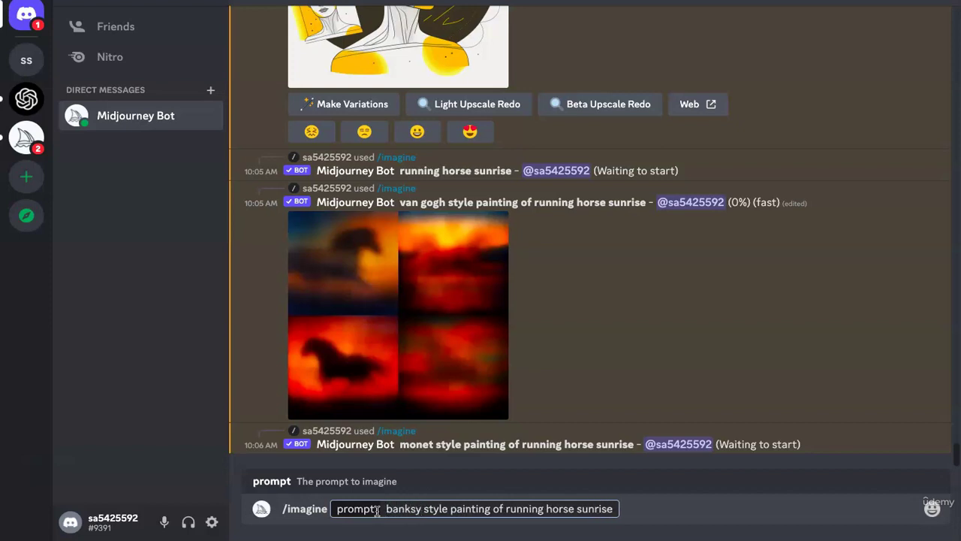
key("Return")
Restore the last /imagine prompt, replace "banksy" with "picasso", and submit "picasso style painting of running horse sunrise"
key("ctrl+z")
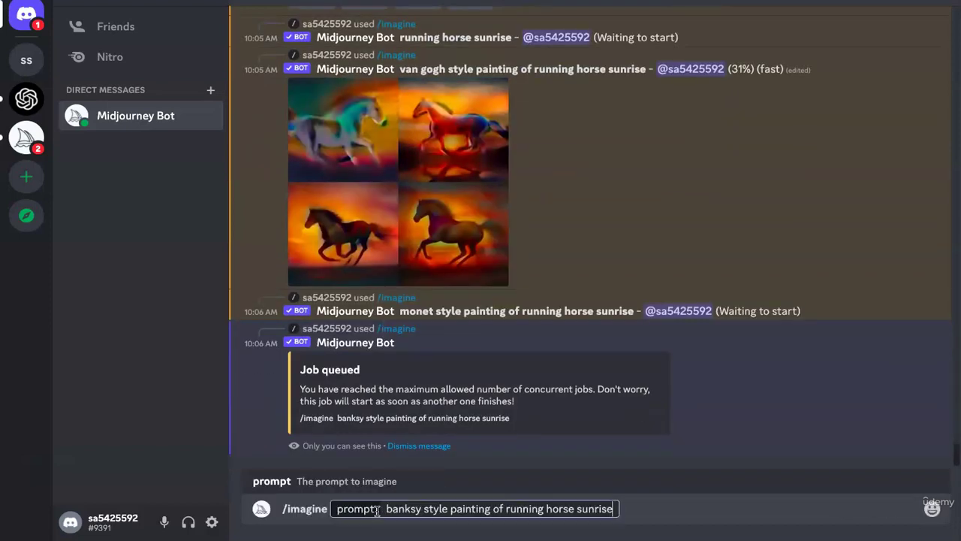
key("Left")
key("Left")
key("Left")
key("Left")
key("Left")
key("Left")
key("Left")
key("Left")
key("Left")
key("Left")
key("Left")
key("Left")
key("Left")
key("Left")
key("Left")
key("Left")
key("Left")
key("Left")
key("Left")
key("Left")
key("Left")
key("Left")
key("Left")
key("Left")
key("Left")
key("Left")
key("Left")
key("Left")
key("Left")
key("Left")
key("Left")
key("Left")
key("Left")
key("shift+Left")
key("shift+Left")
key("shift+Left")
key("shift+Left")
key("shift+Left")
key("shift+Left")
type("picasso")
key("Return")
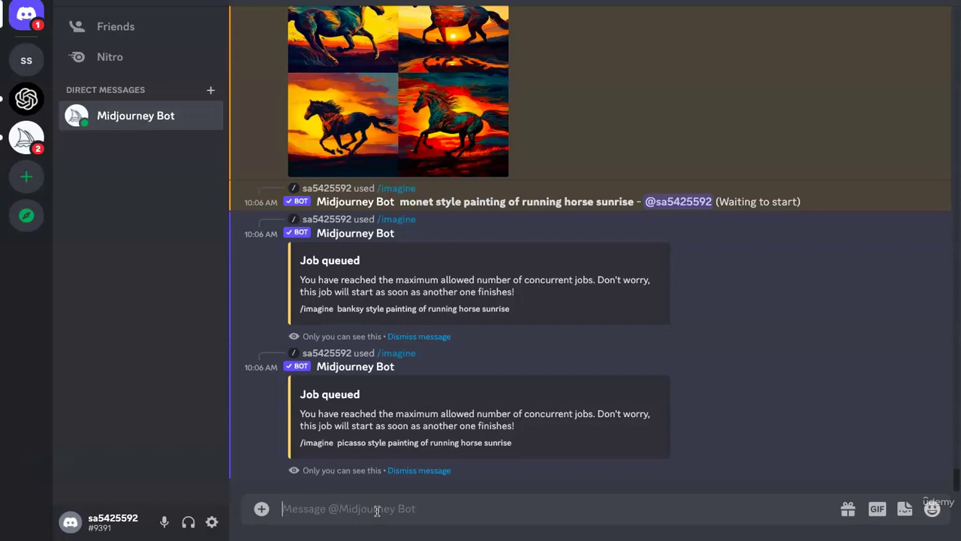
Recall the last /imagine prompt, replace "picasso" with "da vinci", and submit "da vinci style painting of running horse sunrise"
type("/imagine prompt: picasso style painting of running horse sunrise")
key("Left")
key("Left")
key("Left")
key("Left")
key("Left")
key("Left")
key("Left")
key("Left")
key("Left")
key("Left")
key("Left")
key("Left")
key("Left")
key("Left")
key("Left")
key("Left")
key("Left")
key("Left")
key("Left")
key("Left")
key("Left")
key("Left")
key("Left")
key("Left")
key("Left")
key("Left")
key("Left")
key("Left")
key("Left")
key("Left")
key("Left")
key("Left")
key("Left")
key("Left")
key("Left")
key("Left")
key("shift+Left")
key("shift+Left")
key("shift+Left")
key("shift+Left")
key("shift+Left")
key("shift+Left")
key("shift+Left")
key("shift+Left")
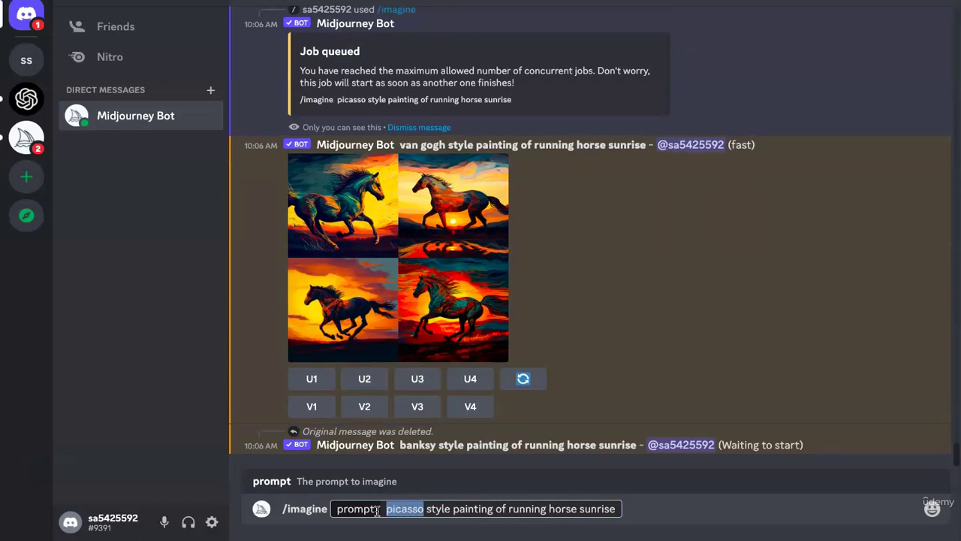
type("da vinci")
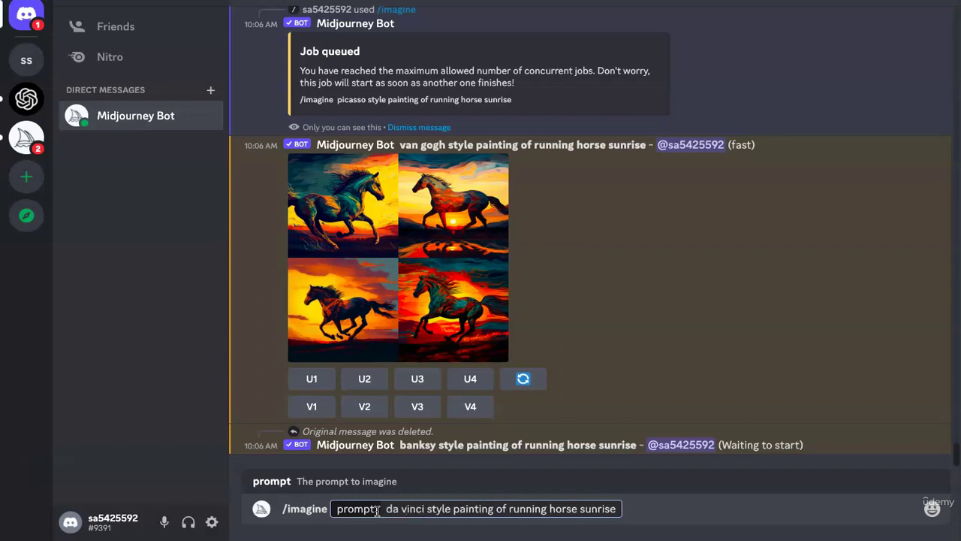
key("Return")
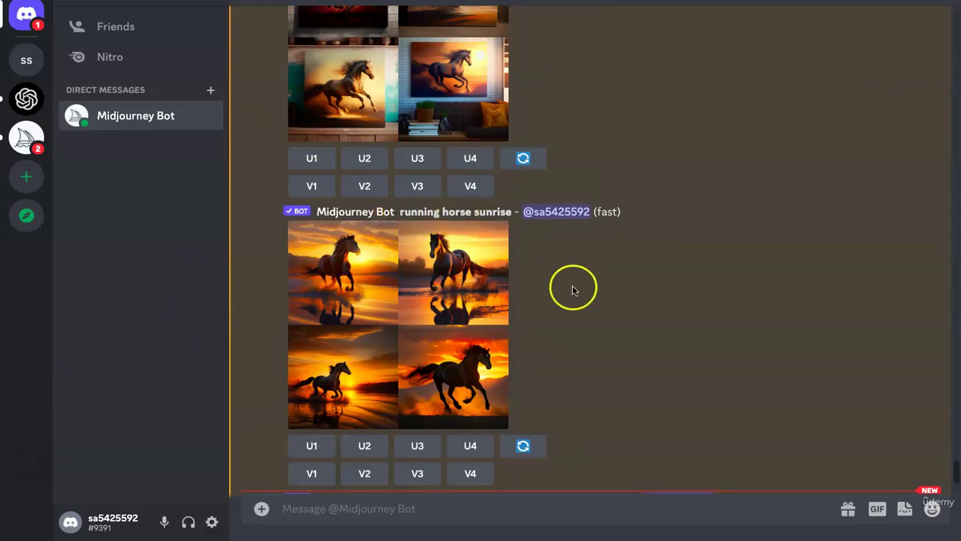
View the enlarged image grids for "running horse sunrise" and its Van Gogh style version, closing each preview
left_click(386, 324)
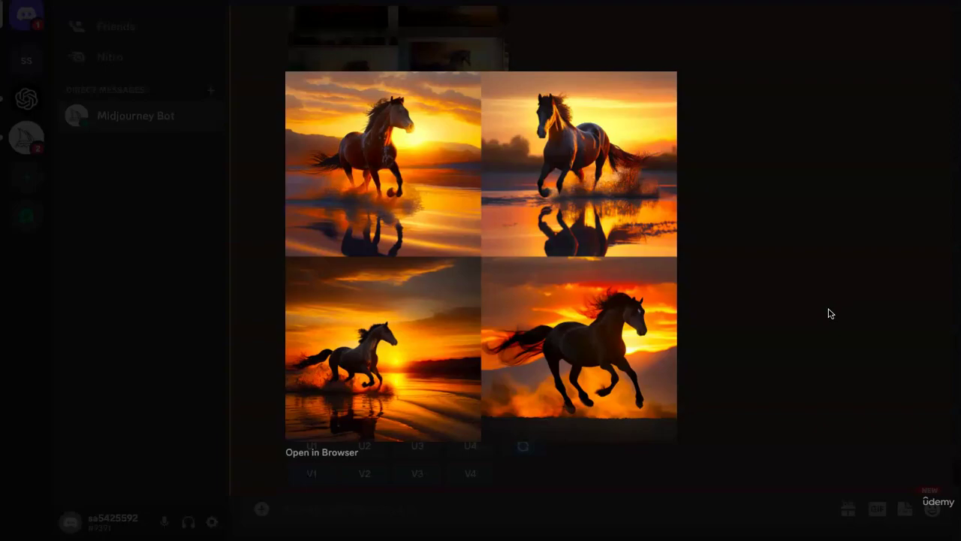
left_click(831, 313)
scroll(831, 313, "up", 10)
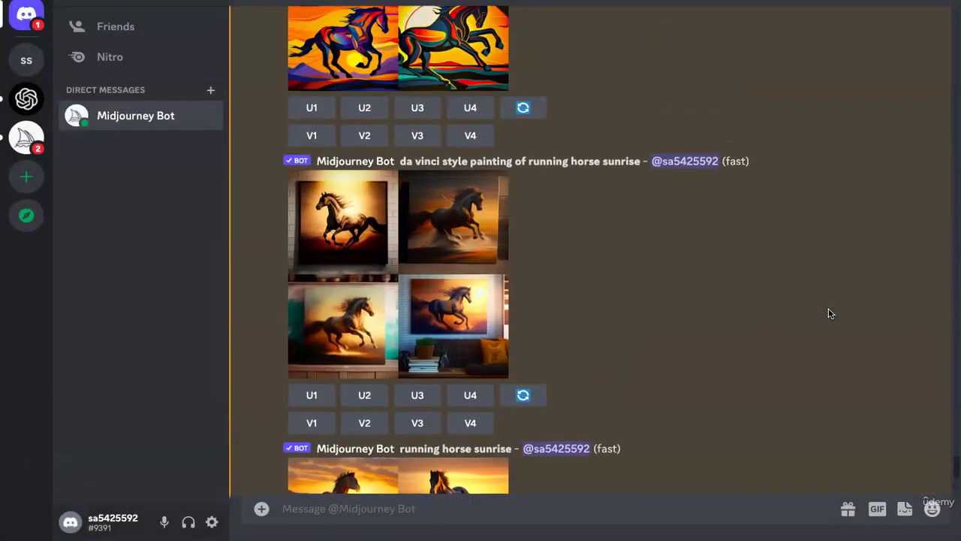
scroll(831, 313, "up", 6)
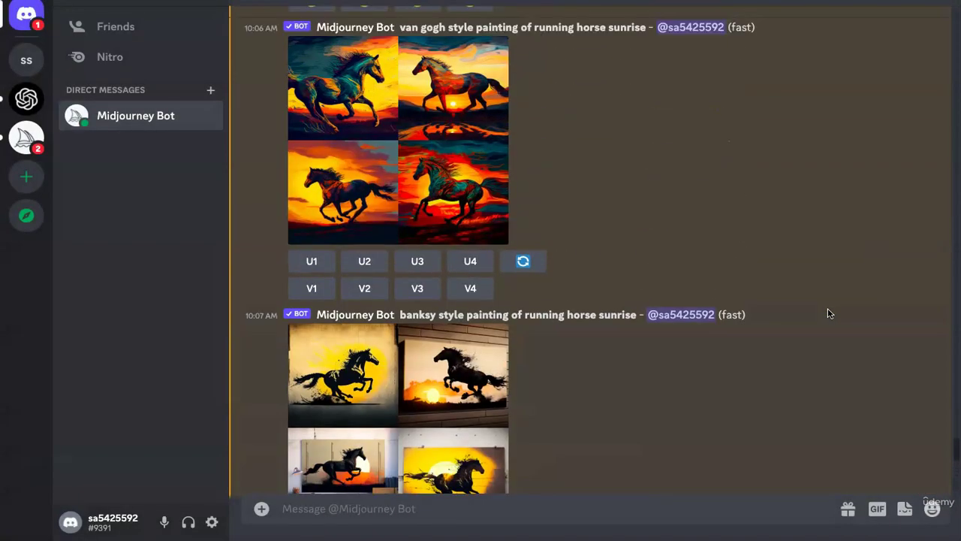
left_click(379, 180)
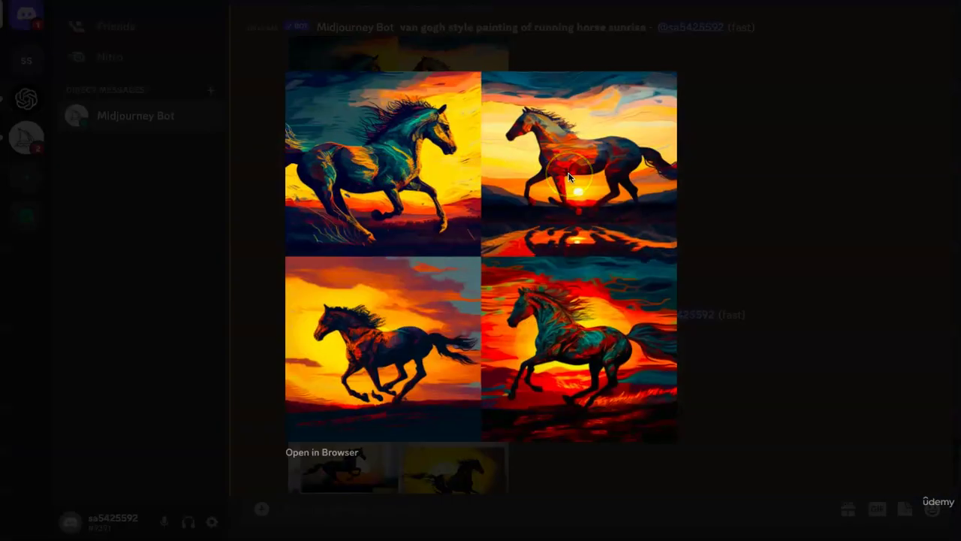
left_click(837, 198)
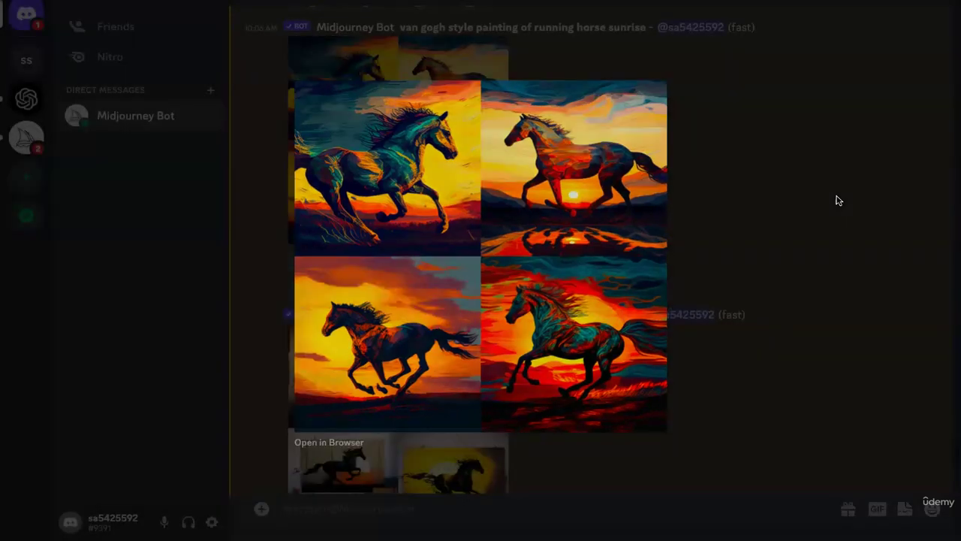
left_click(836, 200)
Examine the Banksy, Picasso and da Vinci style horse grids one after another at enlarged size
scroll(430, 303, "down", 3)
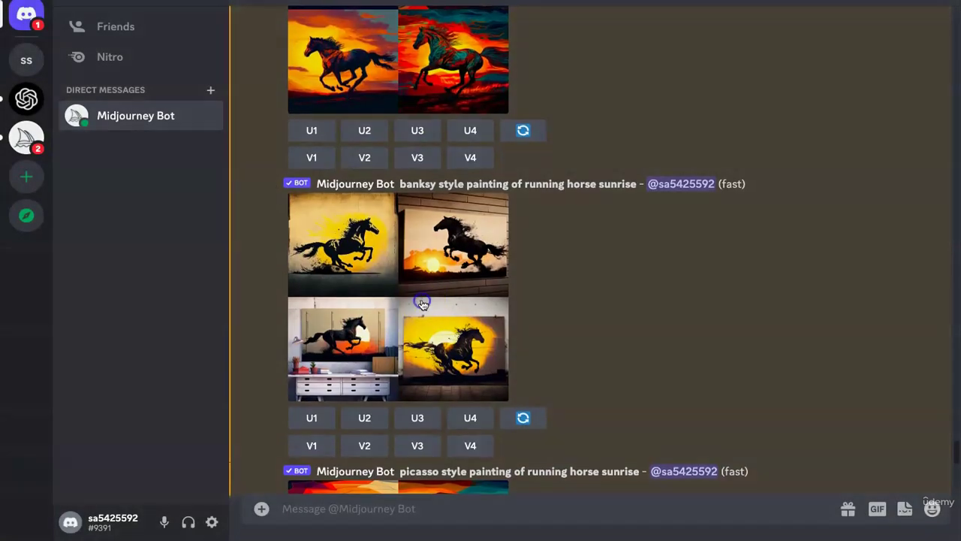
left_click(428, 303)
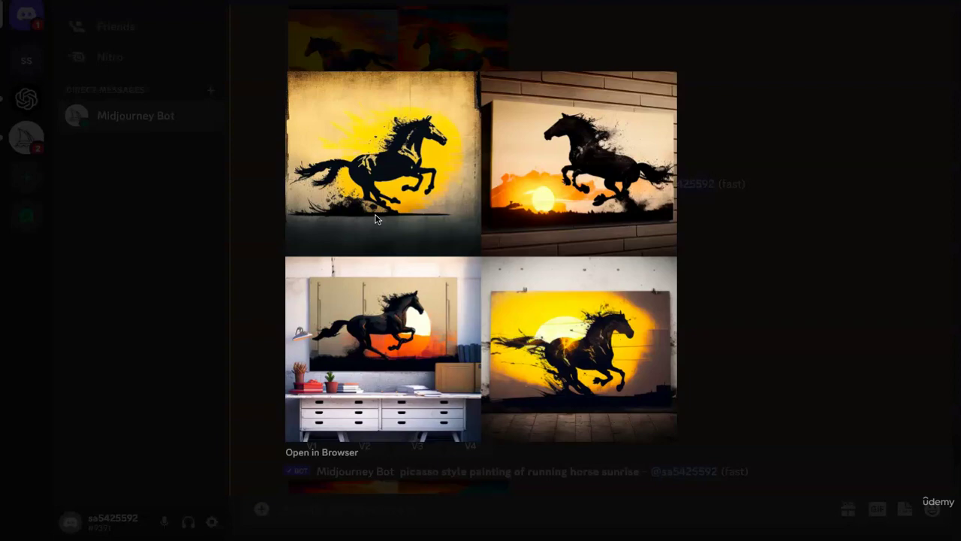
left_click(768, 326)
scroll(768, 329, "down", 5)
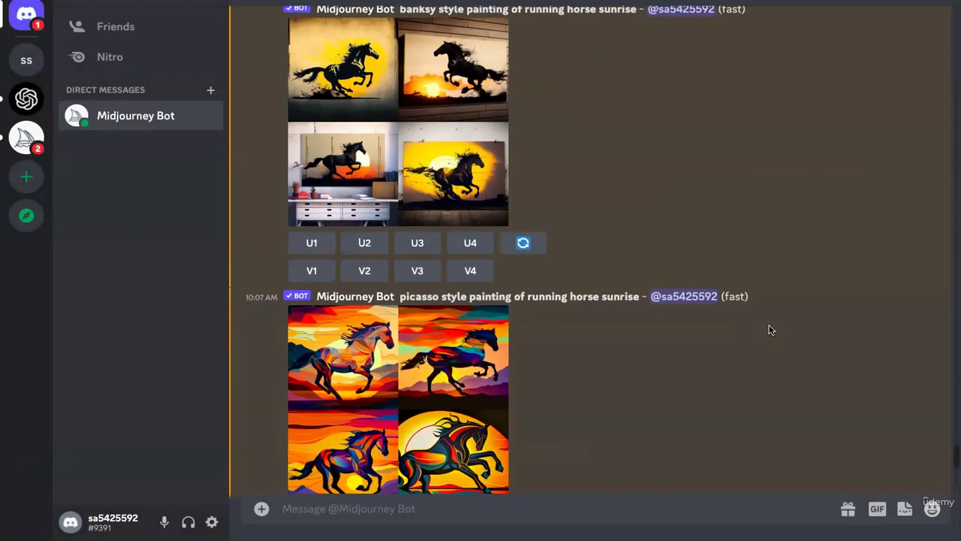
left_click(447, 288)
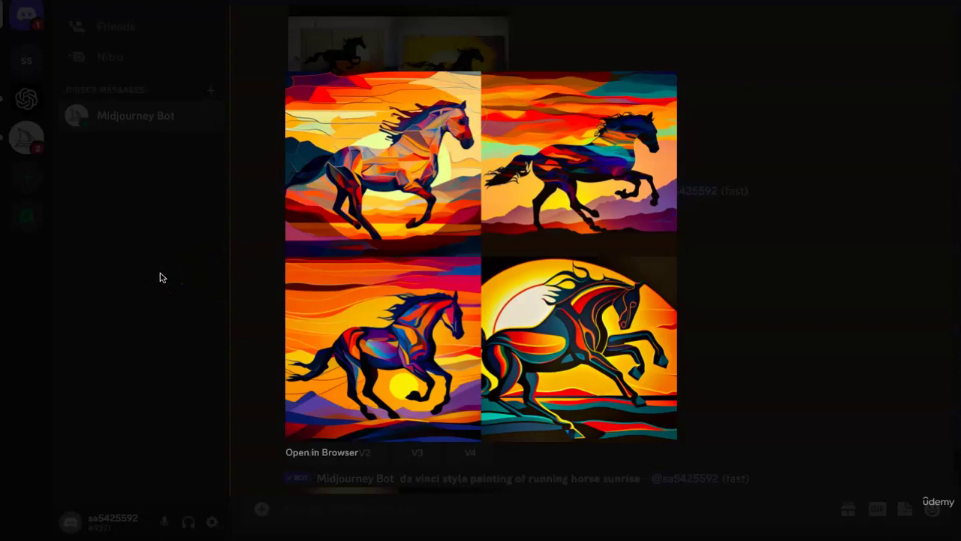
left_click(160, 278)
scroll(650, 300, "down", 5)
left_click(365, 257)
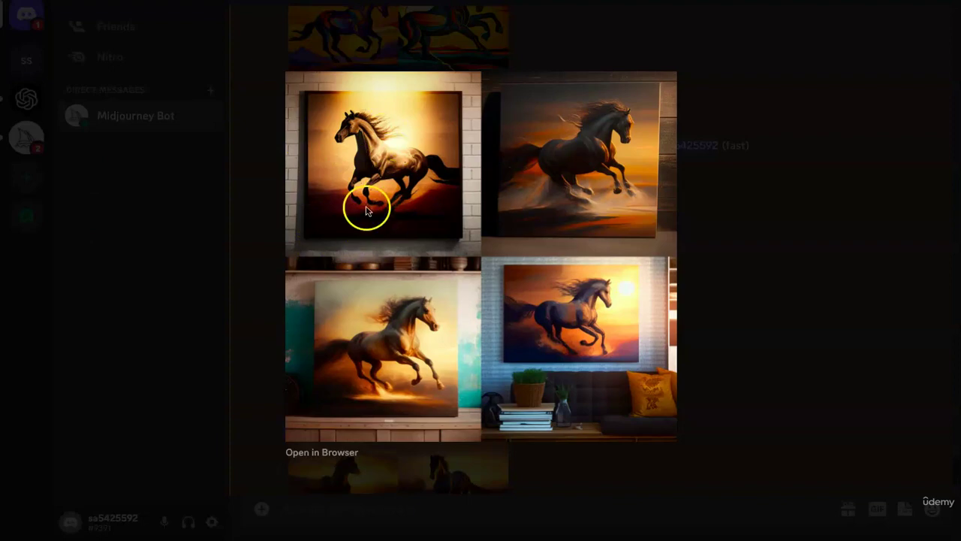
left_click(103, 248)
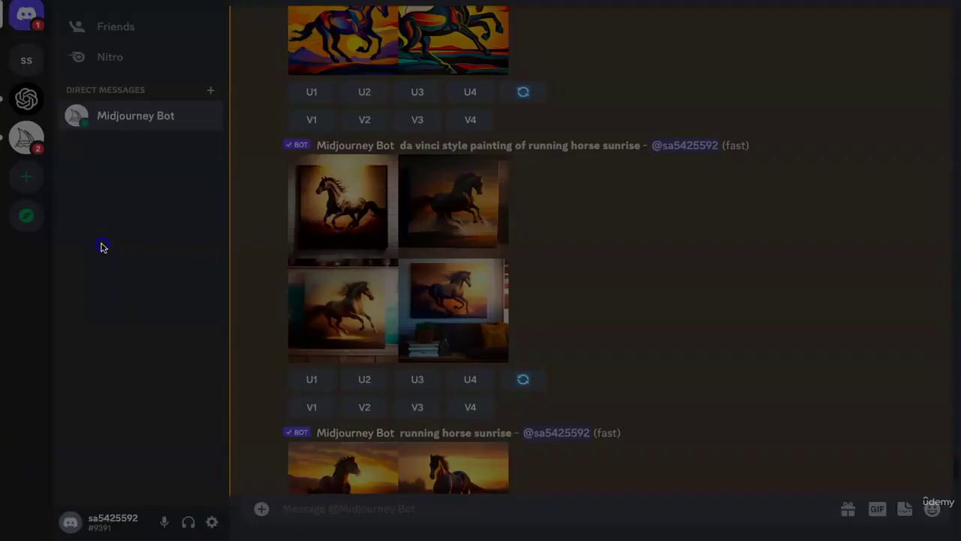
Look back over the artist-style horse results and inspect the enlarged Monet style grid
scroll(242, 238, "up", 3)
scroll(243, 238, "up", 10)
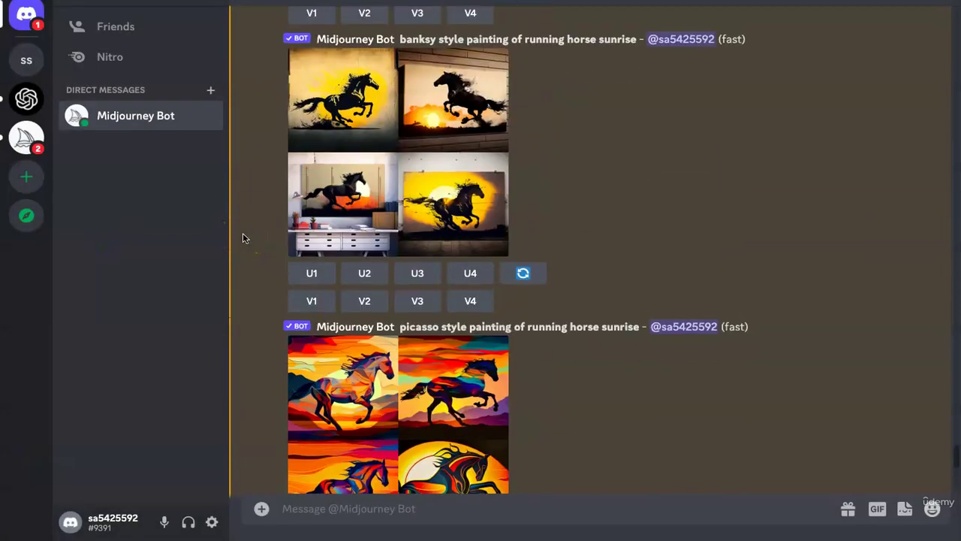
scroll(242, 238, "up", 1)
scroll(243, 238, "down", 6)
scroll(243, 238, "down", 2)
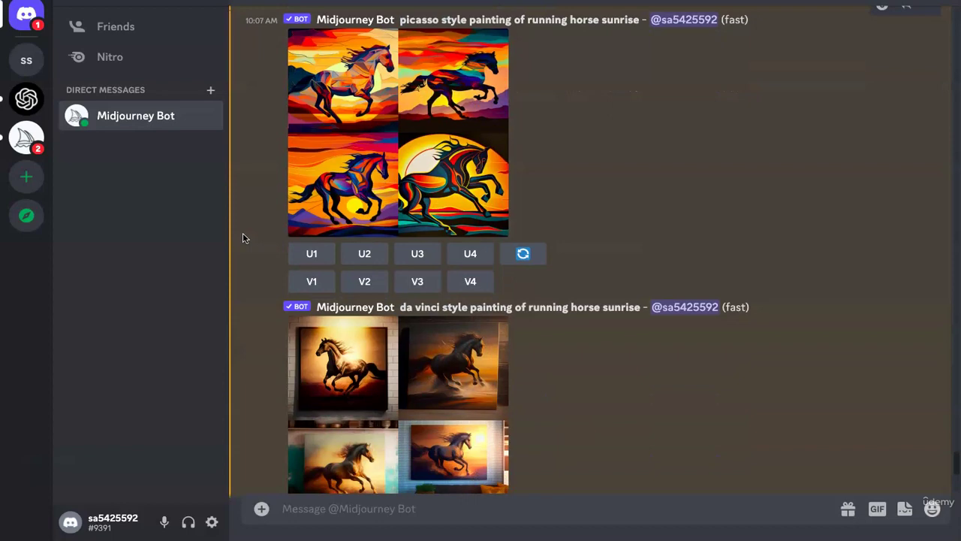
scroll(243, 238, "down", 11)
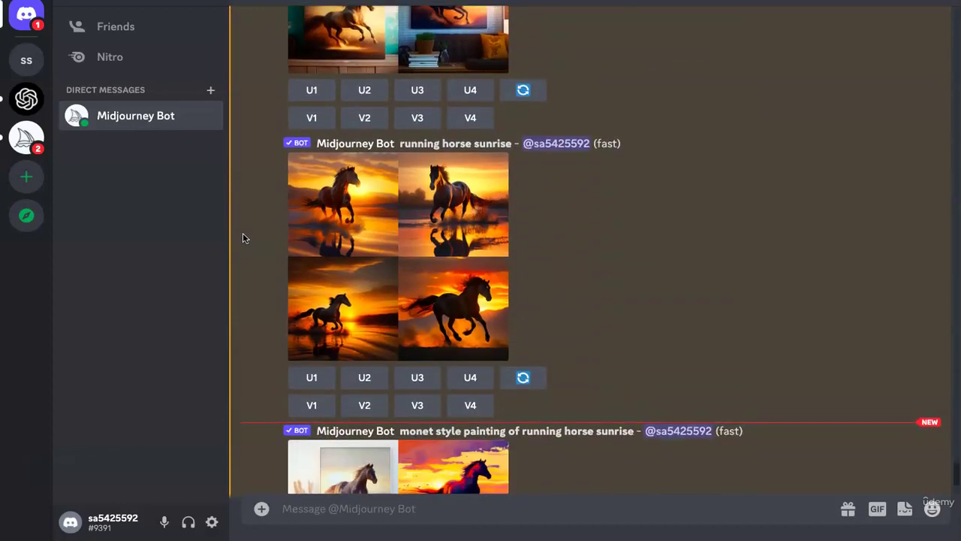
scroll(242, 237, "down", 6)
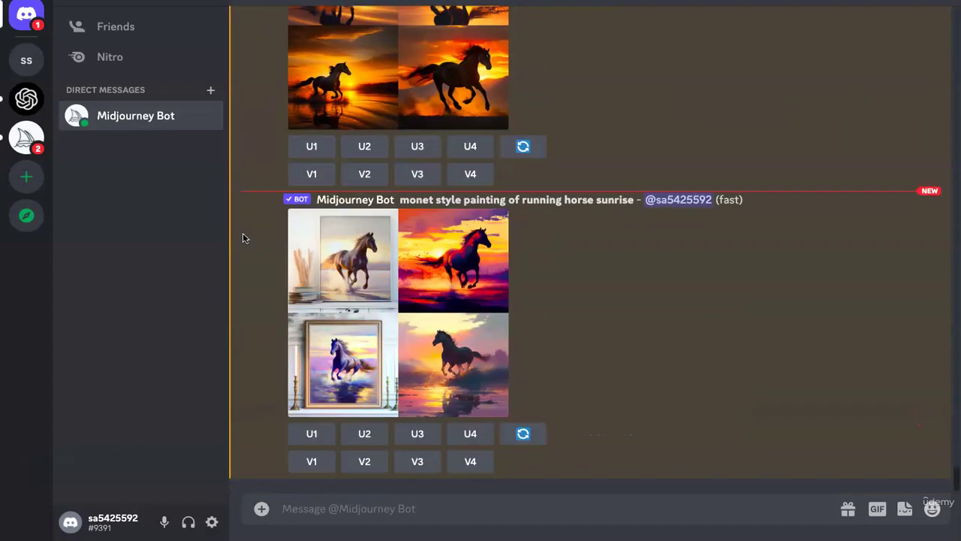
left_click(365, 313)
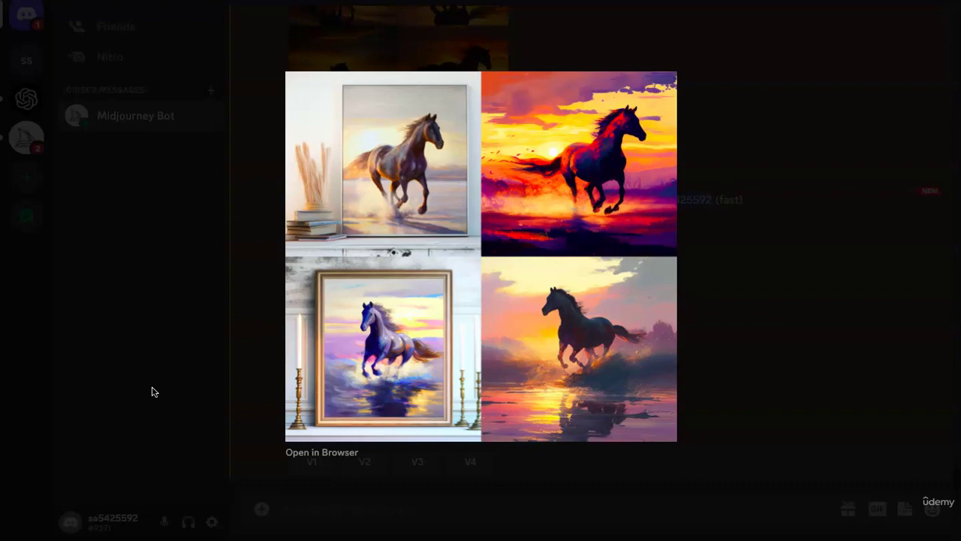
left_click(152, 392)
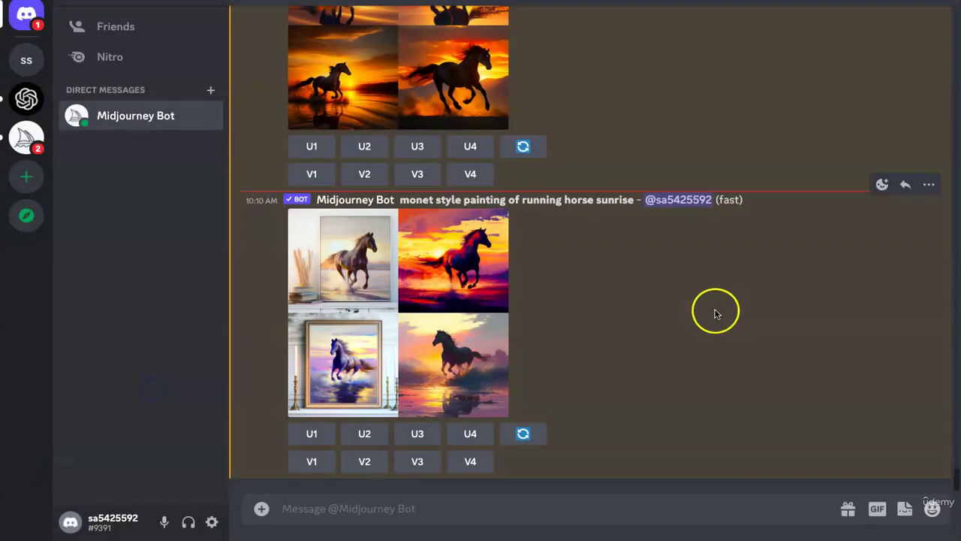
Submit a new /imagine prompt reading "running horse sunrise in stary nights style", reusing the subject text copied from the Monet result
left_click(536, 512)
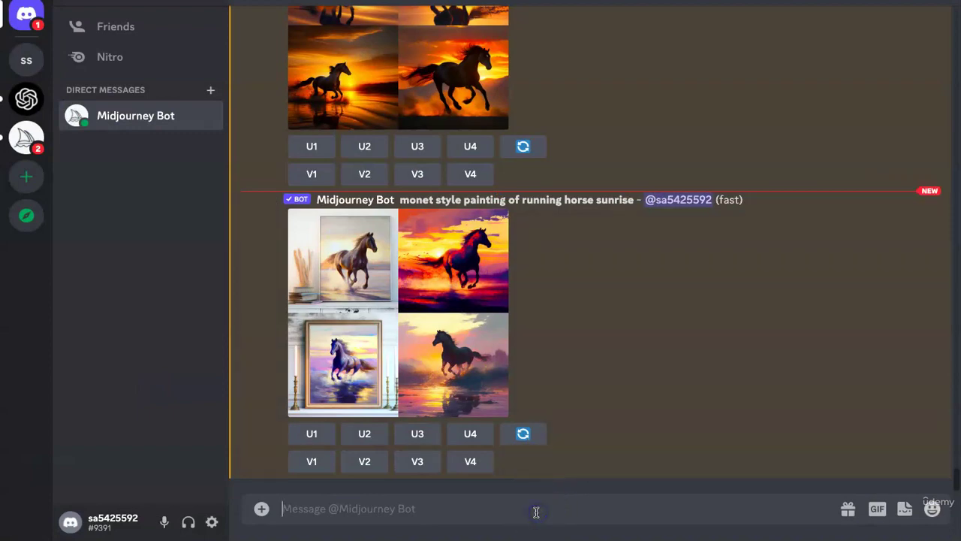
type("/imagine")
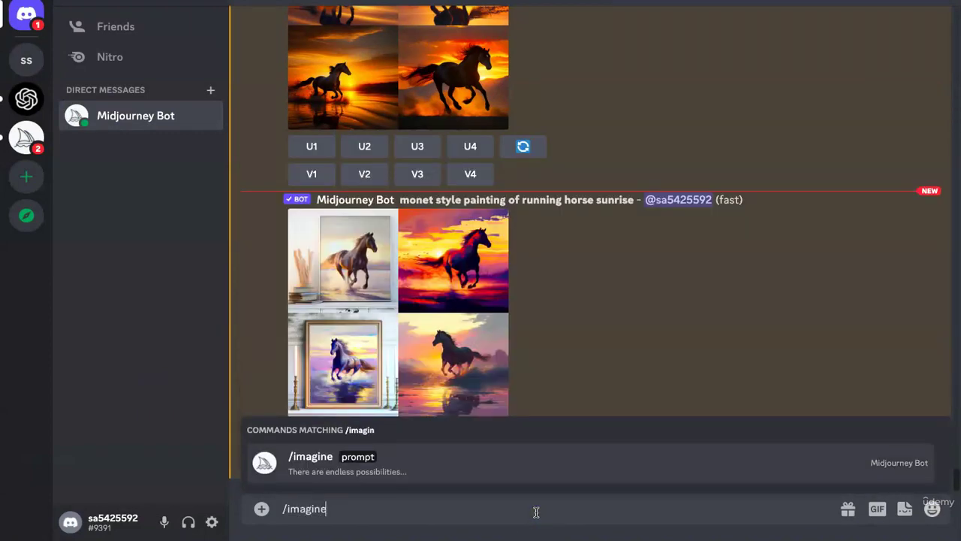
key("Return")
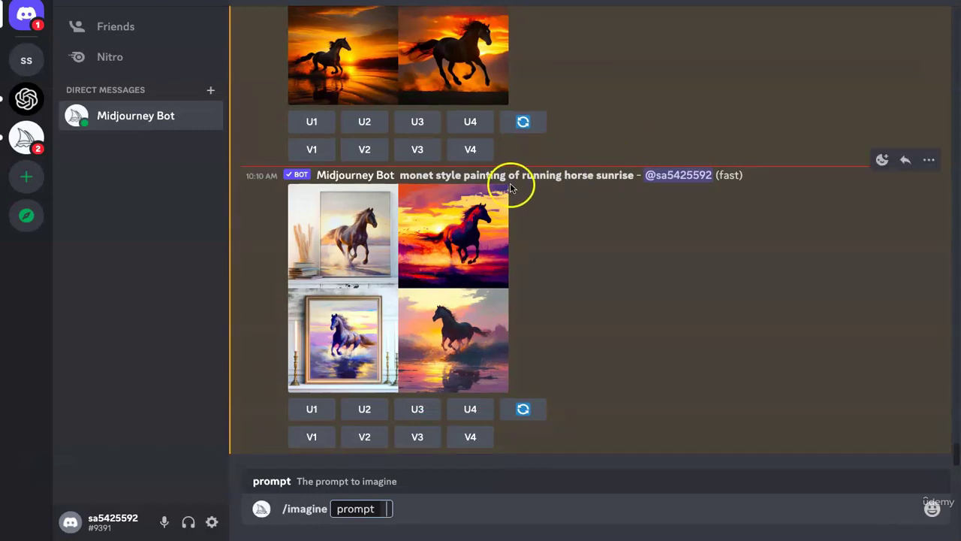
left_click_drag(520, 175, 637, 175)
key("ctrl+c")
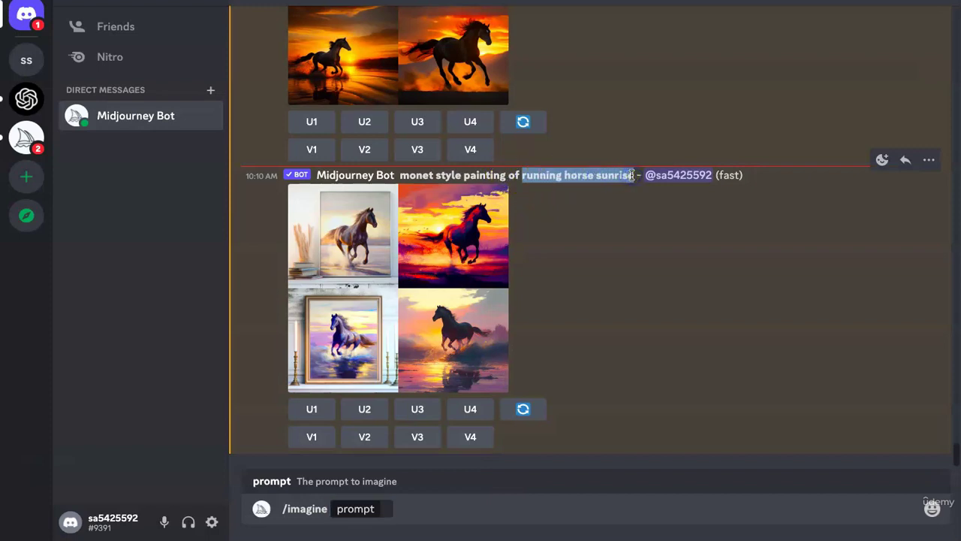
left_click(389, 507)
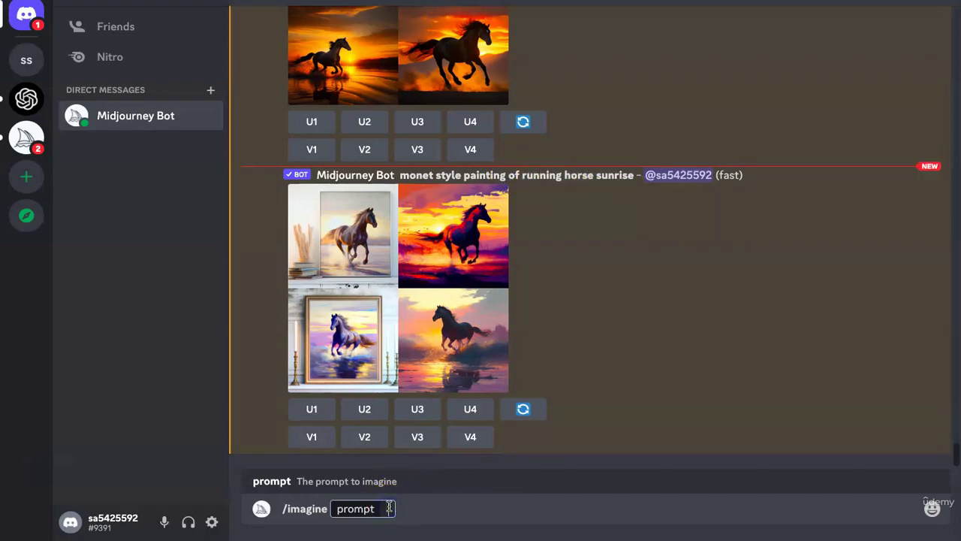
key("ctrl+v")
type("i")
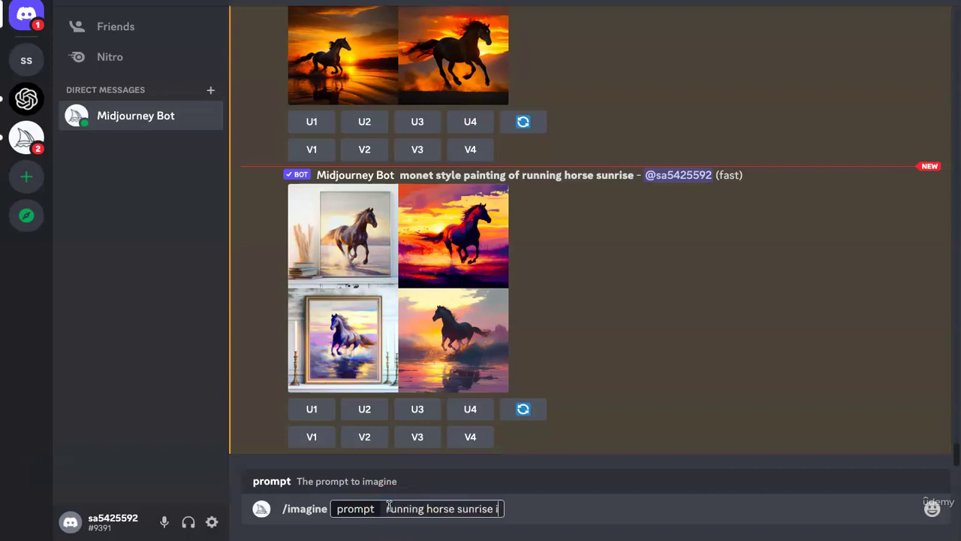
type("n stary ")
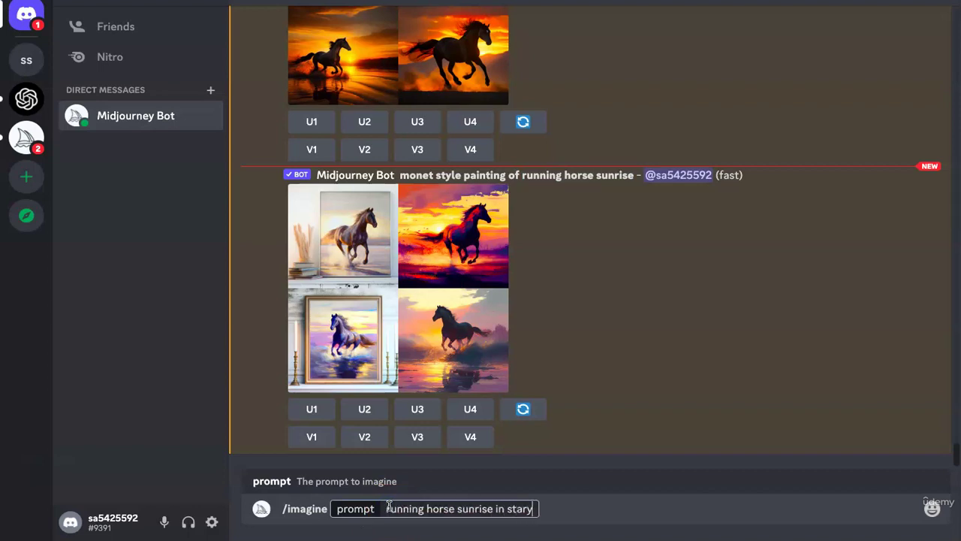
type("nights style")
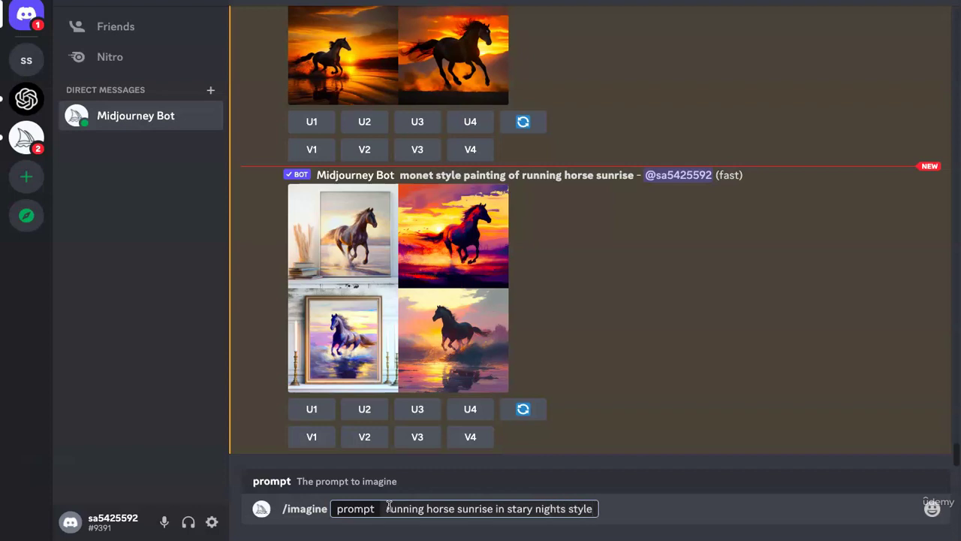
key("Return")
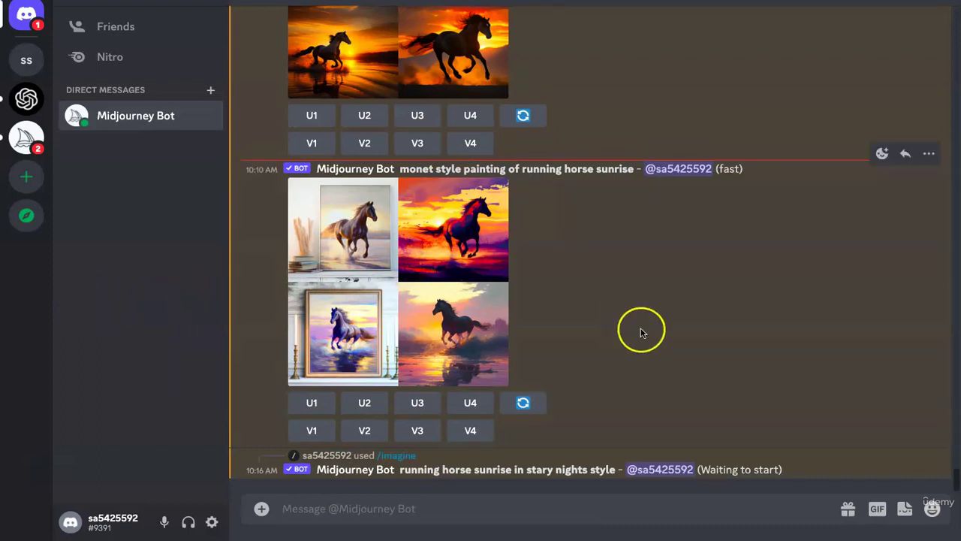
Bring back the last /imagine prompt, replace its whole text with "stary nights painting", and submit it
left_click(408, 515)
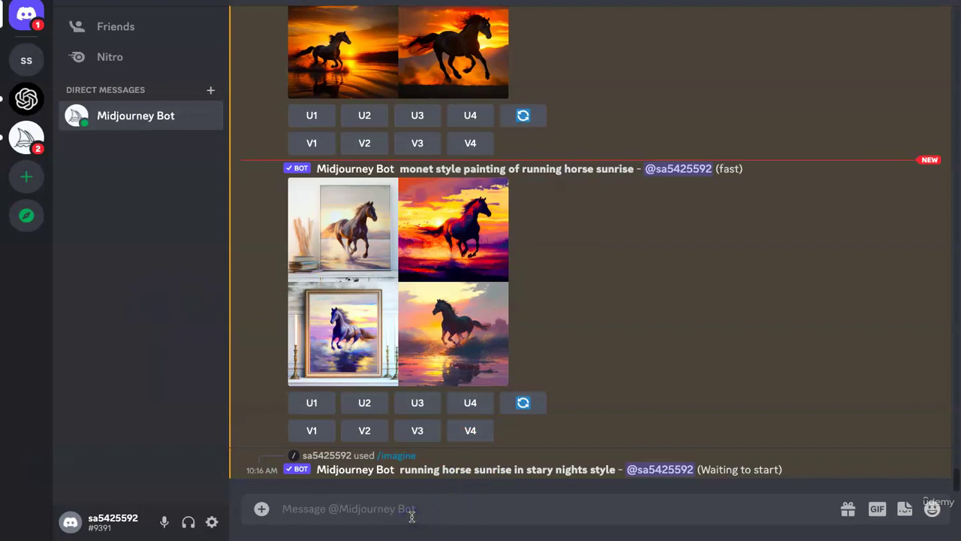
type("/imagine prompt: running horse sunrise in stary nights style")
key("shift+Left")
key("shift+Left")
key("shift+Left")
key("shift+Left")
key("shift+Left")
key("shift+Left")
key("shift+Left")
key("shift+Left")
key("shift+Left")
key("shift+Left")
key("shift+Left")
key("shift+Left")
key("shift+Left")
key("shift+Left")
key("shift+Left")
key("shift+Left")
key("shift+Left")
key("shift+Left")
key("shift+Left")
key("shift+Left")
key("shift+Left")
key("shift+Left")
key("shift+Left")
key("shift+Left")
key("shift+Left")
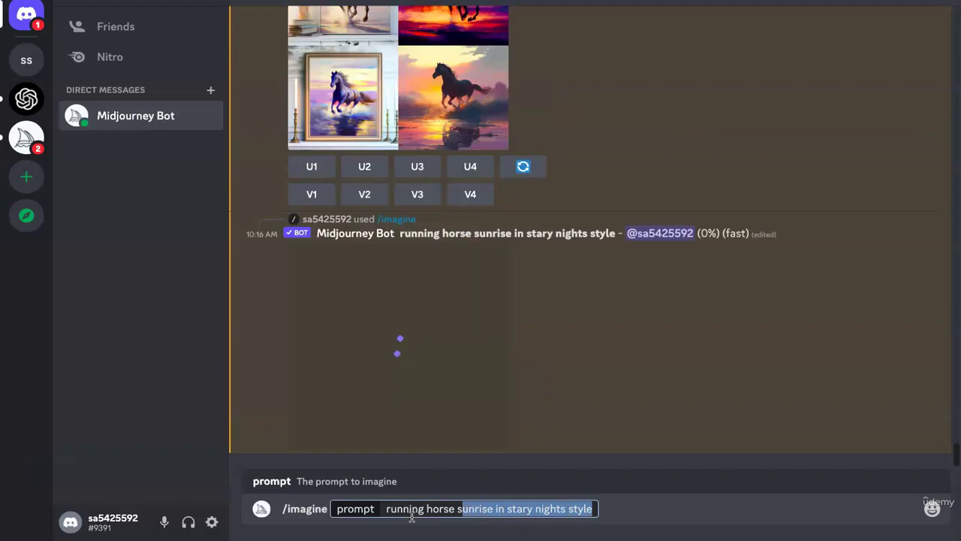
key("shift+Left")
key("shift+Left")
key("shift+Left")
key("shift+Left")
key("shift+Left")
key("shift+Left")
key("shift+Left")
key("shift+Left")
key("shift+Left")
key("shift+Left")
key("shift+Left")
key("shift+Left")
key("shift+Left")
key("shift+Left")
key("shift+Left")
type("stary n")
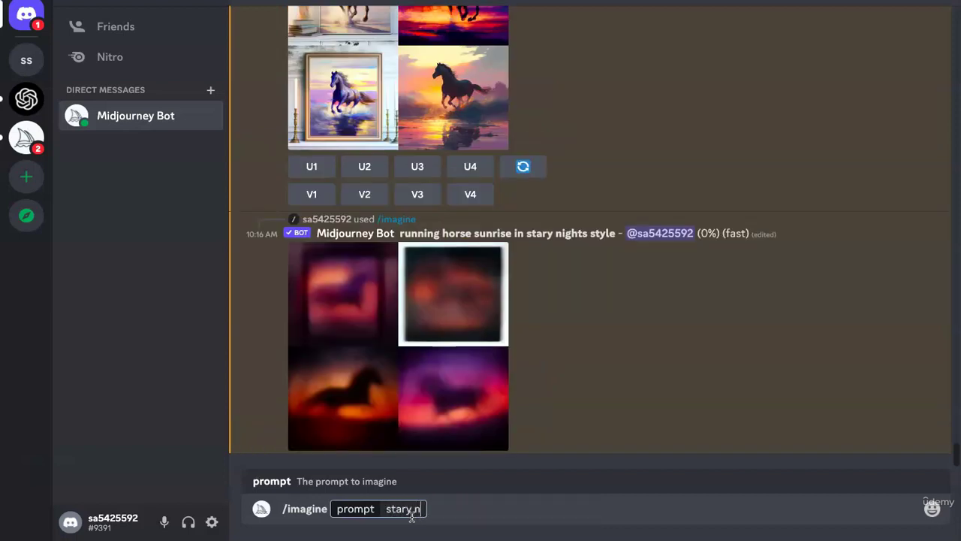
type("ights painting")
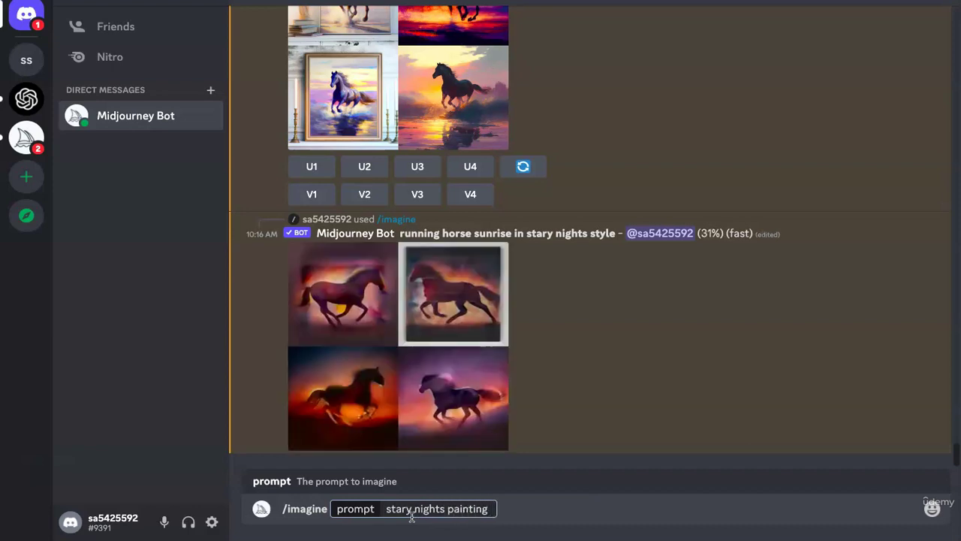
key("Return")
Bring back the last /imagine prompt, replace its whole text with "mona lisa painting", and submit it
key("ctrl+z")
key("shift+Left")
key("shift+Left")
key("shift+Left")
key("shift+Left")
key("shift+Left")
key("shift+Left")
key("shift+Left")
key("shift+Left")
key("shift+Left")
key("shift+Left")
key("shift+Left")
key("shift+Left")
key("shift+Left")
key("shift+Left")
key("shift+Left")
key("shift+Left")
key("shift+Left")
key("shift+Left")
key("shift+Left")
key("shift+Left")
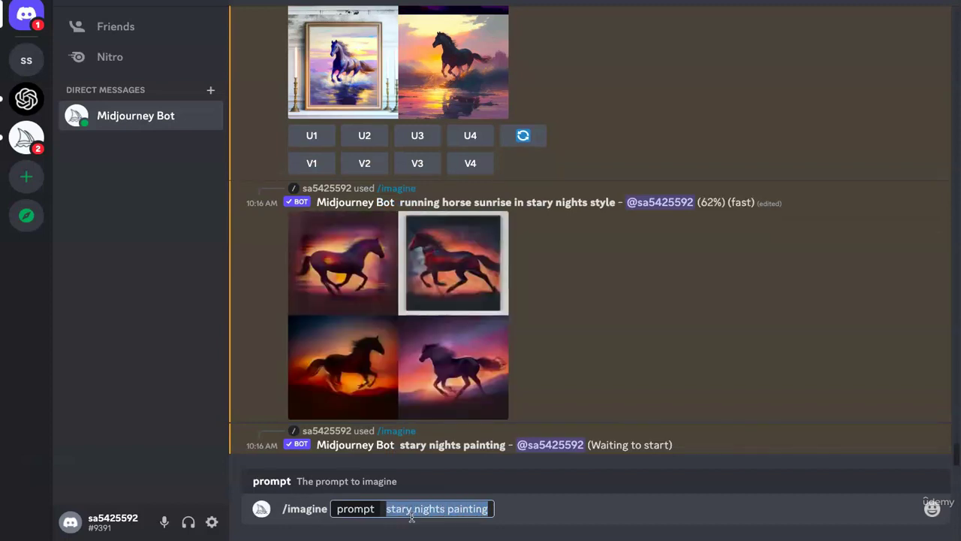
type("mona lisa")
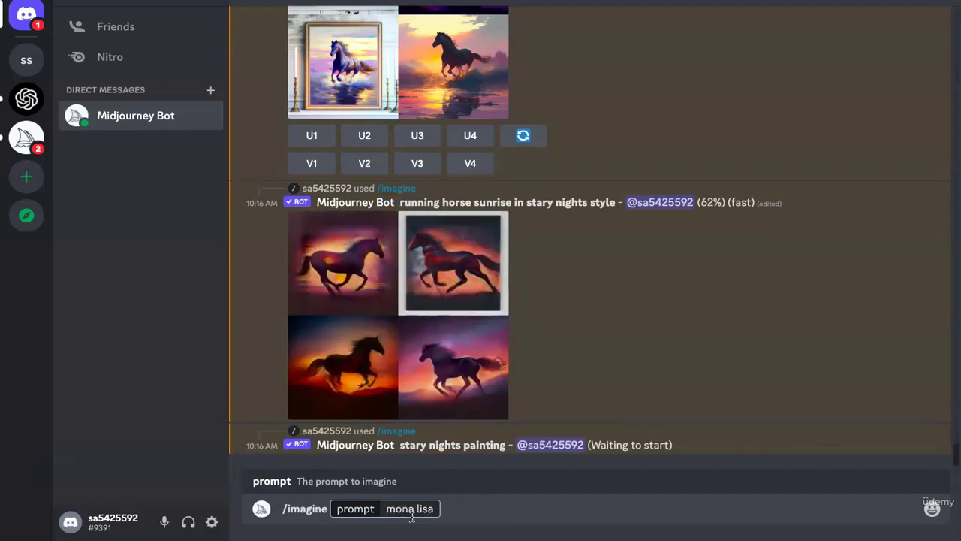
type(" painting")
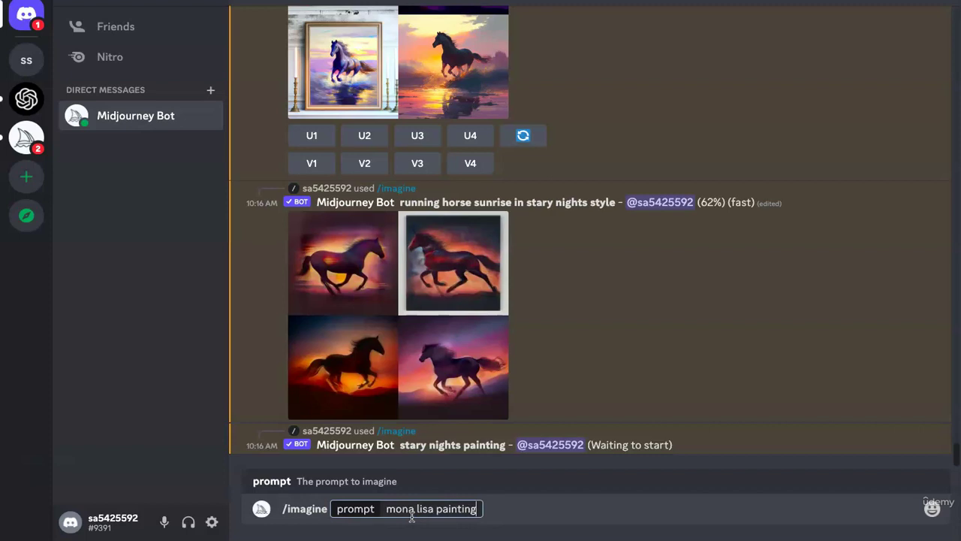
key("Return")
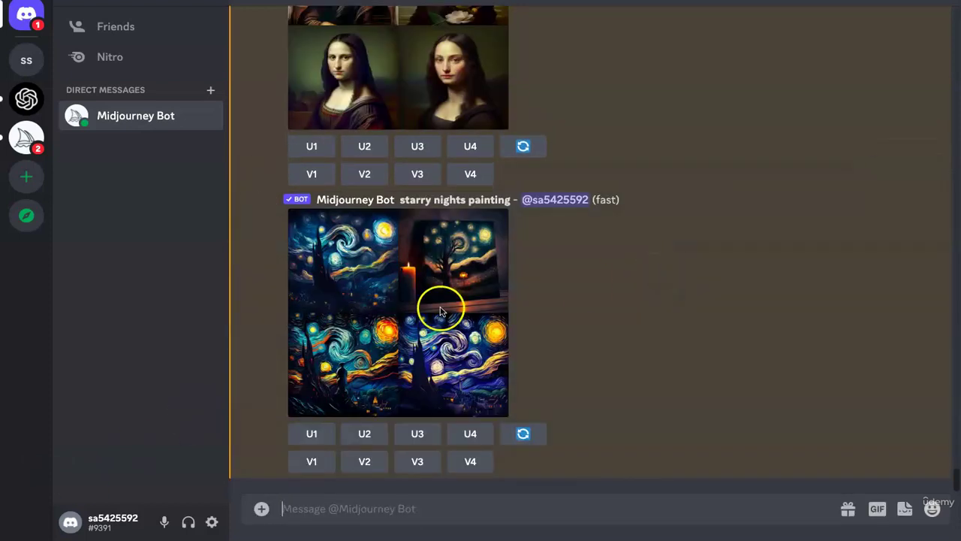
Inspect the "starry nights painting" grid and the "running horse sunrise in stary nights style" grid at enlarged size
left_click(441, 311)
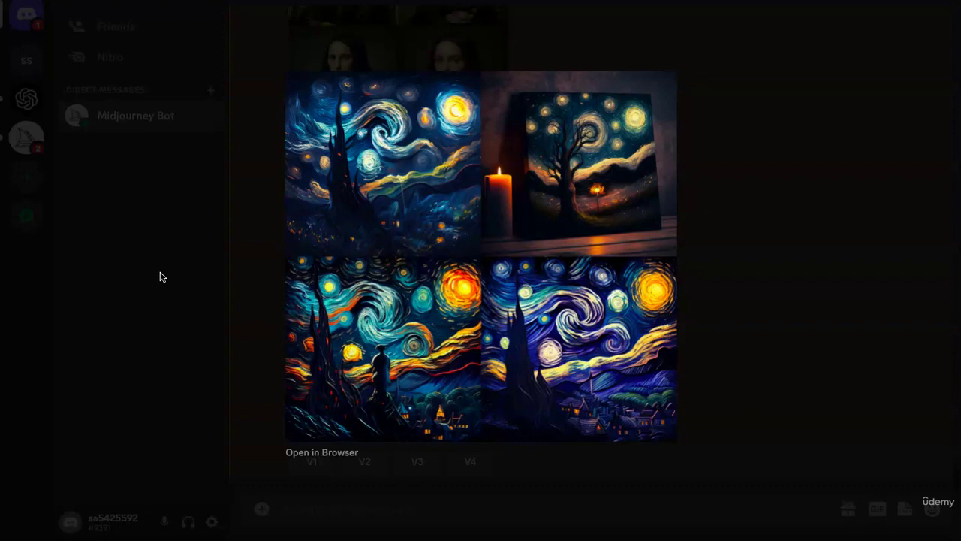
left_click(159, 277)
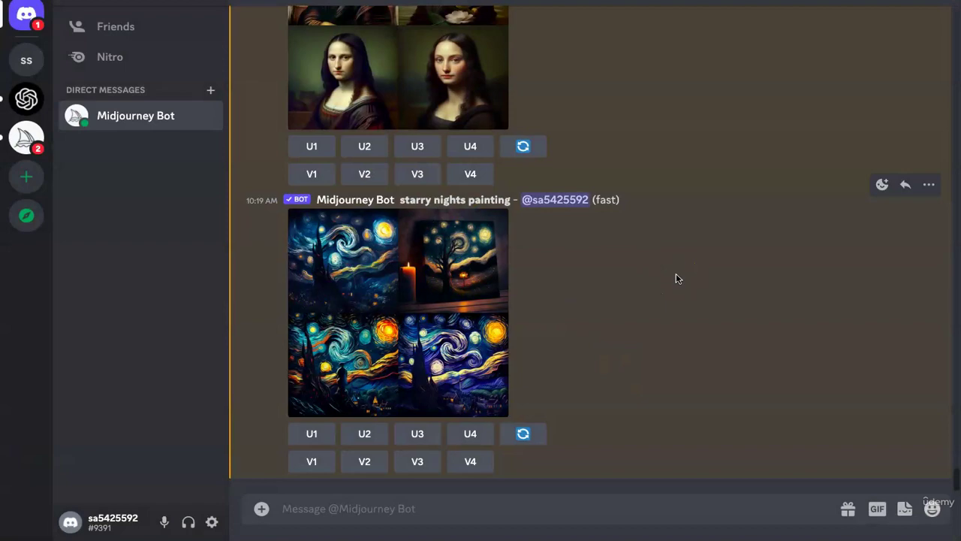
scroll(676, 279, "up", 6)
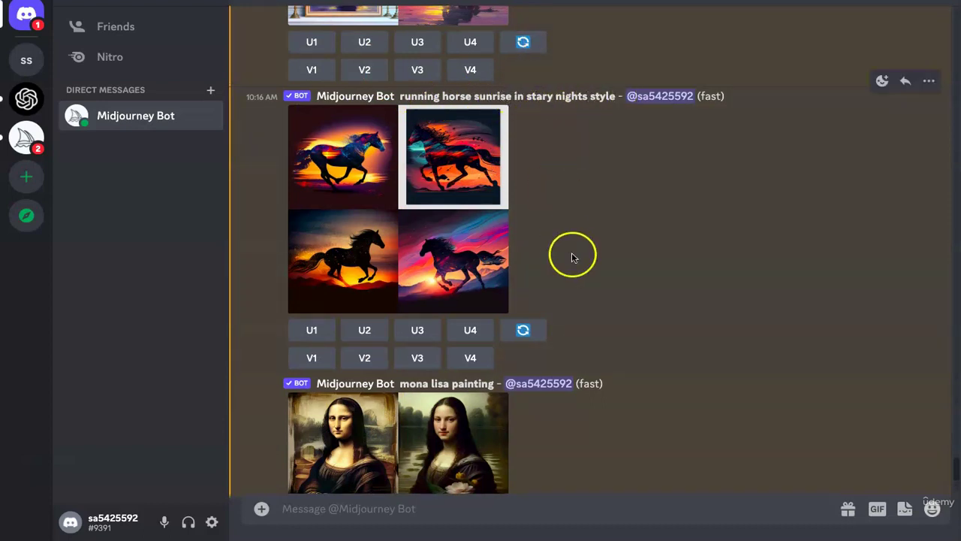
left_click(403, 223)
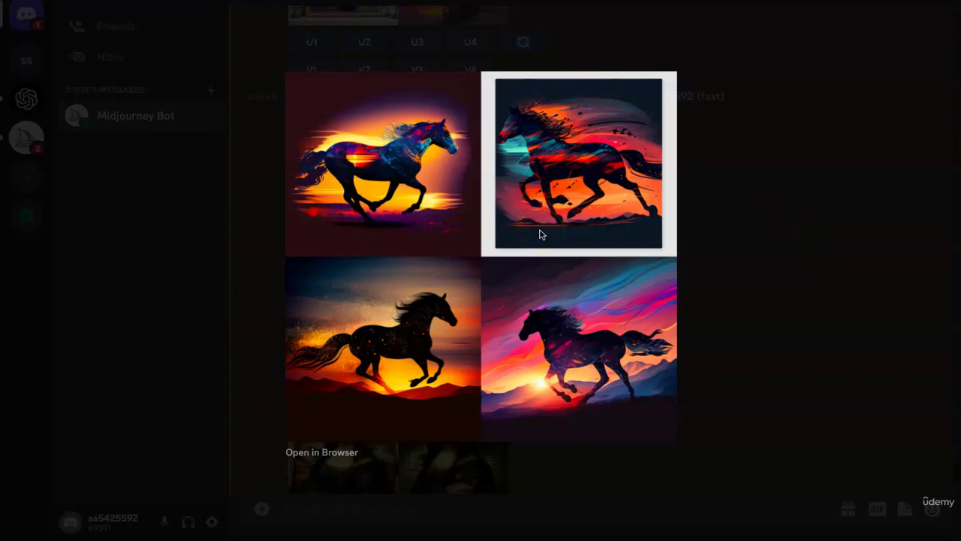
left_click(816, 301)
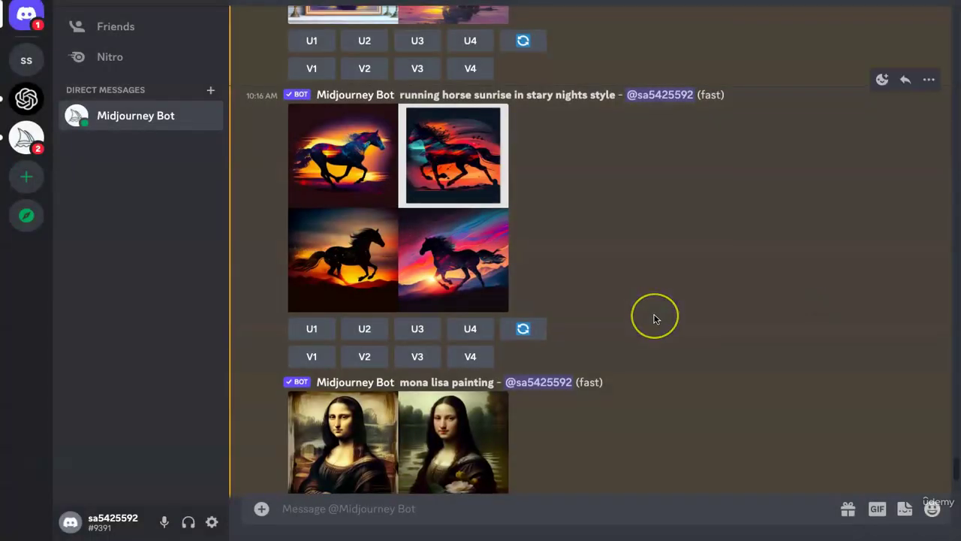
Examine the "mona lisa painting" grid at enlarged size and close the preview
scroll(654, 319, "down", 3)
mouse_move(399, 201)
left_mouse_down()
mouse_move(498, 197)
mouse_move(558, 232)
left_mouse_up()
left_click(650, 318)
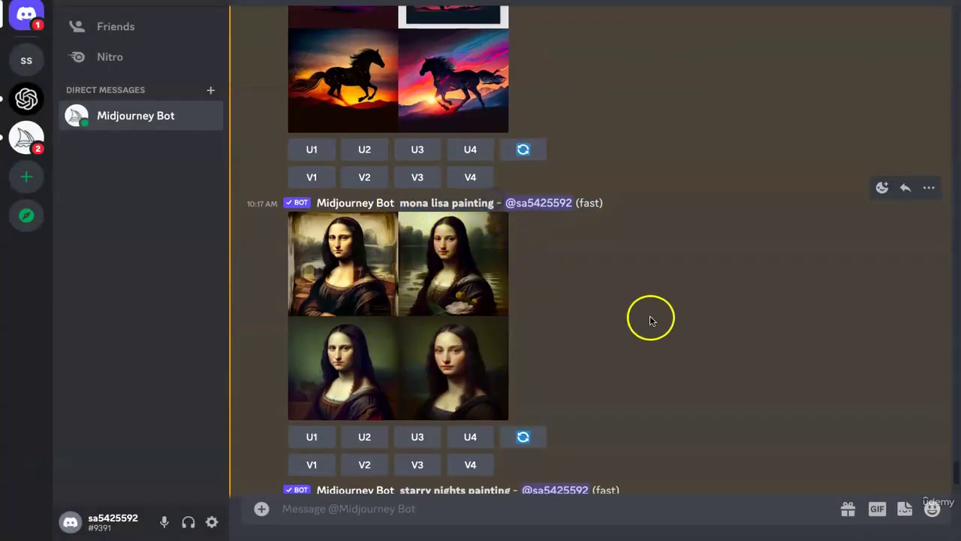
left_click(371, 311)
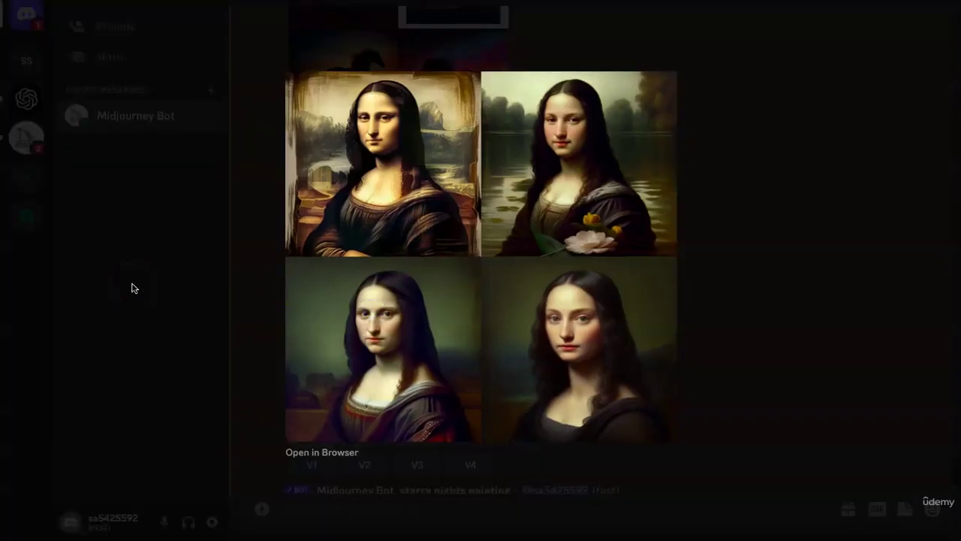
left_click(366, 209)
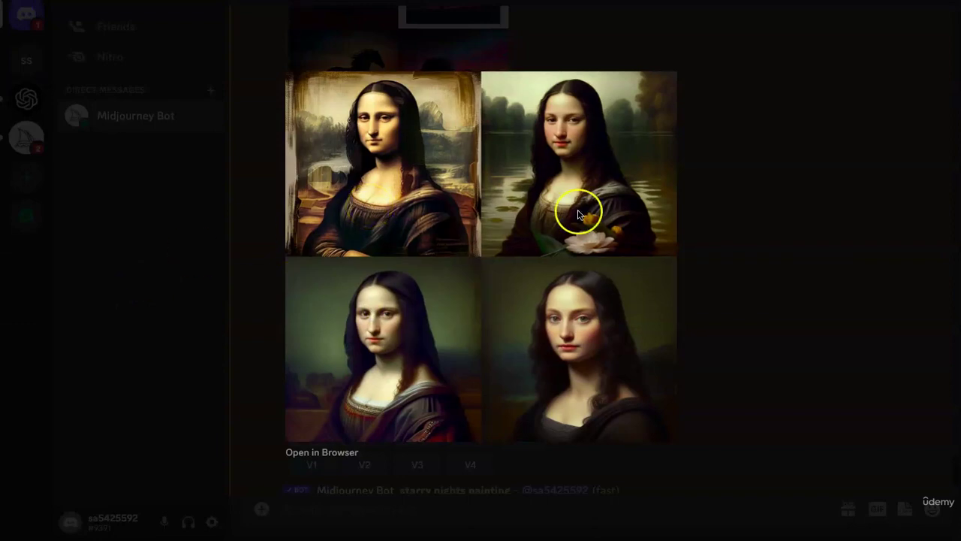
left_click(808, 404)
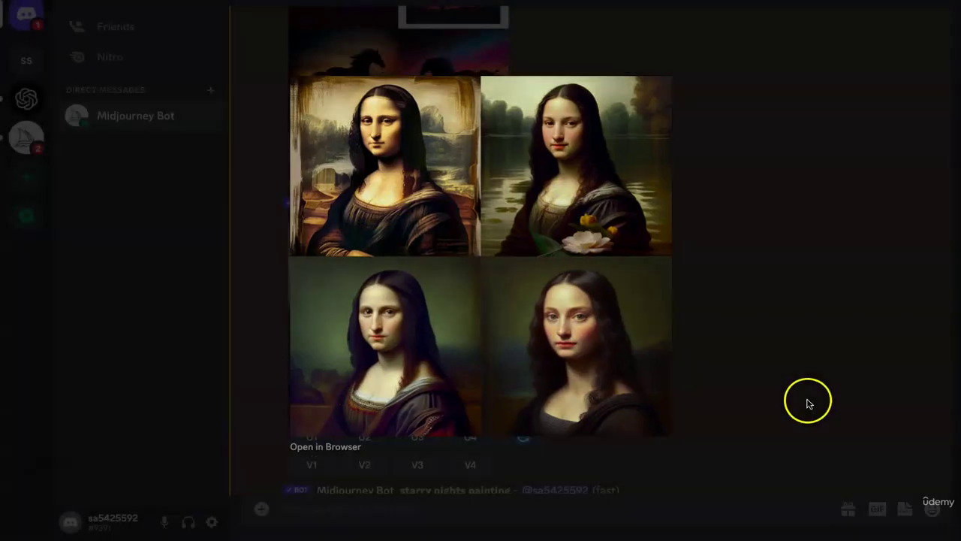
Submit a new /imagine prompt reading "running horse sunrise in mona lisa style" and enlarge the resulting image grid
scroll(694, 288, "down", 4)
left_click(440, 503)
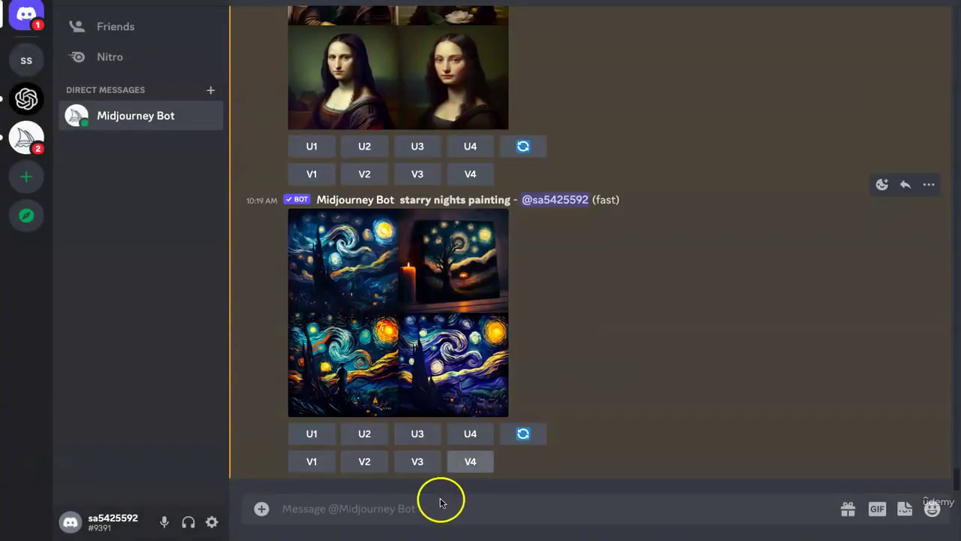
type("/imag")
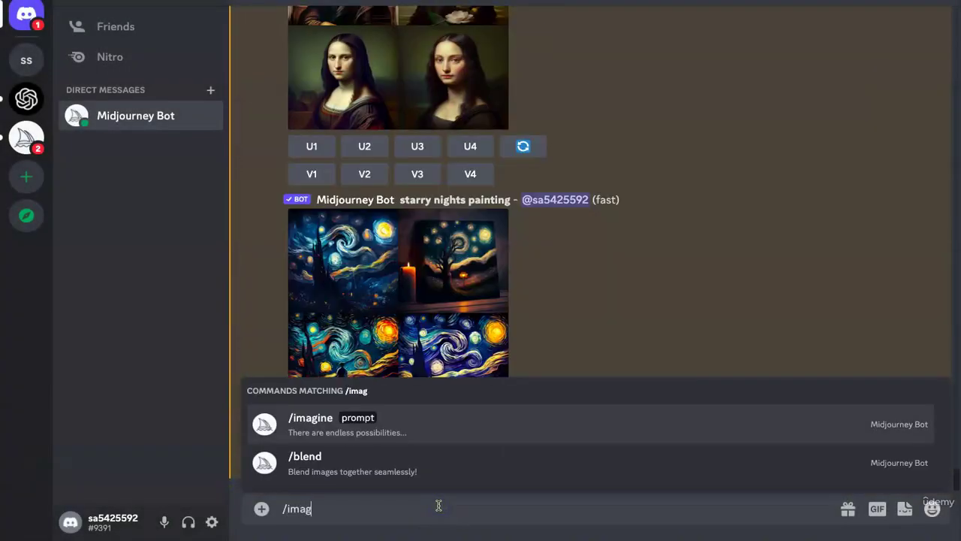
key("Tab")
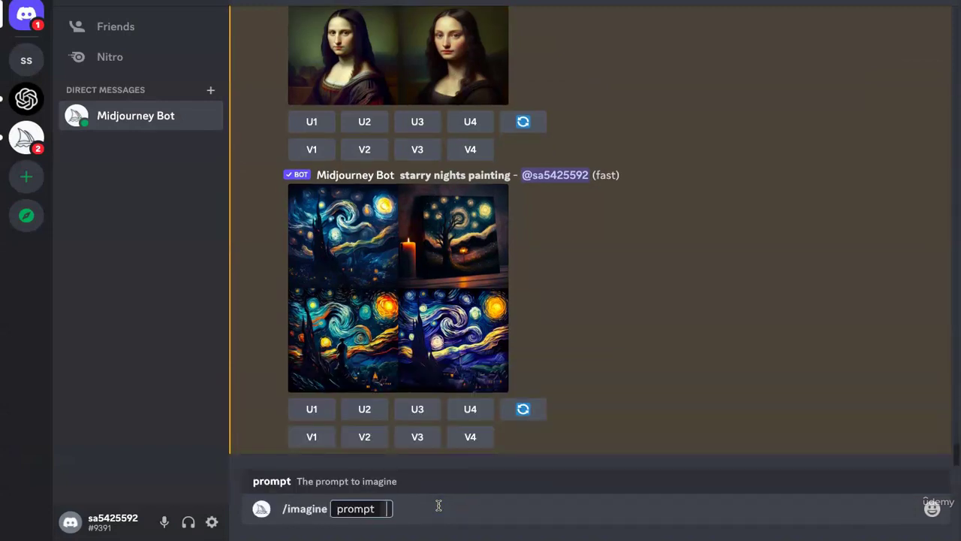
type("running horse ")
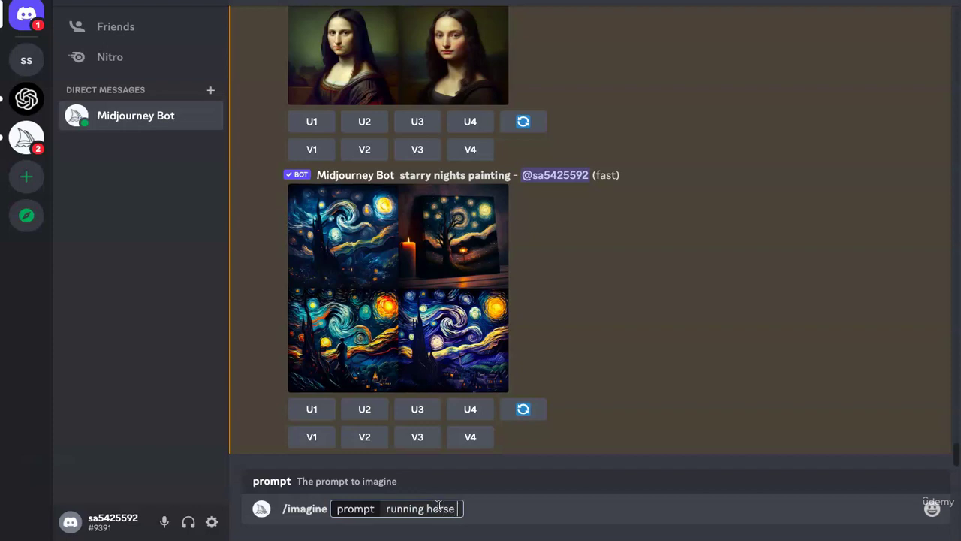
type("sunrise in")
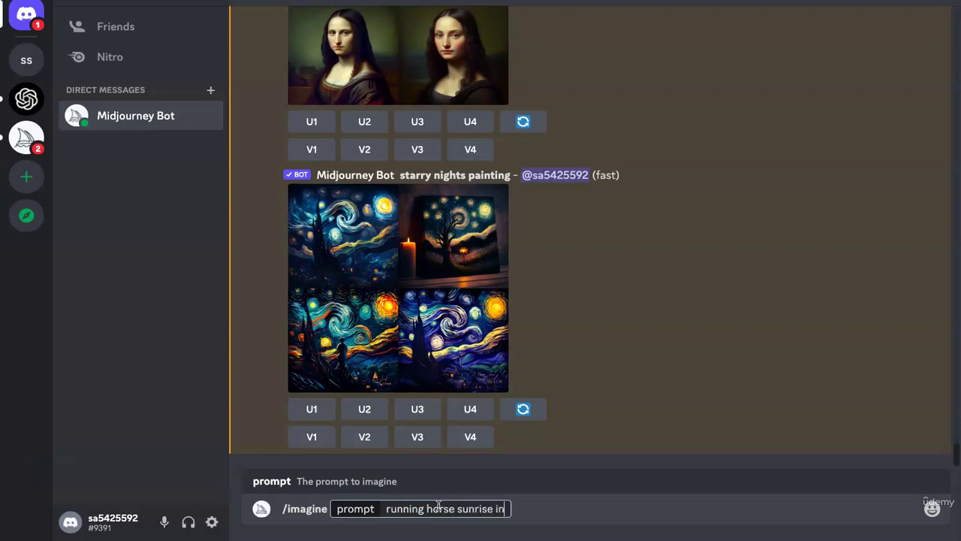
type(" mona lisa styl")
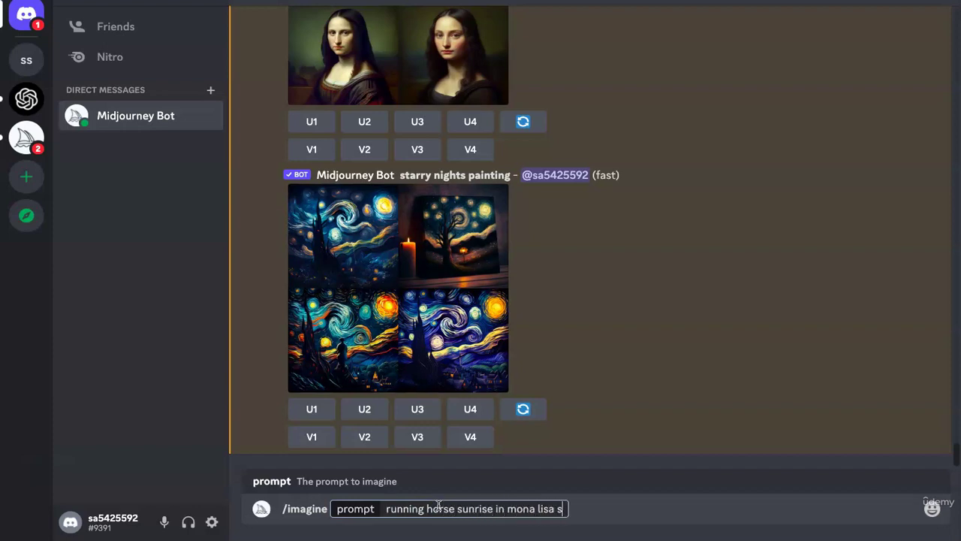
type("e")
key("Return")
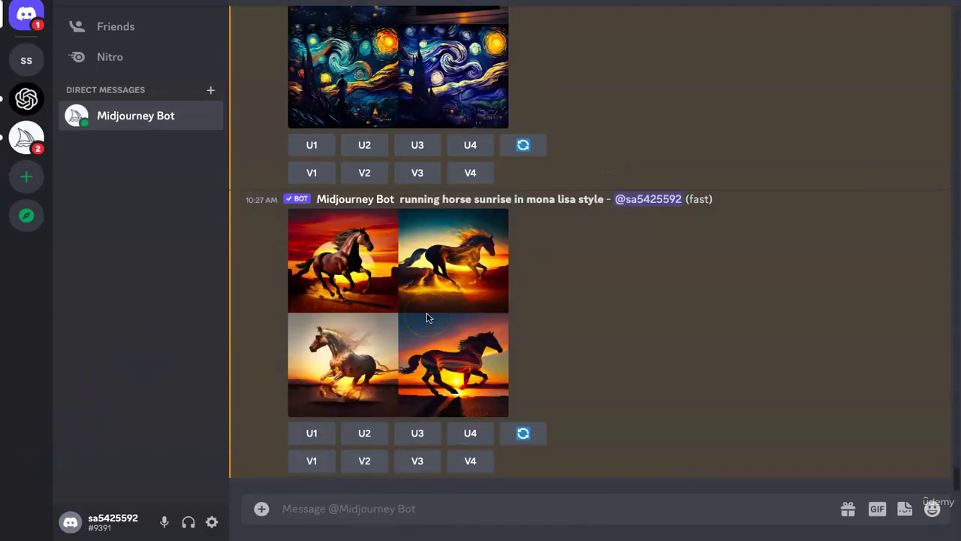
left_click(427, 317)
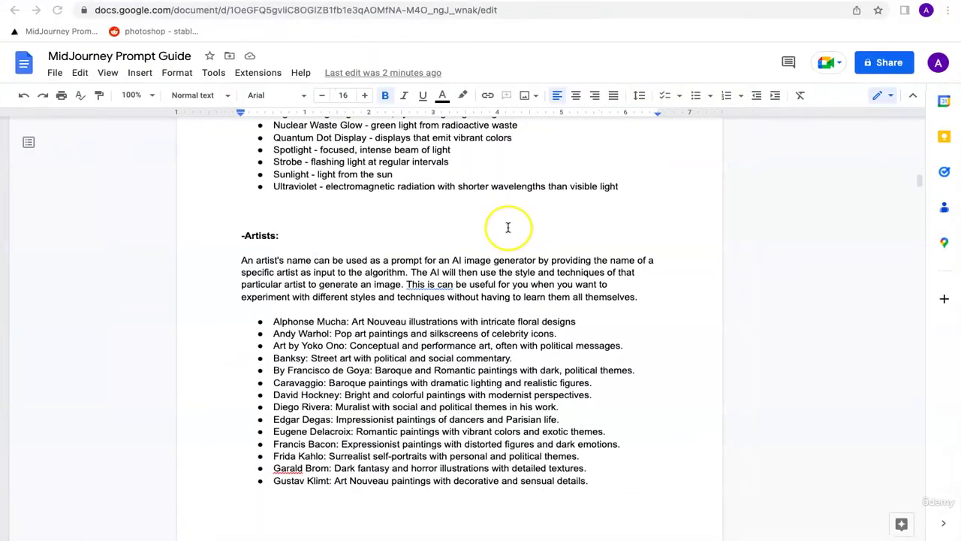
Review the opening of the MidJourney Prompt Guide document, from the title page through the Test Prompt advice
scroll(508, 225, "up", 15)
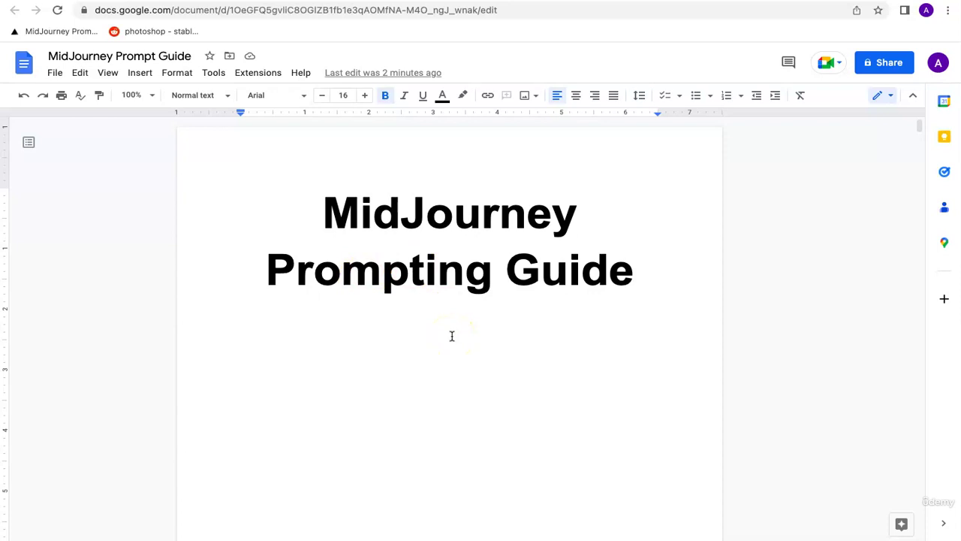
scroll(451, 335, "down", 3)
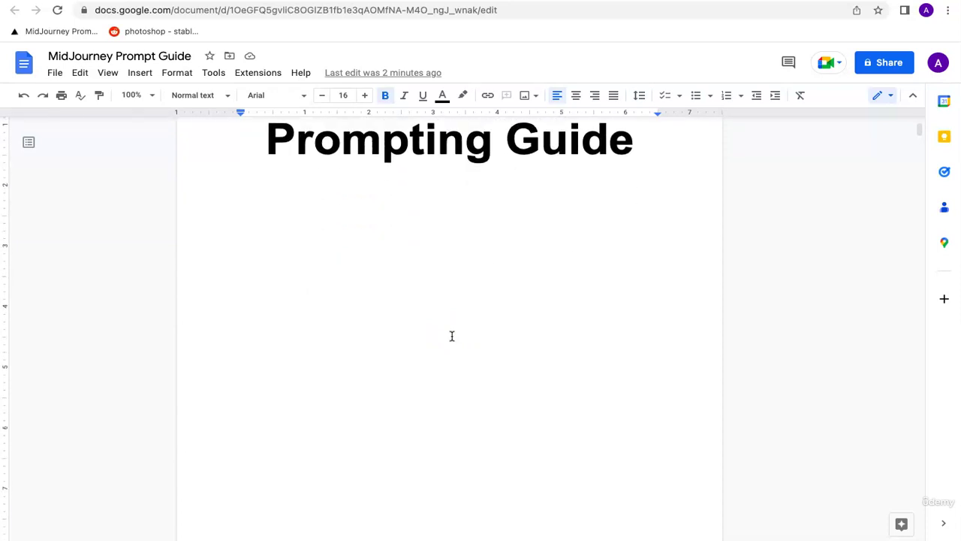
scroll(451, 336, "up", 3)
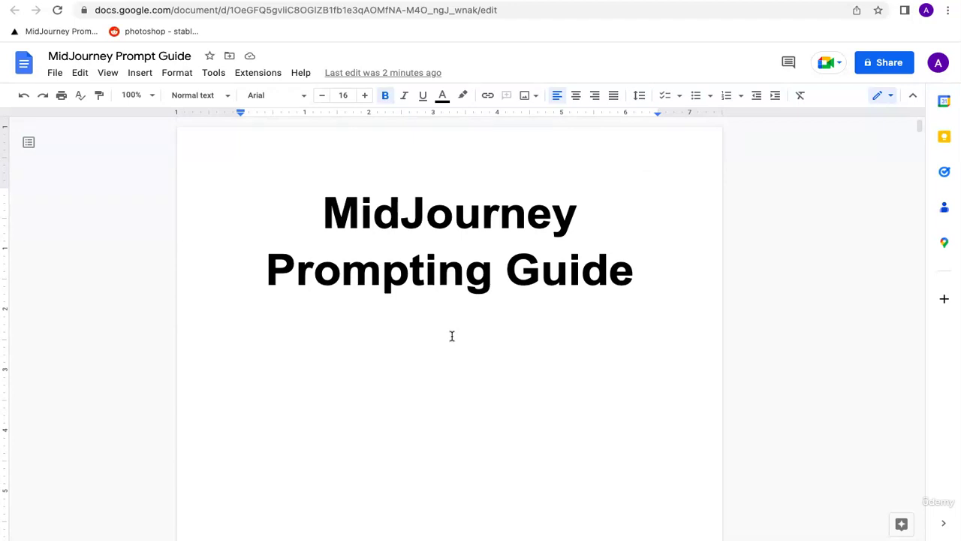
scroll(451, 336, "down", 12)
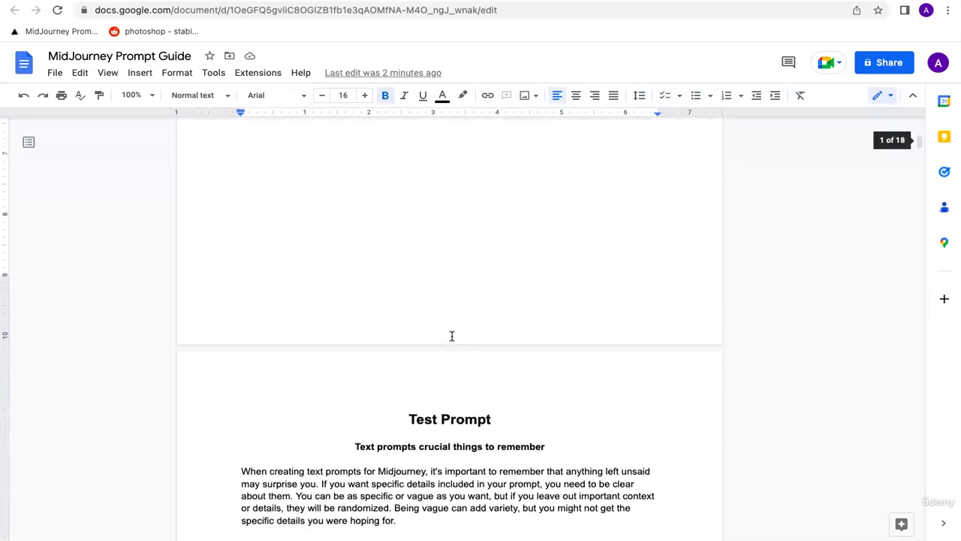
scroll(451, 336, "down", 5)
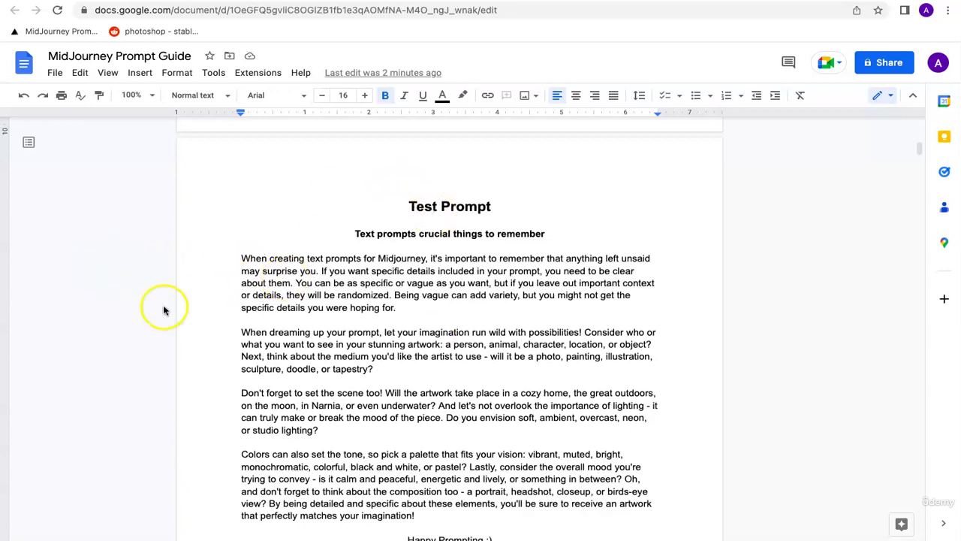
scroll(163, 310, "down", 4)
scroll(163, 310, "up", 4)
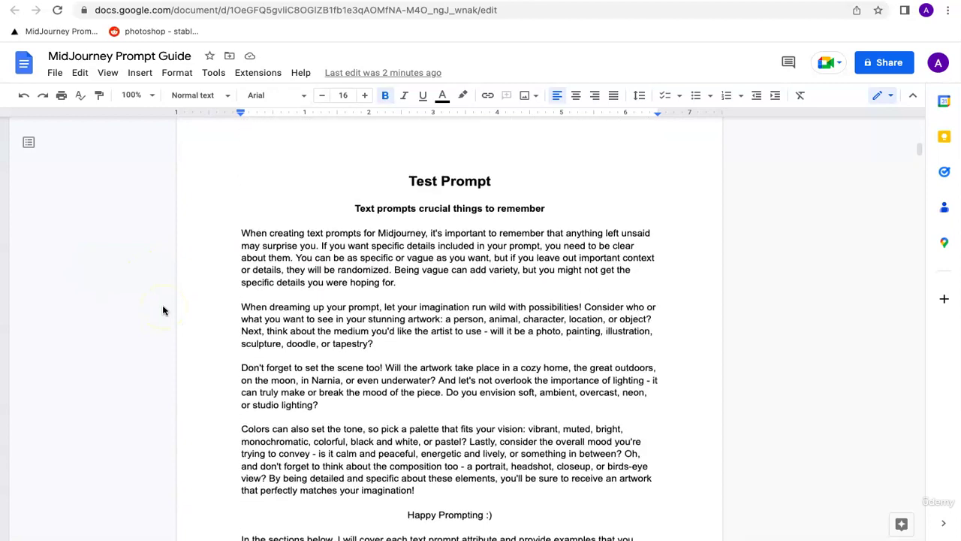
Look through the prompt guide's Lighting terms and its full list of artists, down to the Color section
scroll(163, 310, "down", 3)
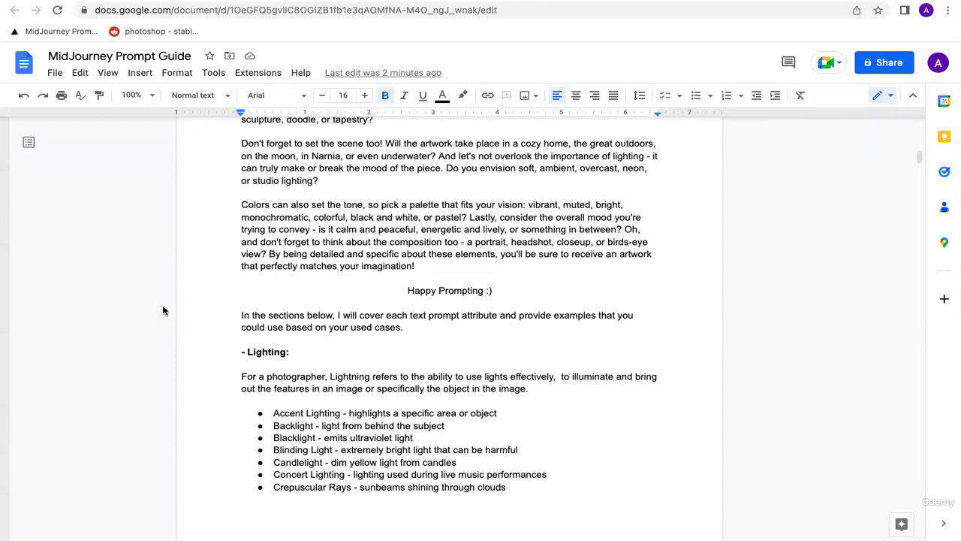
scroll(163, 310, "down", 2)
scroll(163, 311, "down", 2)
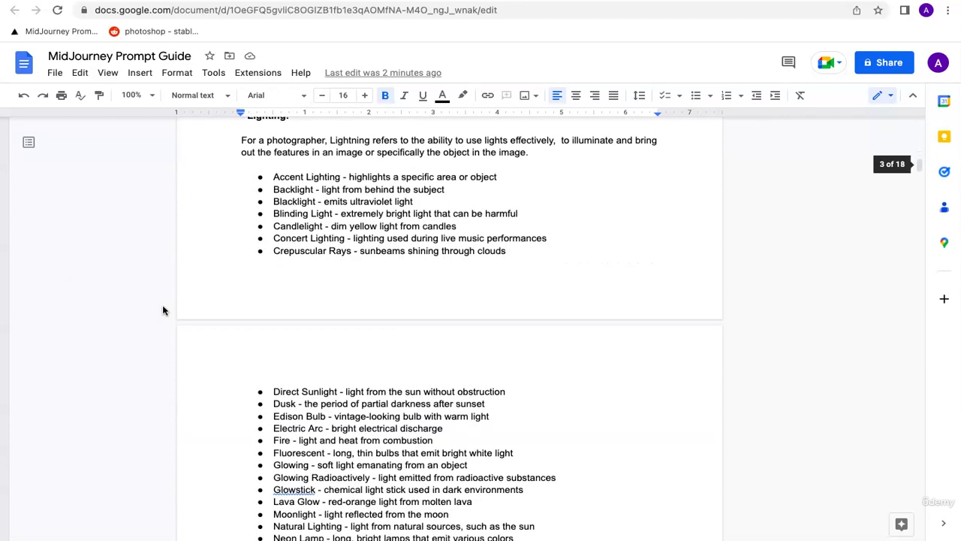
scroll(163, 310, "up", 1)
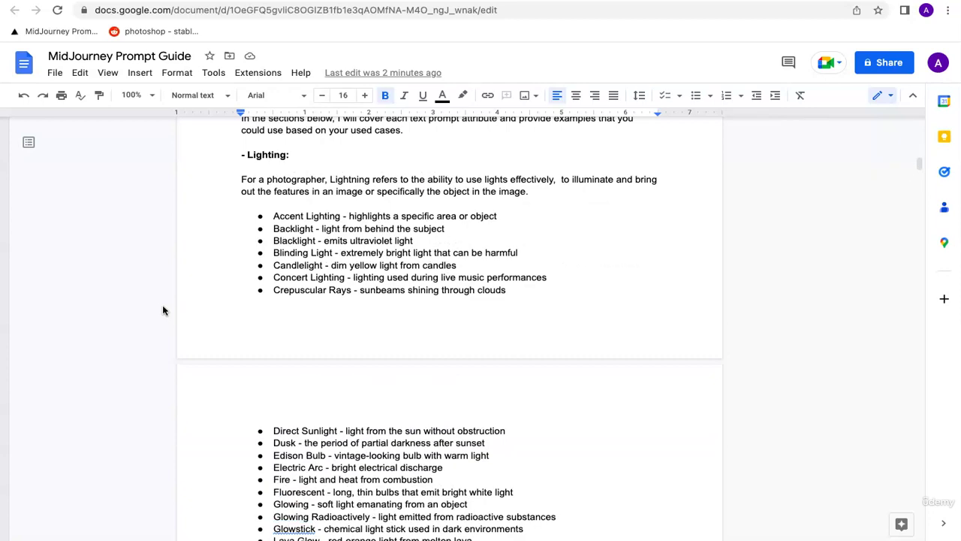
scroll(163, 310, "down", 2)
scroll(163, 311, "up", 2)
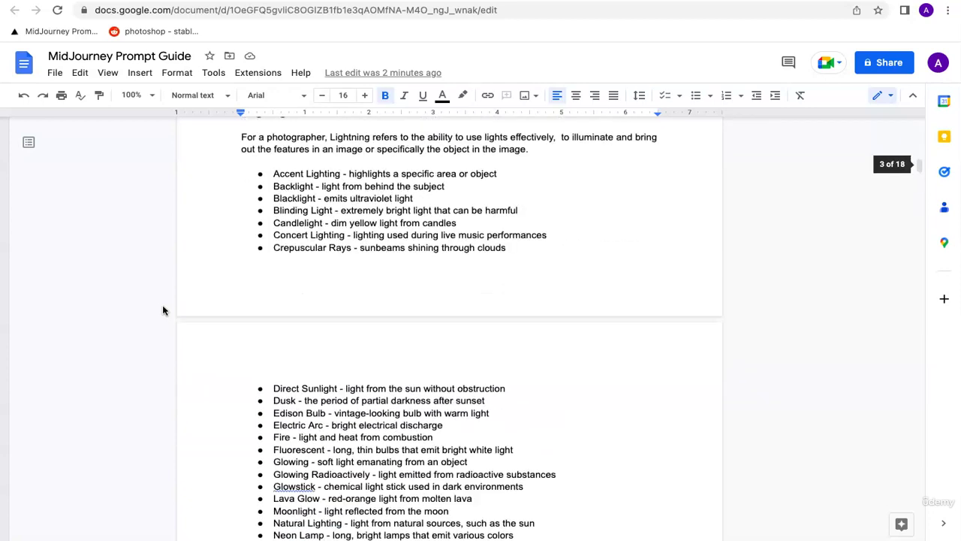
scroll(335, 367, "down", 4)
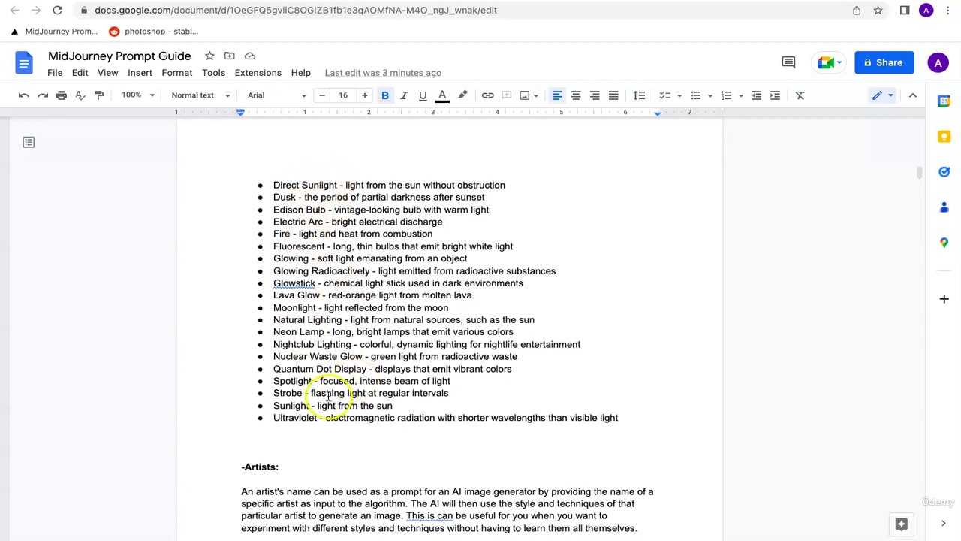
scroll(136, 332, "down", 5)
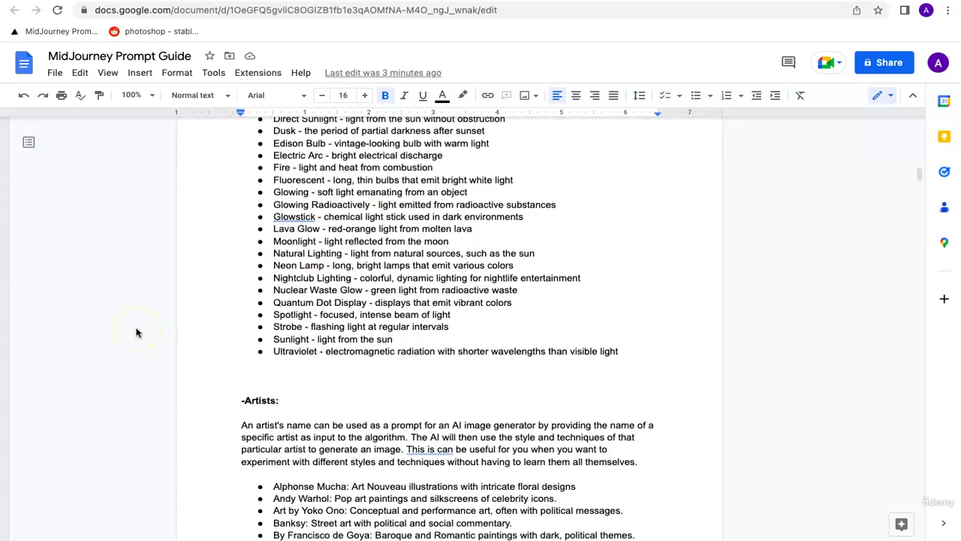
scroll(299, 231, "down", 5)
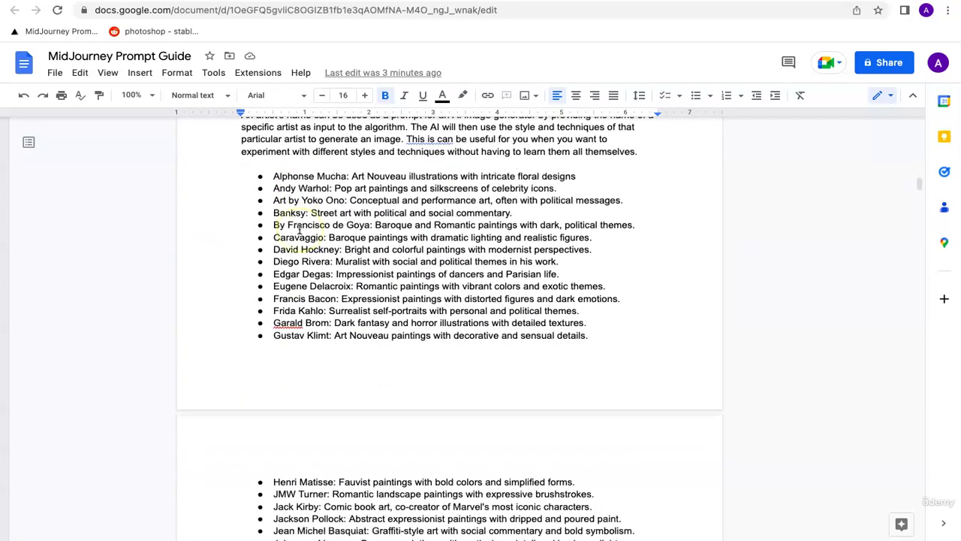
scroll(299, 231, "down", 3)
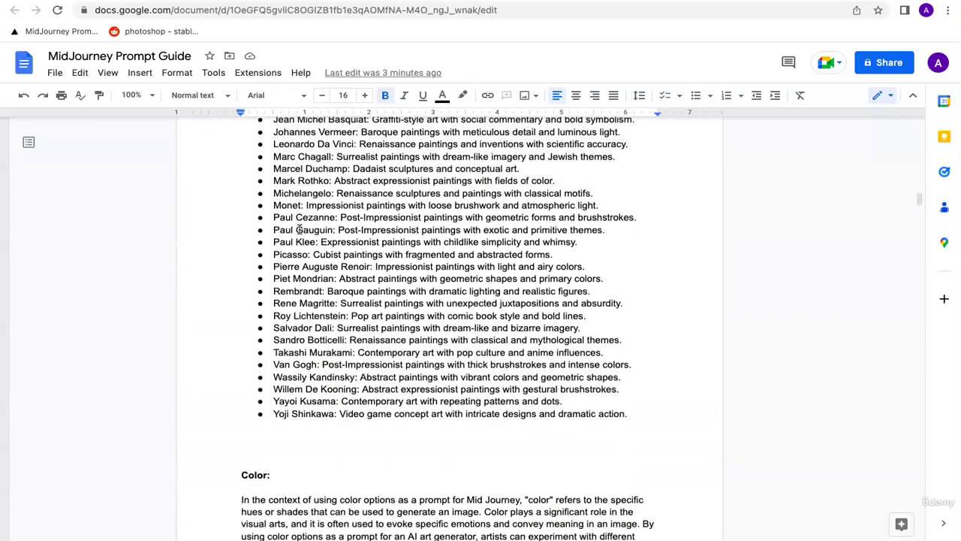
Review the artist list from Henri Matisse to Yoji Shinkawa and highlight the "Comic book art" description for Jack Kirby
scroll(299, 228, "up", 2)
scroll(299, 230, "up", 2)
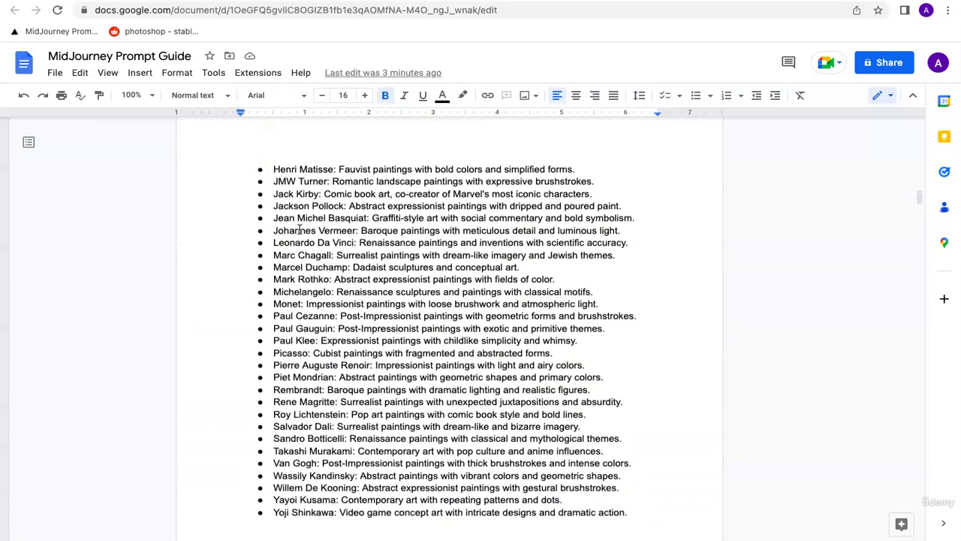
scroll(299, 228, "down", 1)
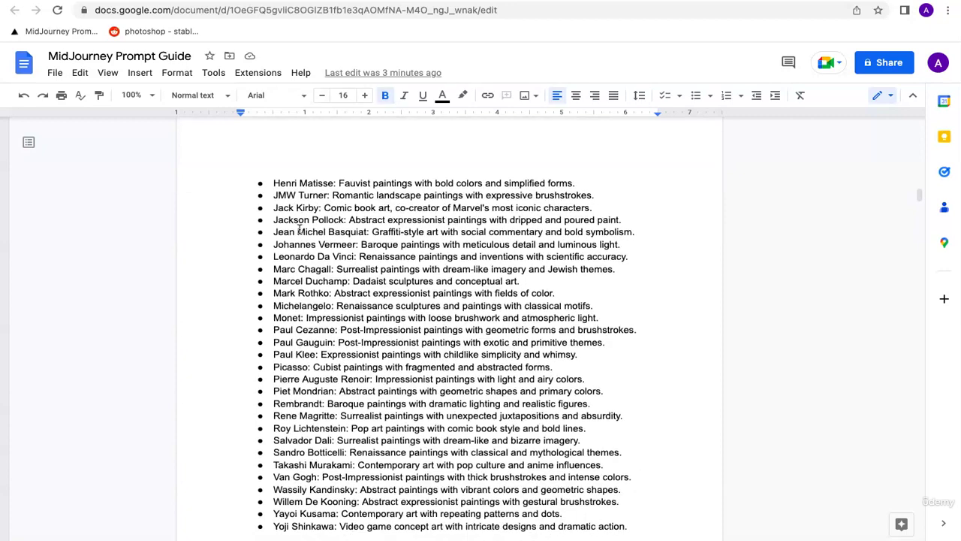
left_click_drag(322, 207, 399, 211)
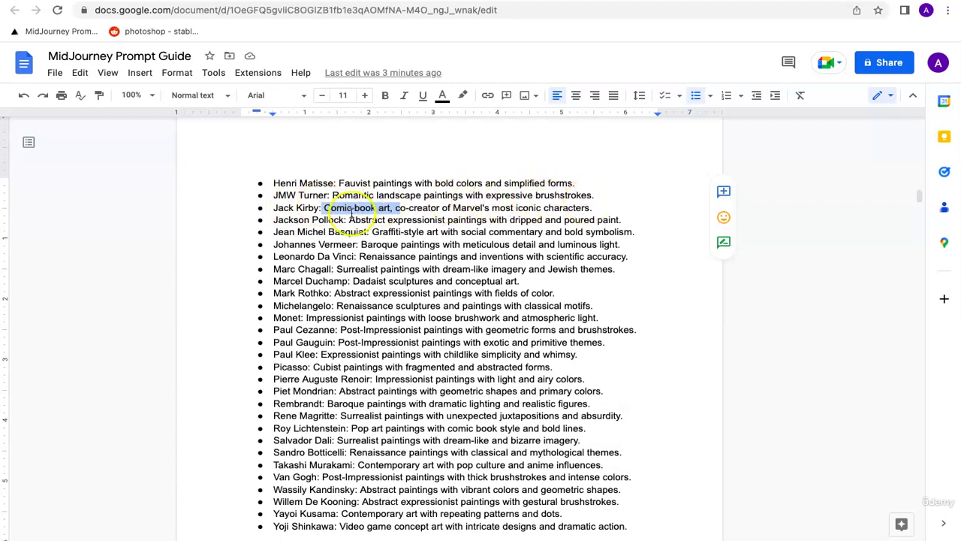
scroll(291, 301, "down", 2)
scroll(292, 300, "up", 1)
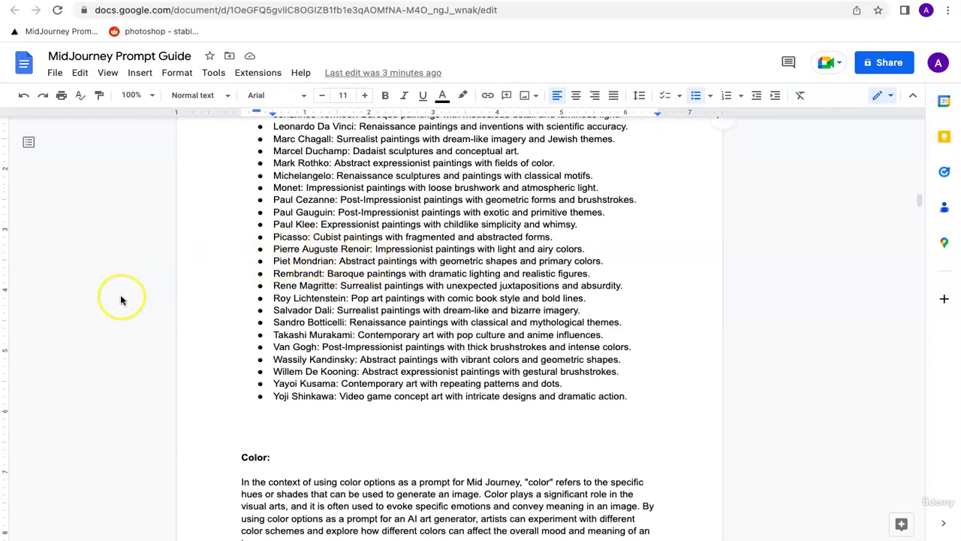
scroll(121, 299, "down", 1)
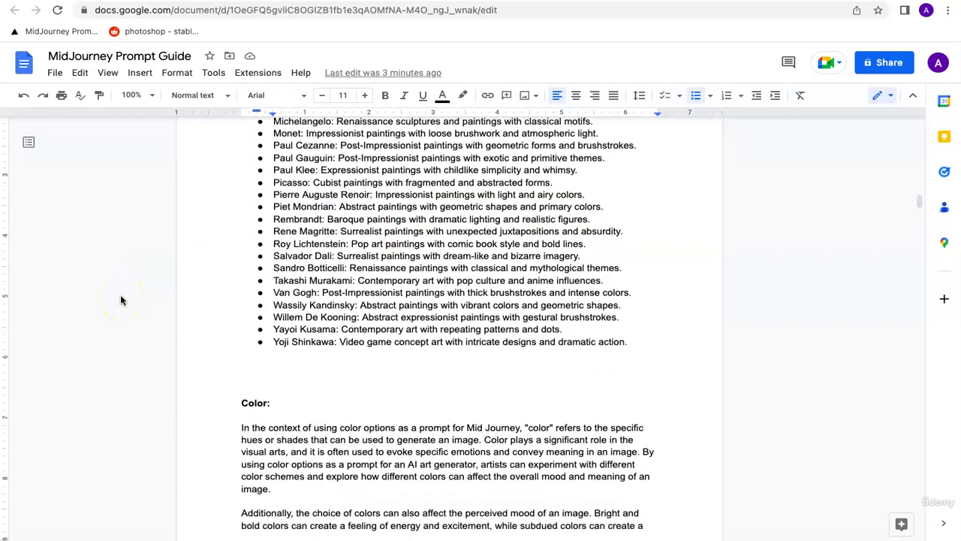
Skim the prompt guide's Color section and its long list of artistic styles and materials, and return to the earlier pages
scroll(120, 298, "down", 2)
scroll(121, 299, "down", 10)
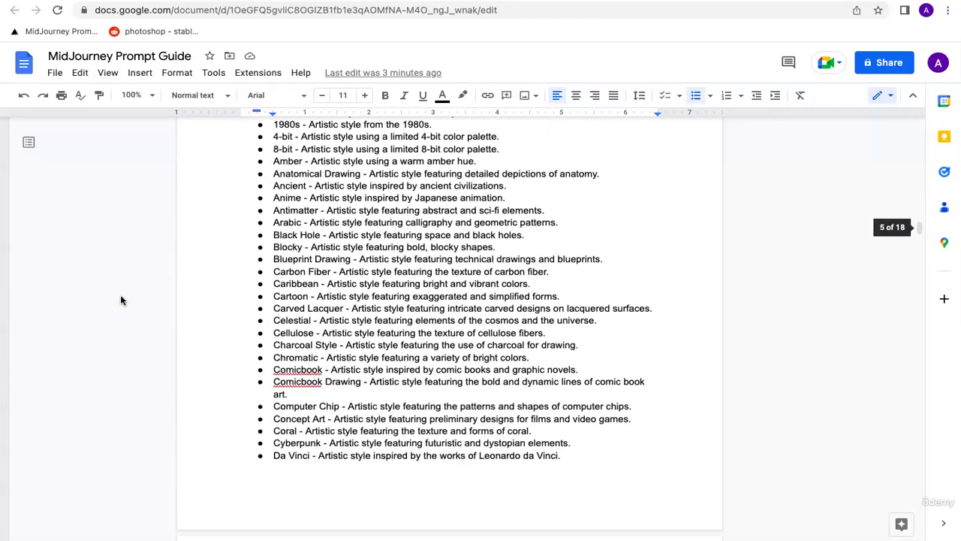
scroll(121, 300, "down", 20)
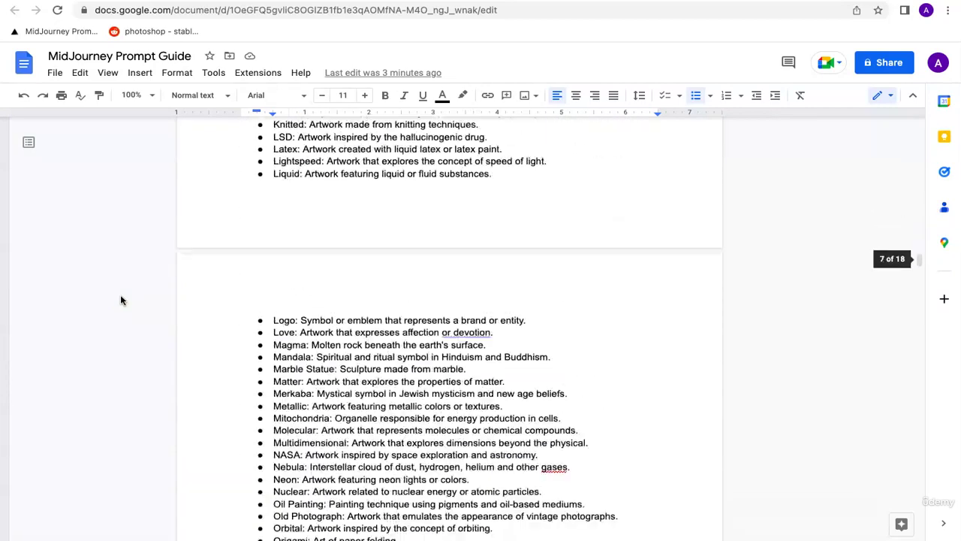
scroll(121, 300, "down", 5)
scroll(121, 299, "up", 20)
scroll(120, 300, "up", 15)
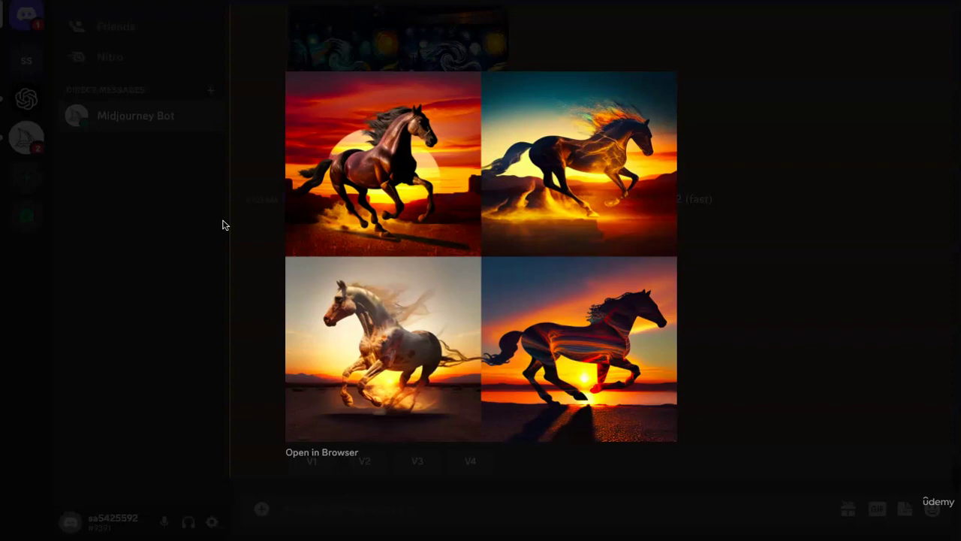
Close the running horse preview in Discord, and examine the plain "lighthouse by the lake" grid at enlarged size
left_click(168, 247)
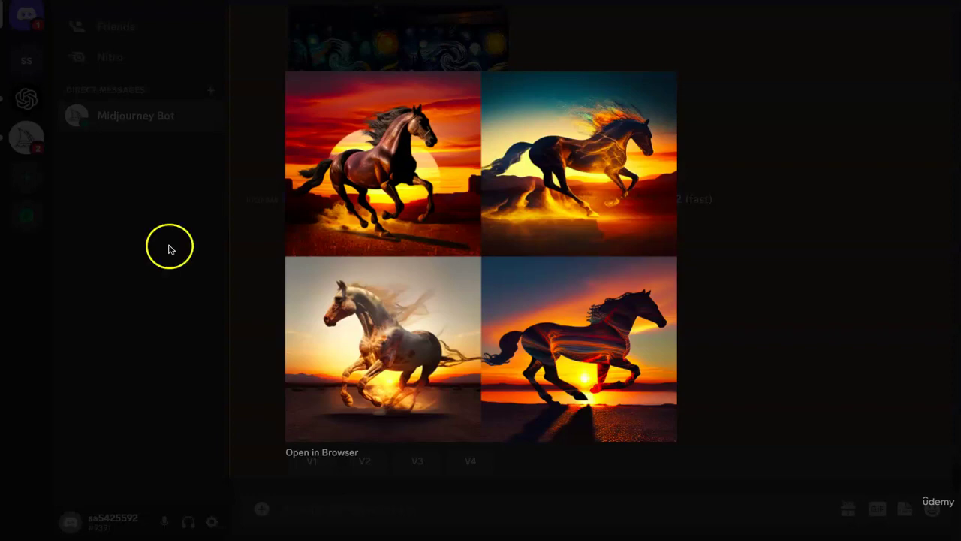
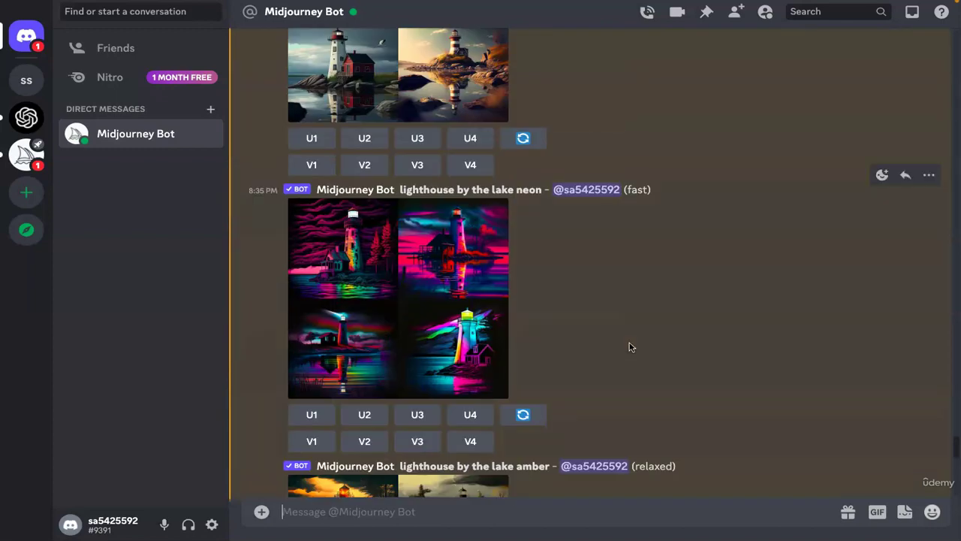
scroll(631, 347, "up", 3)
left_click(681, 226)
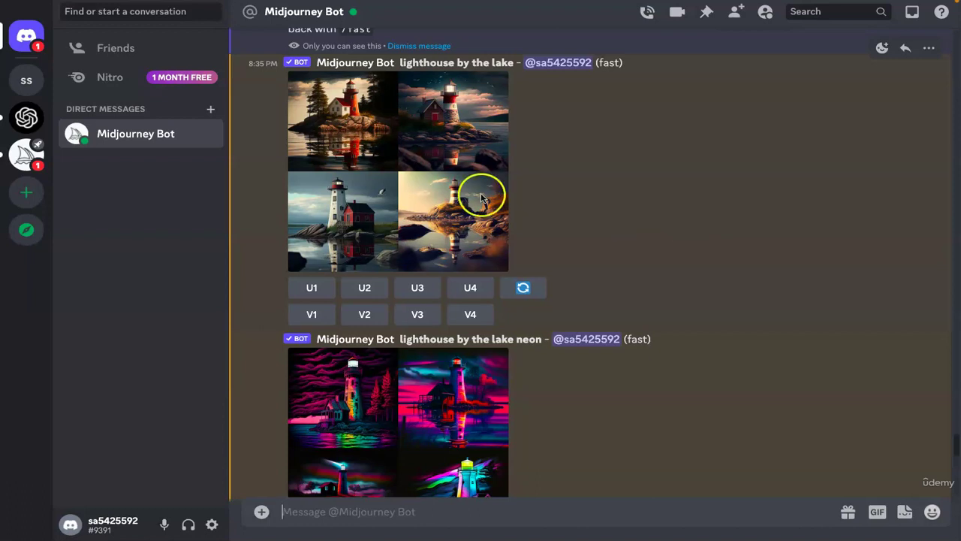
left_click(381, 186)
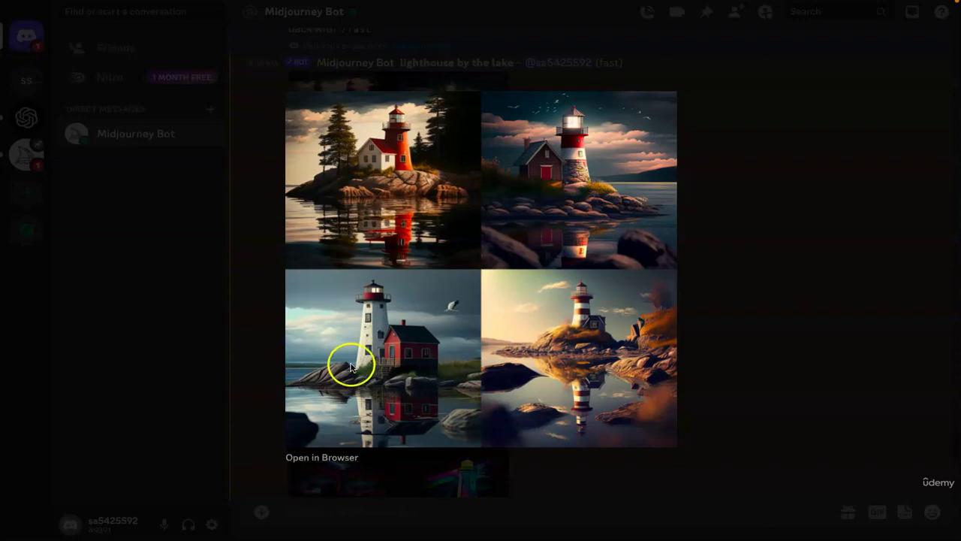
left_click(102, 341)
Examine the "lighthouse by the lake neon" grid at enlarged size and close the preview
scroll(744, 351, "down", 3)
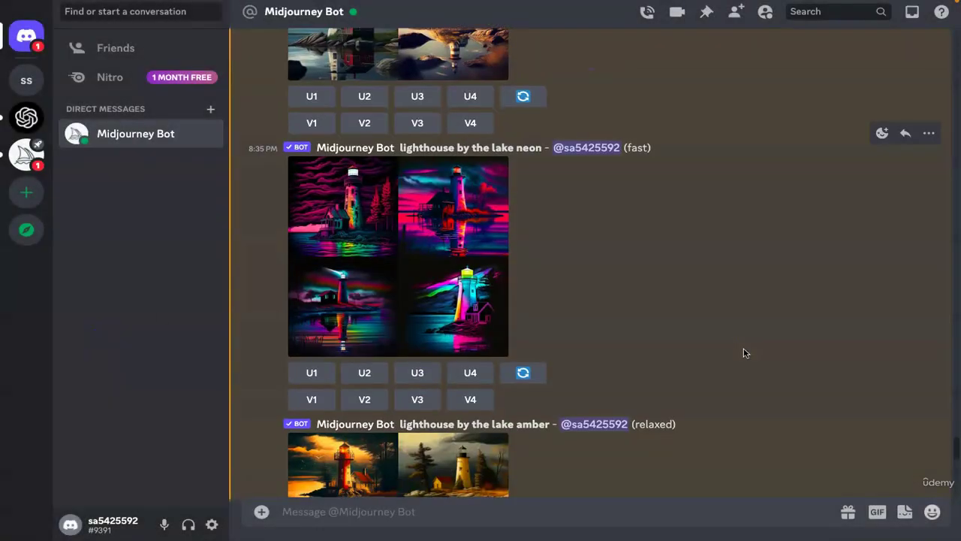
double_click(529, 151)
left_click(546, 262)
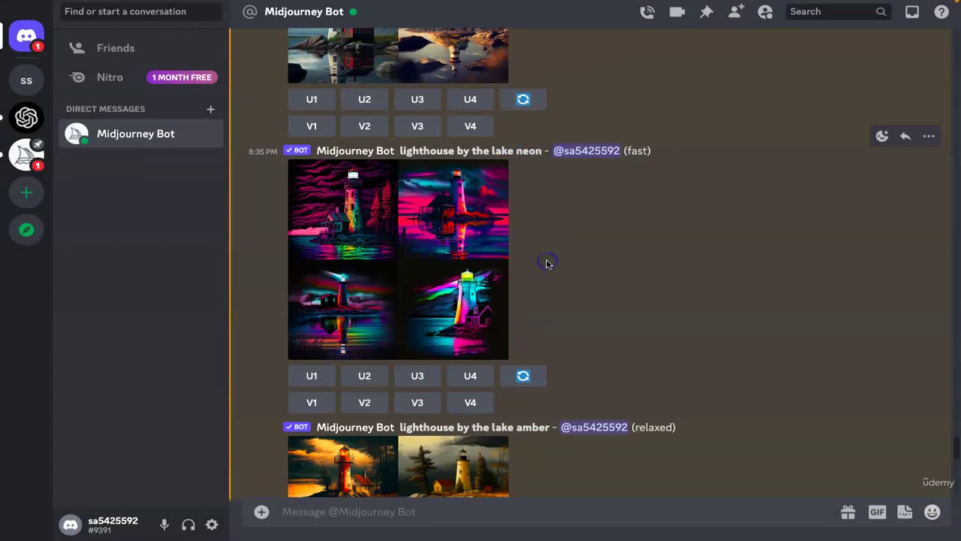
left_click(360, 280)
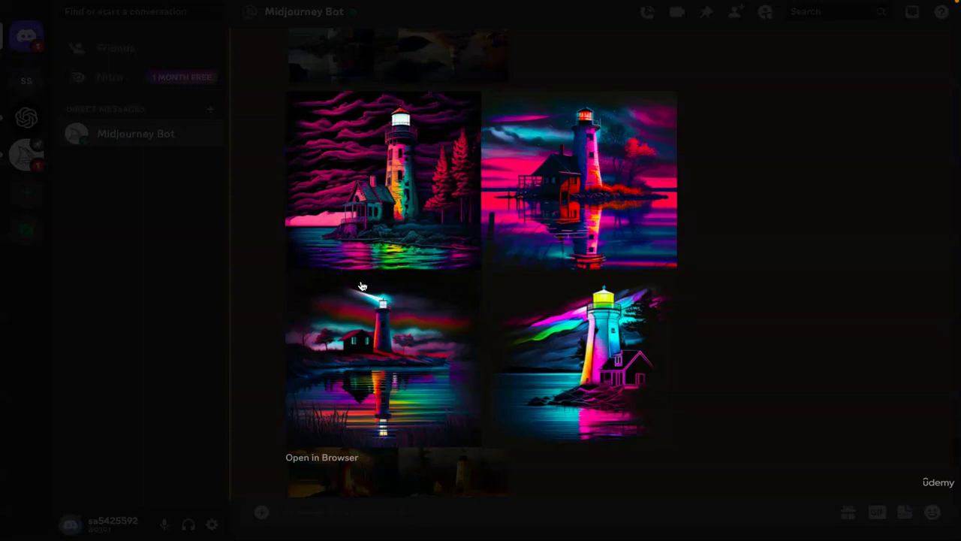
left_click(733, 254)
Compare the amber and cymk versions of the "lighthouse by the lake" grid, viewing each enlarged
scroll(732, 254, "down", 3)
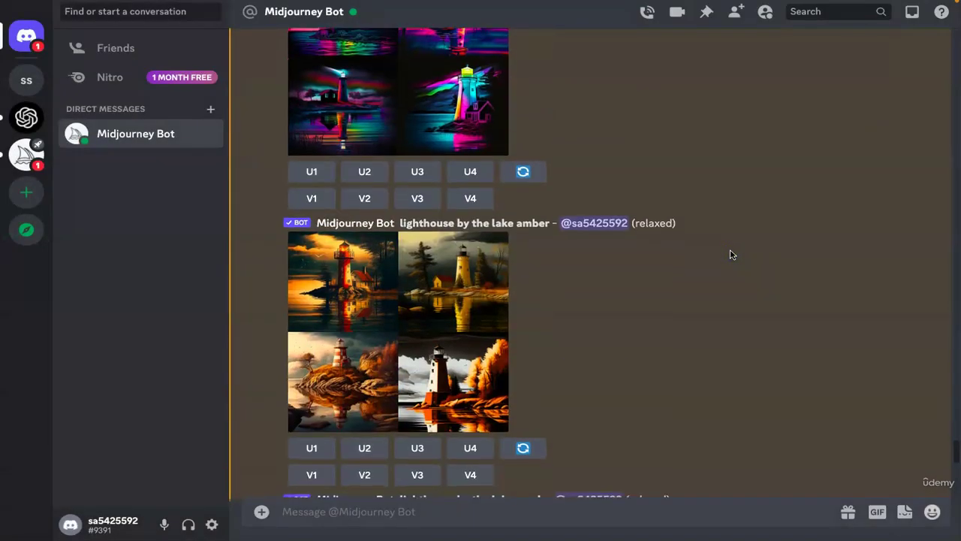
left_click(393, 343)
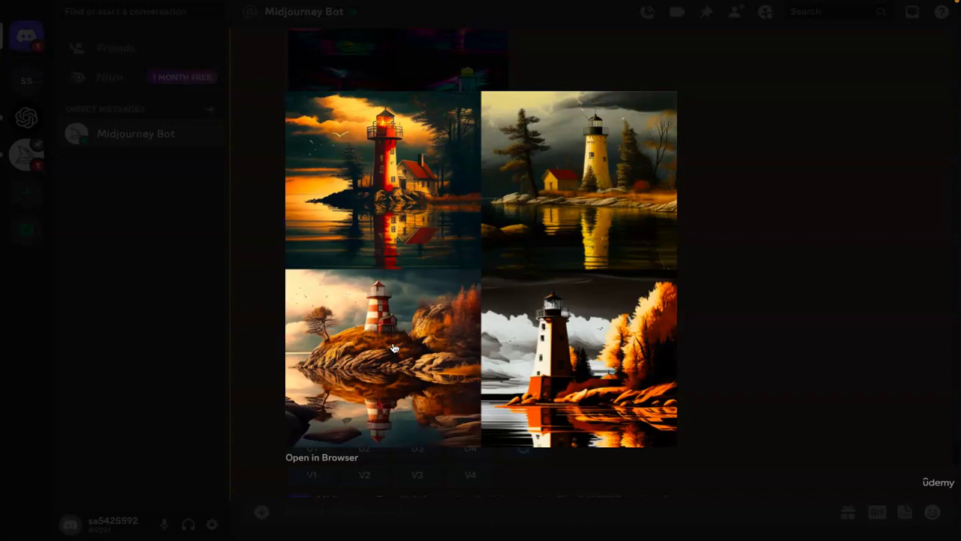
left_click(741, 346)
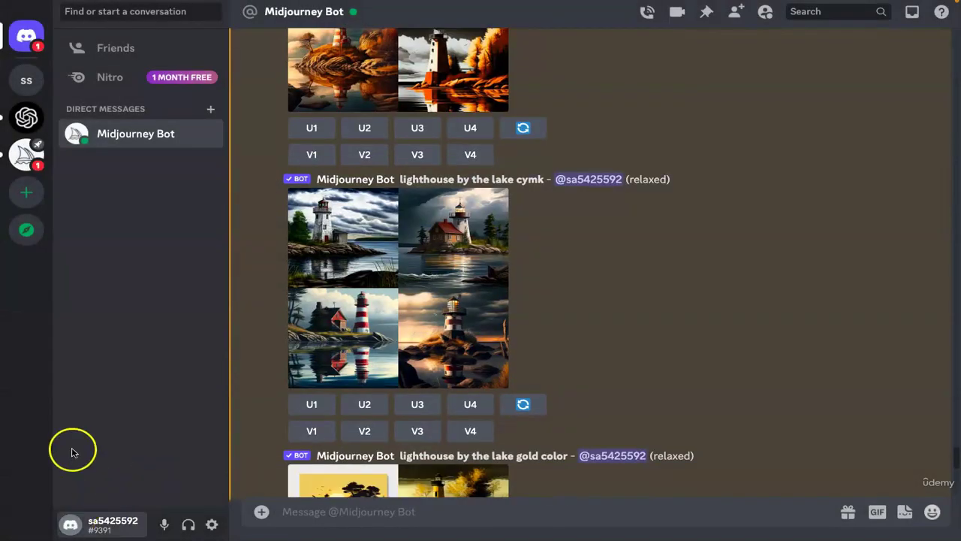
left_click(425, 305)
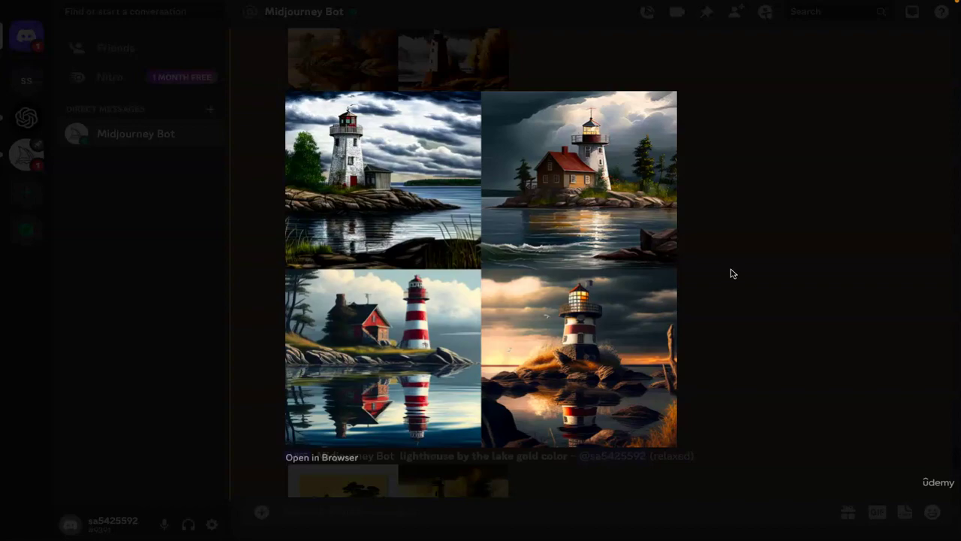
left_click(733, 273)
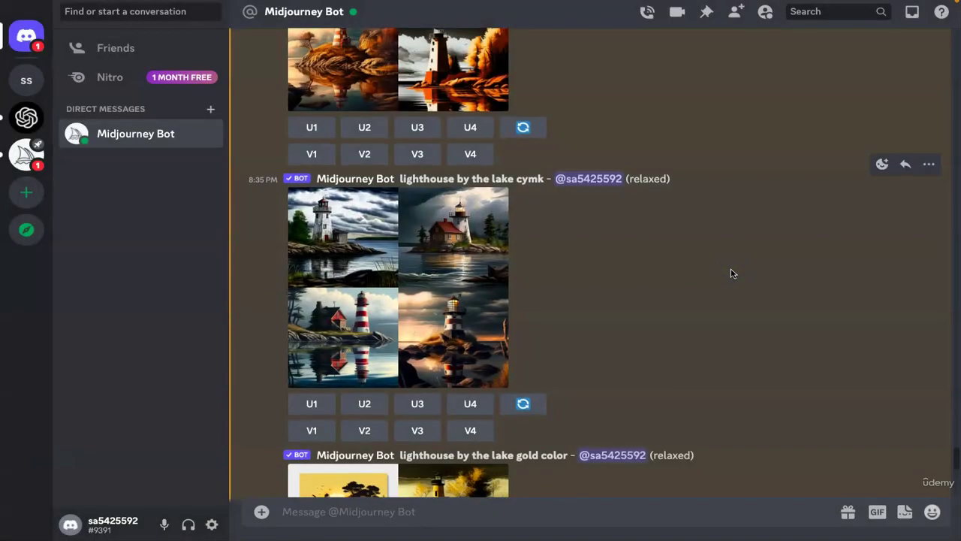
Examine the "lighthouse by the lake gold color" grid at enlarged size and close the preview
scroll(733, 273, "down", 3)
scroll(733, 274, "down", 2)
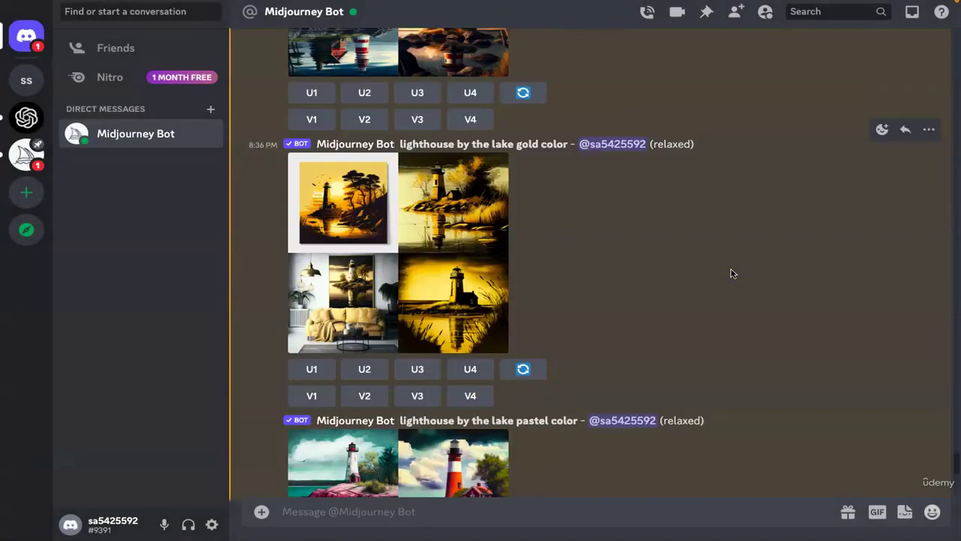
left_click(396, 285)
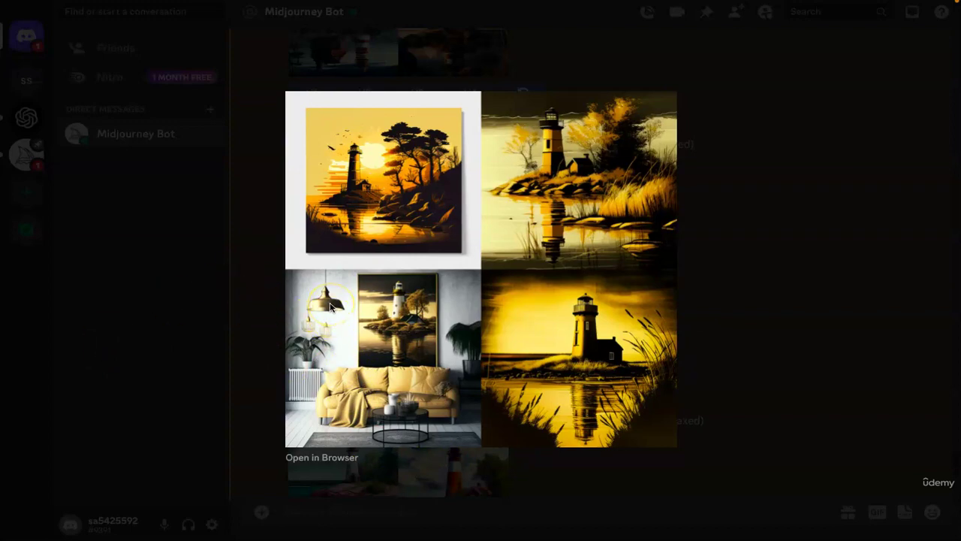
left_click(133, 314)
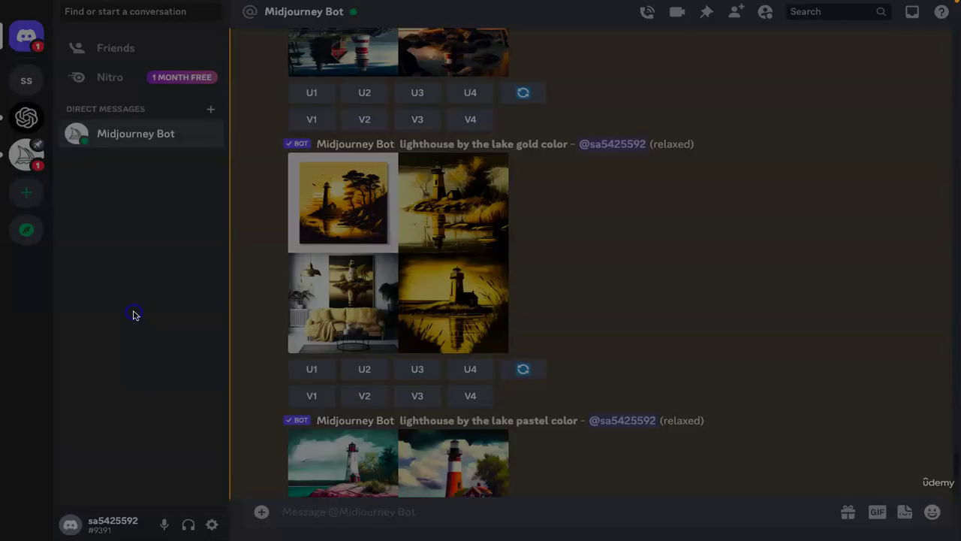
Examine the "lighthouse by the lake pastel color" grid at enlarged size and close the preview
scroll(707, 343, "down", 3)
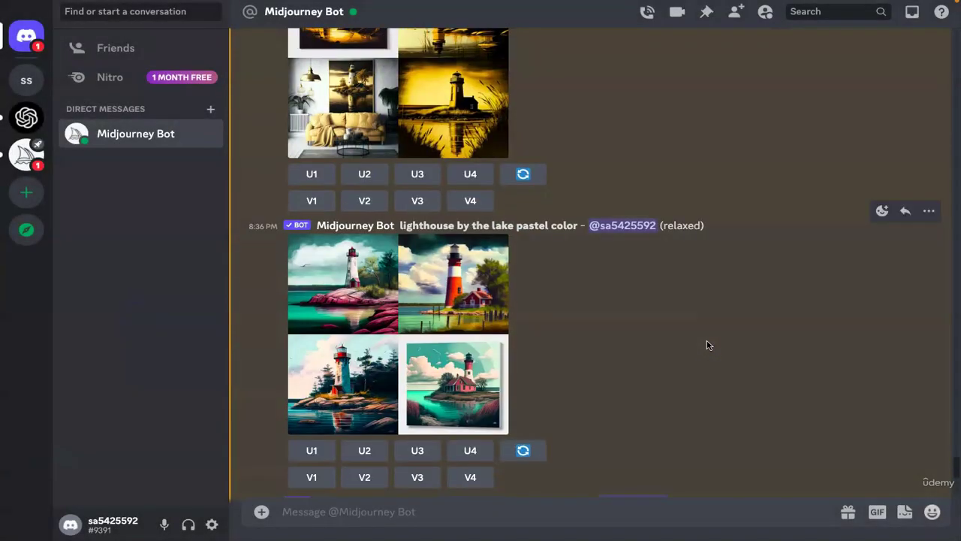
scroll(706, 344, "down", 1)
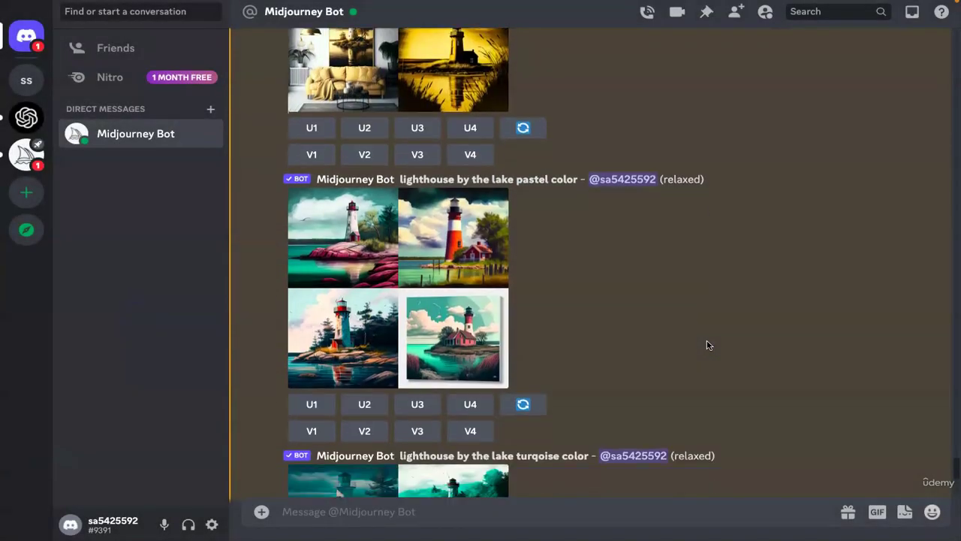
left_click(345, 337)
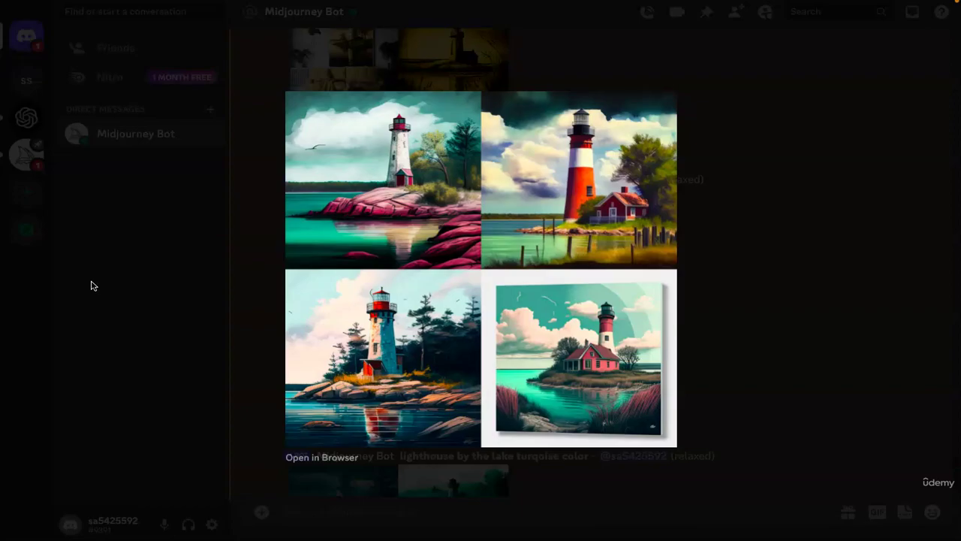
left_click(91, 286)
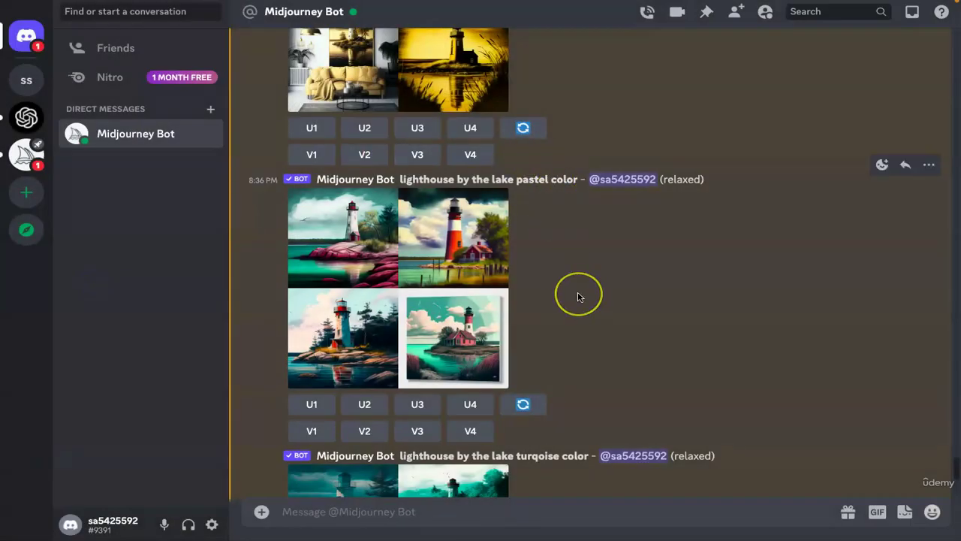
Examine the "lighthouse by the lake turqoise color" grid at enlarged size and close the preview
scroll(578, 296, "down", 5)
scroll(601, 395, "down", 2)
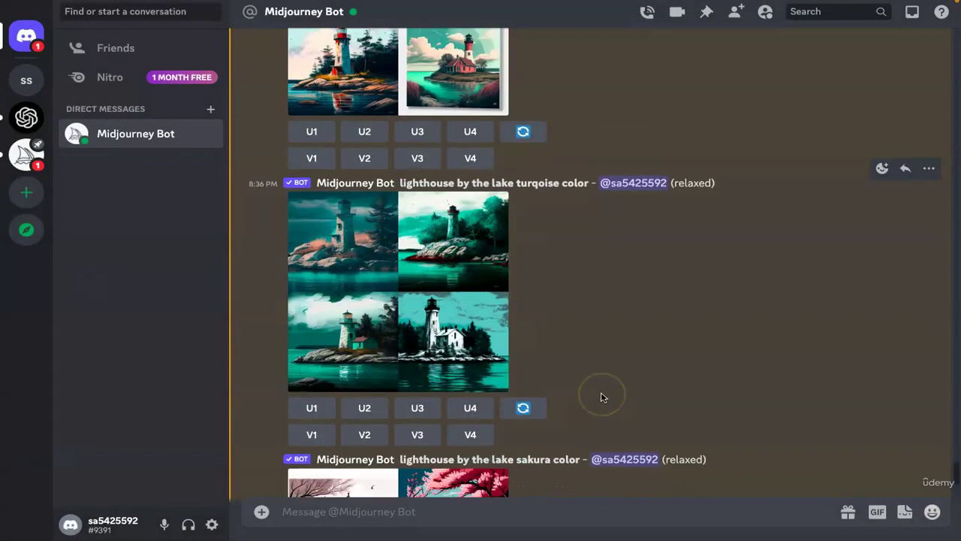
left_click(369, 286)
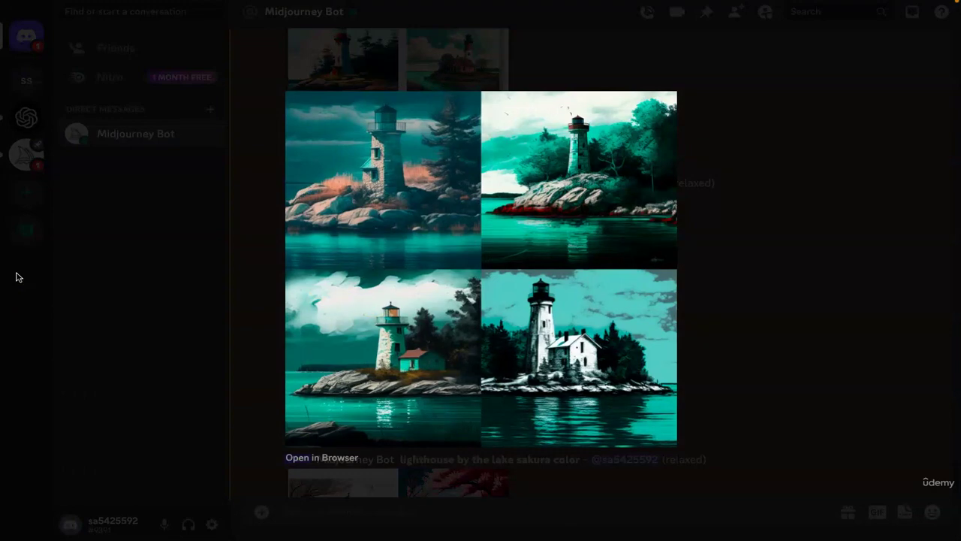
left_click(115, 249)
View the sakura color and light blue color versions of the "lighthouse by the lake" grid at enlarged size
left_click(597, 317)
scroll(599, 319, "down", 1)
scroll(597, 318, "down", 3)
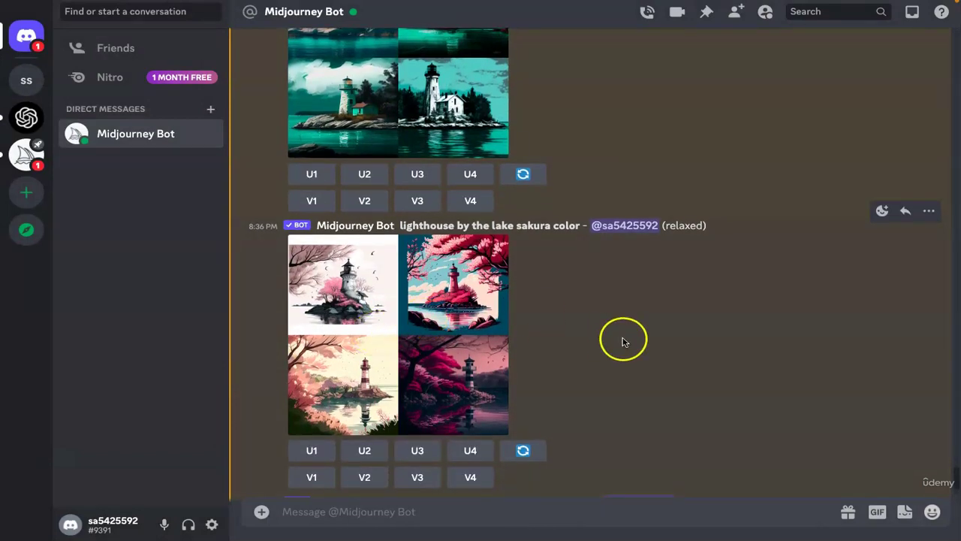
left_click(396, 358)
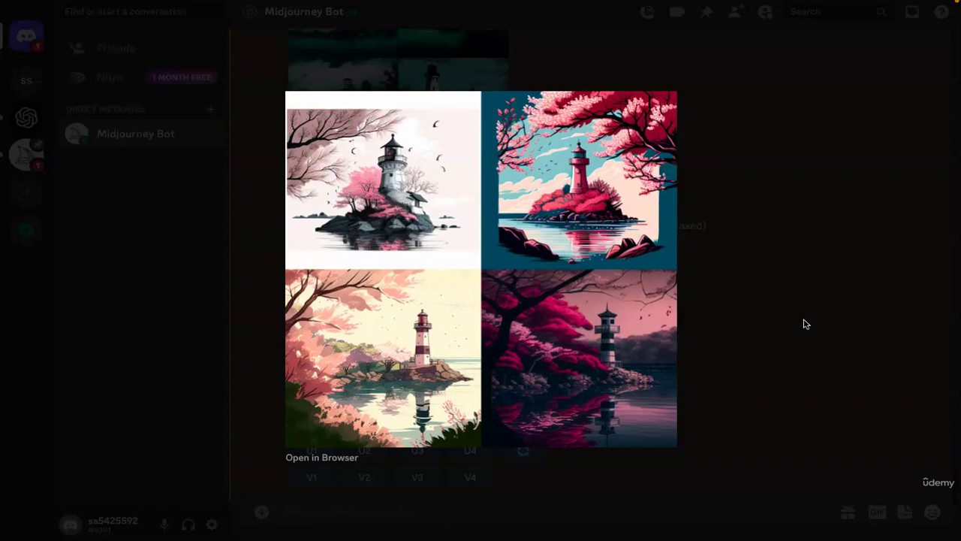
left_click(805, 324)
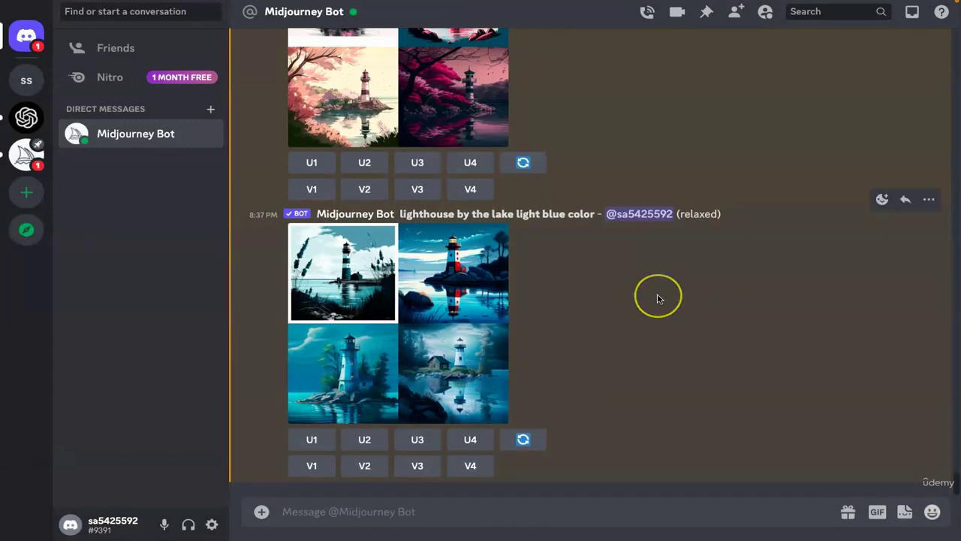
left_click(327, 362)
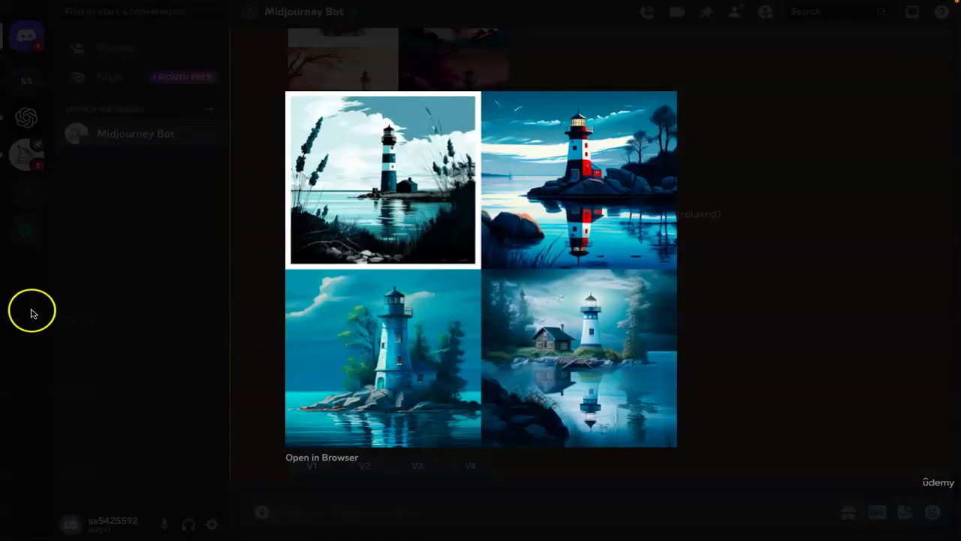
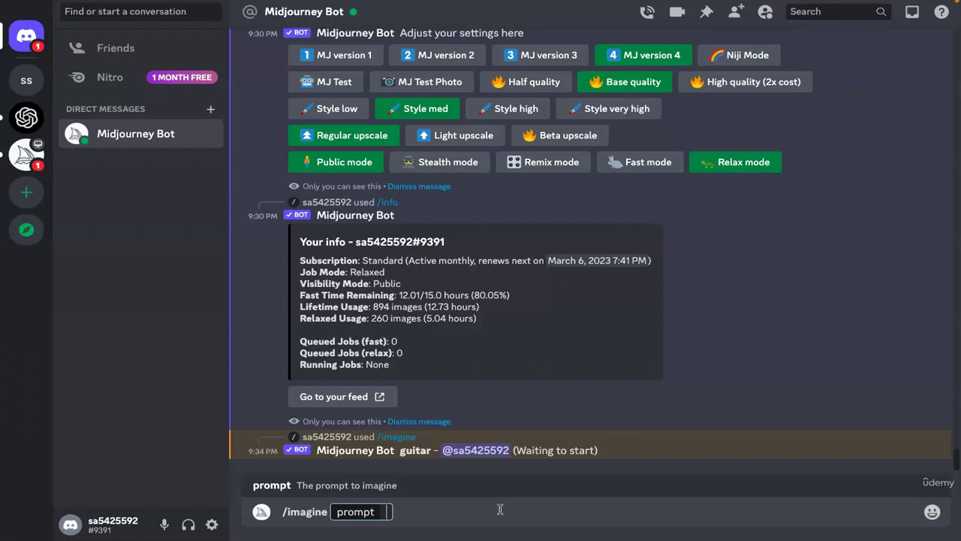
Generate a Midjourney image grid with the imagine prompt "watercolor guitar"
type("wa")
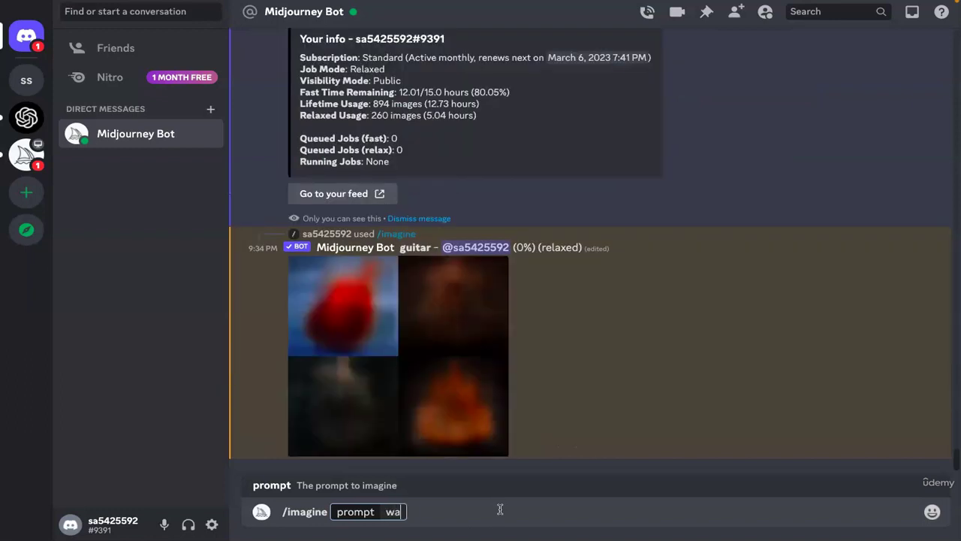
type("tercolor")
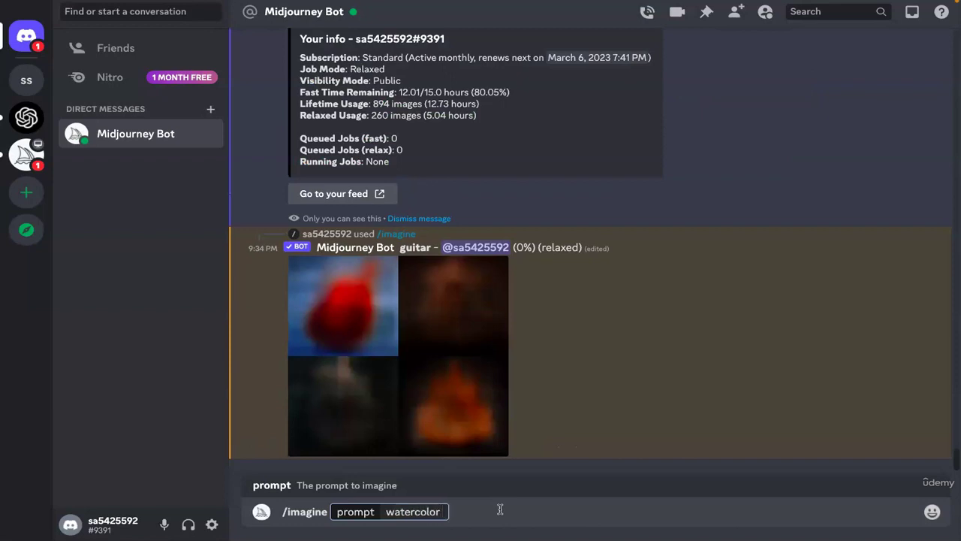
type(" guitar")
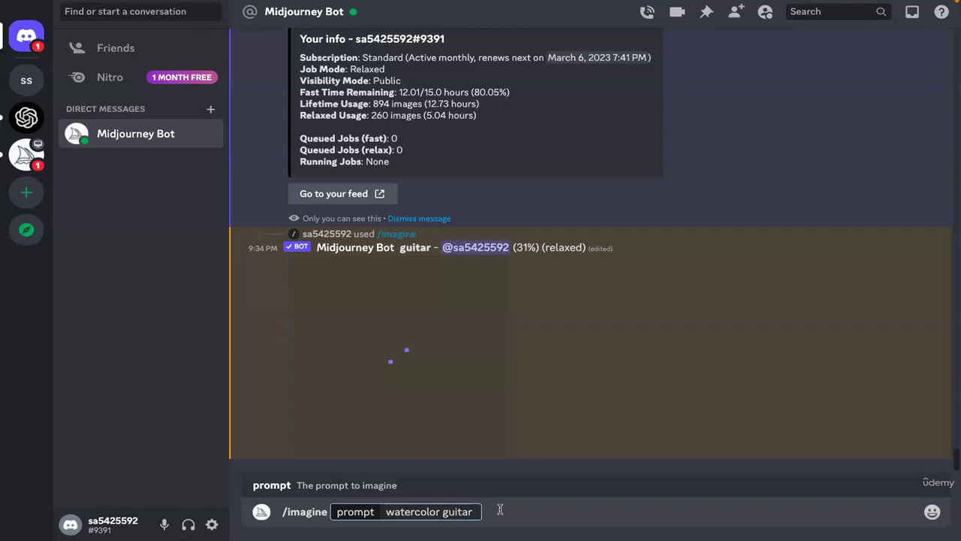
key("Return")
Generate a Midjourney image grid with the imagine prompt "collage painting of a guitar"
type("/")
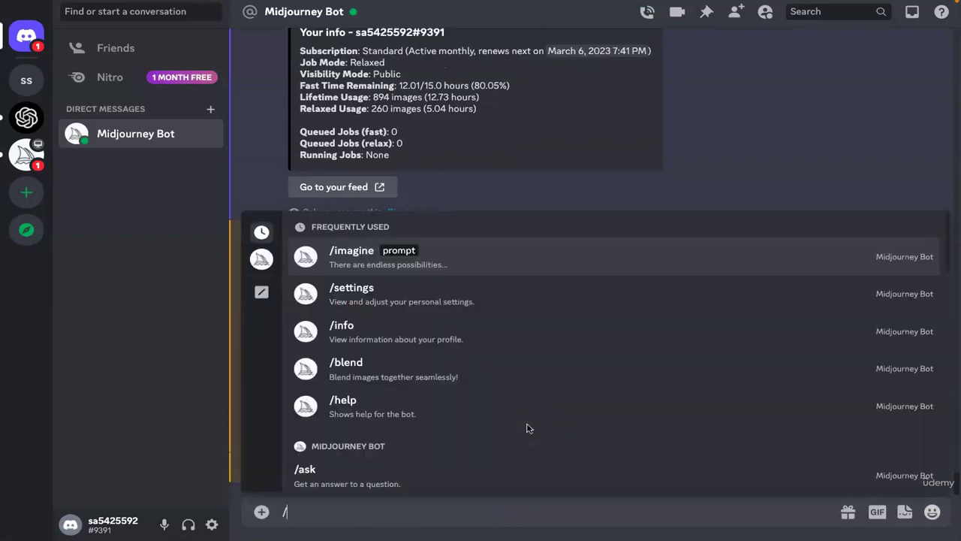
type("imagi")
key("Tab")
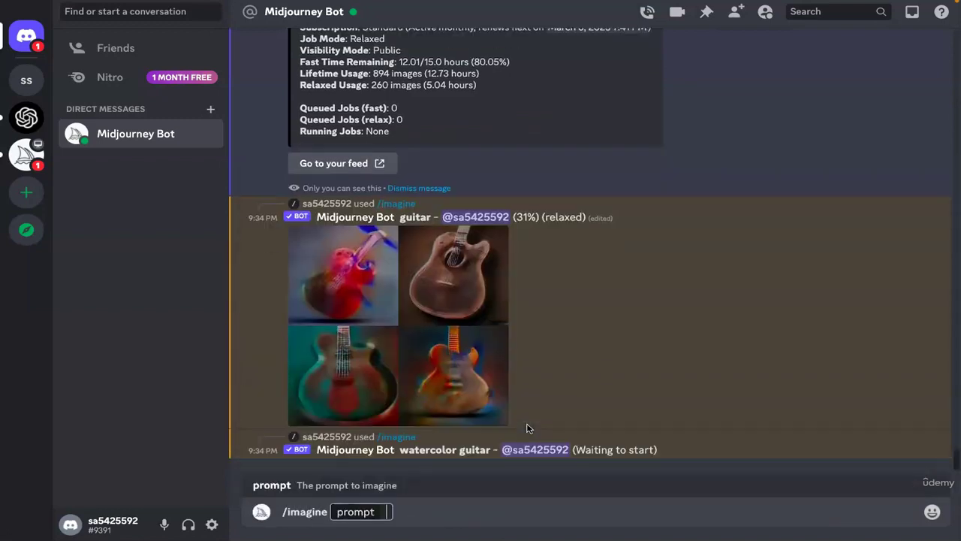
type("collage")
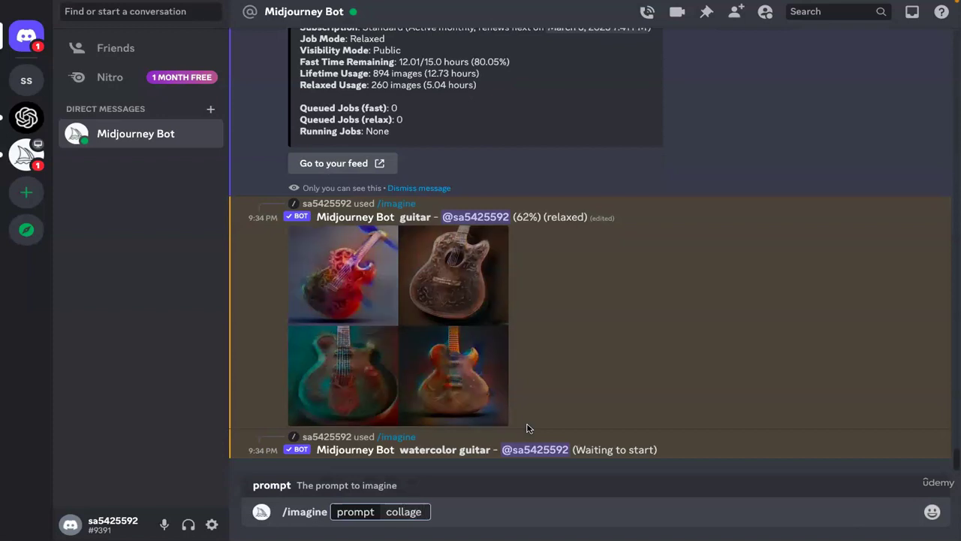
type(" painti")
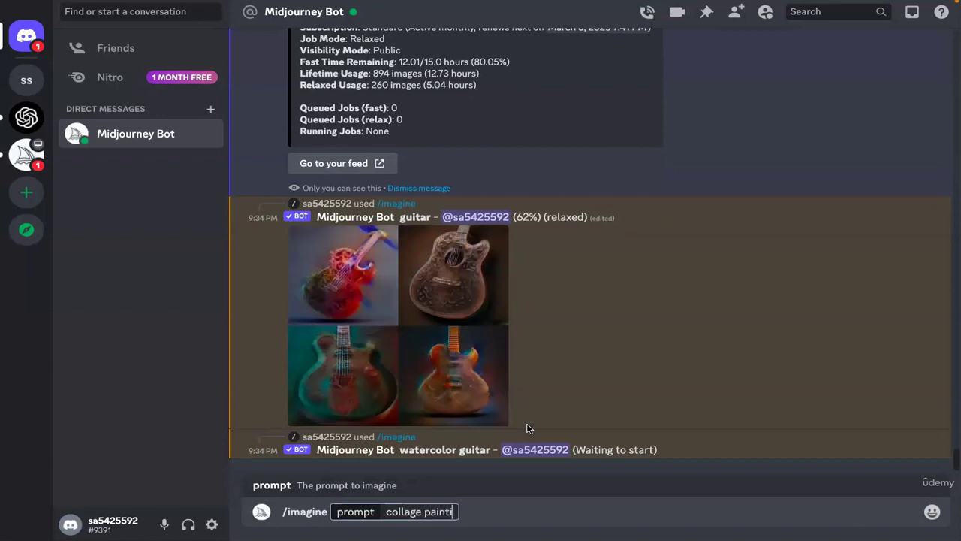
type("ng of a guitar")
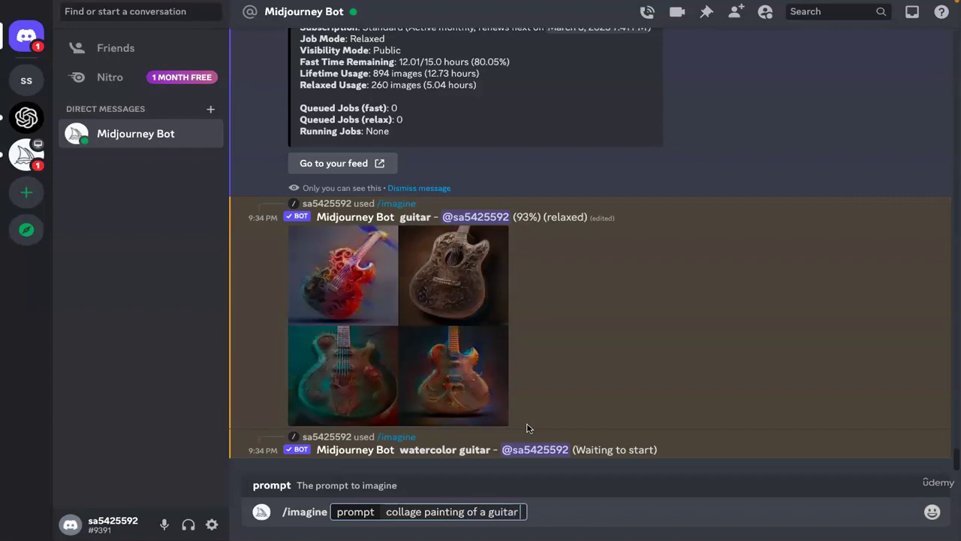
key("Return")
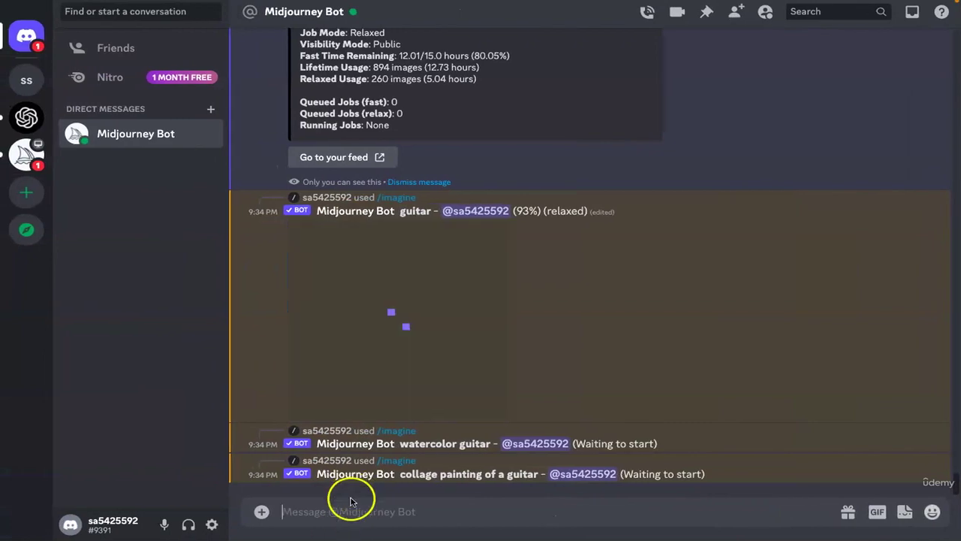
Generate a Midjourney image grid with the imagine prompt "graffiti guitar painting"
type("/ima")
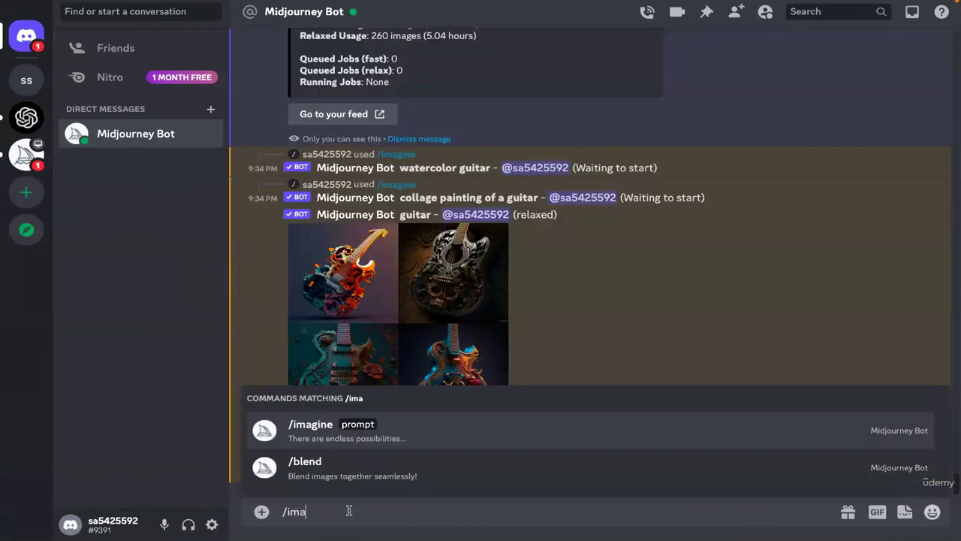
type("gine")
key("Tab")
type("gr")
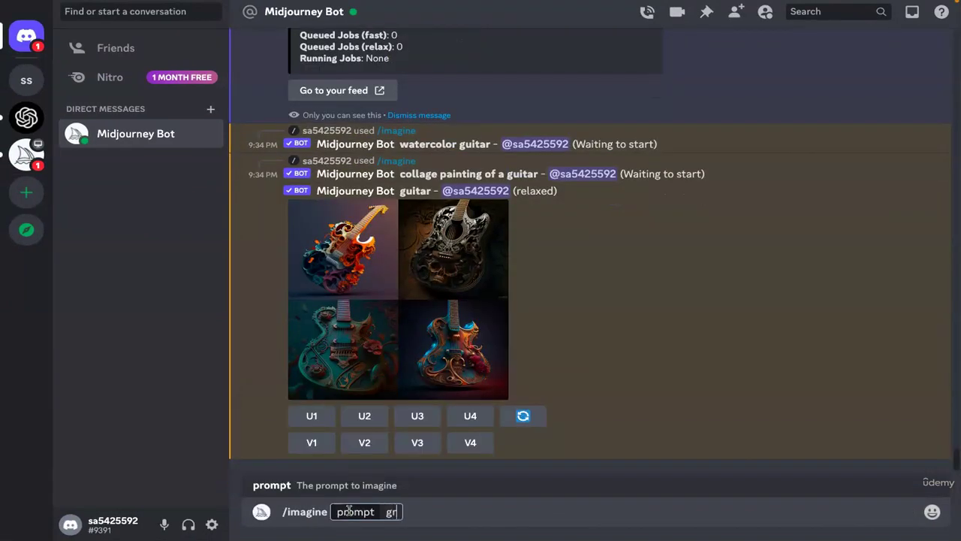
type("affiti")
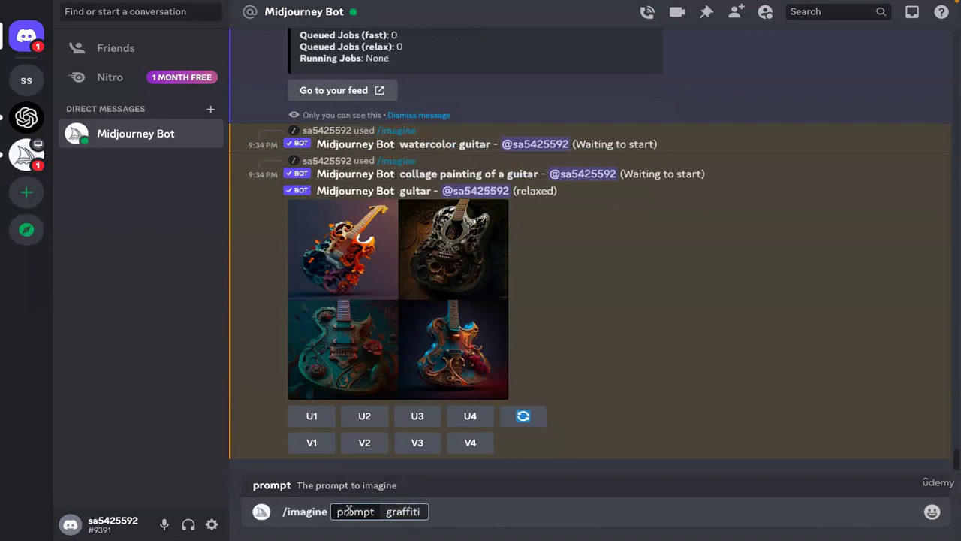
type(" guitar")
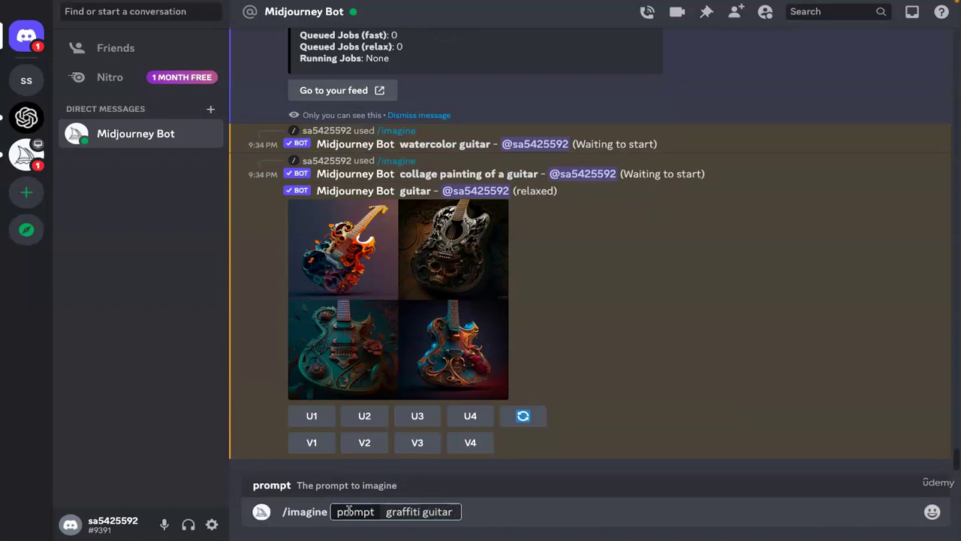
type(" painting")
key("Return")
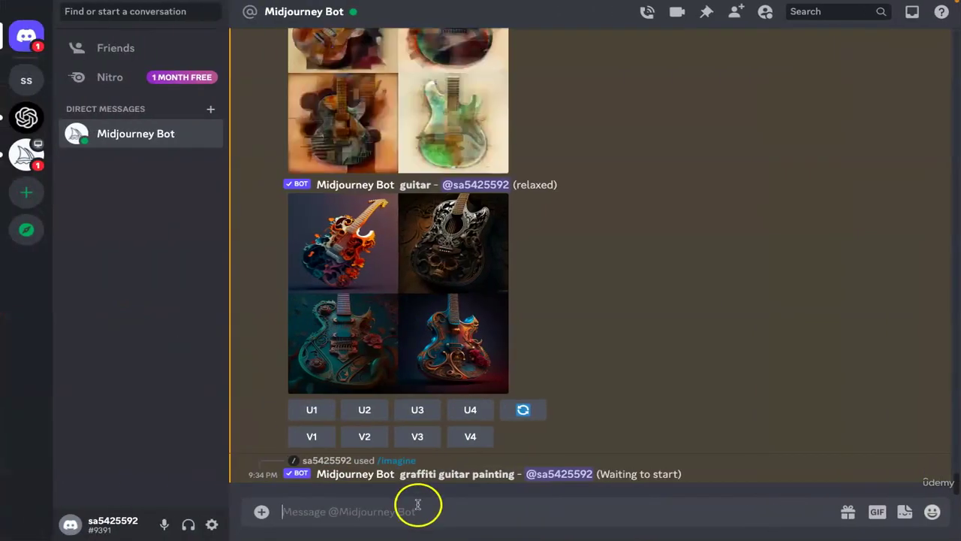
Generate a Midjourney image grid with the imagine prompt "oil painting of a guitar"
type("/imagi")
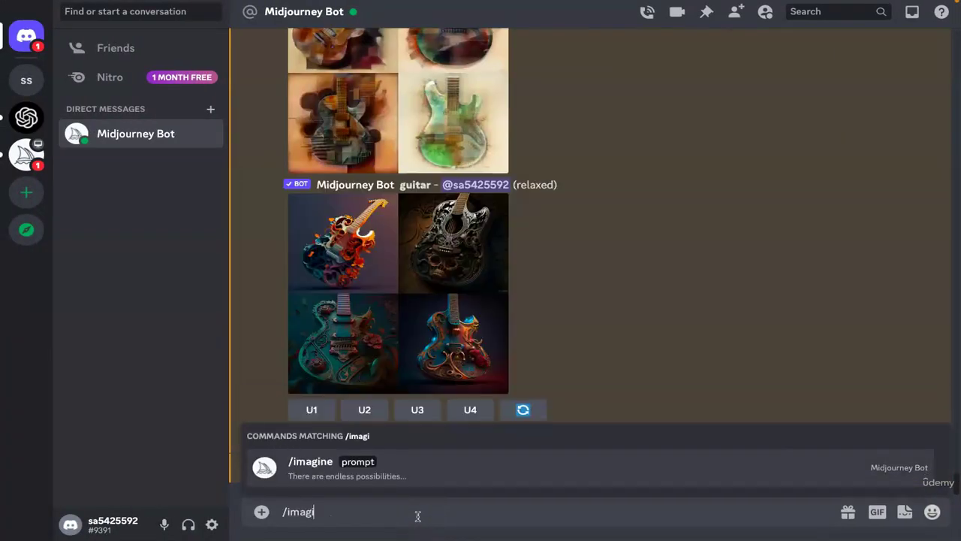
key("Tab")
type("oil")
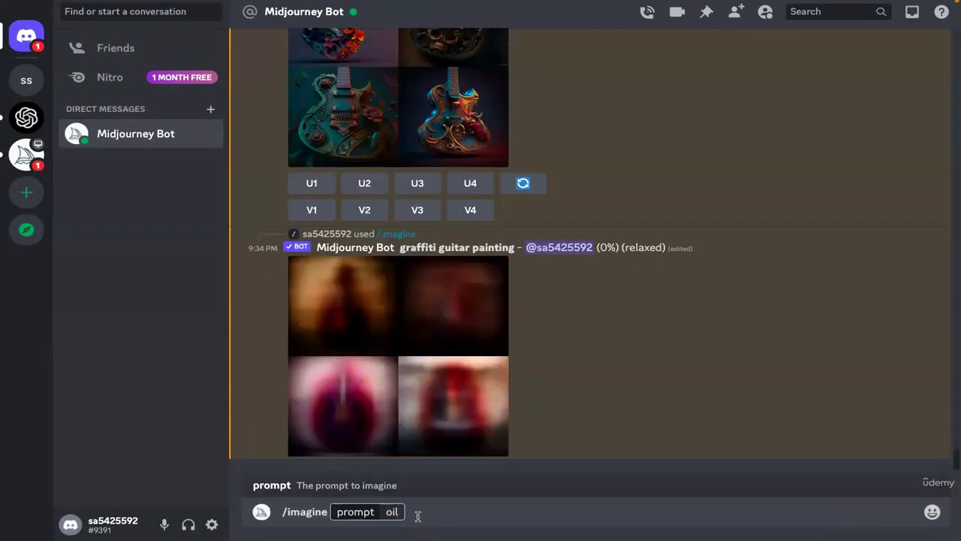
type(" painting")
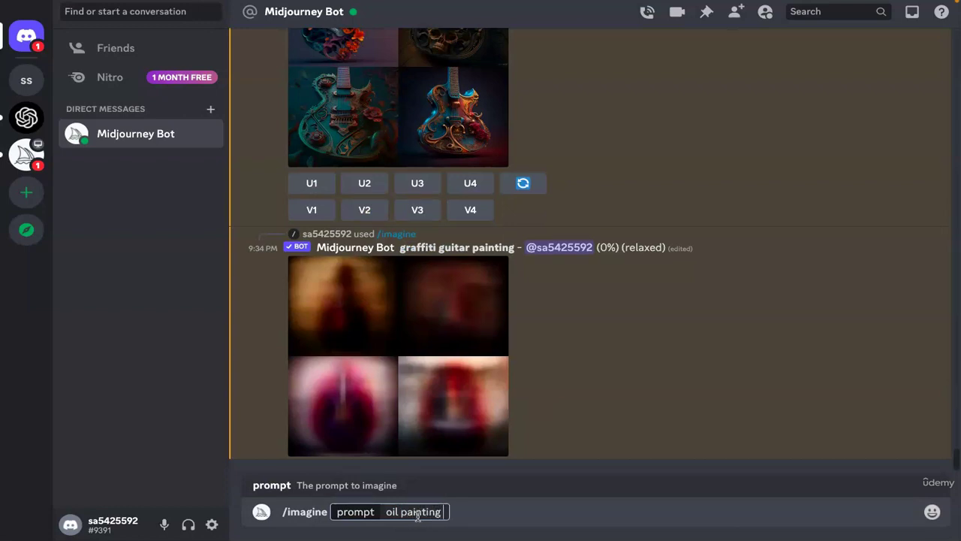
type(" of a guitar")
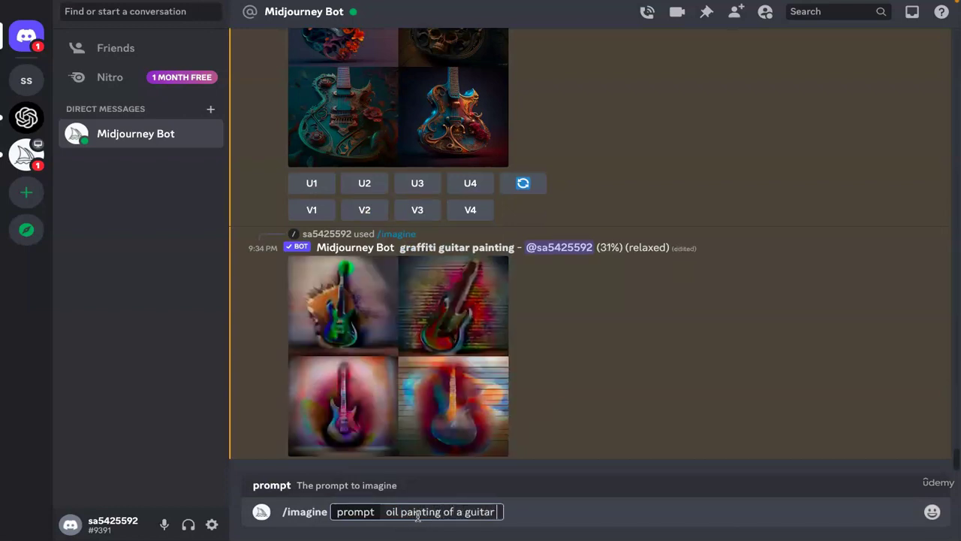
key("Return")
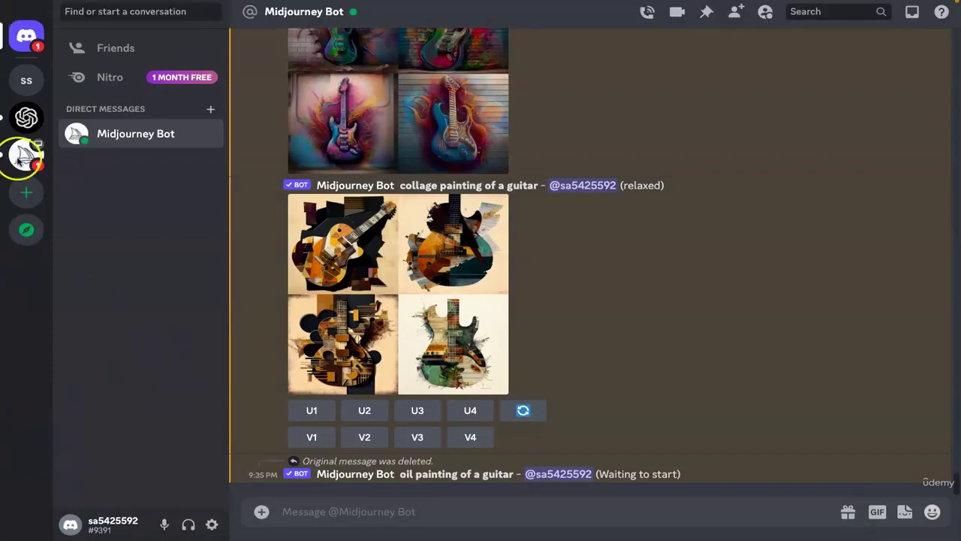
Examine the plain "guitar" grid and the "collage painting of a guitar" grid at enlarged size, closing each preview
scroll(382, 198, "up", 3)
left_click(376, 204)
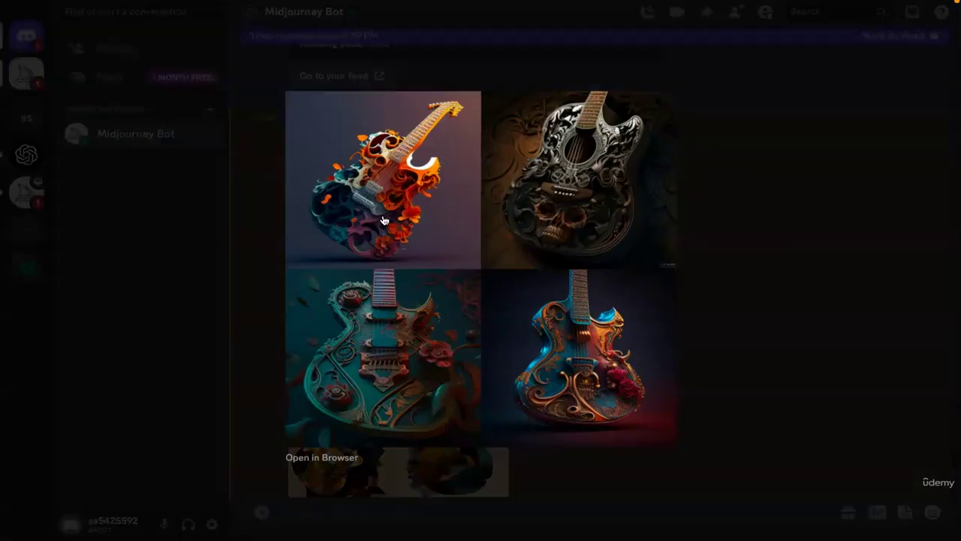
left_click(823, 258)
left_click(822, 259)
scroll(822, 260, "down", 3)
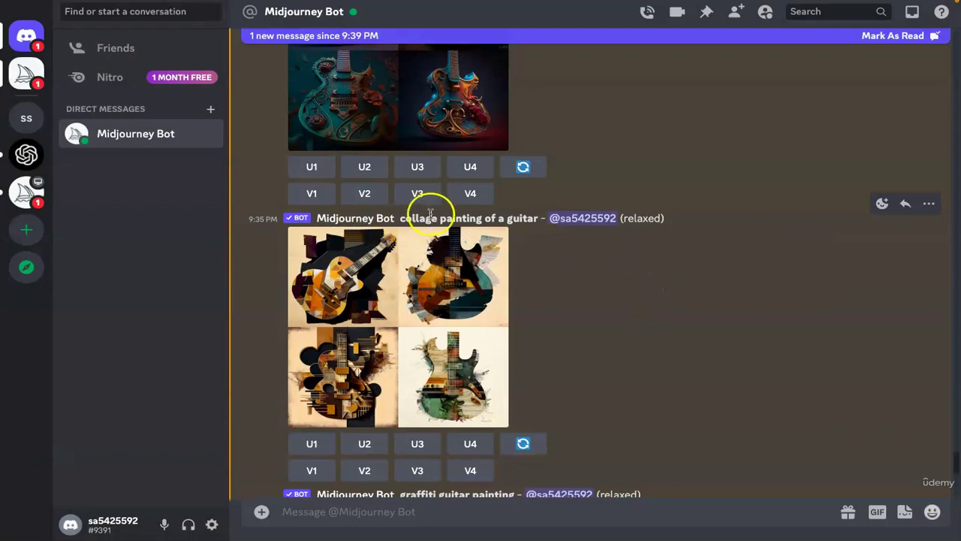
left_click(398, 359)
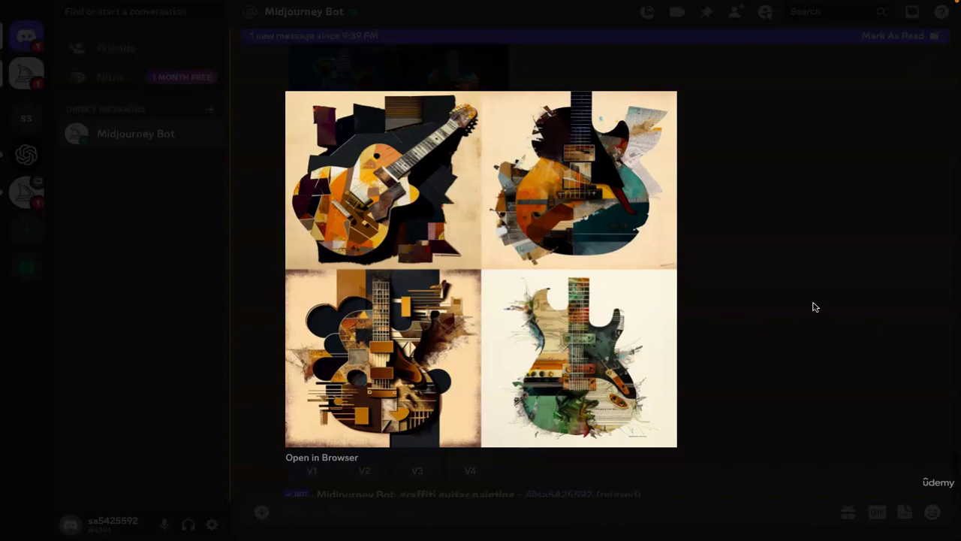
left_click(814, 306)
Examine the "graffiti guitar painting" and "oil painting of a guitar" grids at enlarged size, closing each preview
scroll(815, 306, "down", 5)
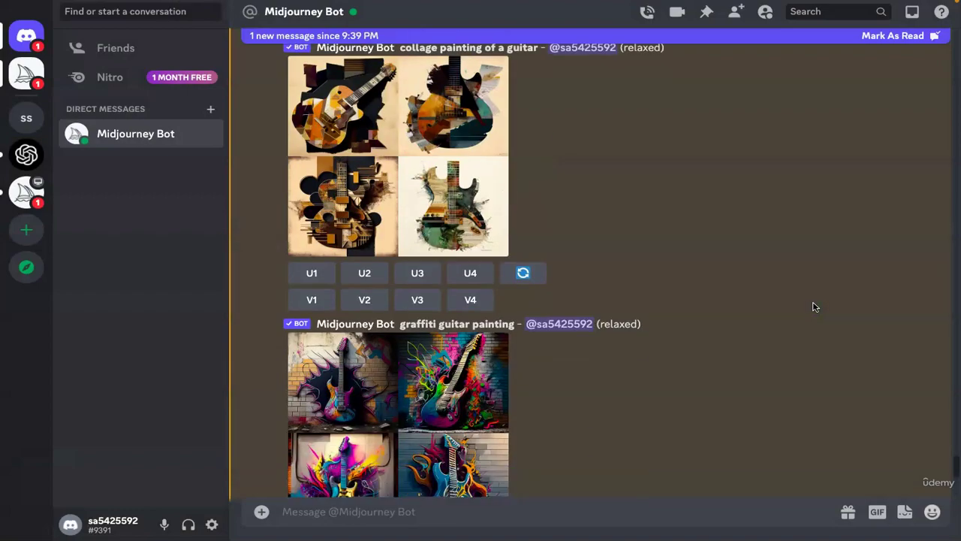
left_click(356, 301)
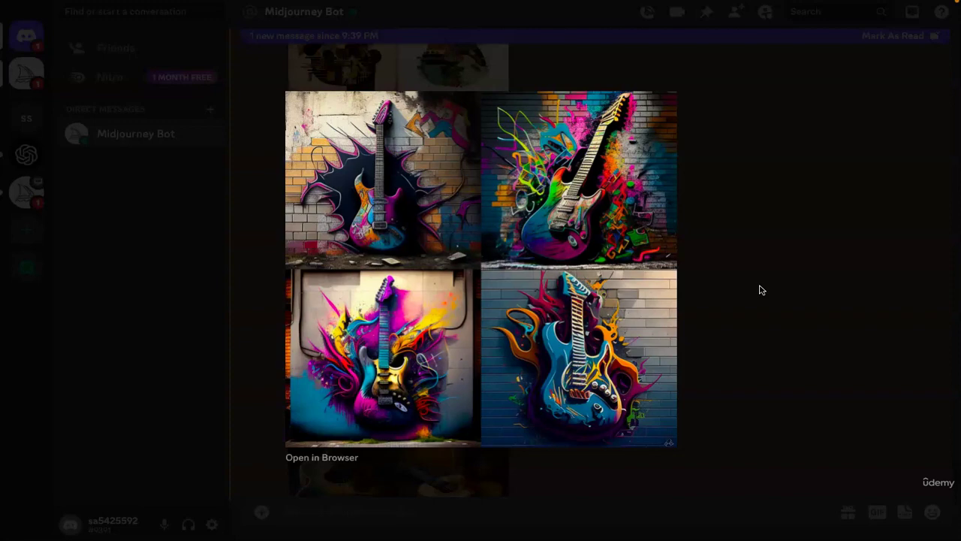
left_click(761, 289)
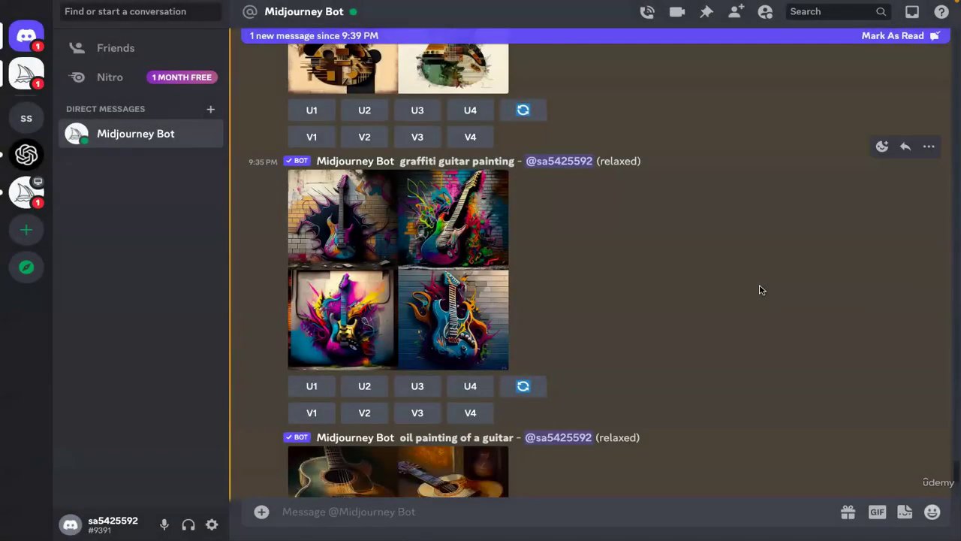
scroll(760, 290, "down", 3)
left_click(416, 315)
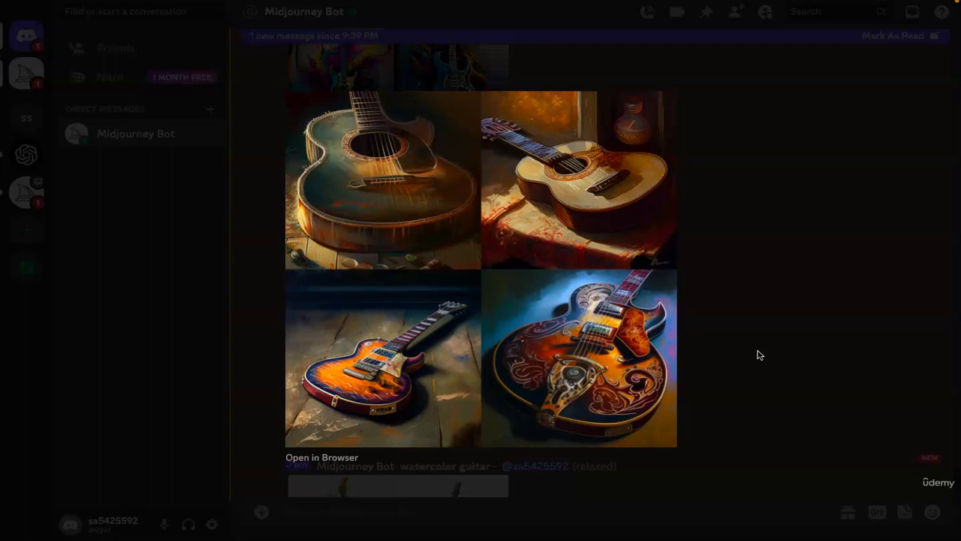
left_click(758, 354)
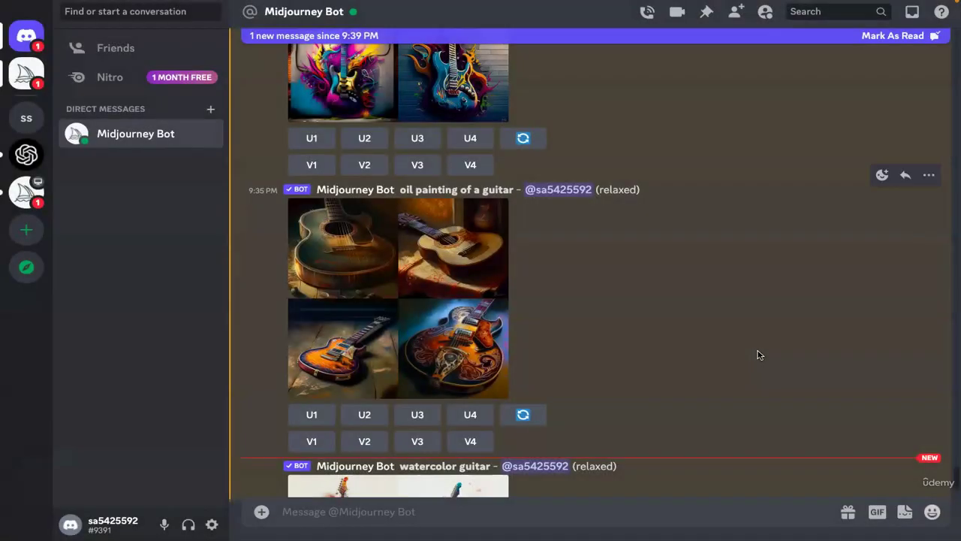
Examine the "watercolor guitar" grid at enlarged size and close the preview
scroll(758, 354, "down", 3)
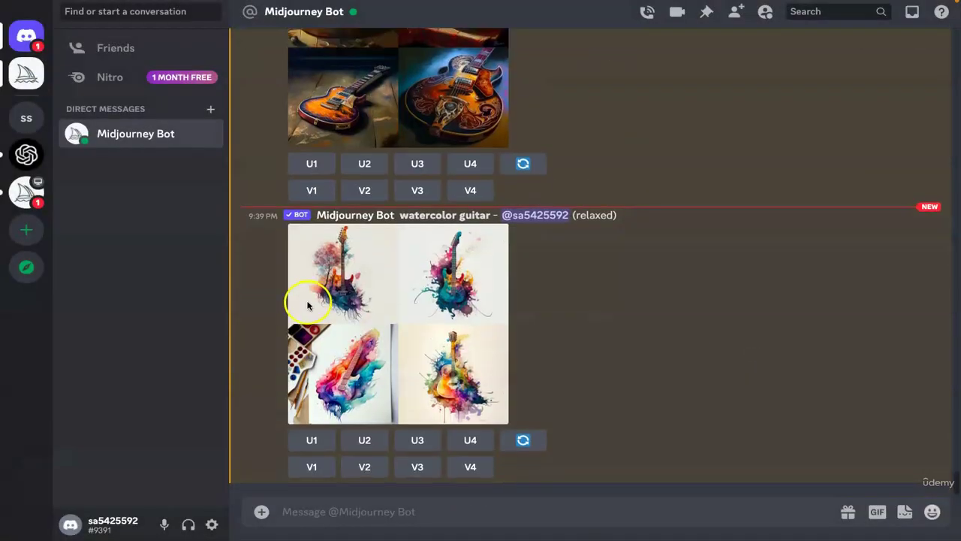
left_click(307, 302)
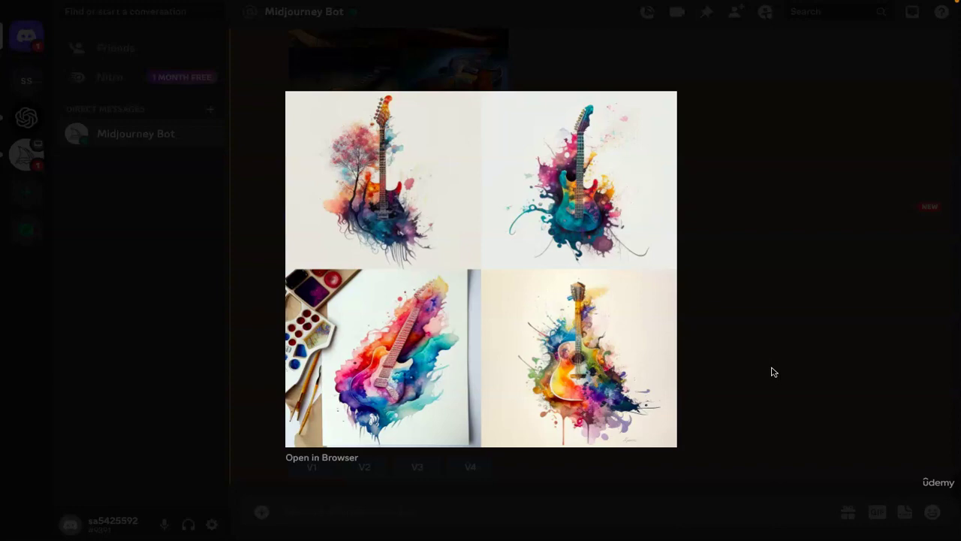
left_click(242, 315)
left_click(541, 121)
left_click(886, 221)
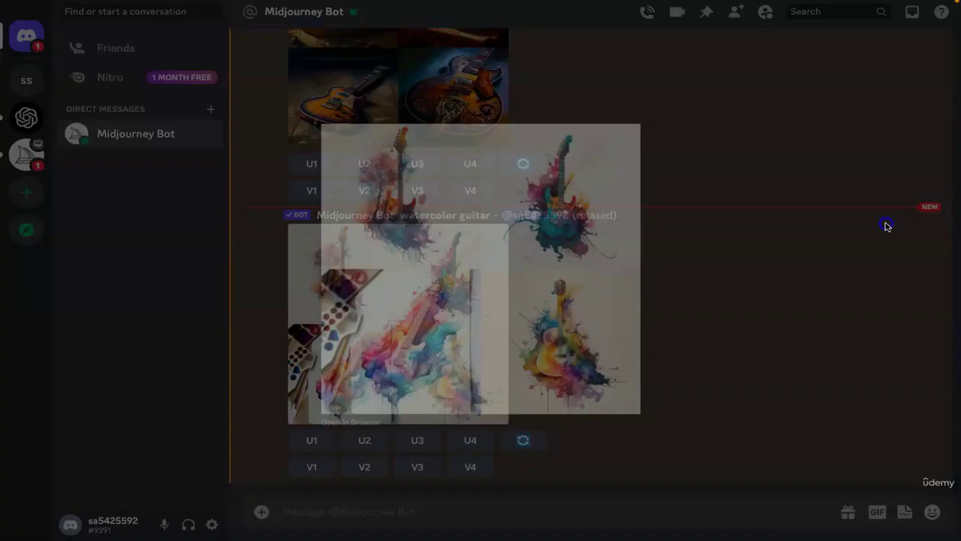
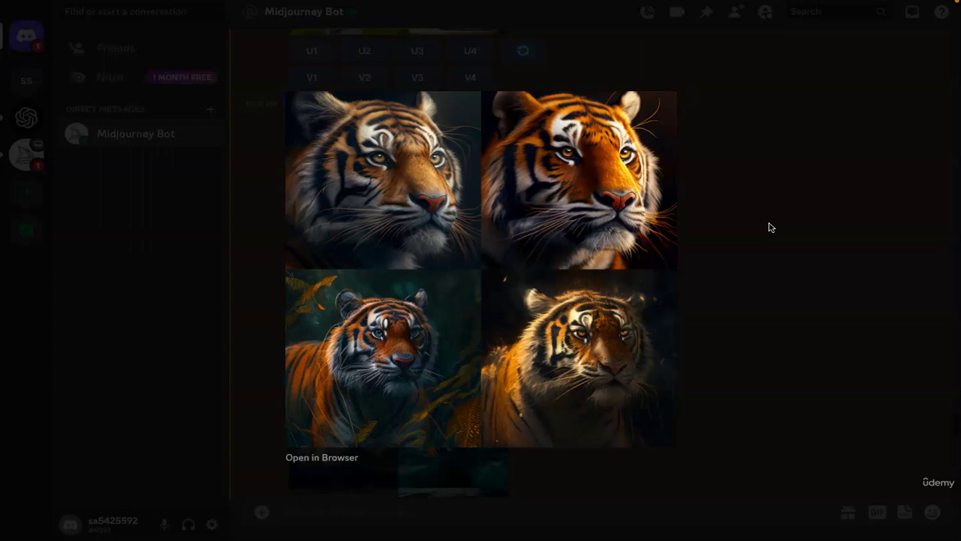
Close the tiger portrait preview, and view the "tiger in the sea" grid at enlarged size before closing it
left_click(770, 227)
scroll(770, 227, "down", 3)
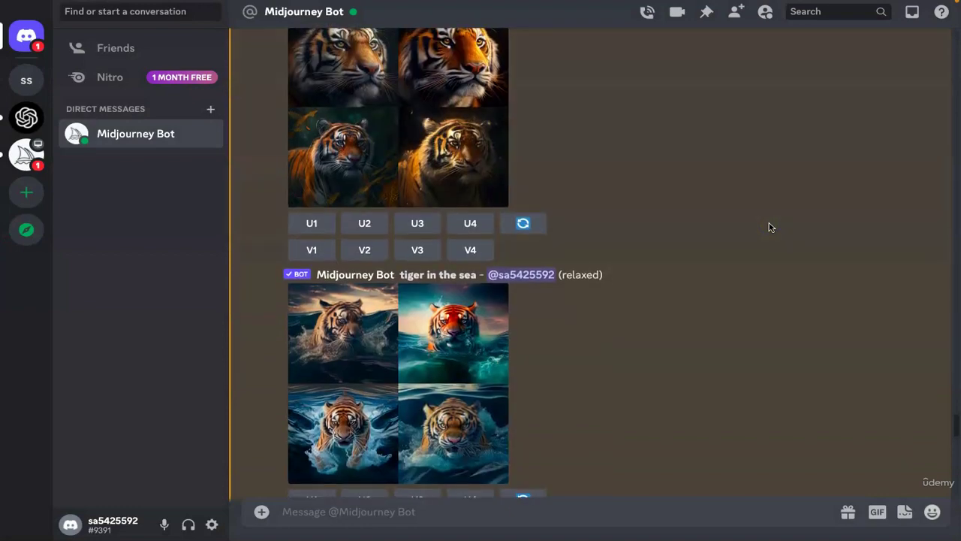
scroll(769, 227, "down", 2)
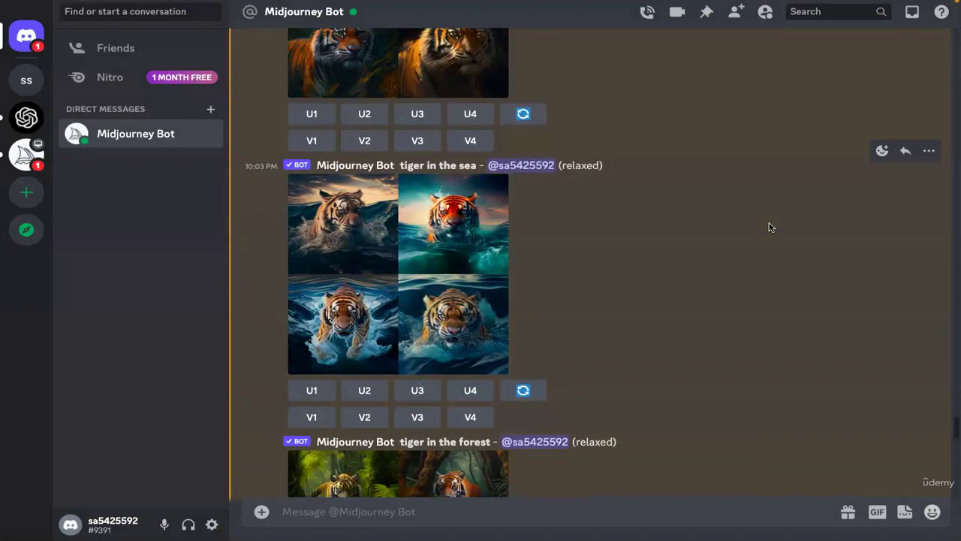
left_click(464, 281)
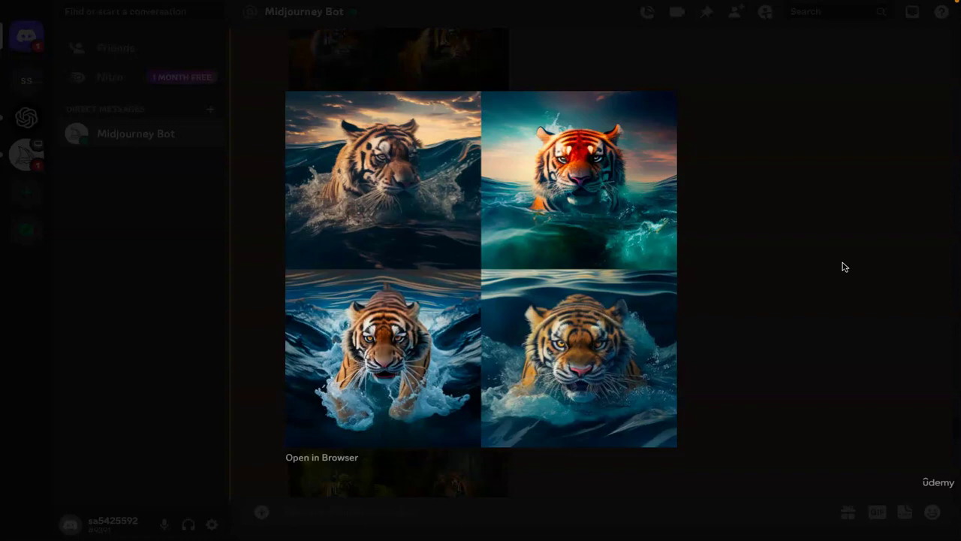
left_click(842, 266)
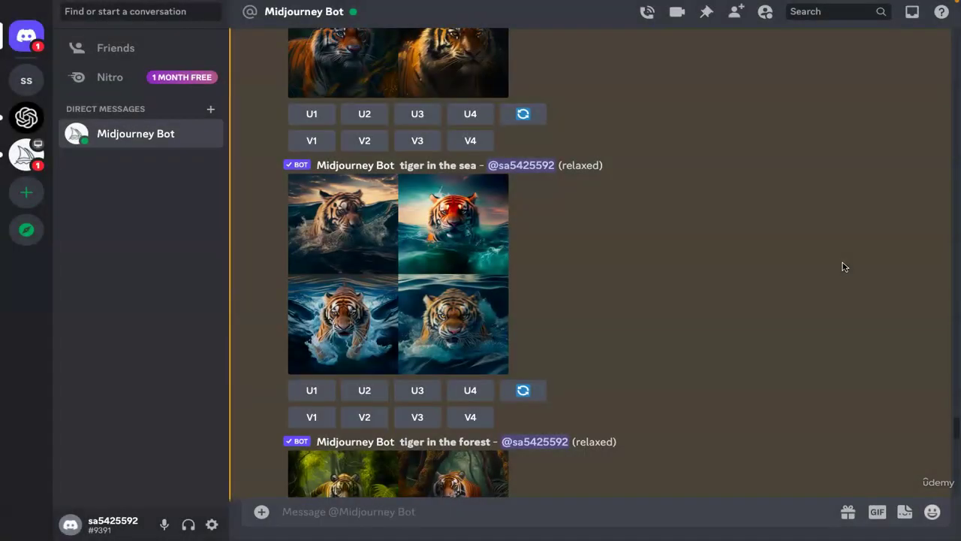
Examine the "tiger in the forest" grid at enlarged size and close the preview
scroll(842, 266, "down", 3)
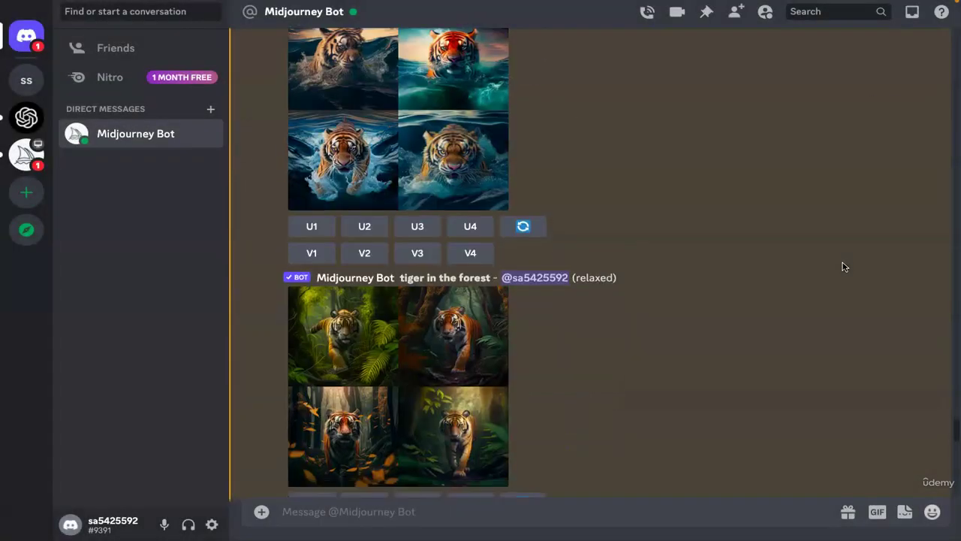
scroll(834, 266, "down", 2)
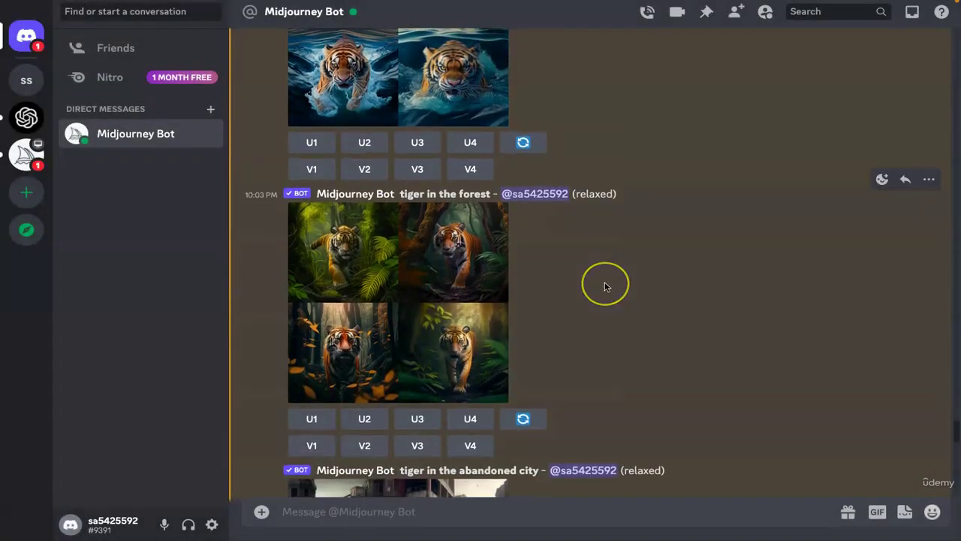
left_click(438, 301)
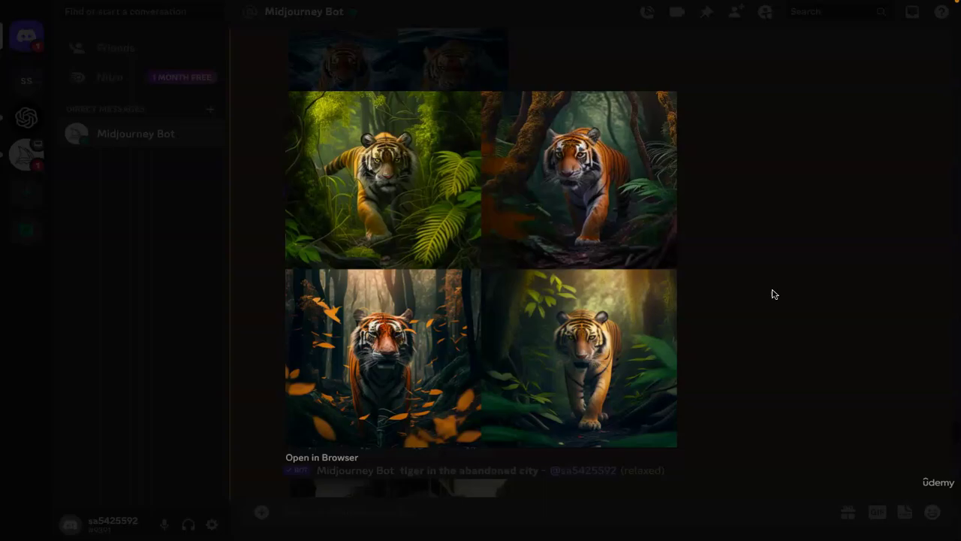
left_click(775, 294)
Examine the "tiger in the abandoned city" grid at enlarged size twice, checking its prompt text in between, and close the preview
scroll(775, 291, "down", 2)
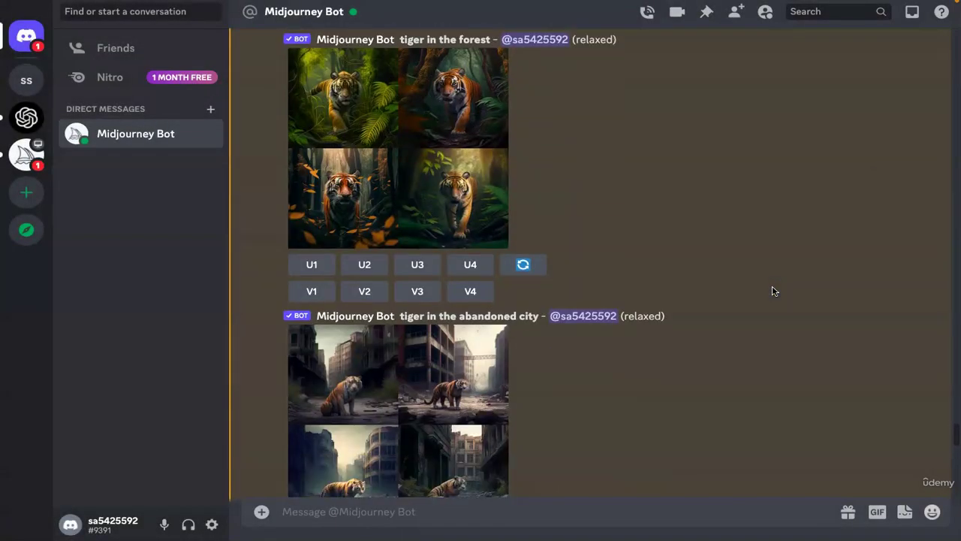
scroll(773, 290, "down", 3)
left_click(350, 327)
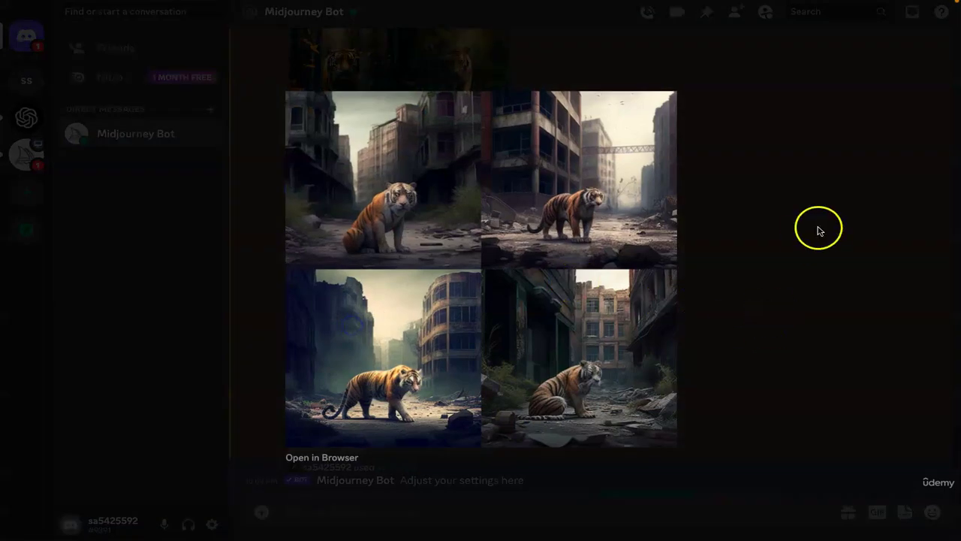
left_click(818, 228)
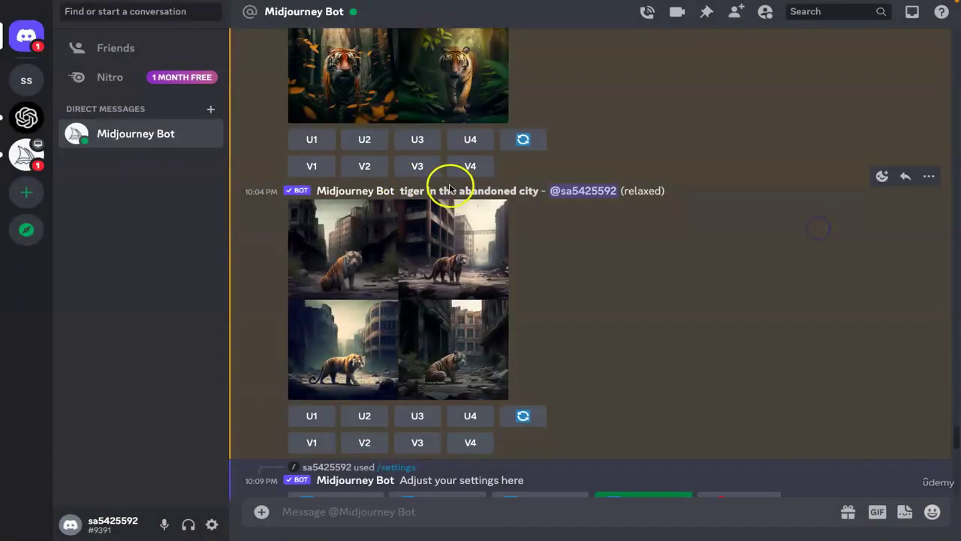
left_click_drag(449, 189, 527, 191)
left_click(404, 286)
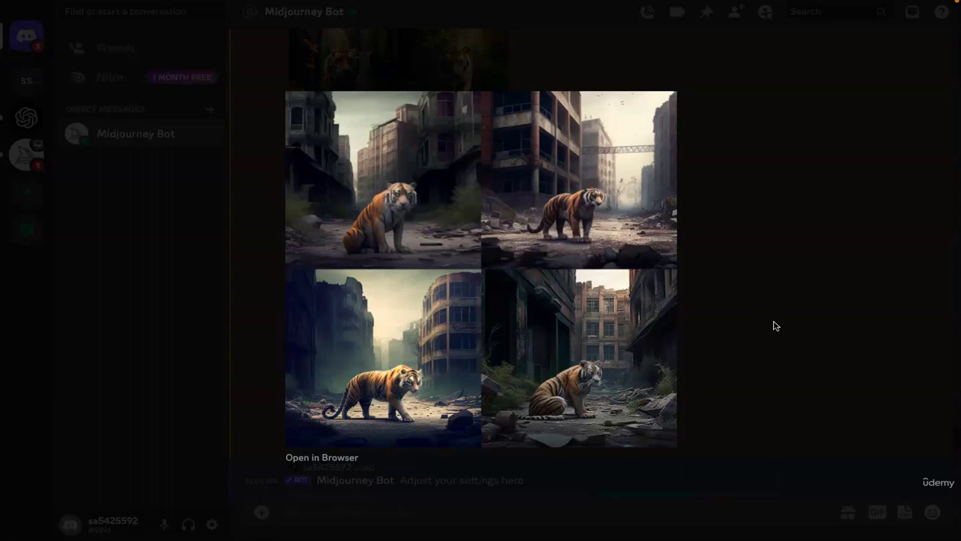
left_click(775, 324)
Find the "cute baby tiger" grid further along the conversation, examine it at enlarged size and close the preview
scroll(775, 325, "down", 8)
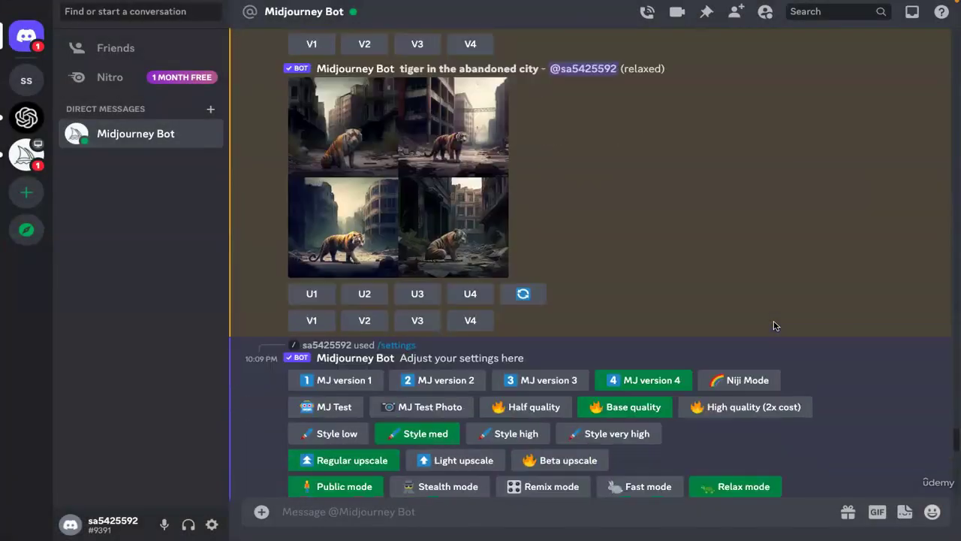
scroll(775, 325, "down", 20)
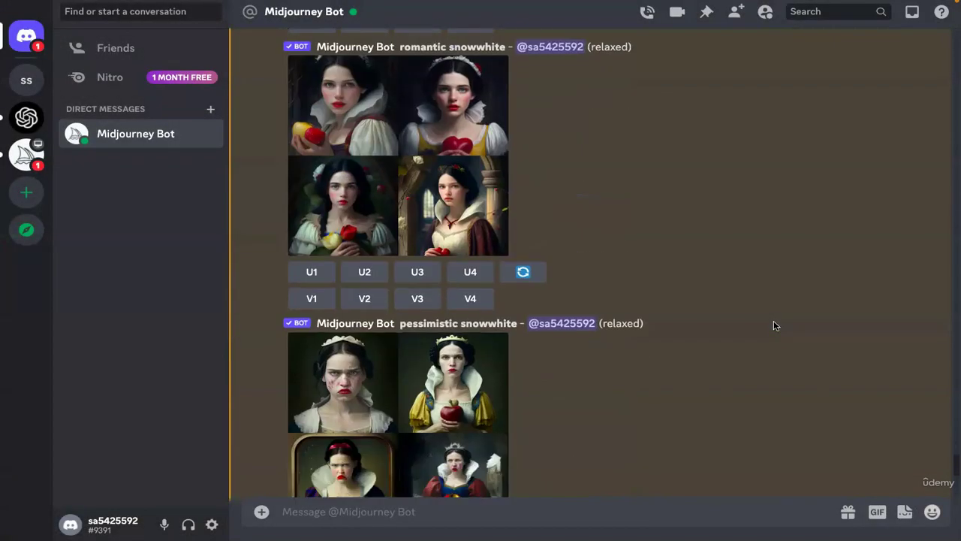
scroll(775, 325, "up", 5)
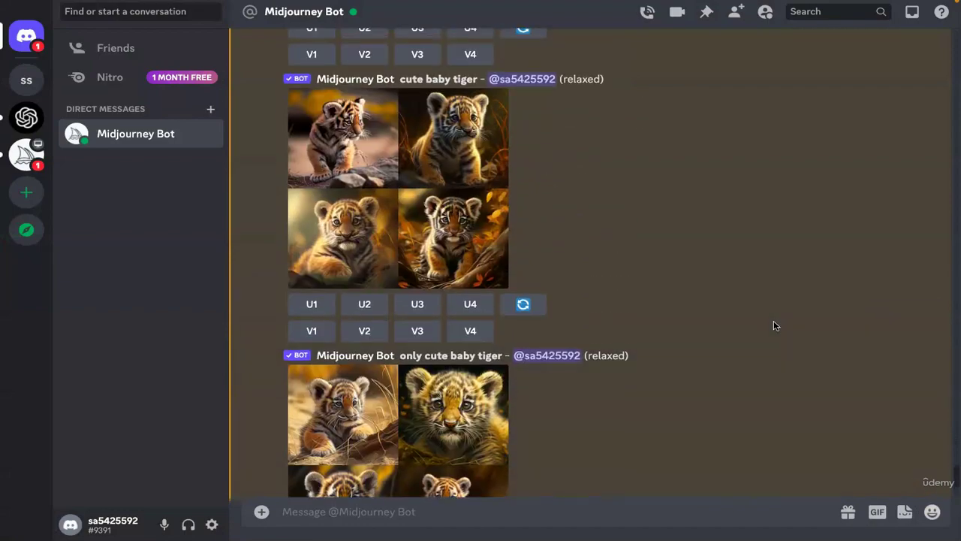
left_click(342, 202)
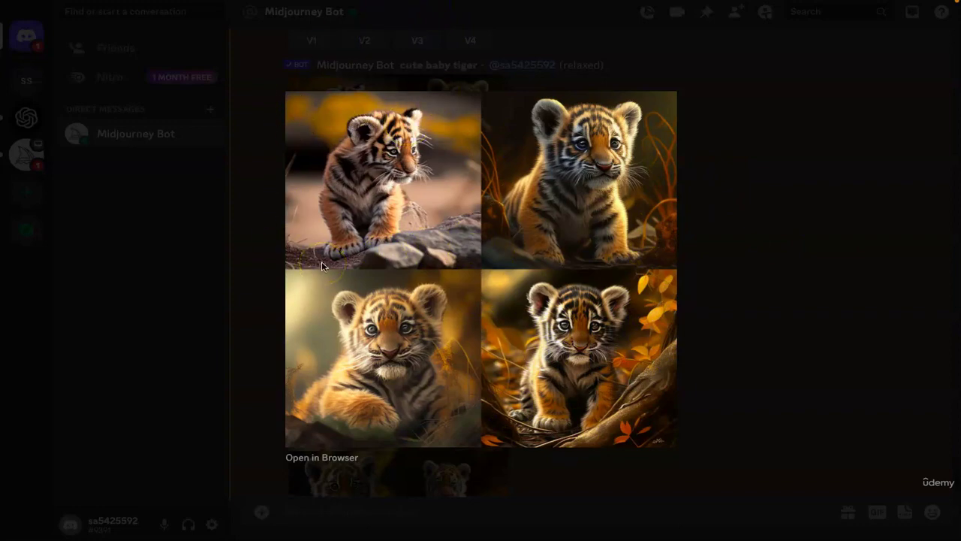
left_click(730, 258)
Highlight the prompt text "only cute baby tiger" and compare its grid with the preceding baby tiger results
scroll(729, 257, "down", 1)
scroll(729, 258, "down", 3)
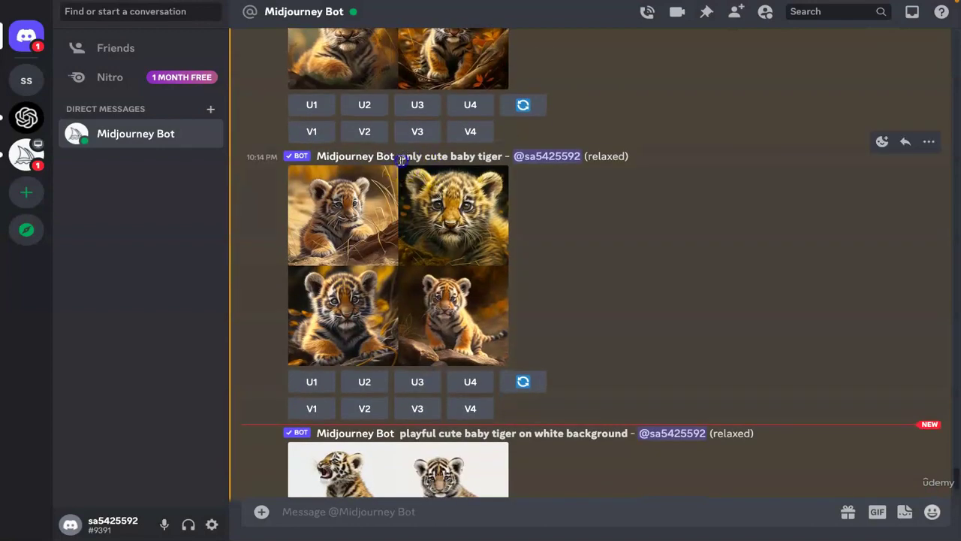
left_click_drag(399, 157, 508, 155)
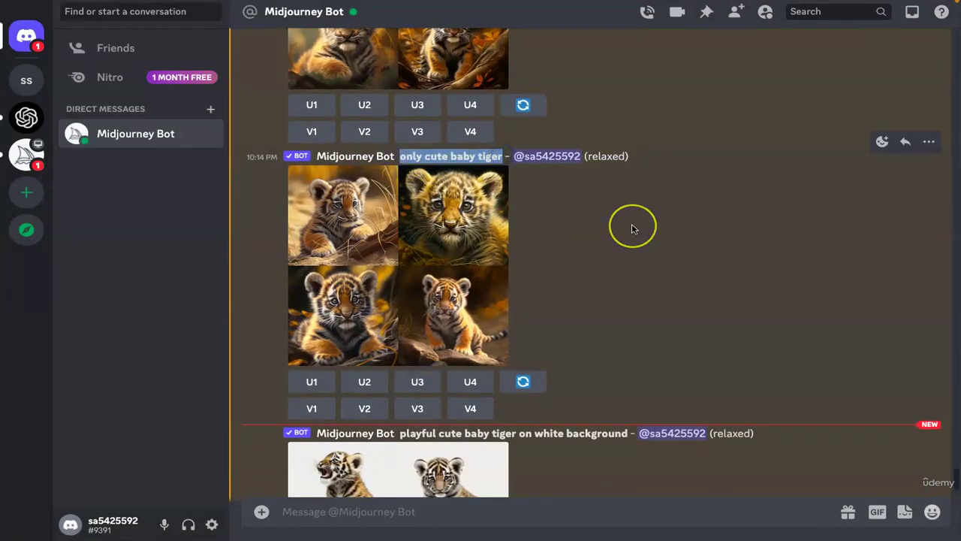
scroll(633, 227, "up", 1)
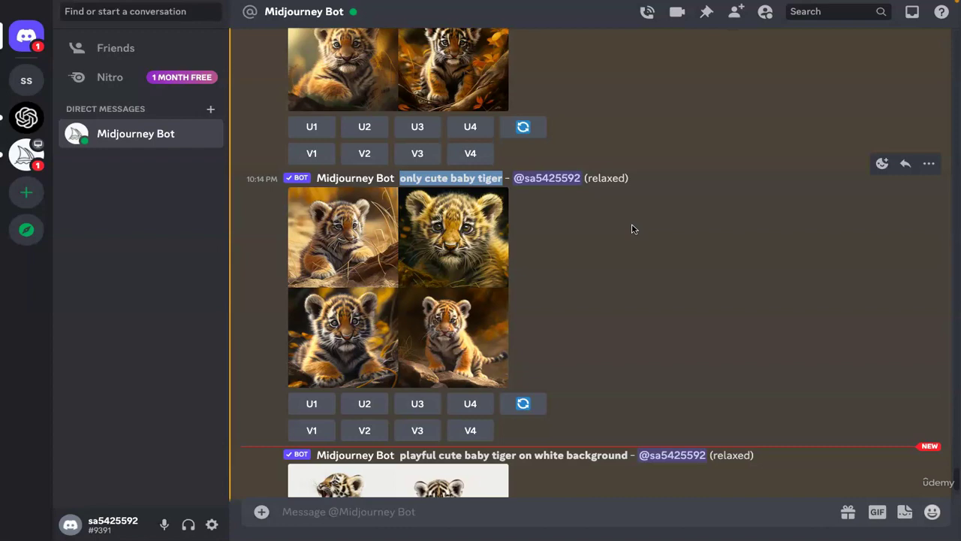
Examine the "playful cute baby tiger on white background" grid at enlarged size twice, closing the preview each time
scroll(631, 228, "down", 5)
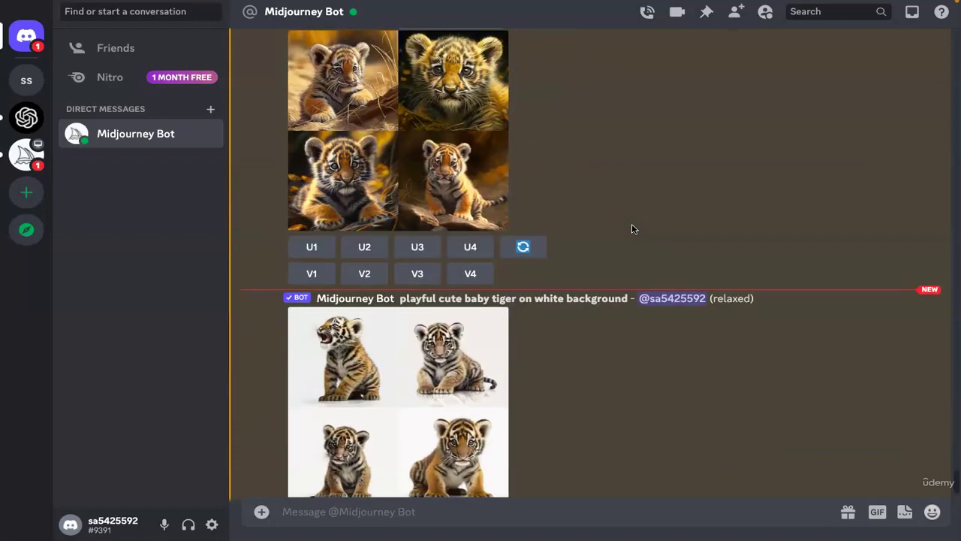
left_click(612, 332)
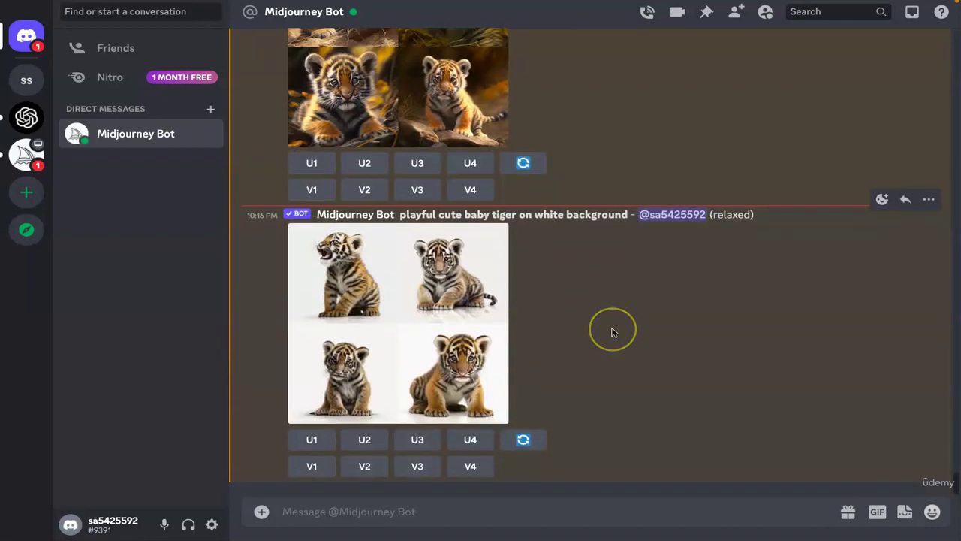
left_click(415, 326)
left_click(746, 343)
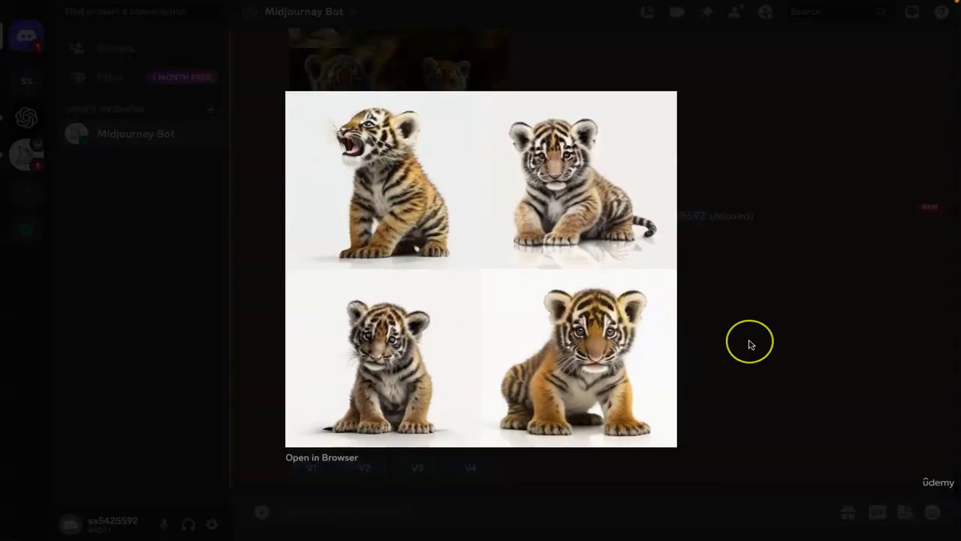
left_click(502, 249)
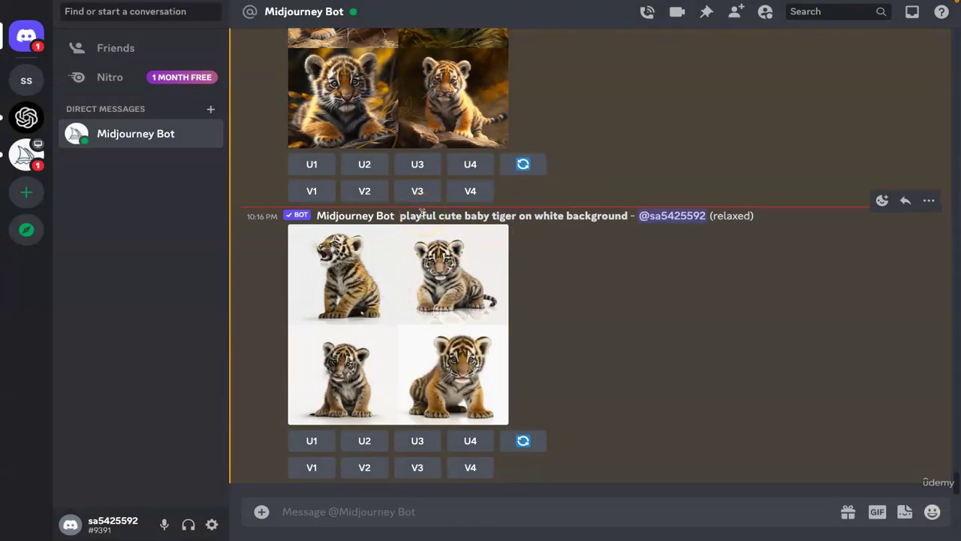
left_click(386, 326)
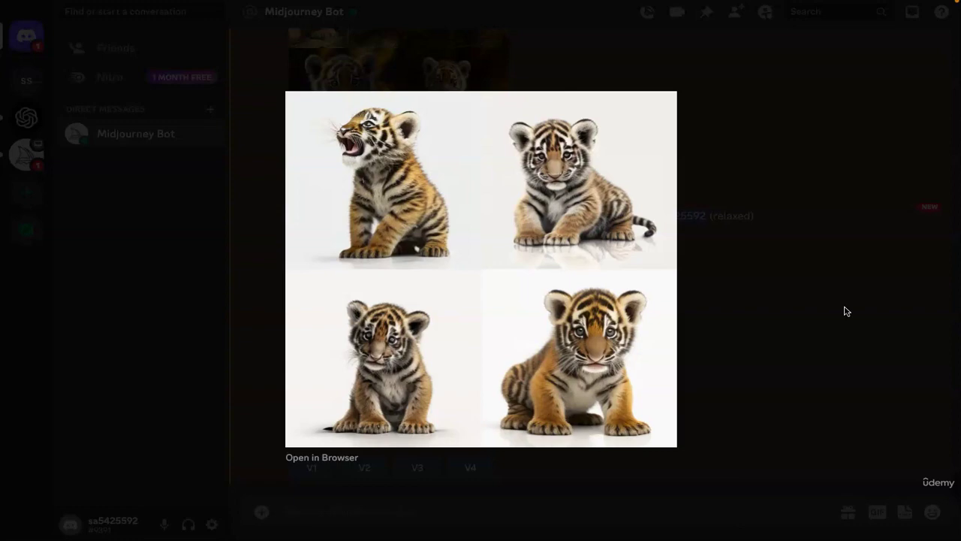
left_click(844, 311)
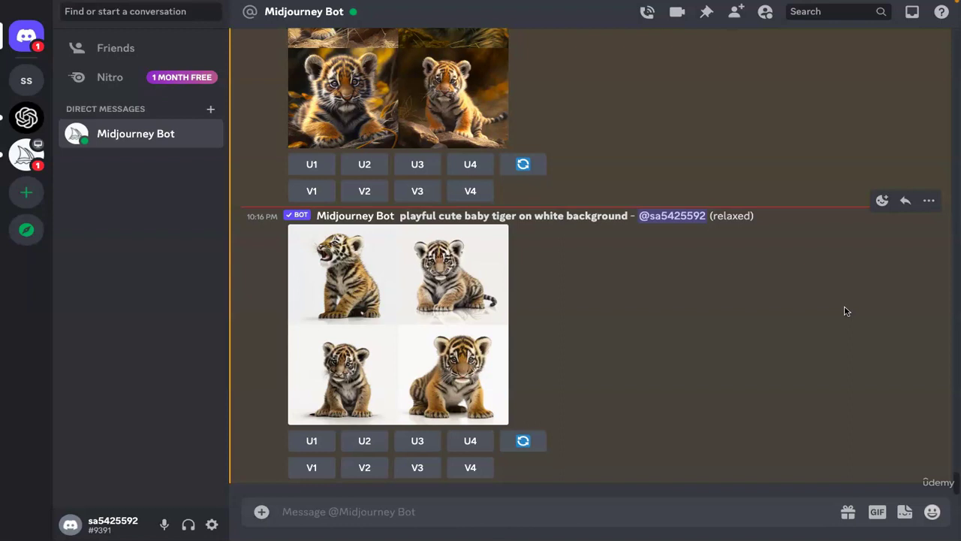
left_click(72, 410)
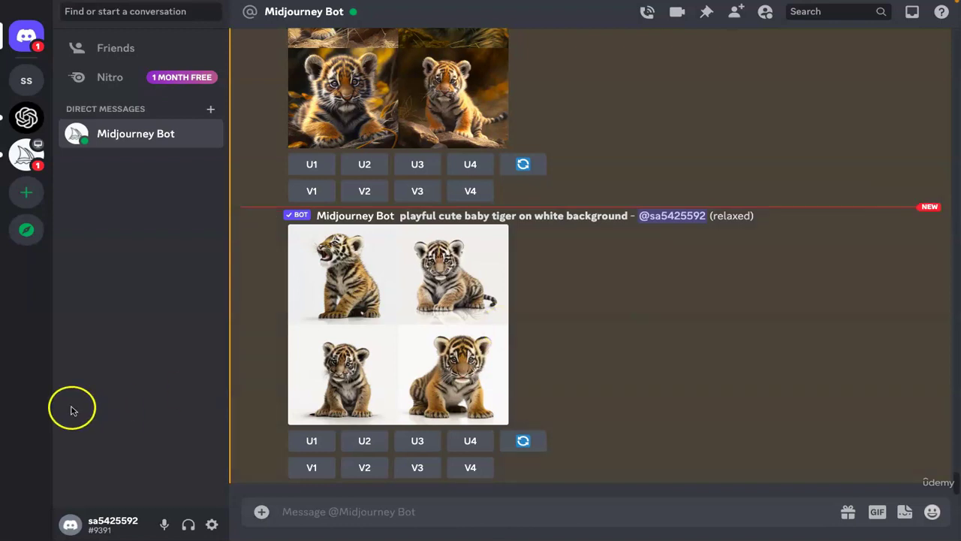
mouse_move(76, 2)
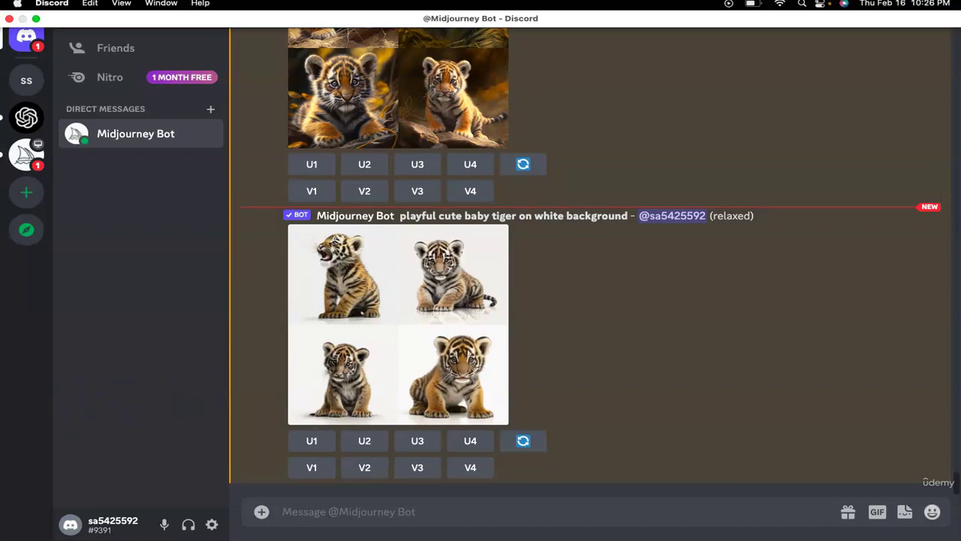